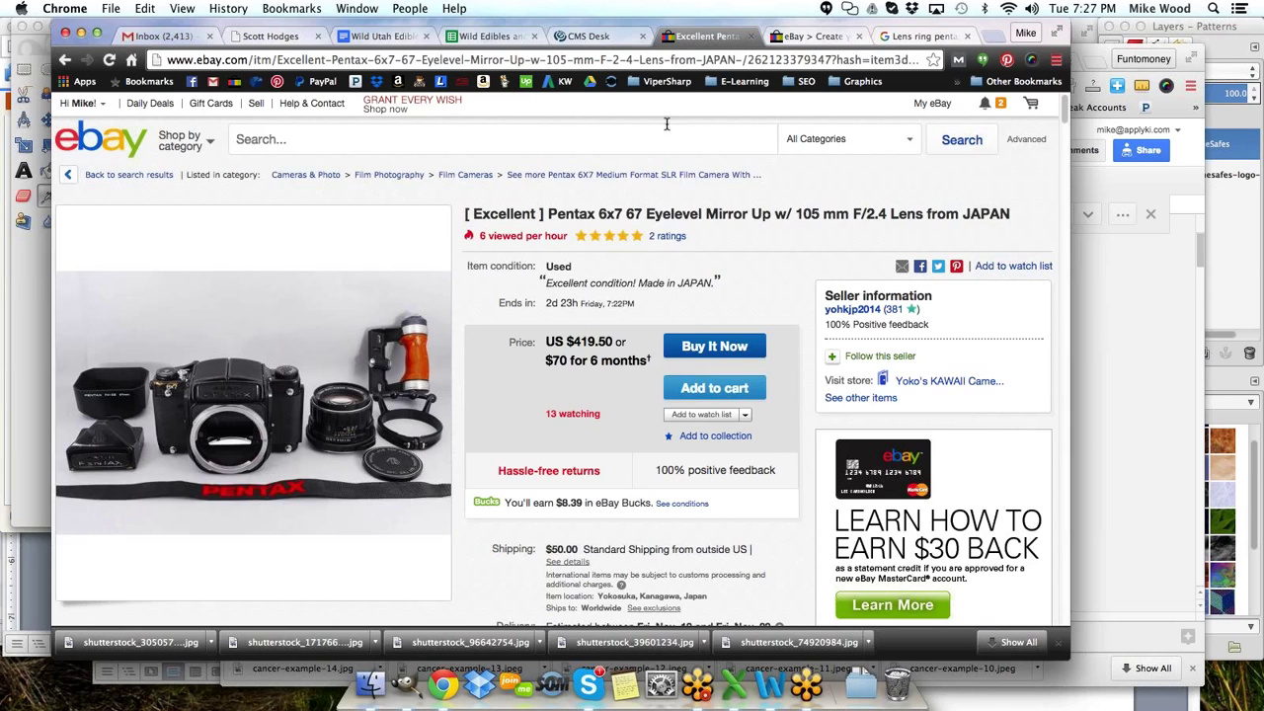
# - Search eBay for "pentax quick focus ring"
pyautogui.click(291, 139)
pyautogui.write('pentax')
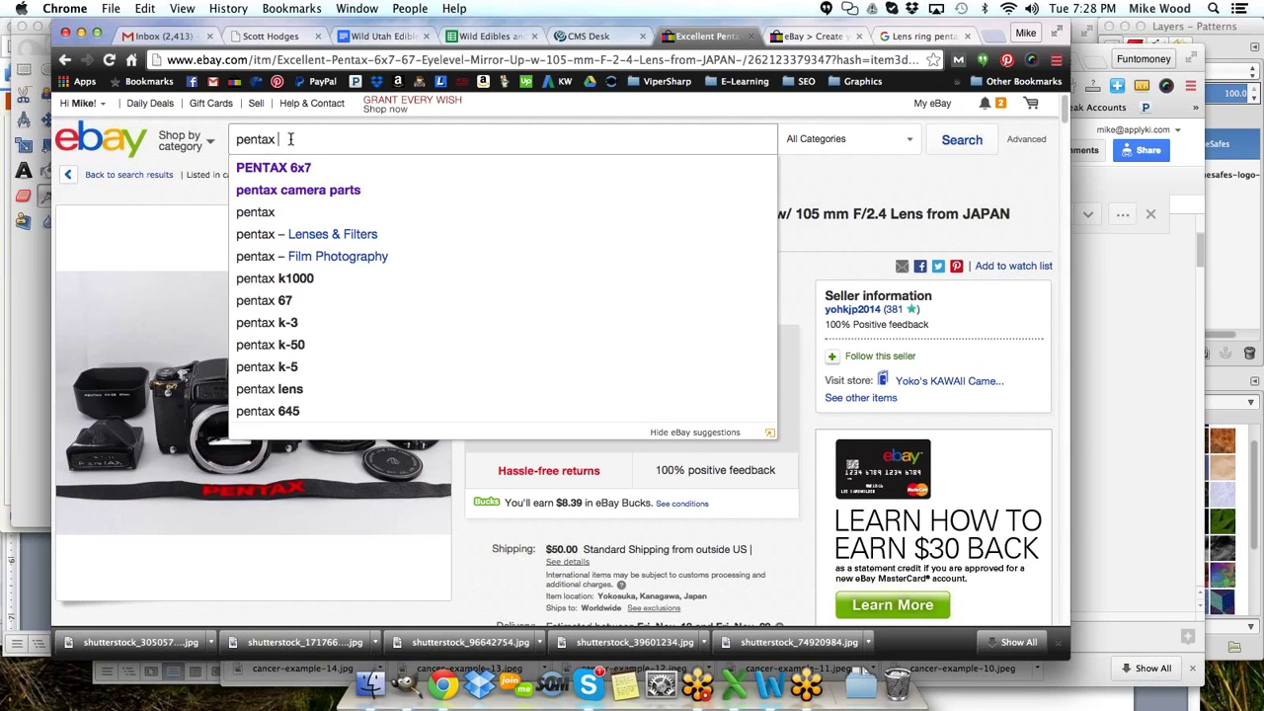
pyautogui.write(' quick ')
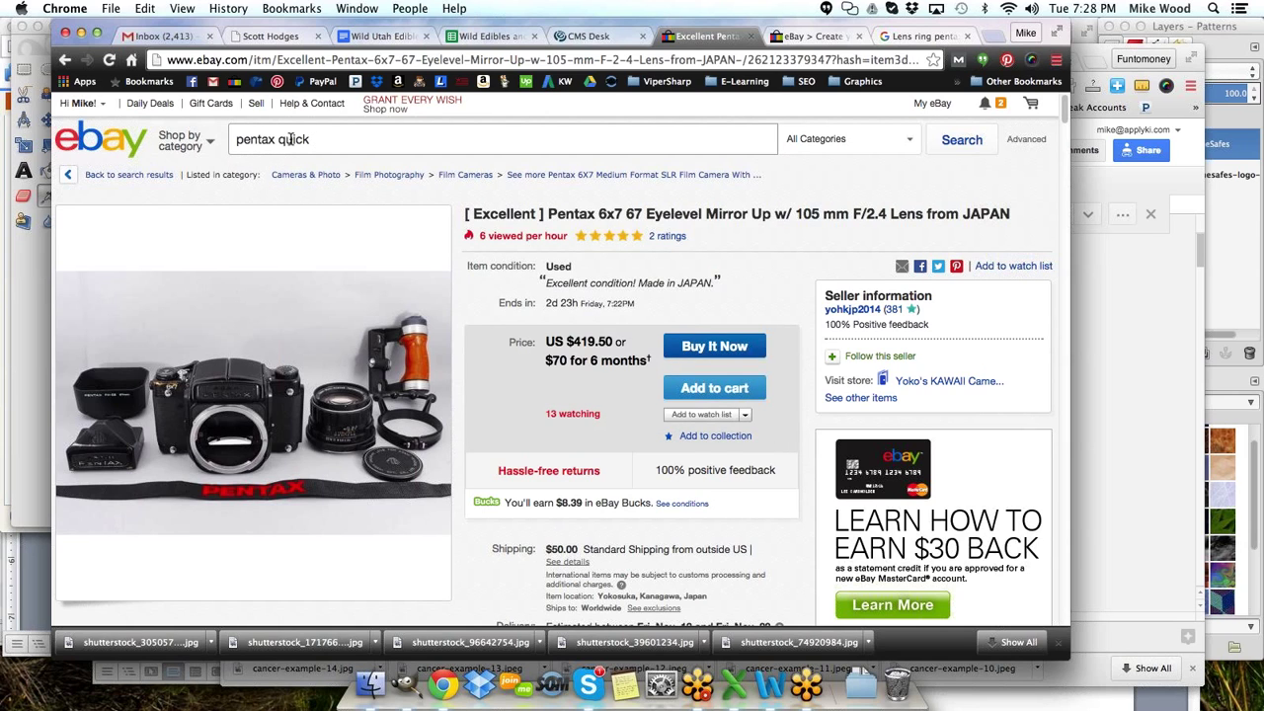
pyautogui.write('focus ring')
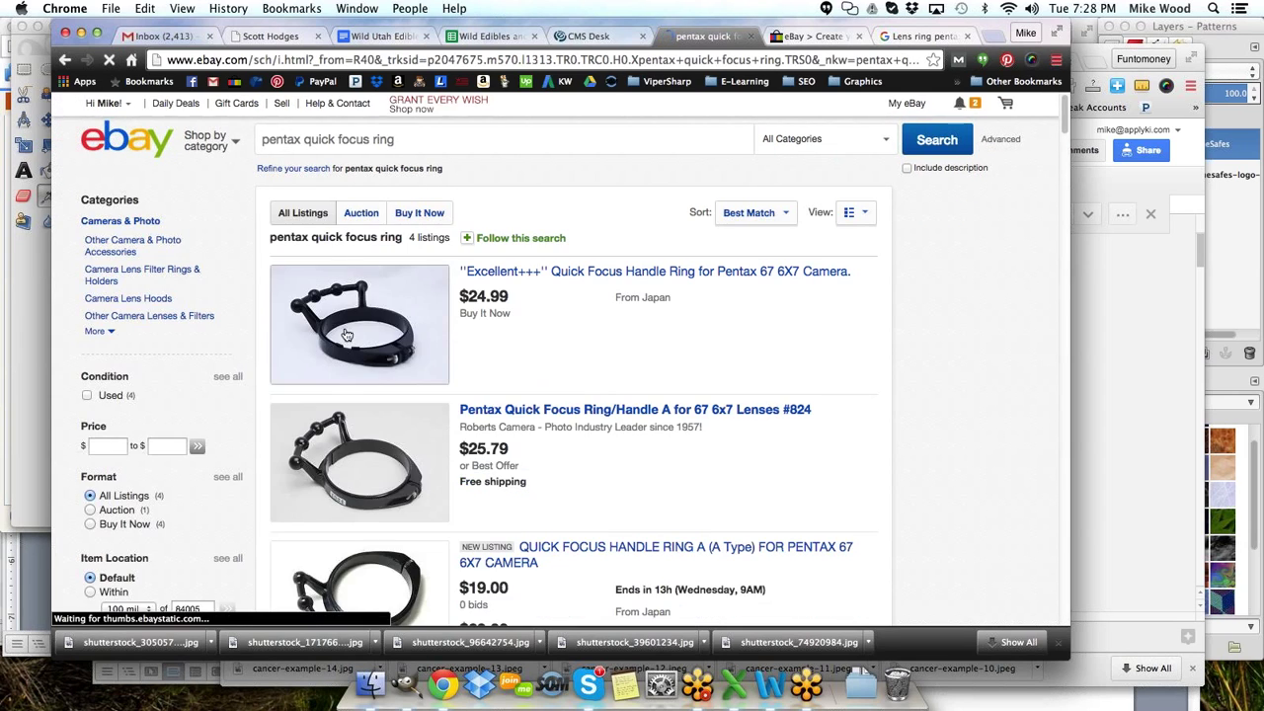
# - Limit the focus ring search results to completed listings
pyautogui.scroll(-3, 502, 362)
pyautogui.scroll(-4, 502, 363)
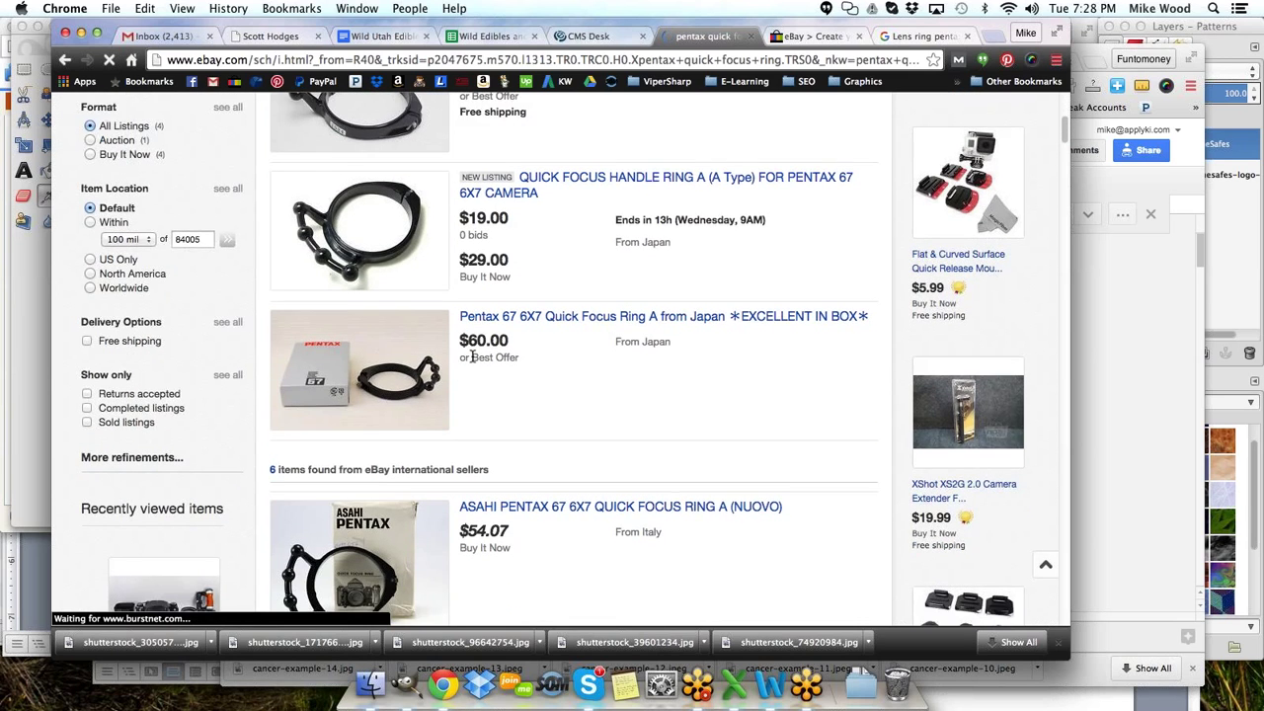
pyautogui.scroll(-2, 470, 358)
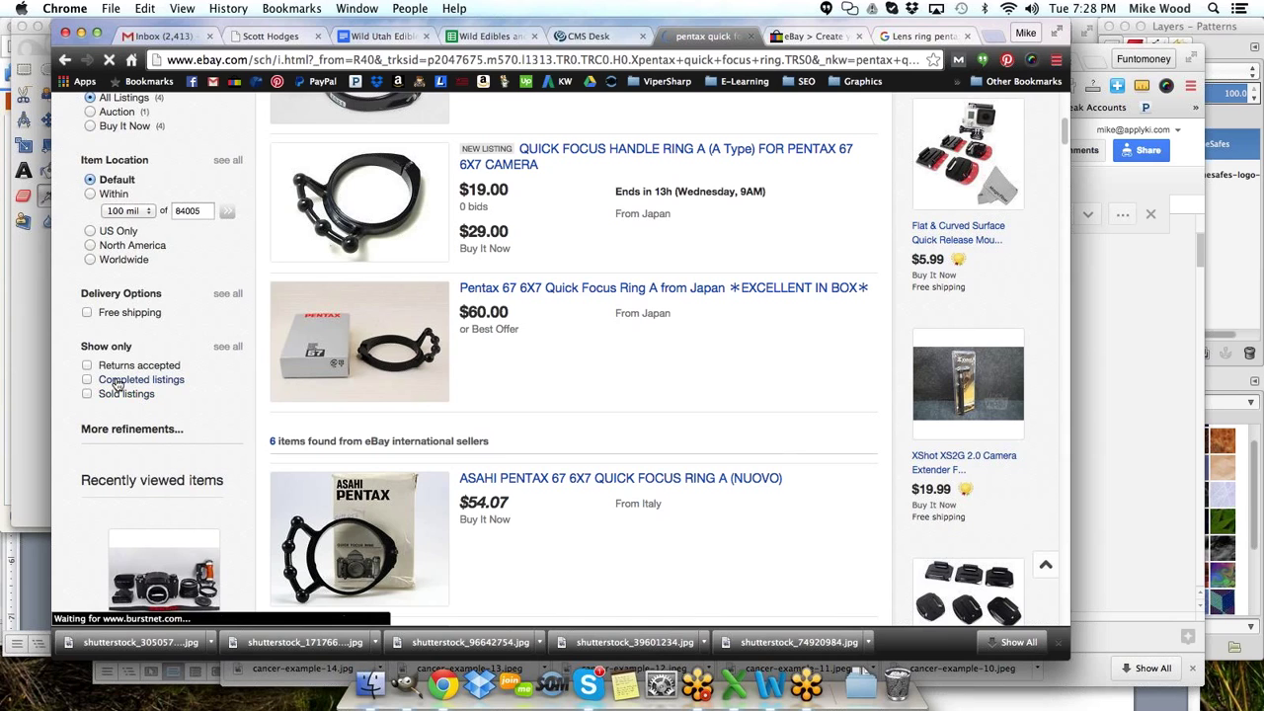
pyautogui.scroll(8, 284, 411)
pyautogui.scroll(-14, 385, 413)
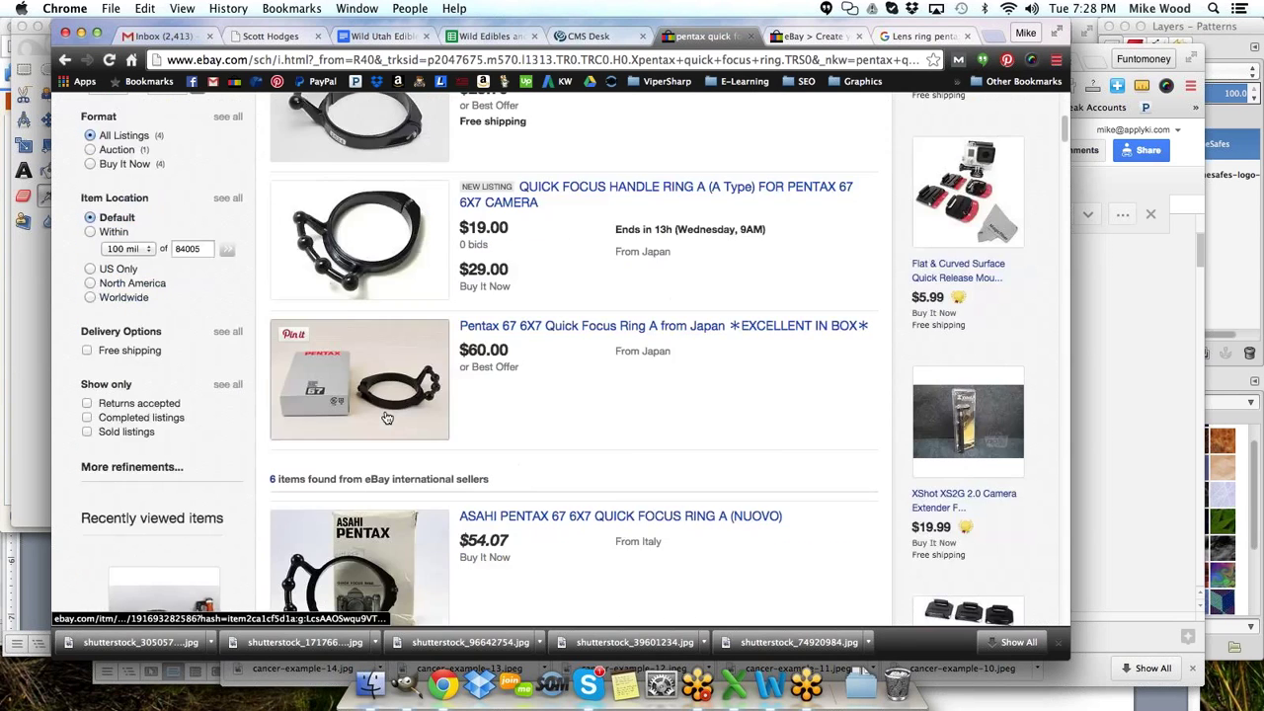
pyautogui.click(141, 184)
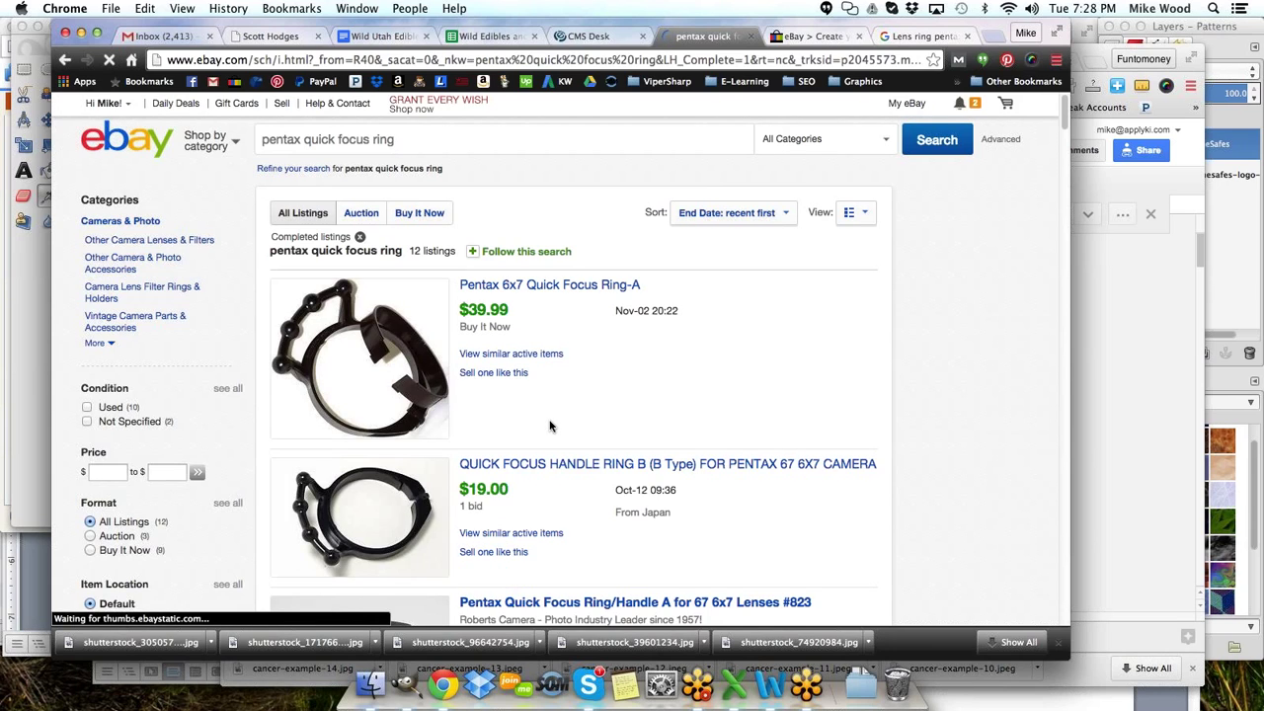
# - Examine the completed focus ring listings, comparing their selling prices, sale dates and ring types
pyautogui.scroll(-10, 550, 425)
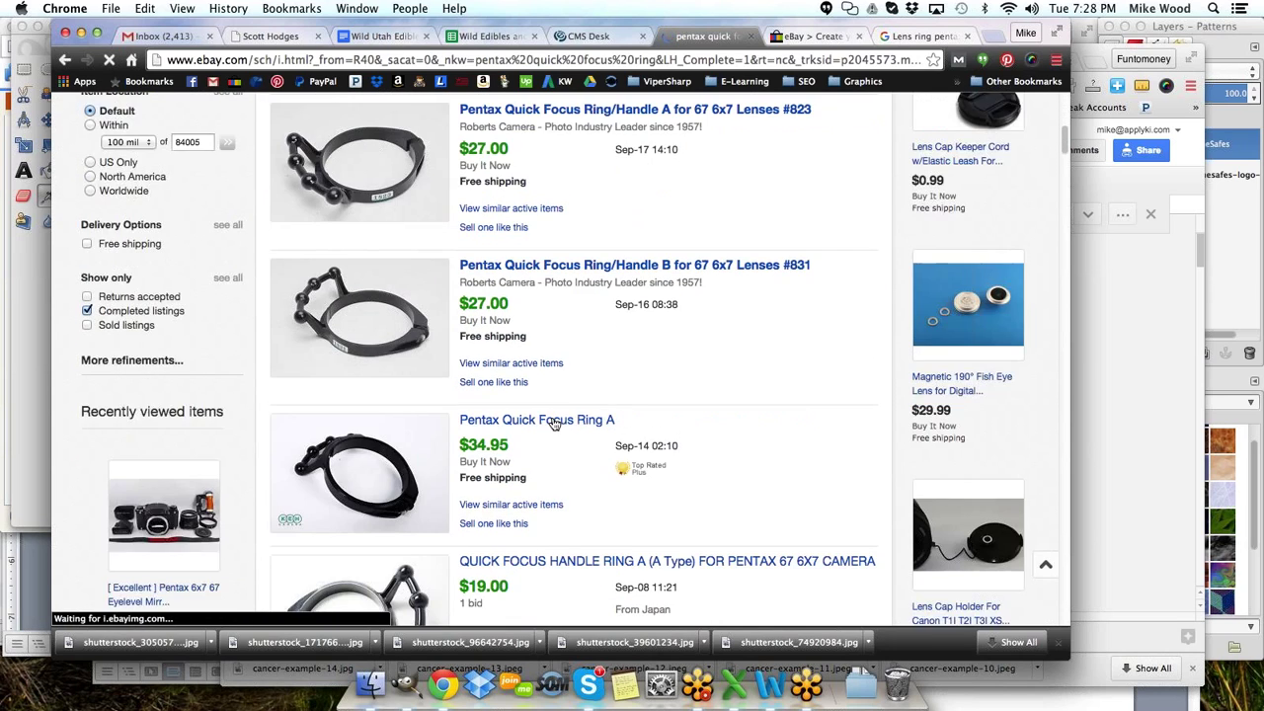
pyautogui.scroll(-7, 555, 422)
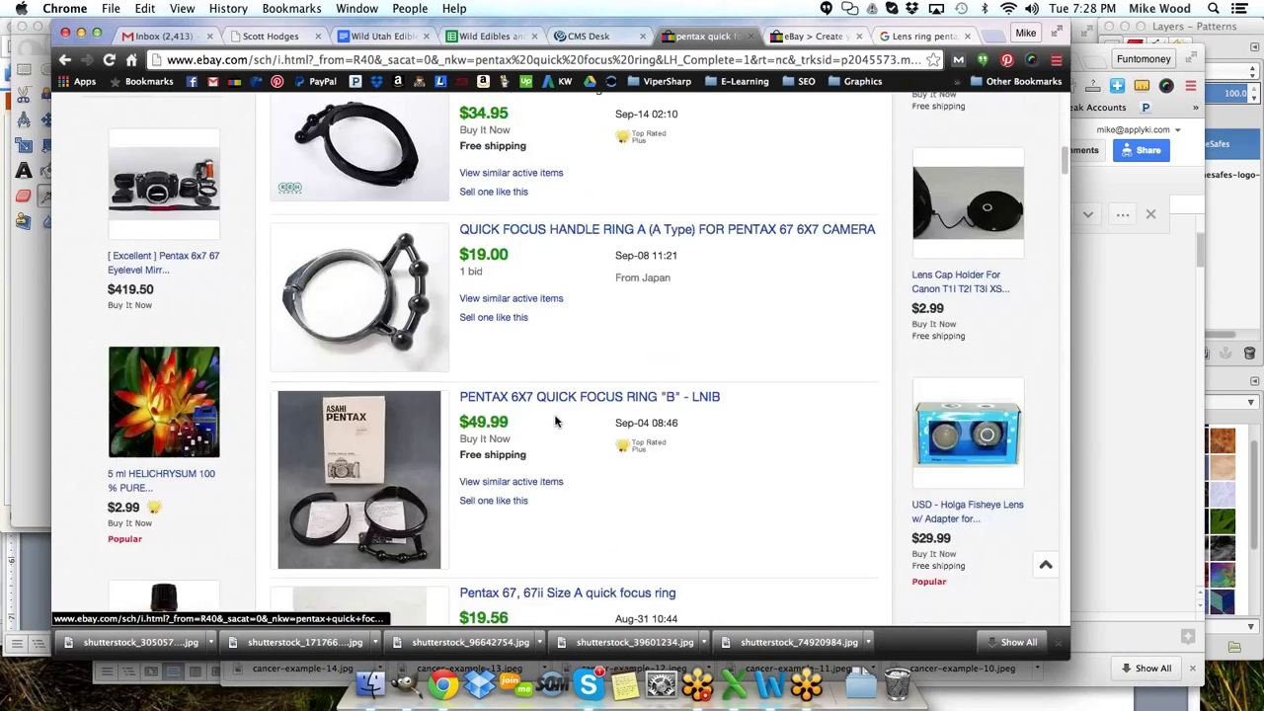
pyautogui.scroll(4, 554, 423)
pyautogui.scroll(3, 555, 420)
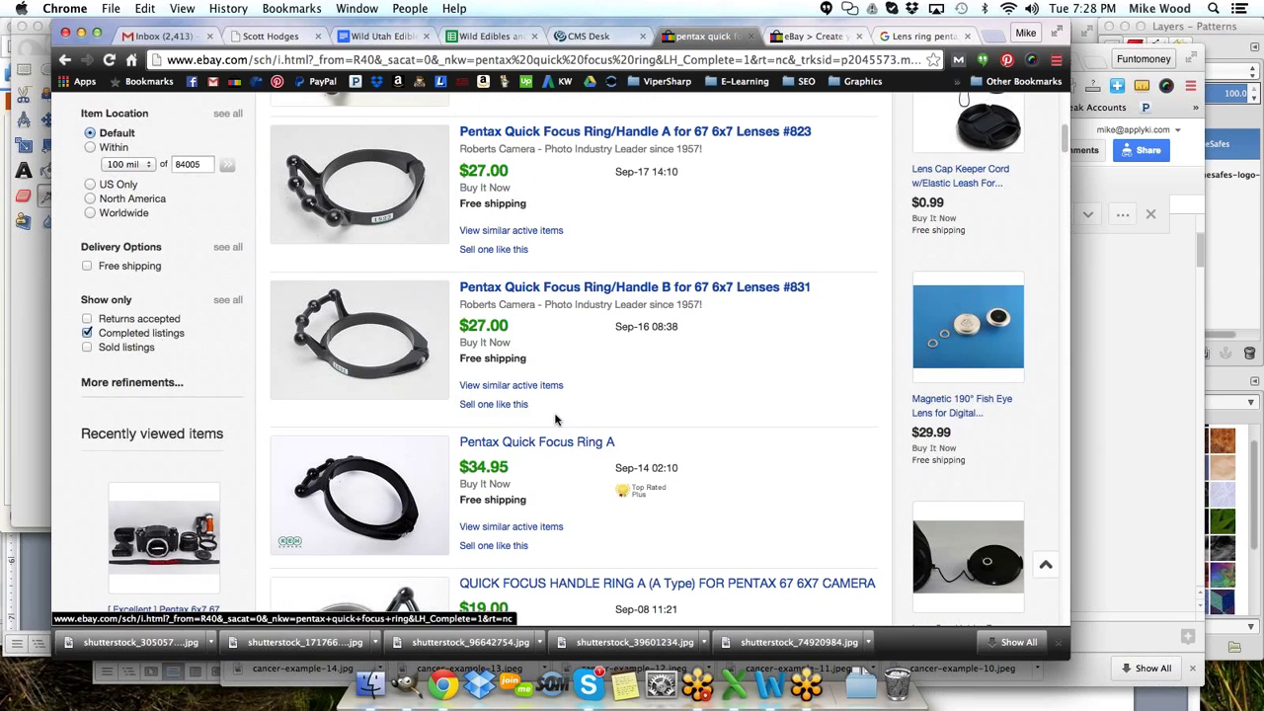
pyautogui.scroll(2, 555, 419)
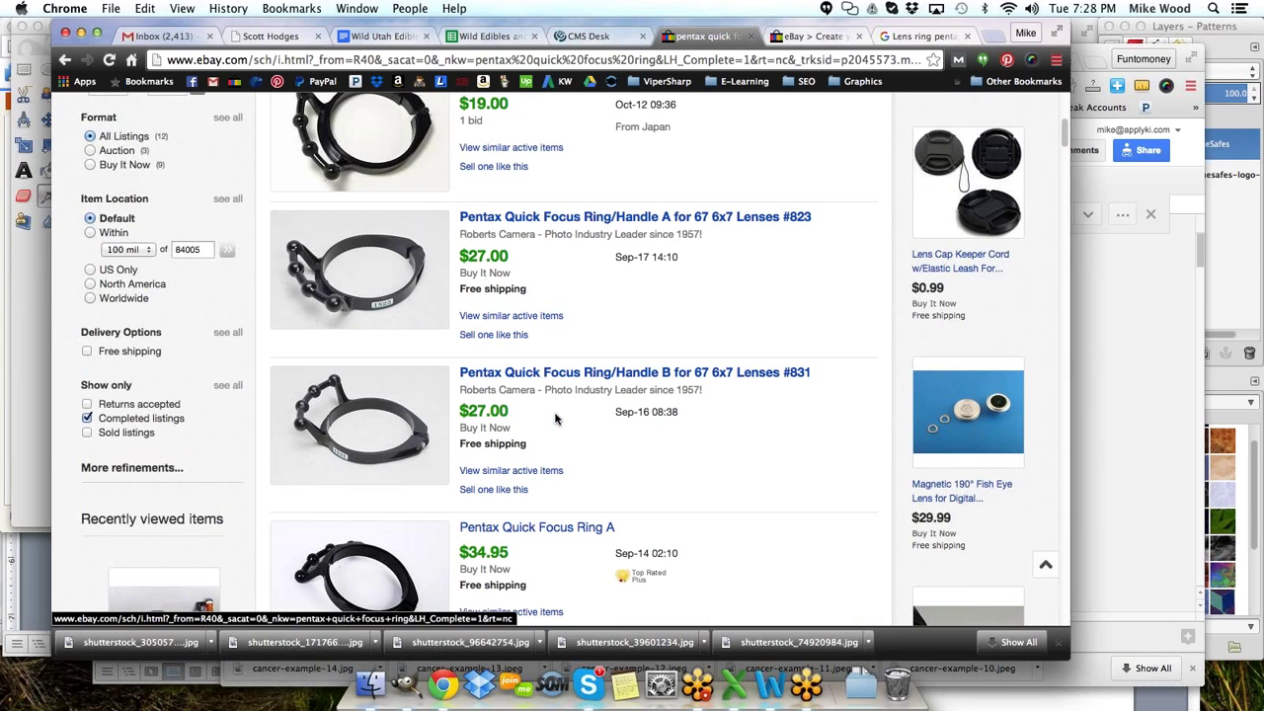
pyautogui.scroll(3, 555, 420)
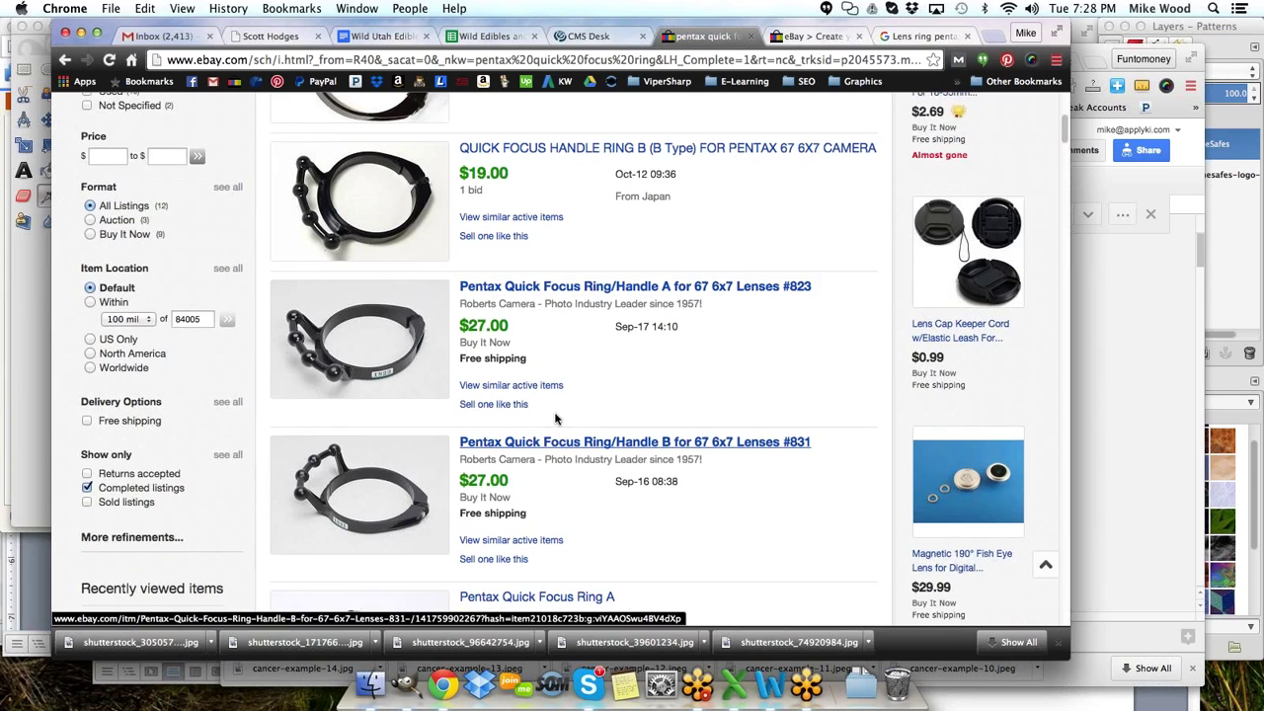
pyautogui.scroll(5, 555, 420)
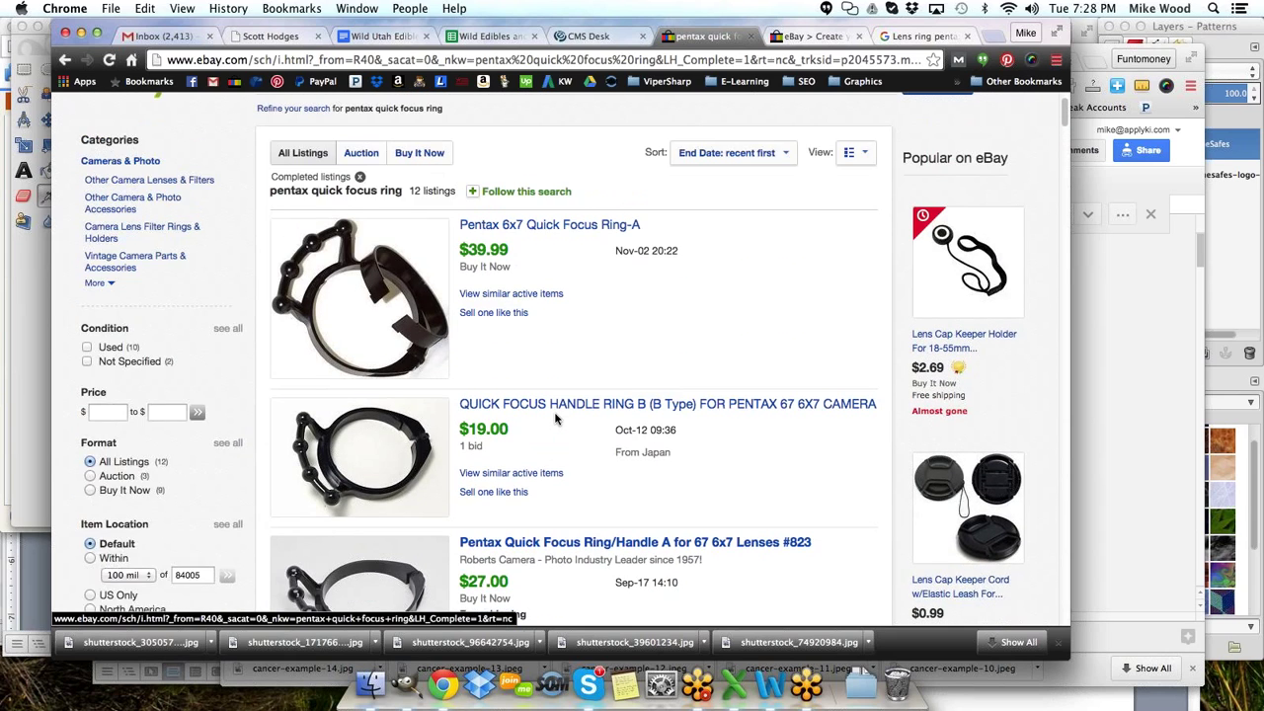
pyautogui.scroll(-4, 556, 420)
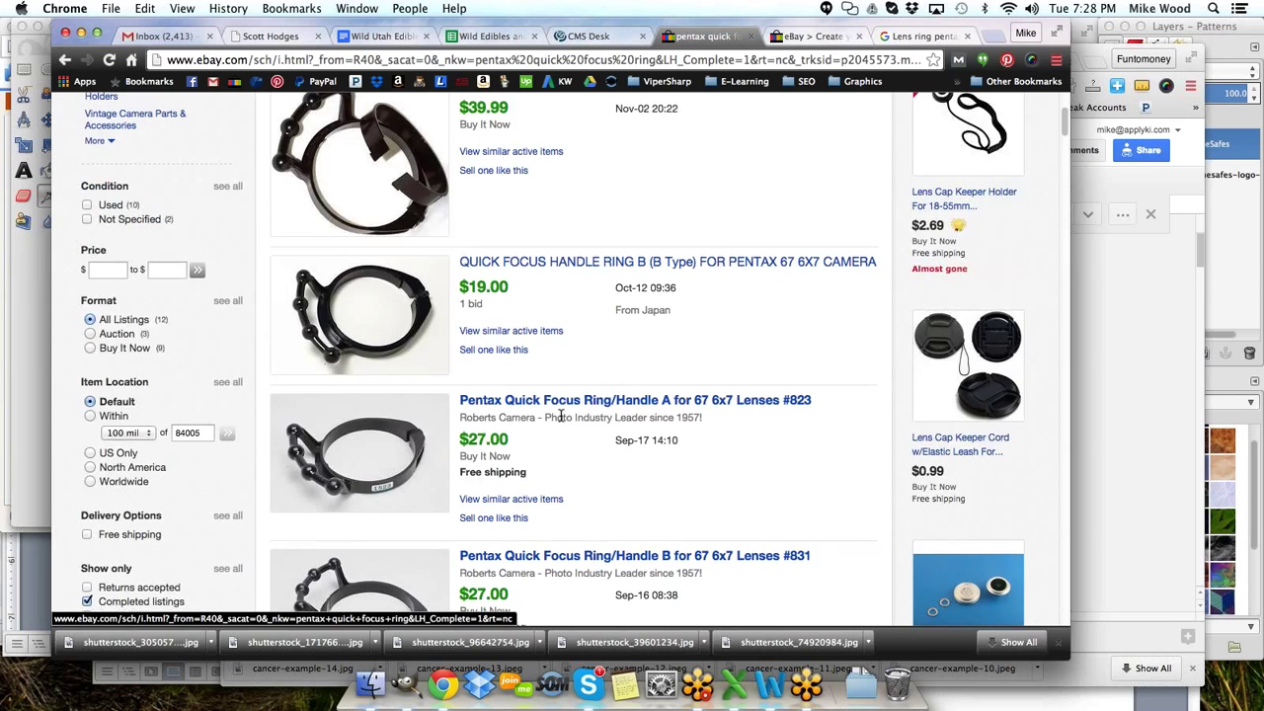
pyautogui.scroll(2, 562, 419)
pyautogui.scroll(2, 562, 422)
pyautogui.scroll(-5, 575, 311)
pyautogui.scroll(-4, 581, 388)
pyautogui.scroll(2, 581, 388)
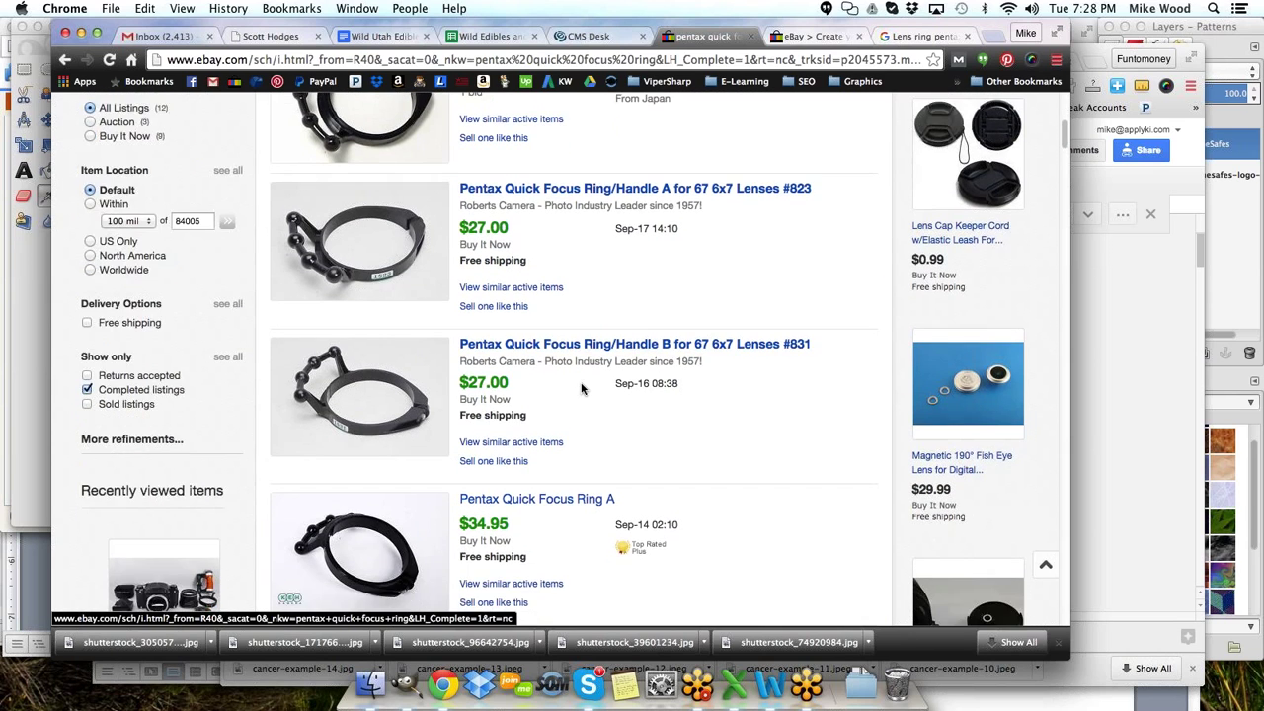
pyautogui.scroll(8, 580, 388)
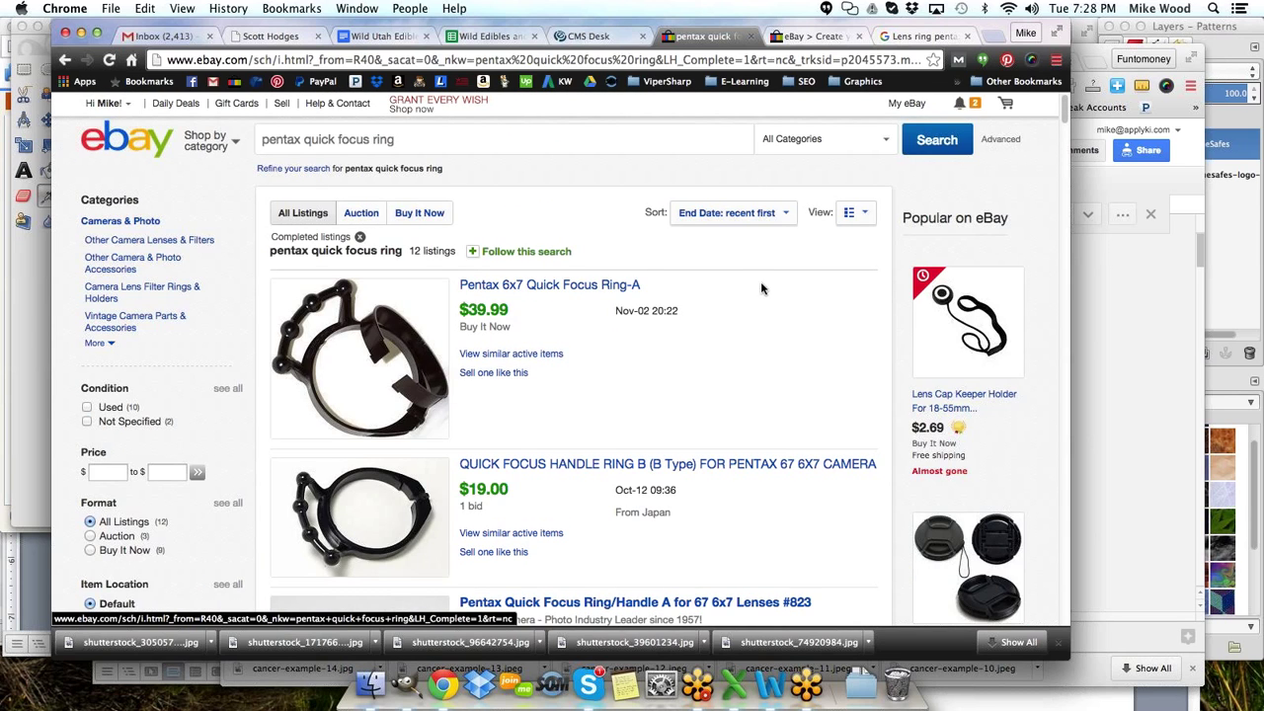
pyautogui.scroll(-3, 748, 294)
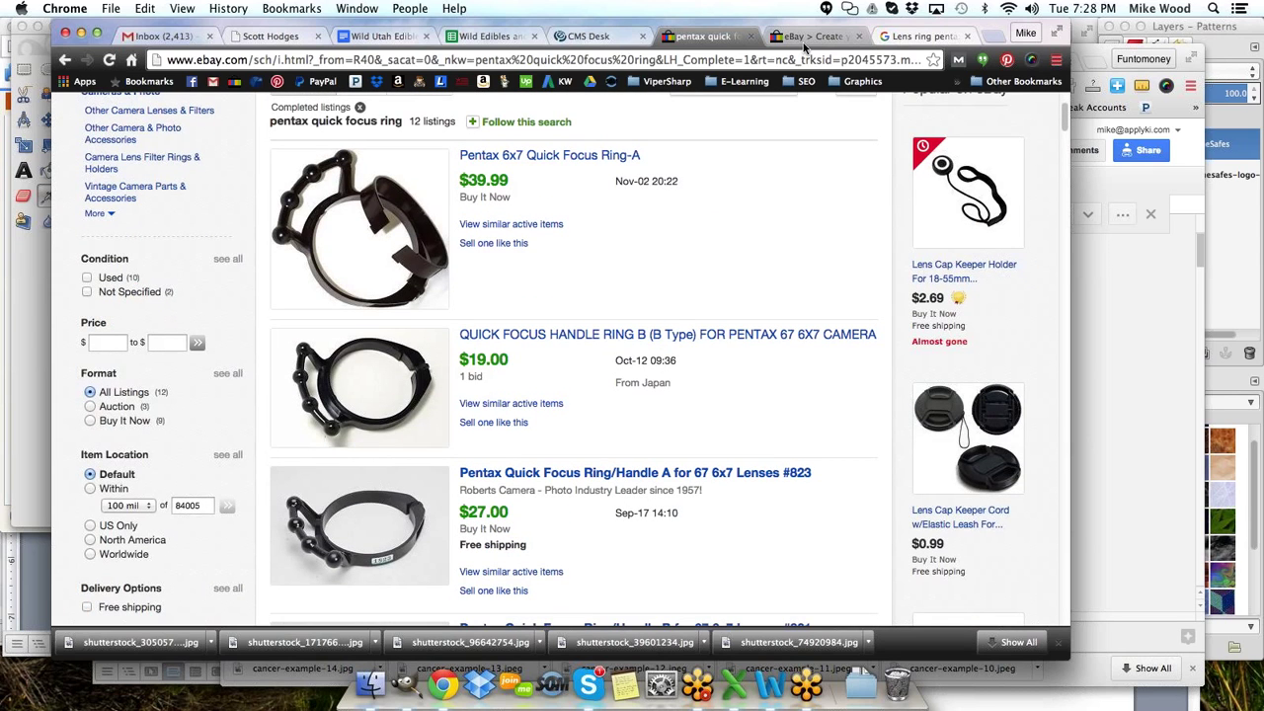
# - Return to the eBay listing draft and review the full item title
pyautogui.click(805, 40)
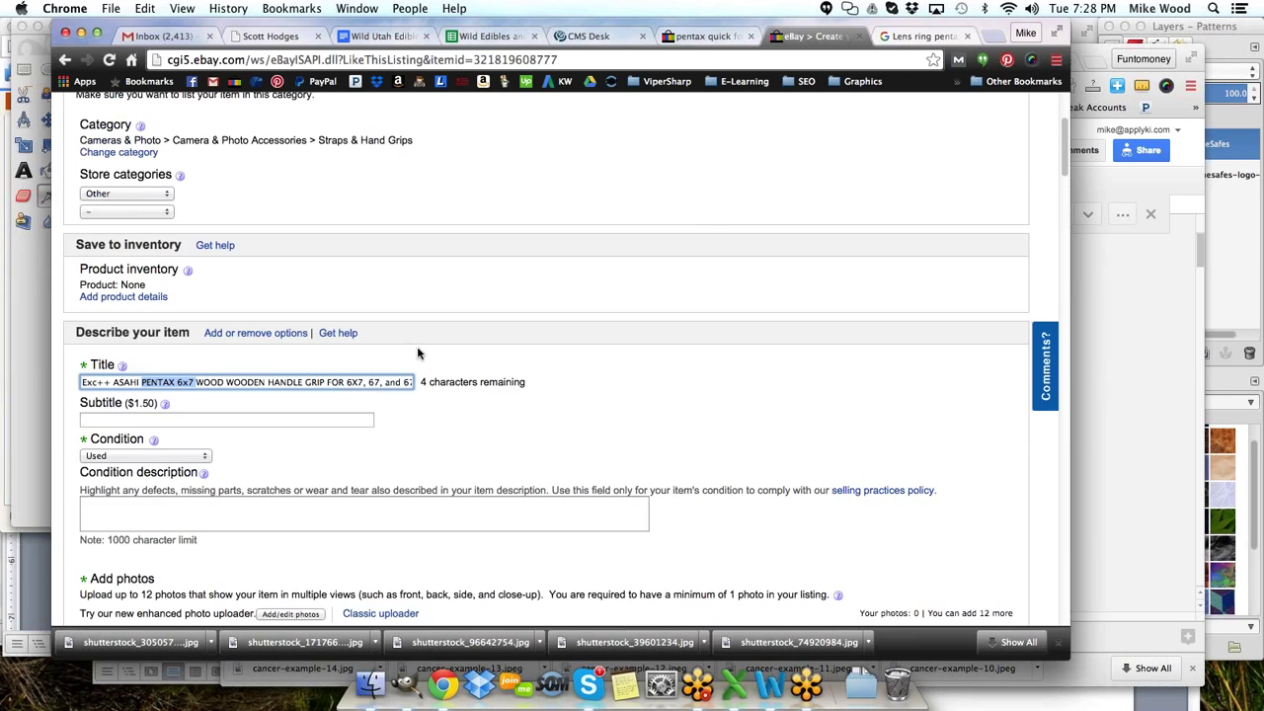
pyautogui.scroll(-3, 418, 353)
pyautogui.click(326, 271)
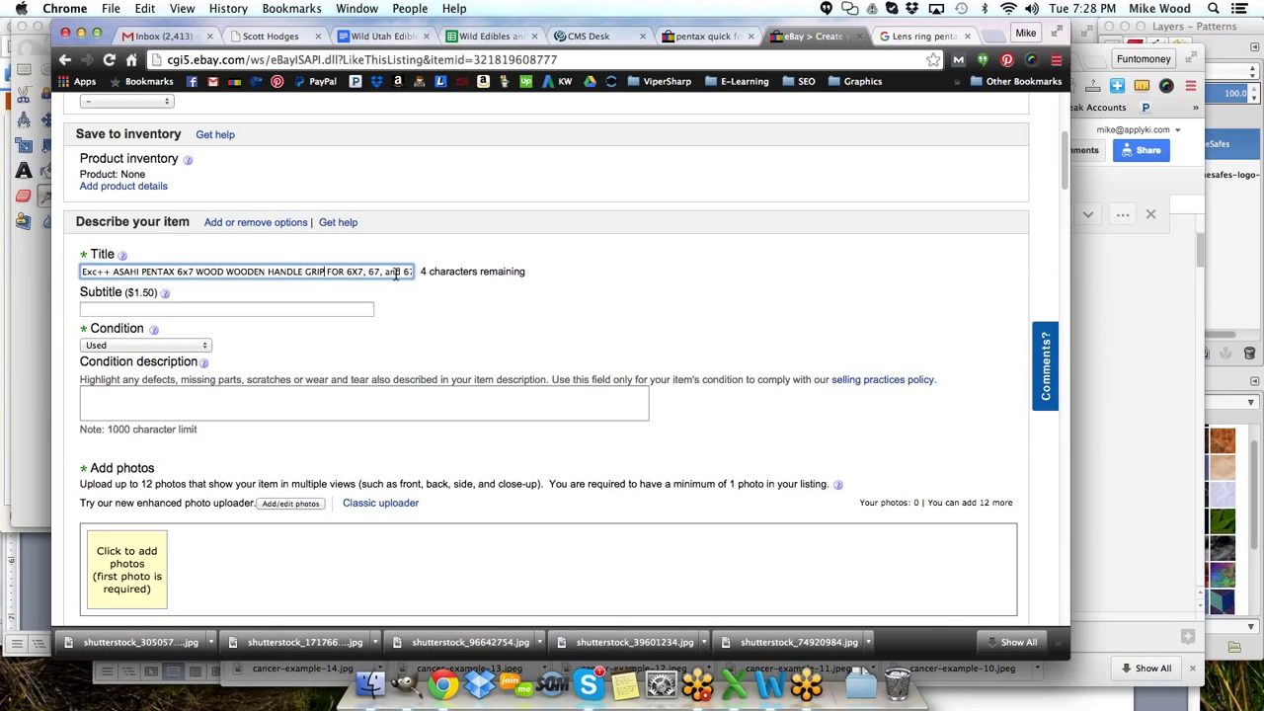
pyautogui.moveTo(396, 275); pyautogui.dragTo(485, 272)
pyautogui.click(372, 278)
# - Enter N/A as the UPC in the item specifics
pyautogui.scroll(-5, 549, 318)
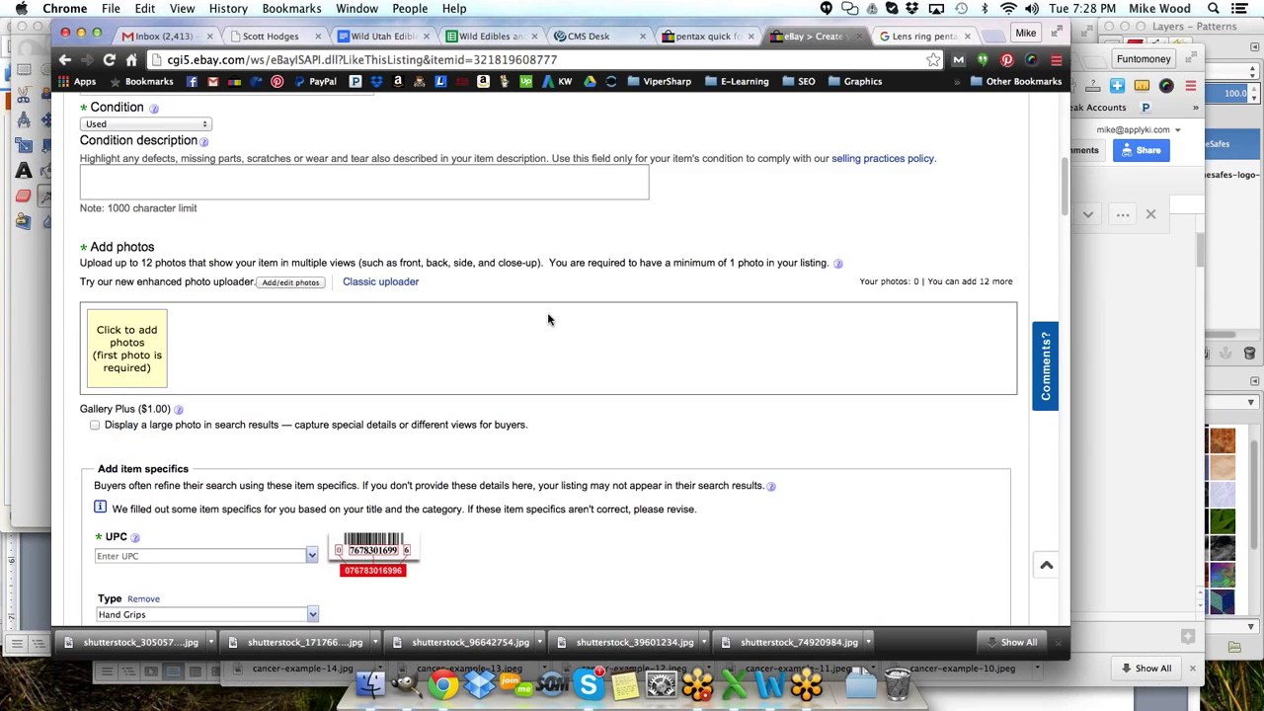
pyautogui.scroll(-8, 549, 319)
pyautogui.scroll(5, 437, 377)
pyautogui.scroll(-2, 370, 288)
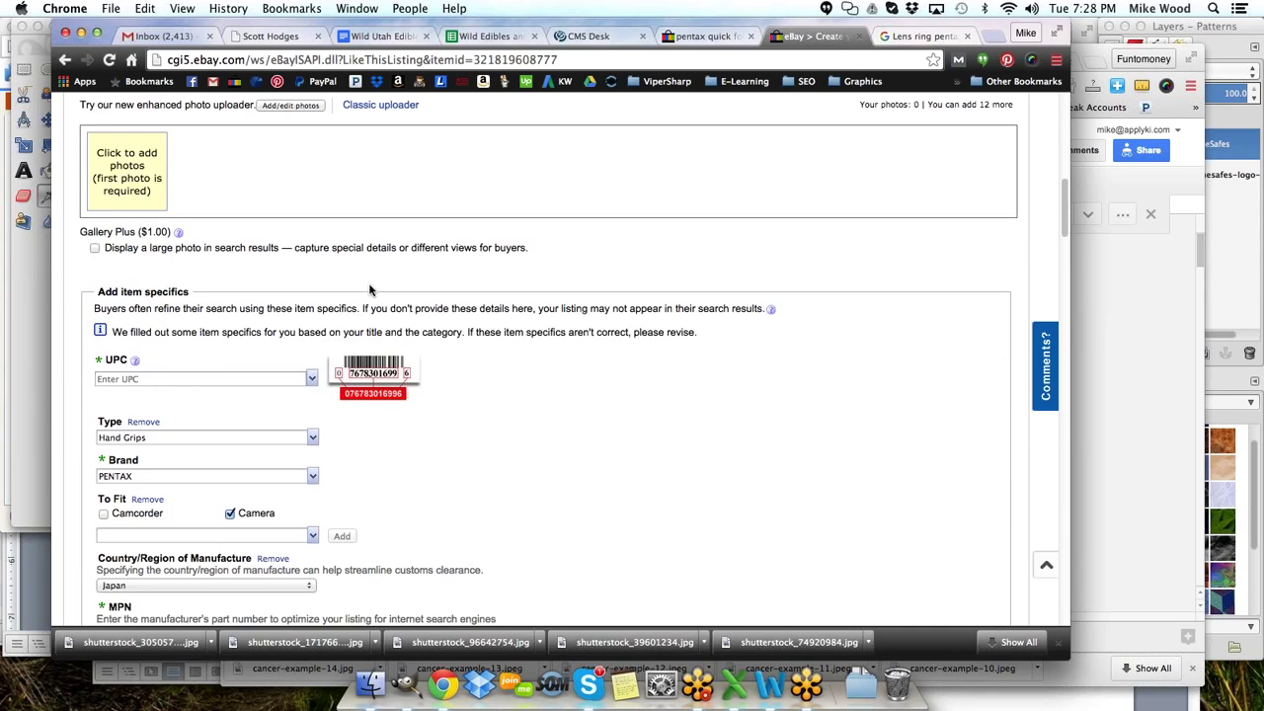
pyautogui.click(143, 377)
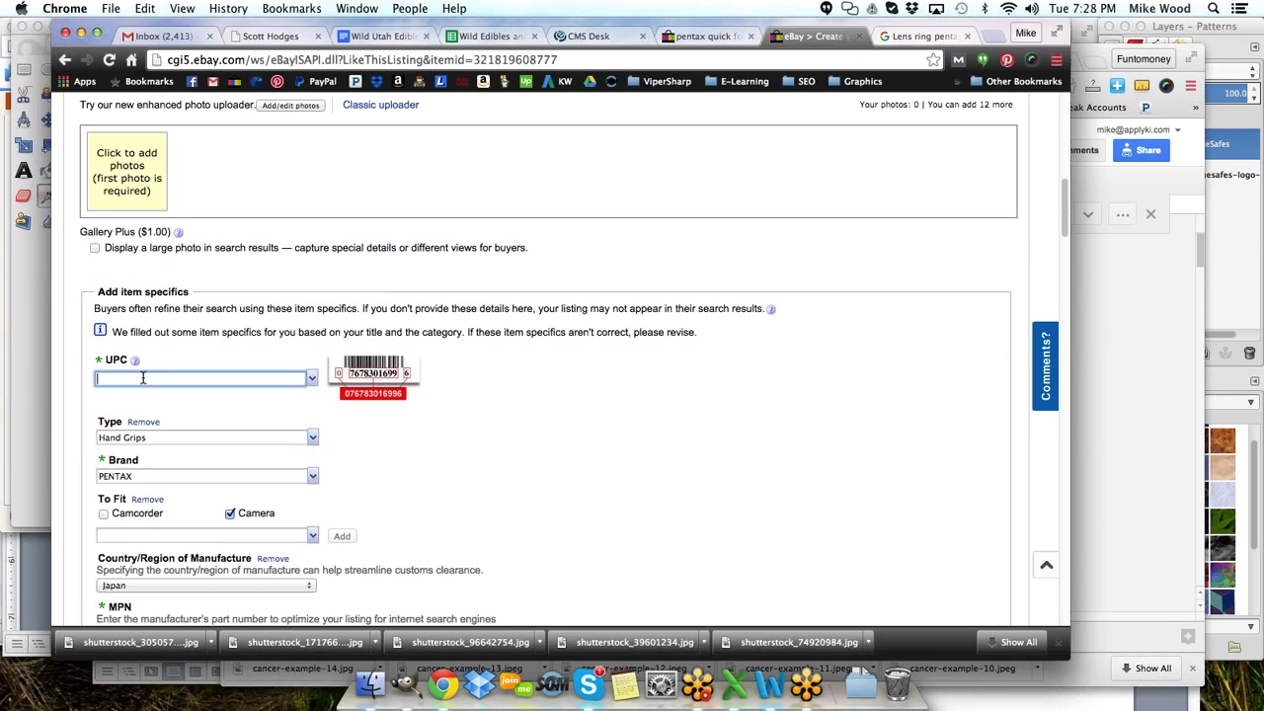
pyautogui.write('N/A')
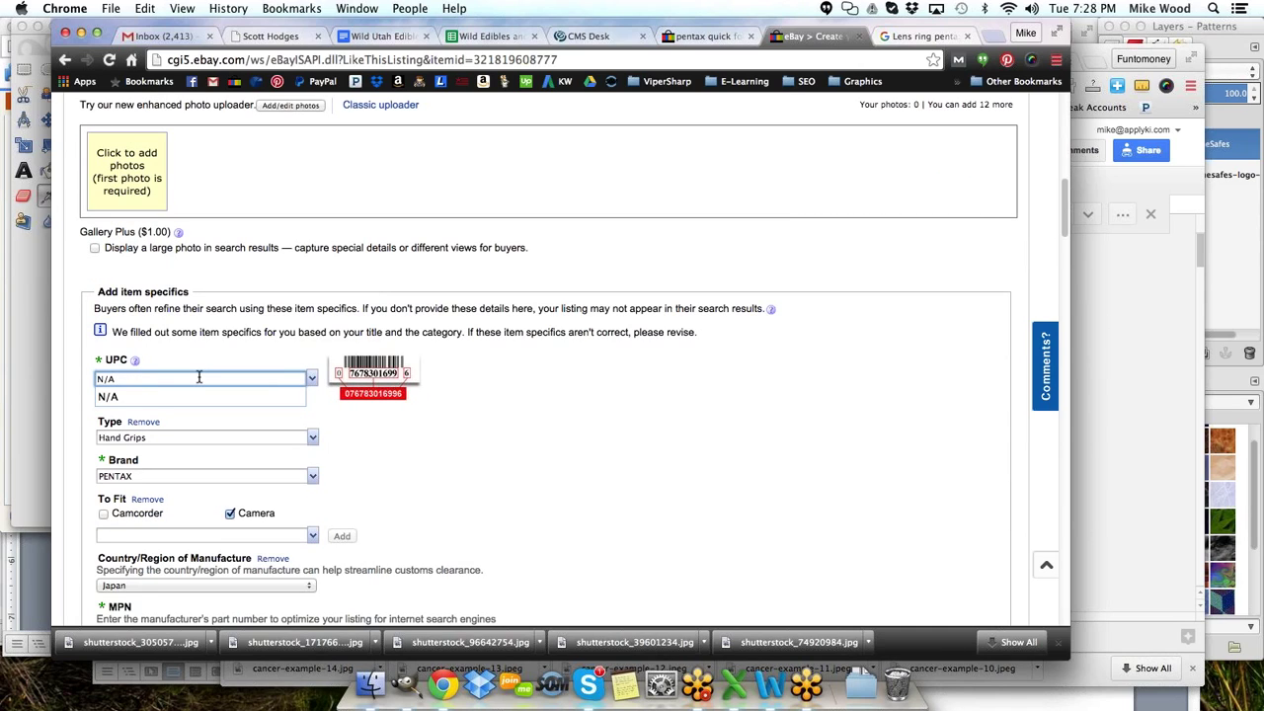
pyautogui.click(137, 400)
# - Enter N/A as the manufacturer's part number (MPN) in the item specifics
pyautogui.scroll(-3, 443, 464)
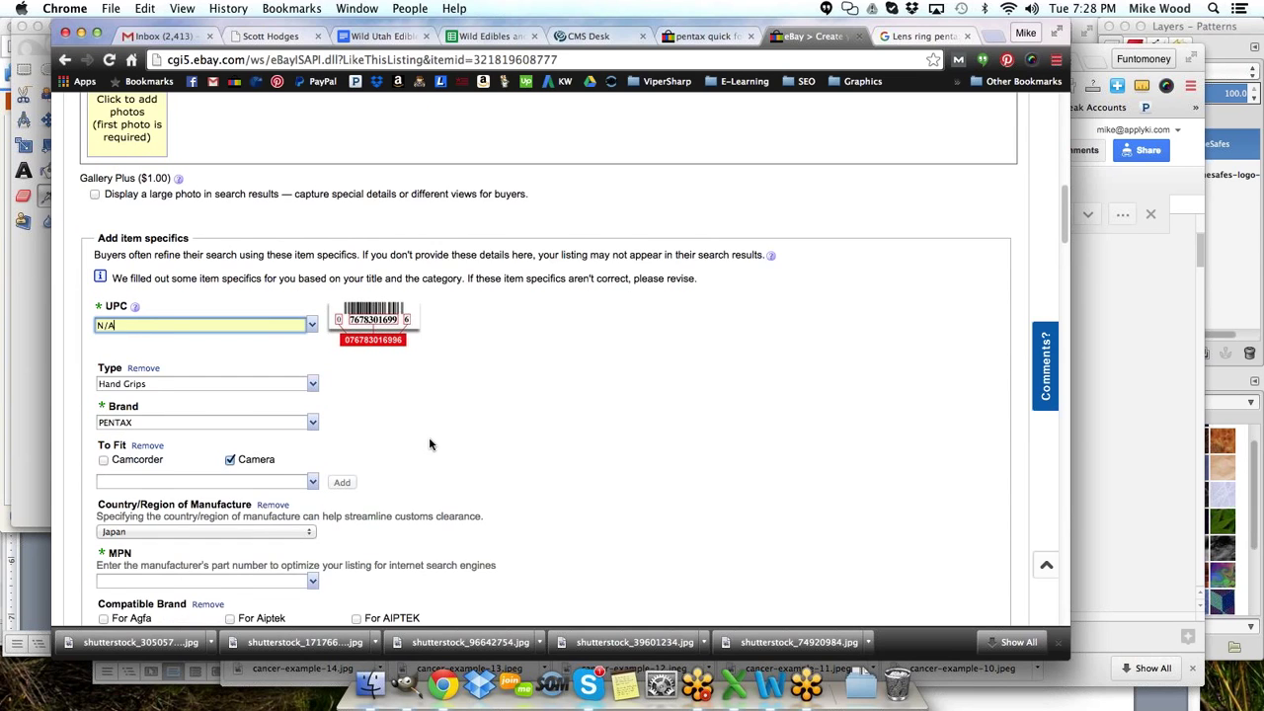
pyautogui.scroll(2, 168, 413)
pyautogui.scroll(8, 168, 412)
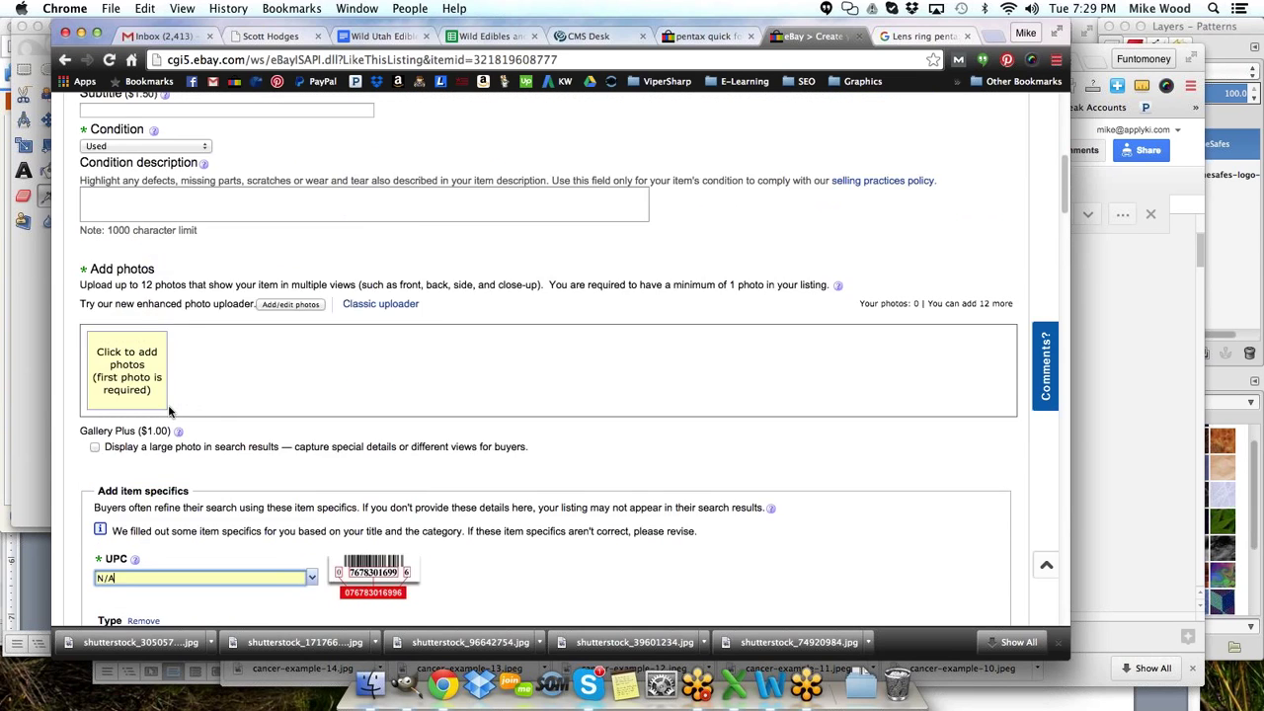
pyautogui.scroll(-10, 335, 405)
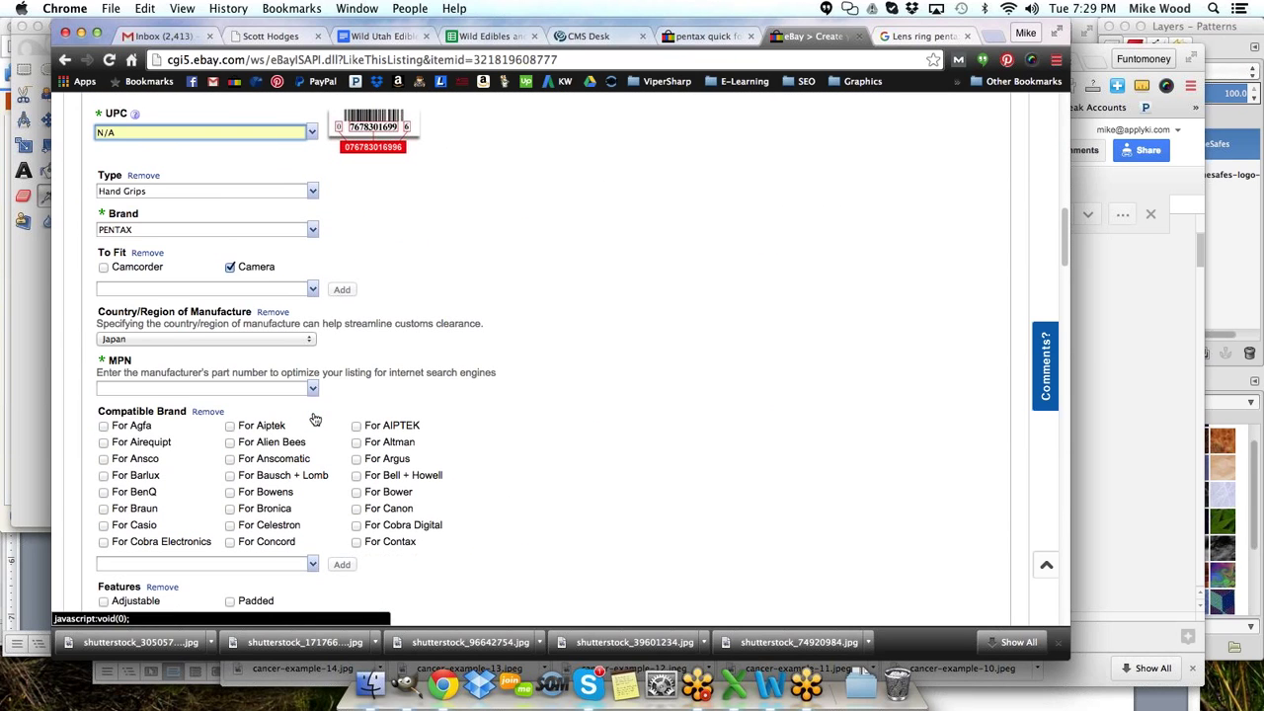
pyautogui.click(132, 390)
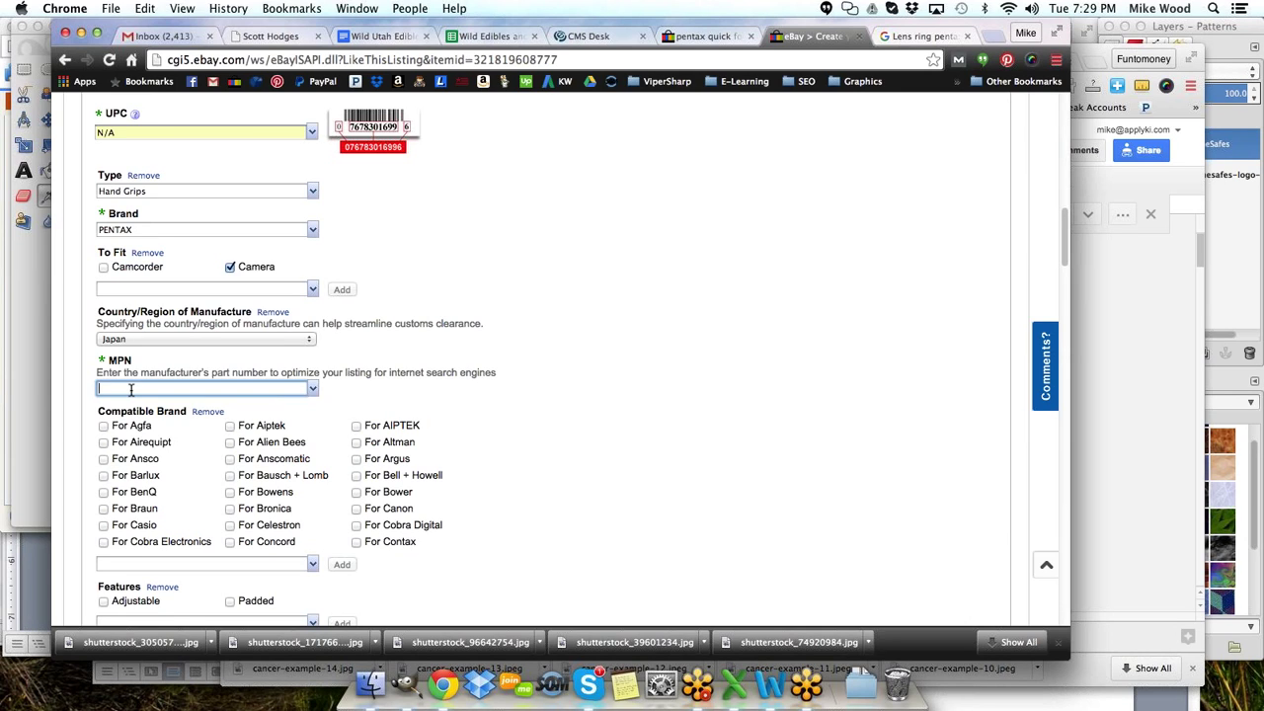
pyautogui.write('N/A')
# - Remove the Compatible Brand, Features and Model fields from the item specifics
pyautogui.scroll(2, 359, 323)
pyautogui.scroll(-5, 359, 324)
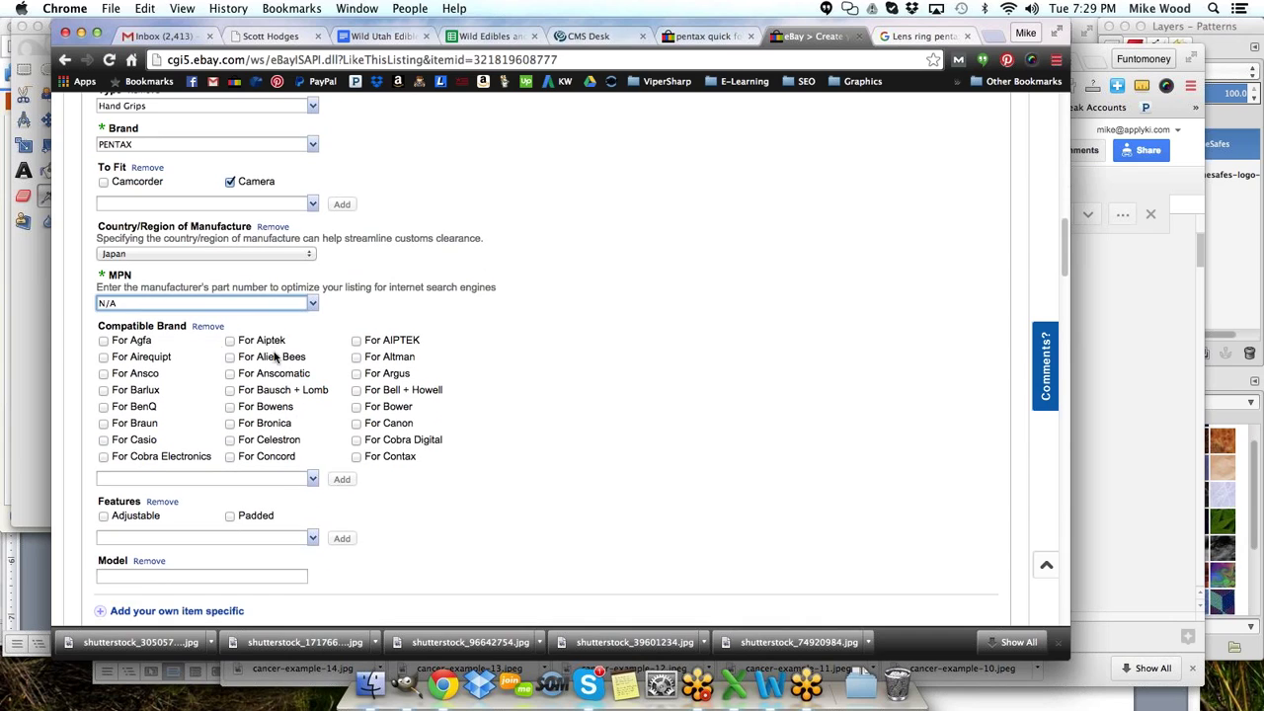
pyautogui.click(208, 327)
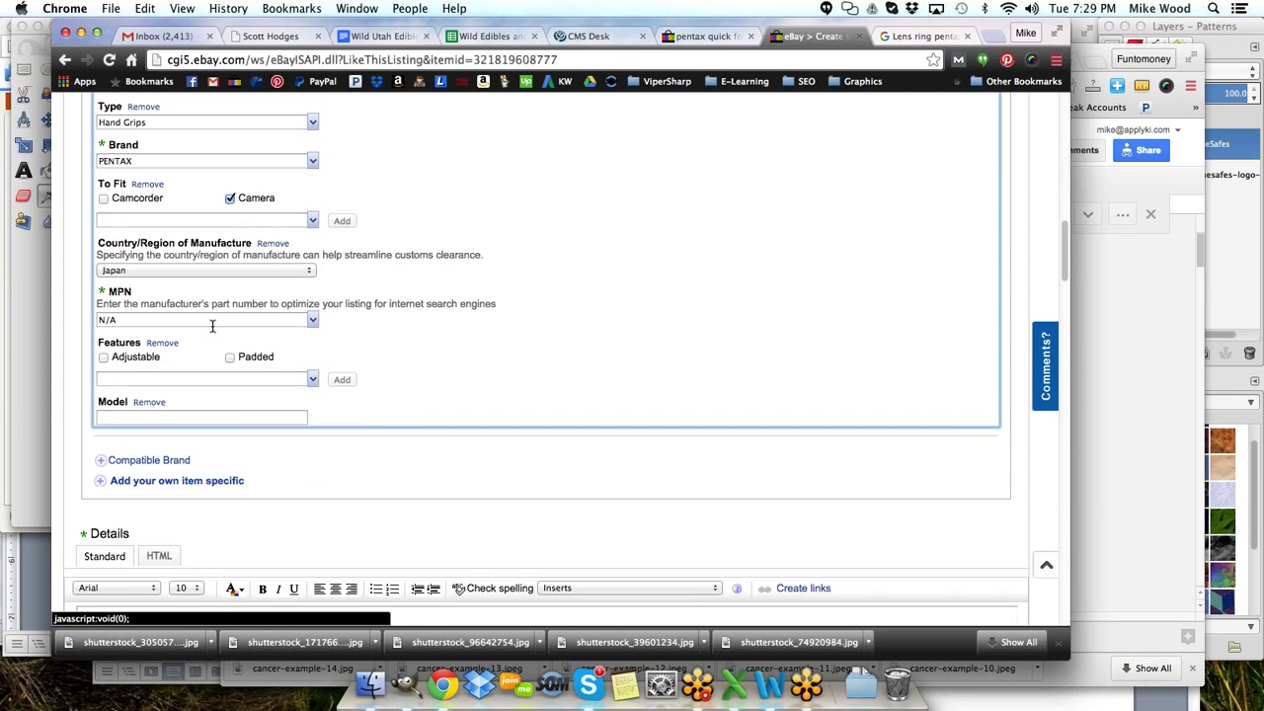
pyautogui.click(165, 343)
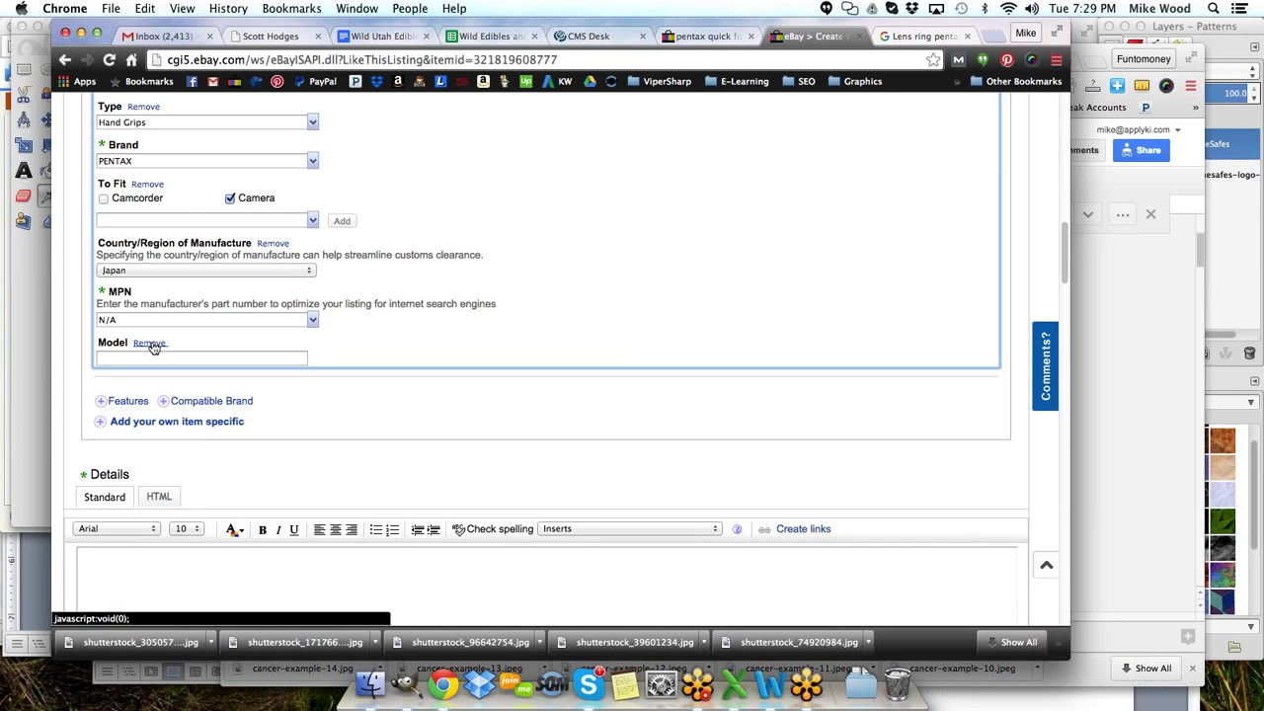
pyautogui.click(151, 346)
# - Remove the "Exc++" prefix from the start of the listing title
pyautogui.scroll(1, 214, 340)
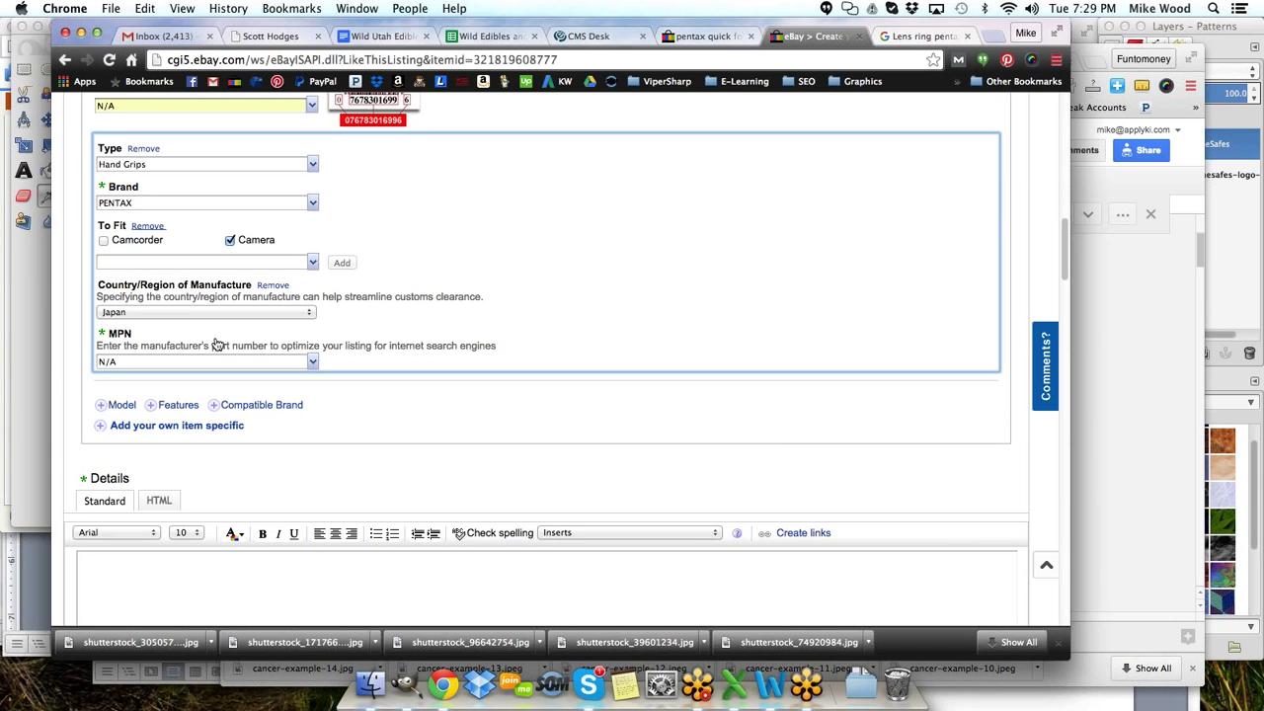
pyautogui.click(102, 203)
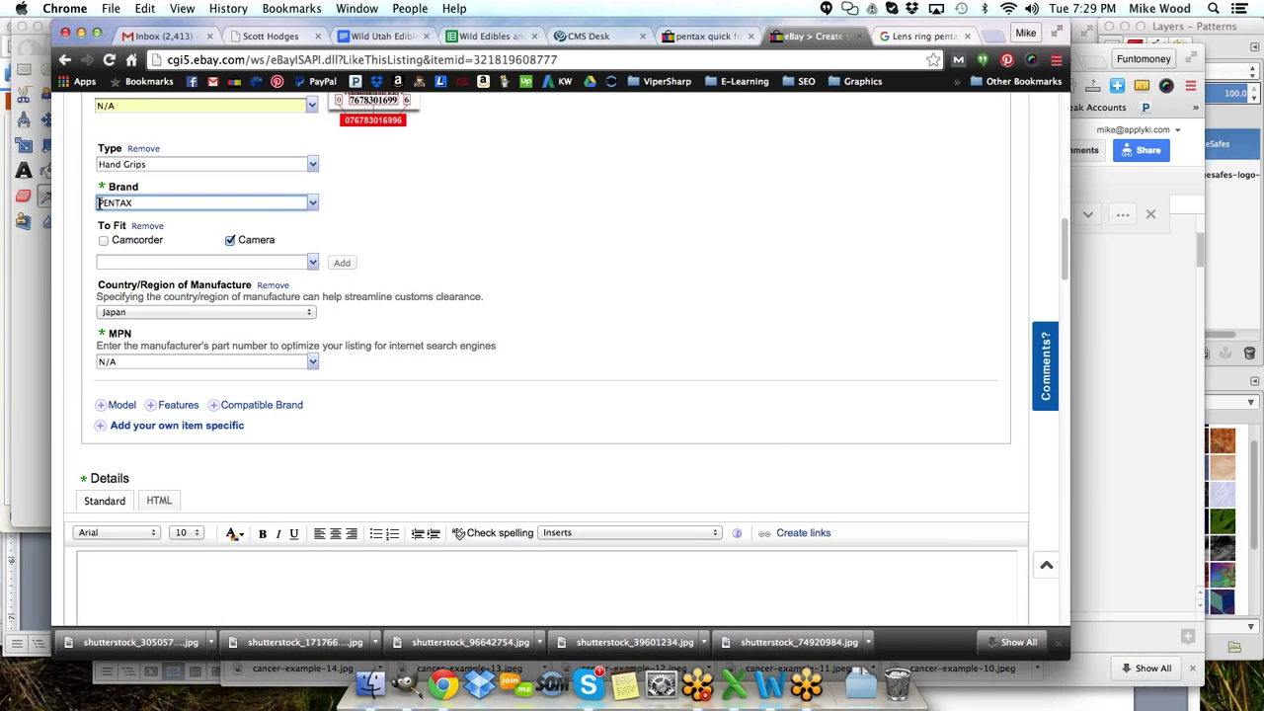
pyautogui.scroll(15, 102, 203)
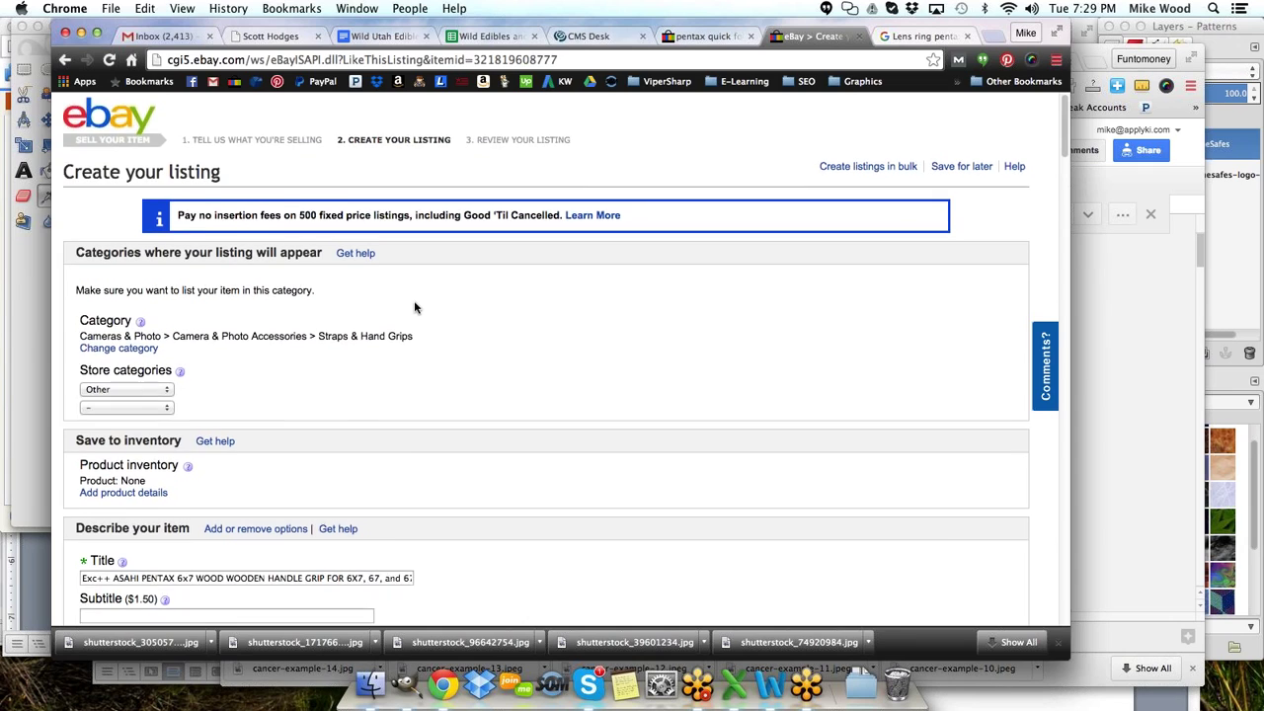
pyautogui.scroll(-2, 414, 300)
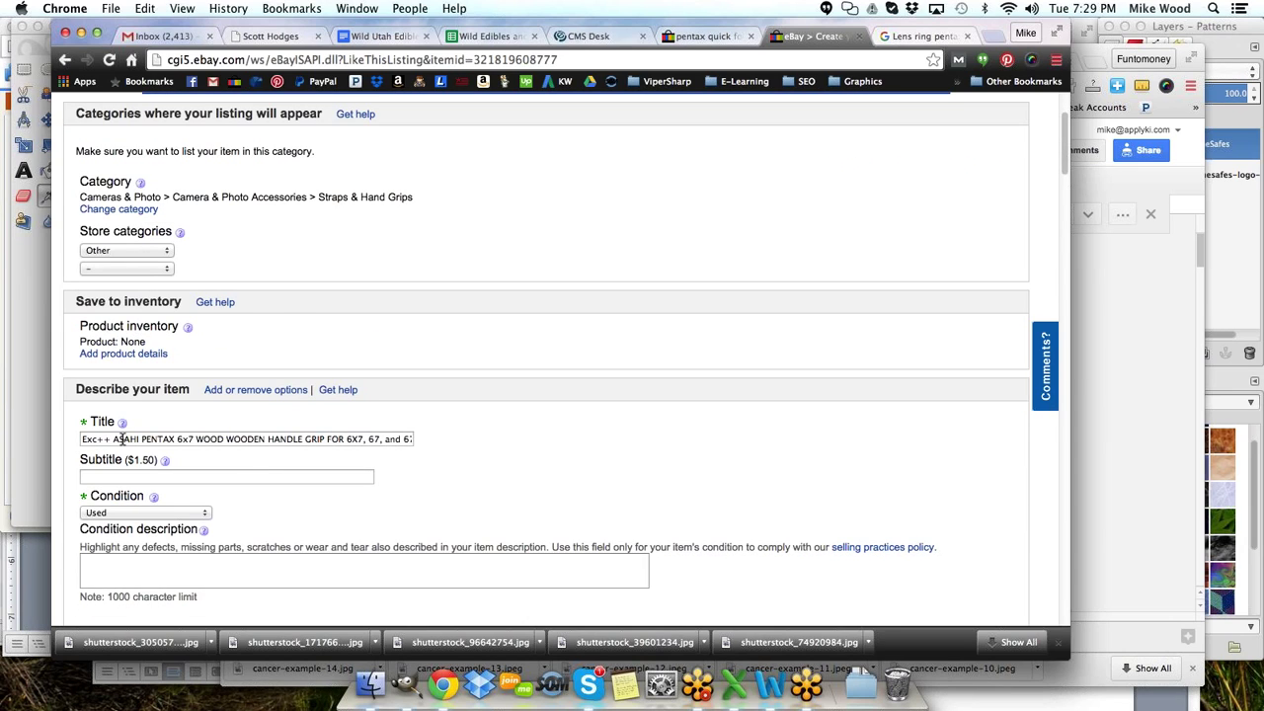
pyautogui.moveTo(114, 442); pyautogui.dragTo(0, 442)
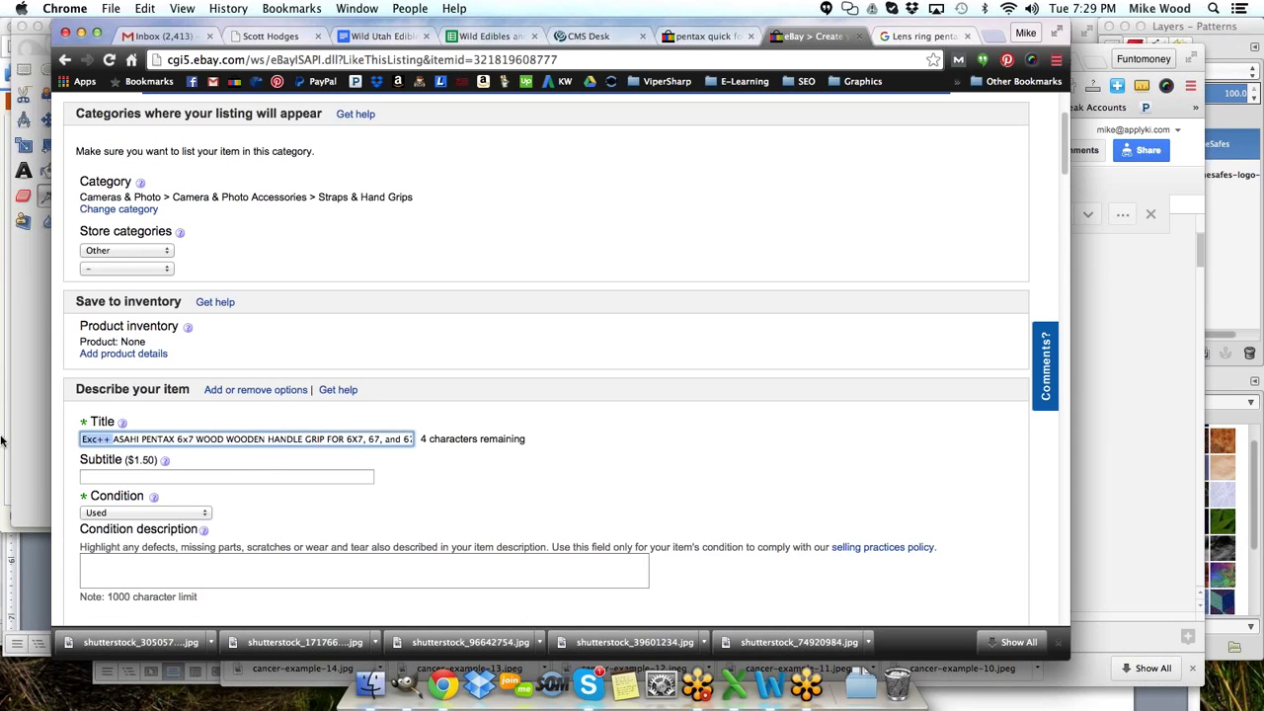
pyautogui.press('BackSpace')
# - Open the bookmarked "eBay details" template document in place of the Google image search page
pyautogui.scroll(-10, 713, 348)
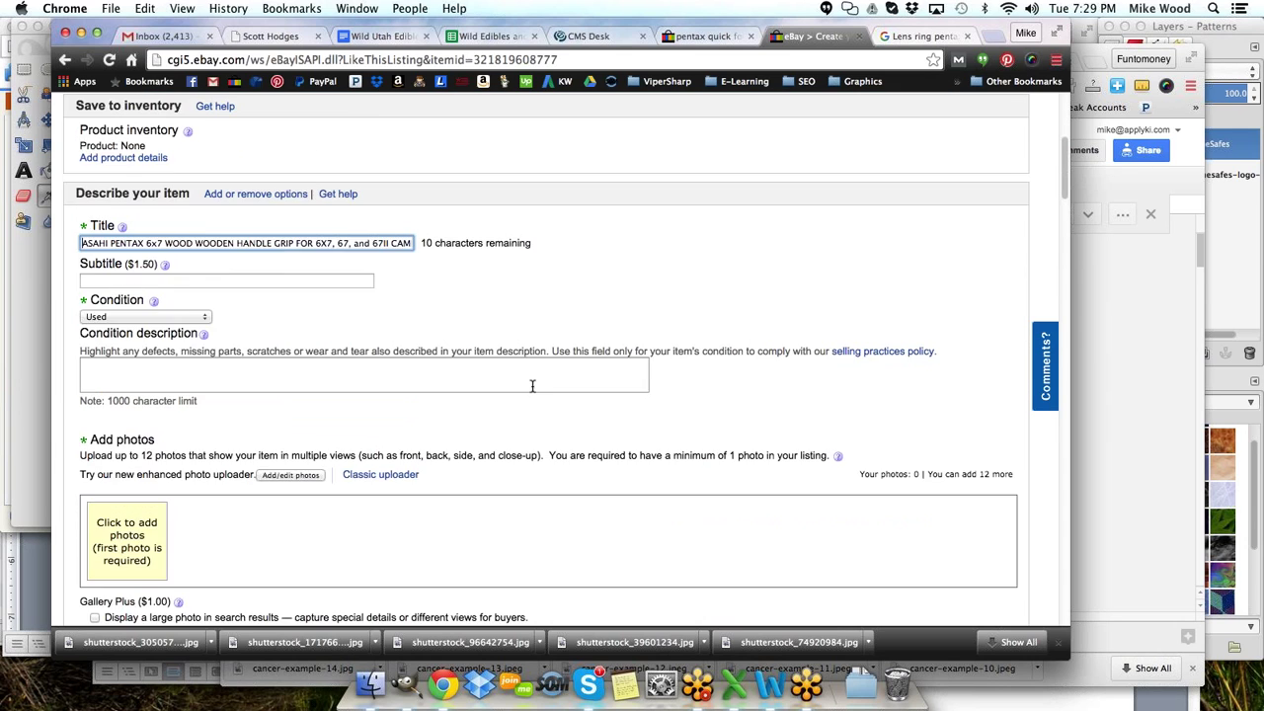
pyautogui.scroll(-10, 512, 373)
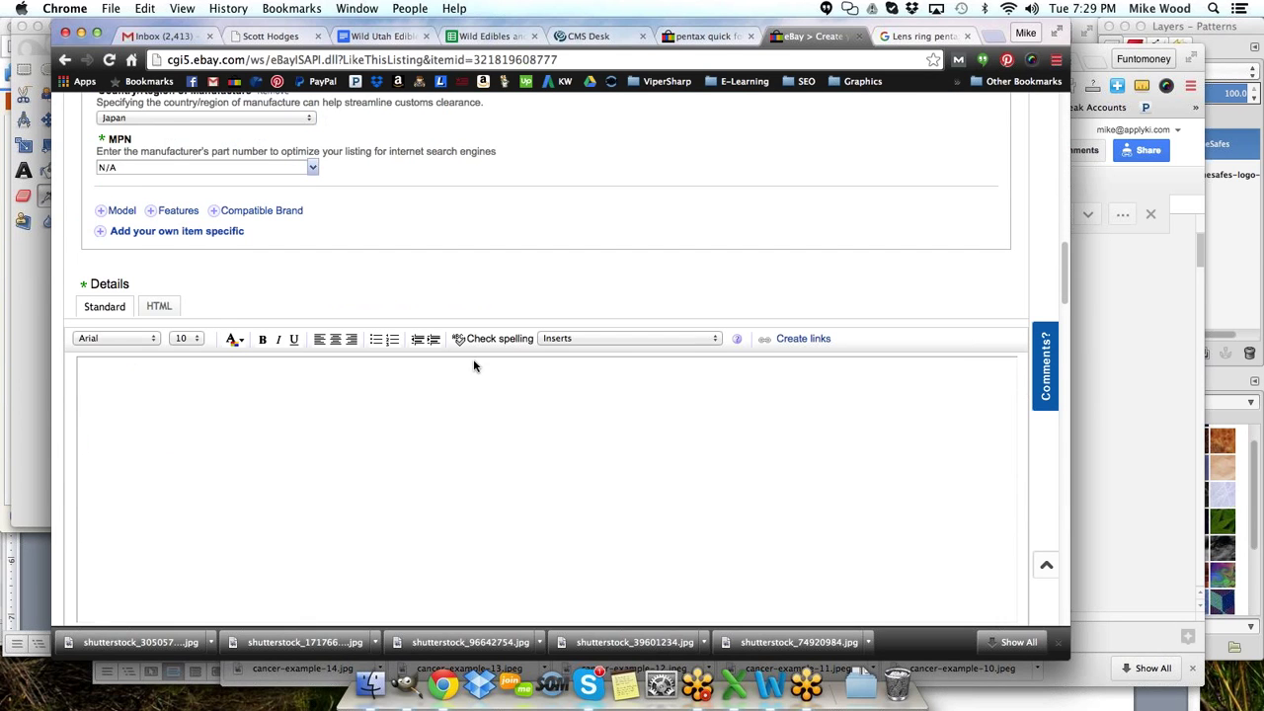
pyautogui.click(499, 410)
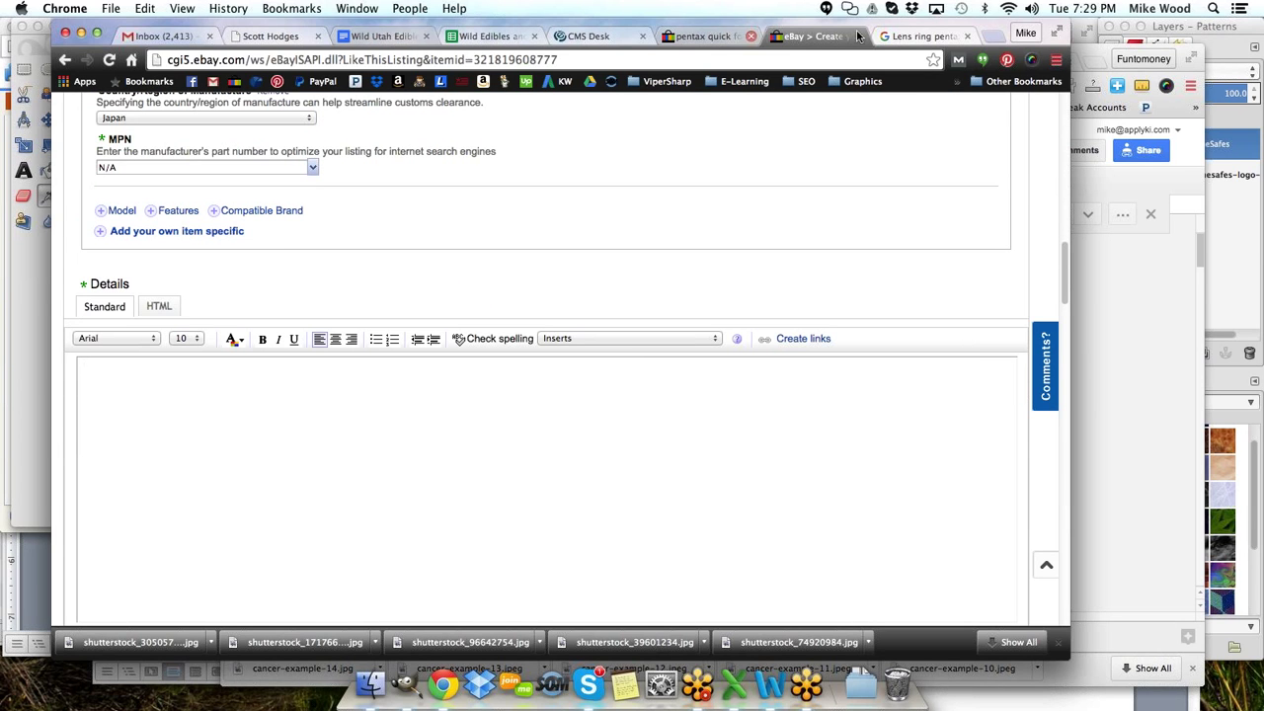
pyautogui.click(926, 37)
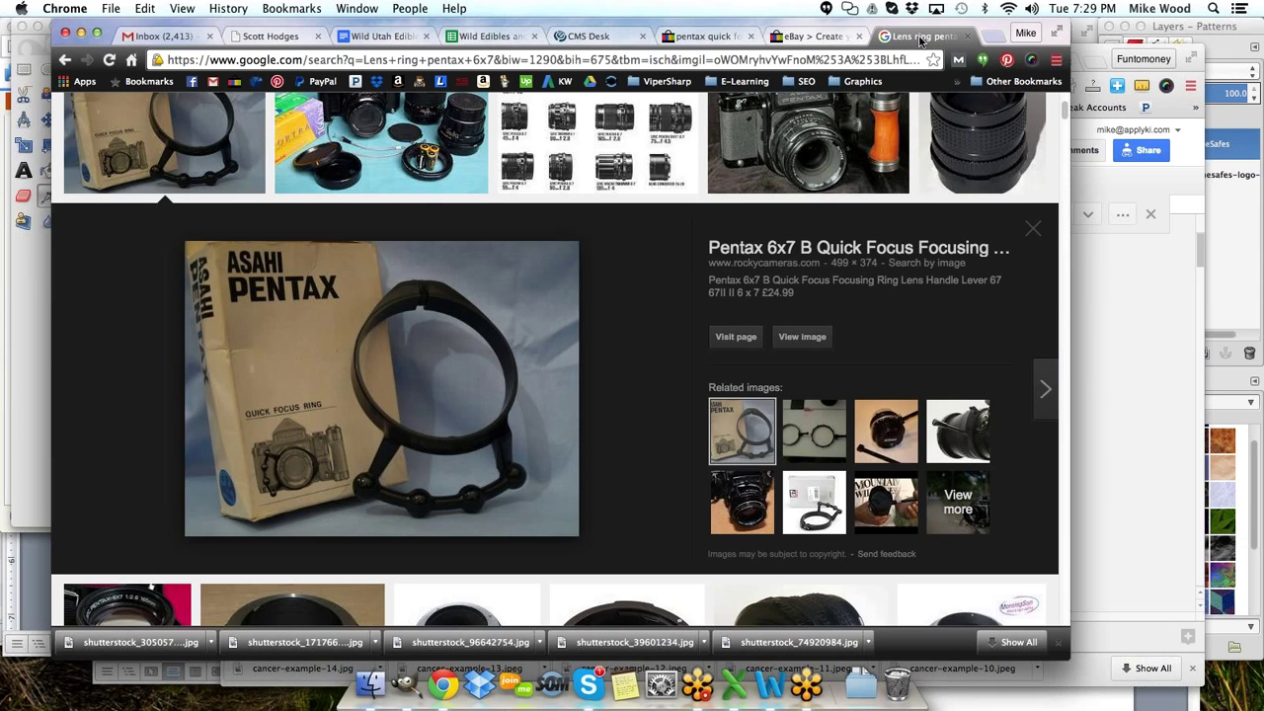
pyautogui.click(956, 81)
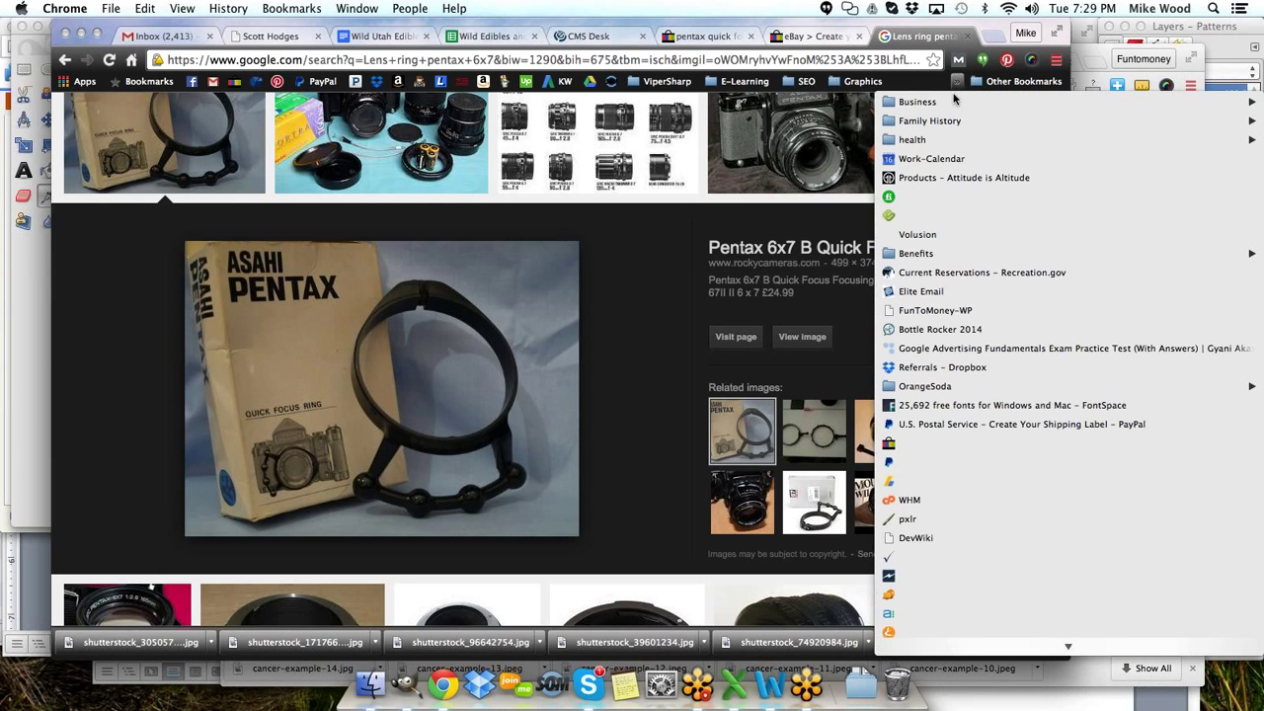
pyautogui.moveTo(923, 107)
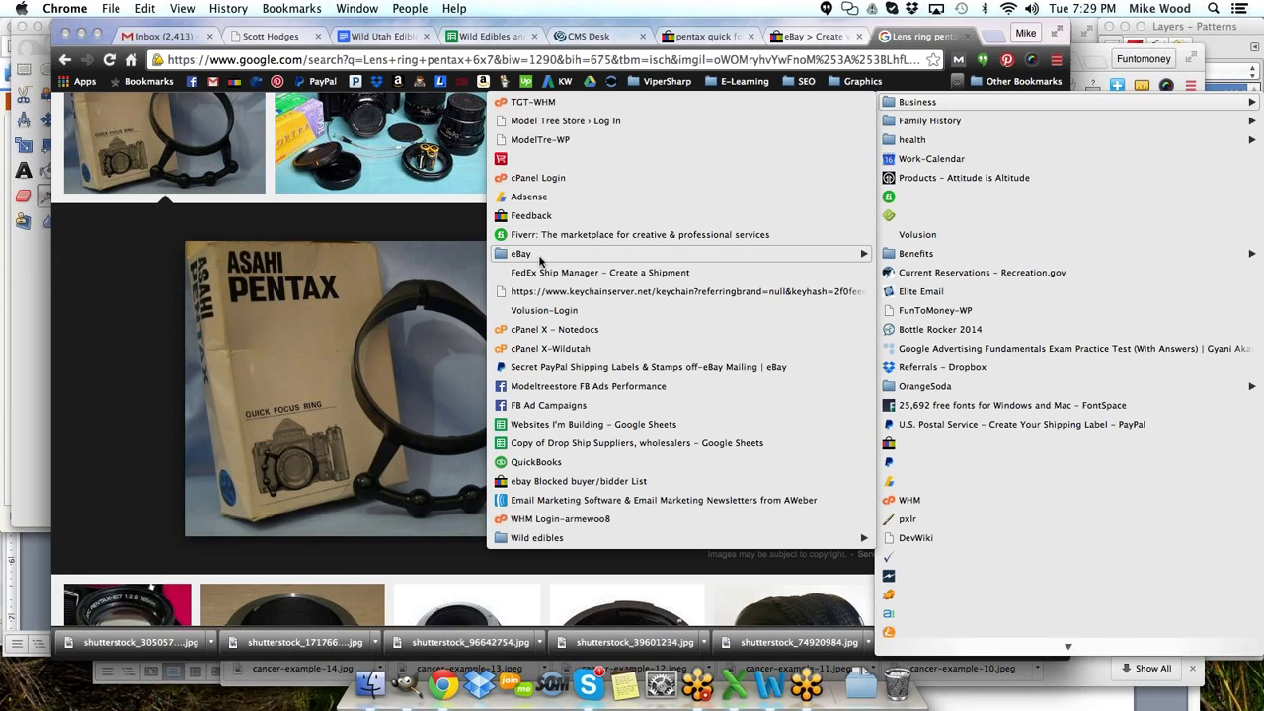
pyautogui.moveTo(530, 263)
pyautogui.click(293, 276)
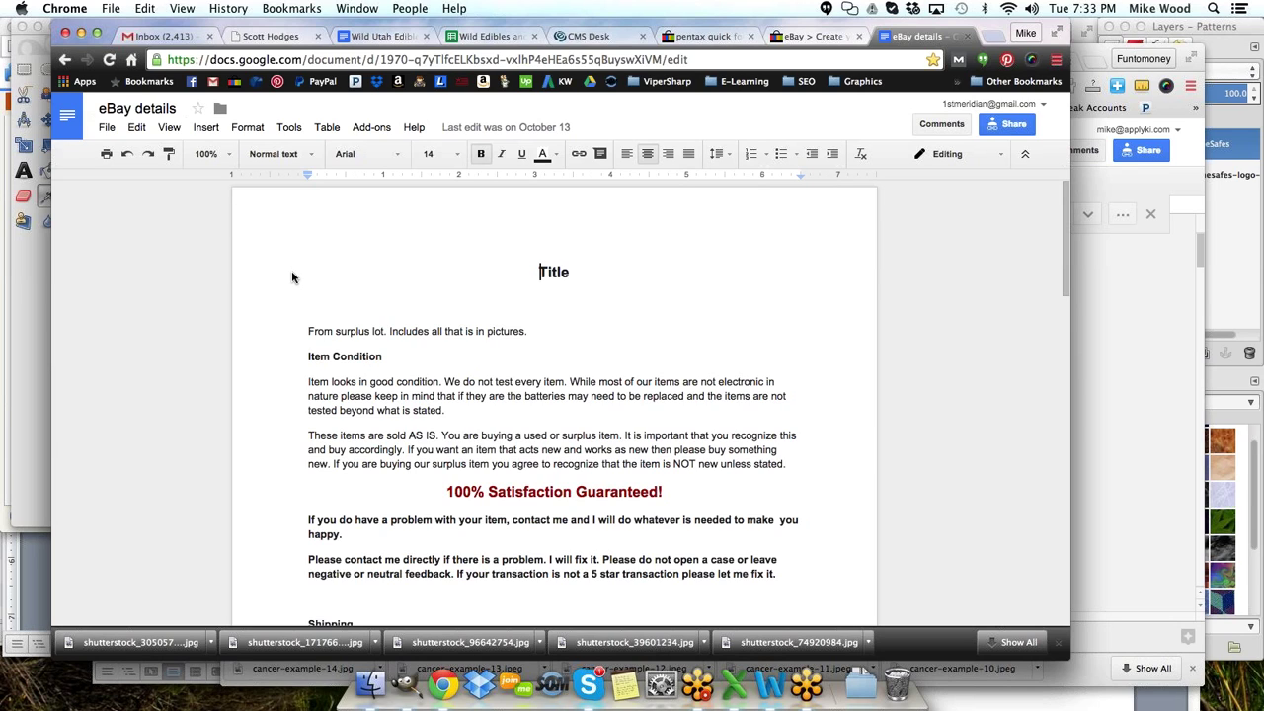
# - Copy the whole eBay details template into the empty Details description of the listing draft
pyautogui.press('super+a')
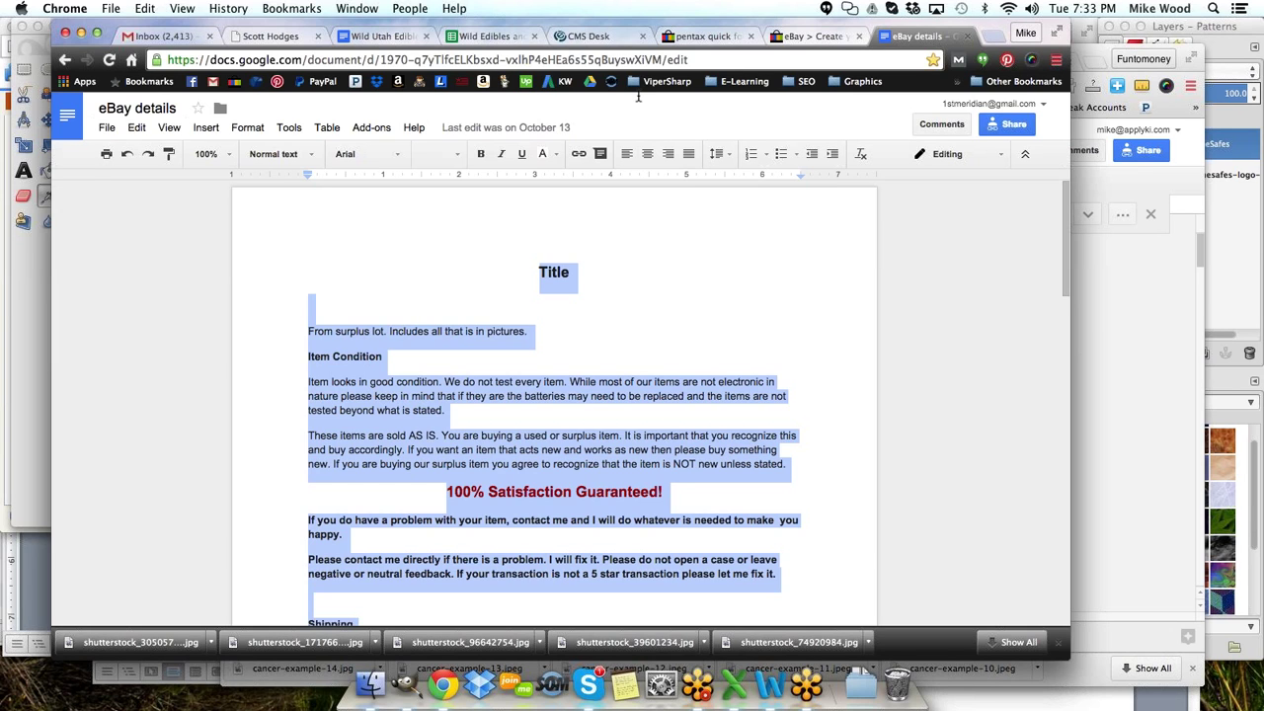
pyautogui.click(808, 37)
pyautogui.click(431, 438)
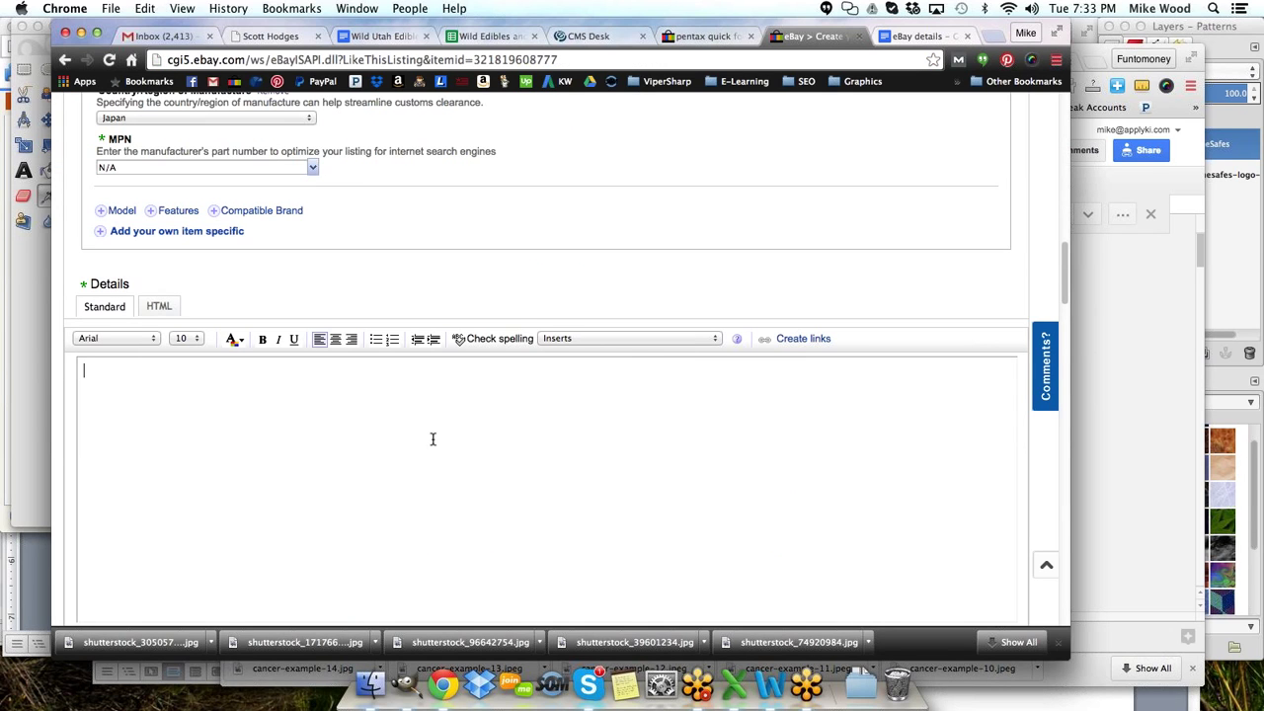
pyautogui.press('super+v')
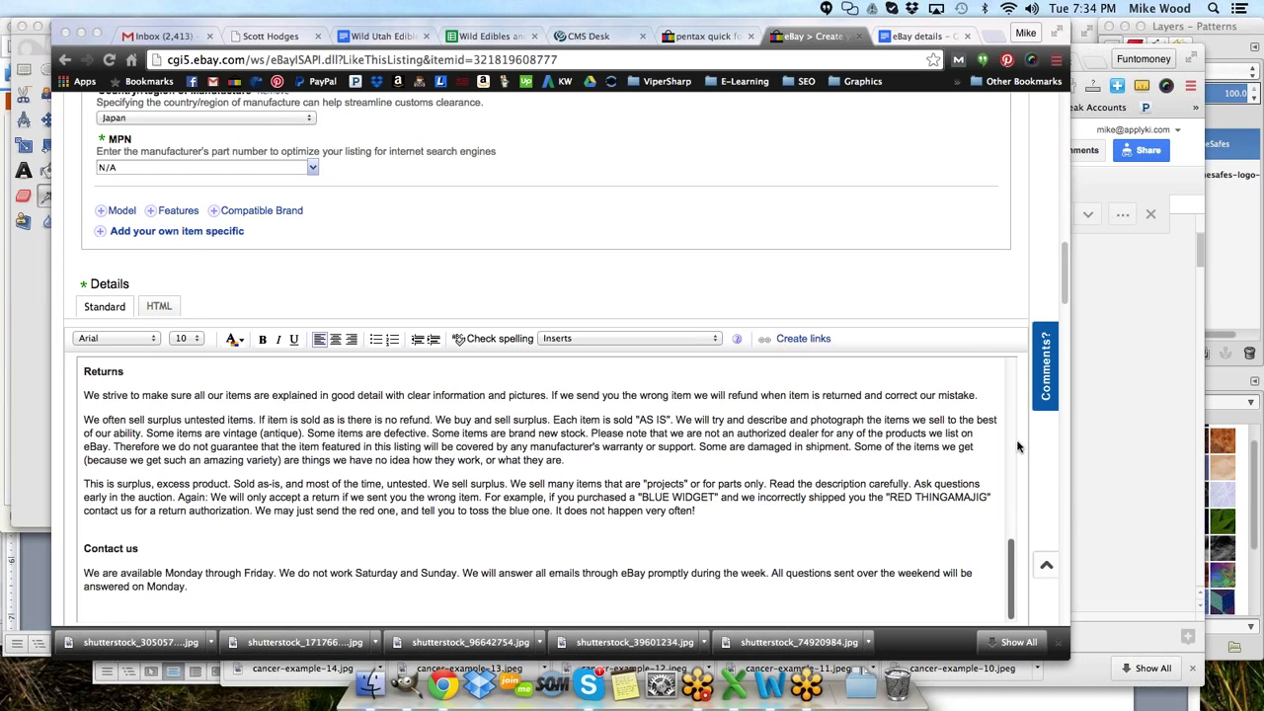
# - Open dropbox.com in a new browser tab and look through the list of stored files and folders
pyautogui.click(987, 40)
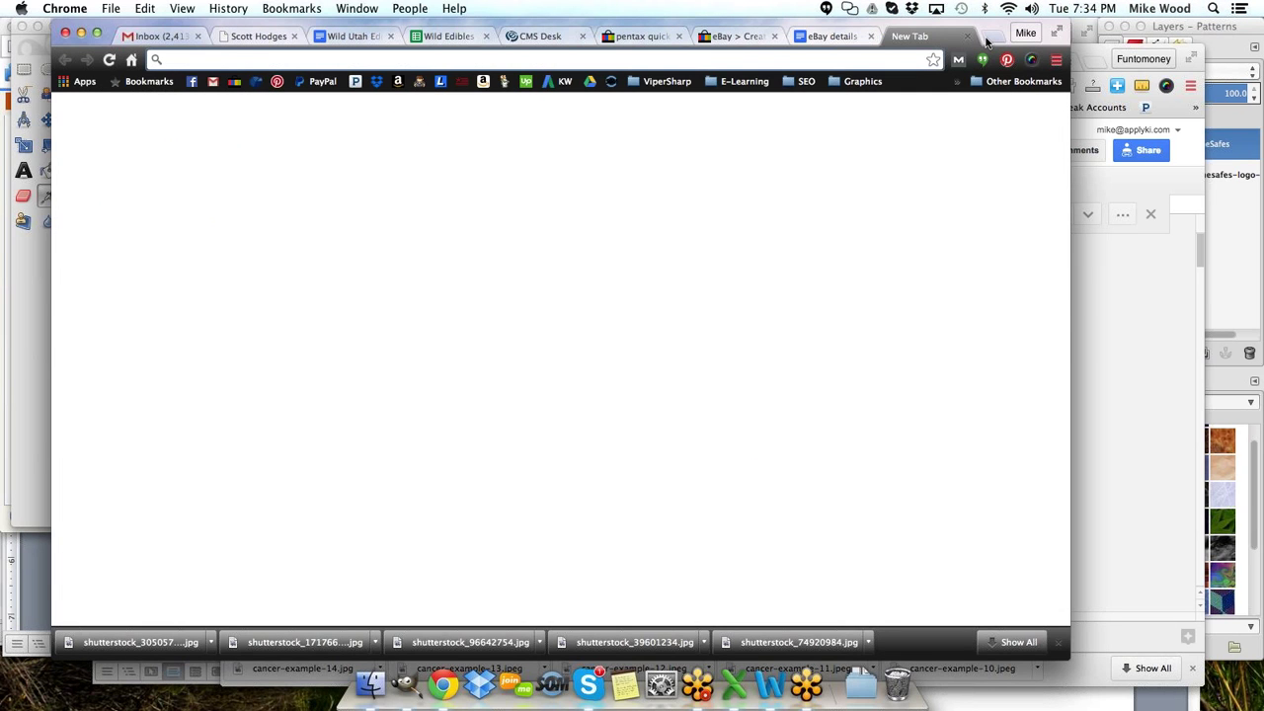
pyautogui.write('dropbox.com')
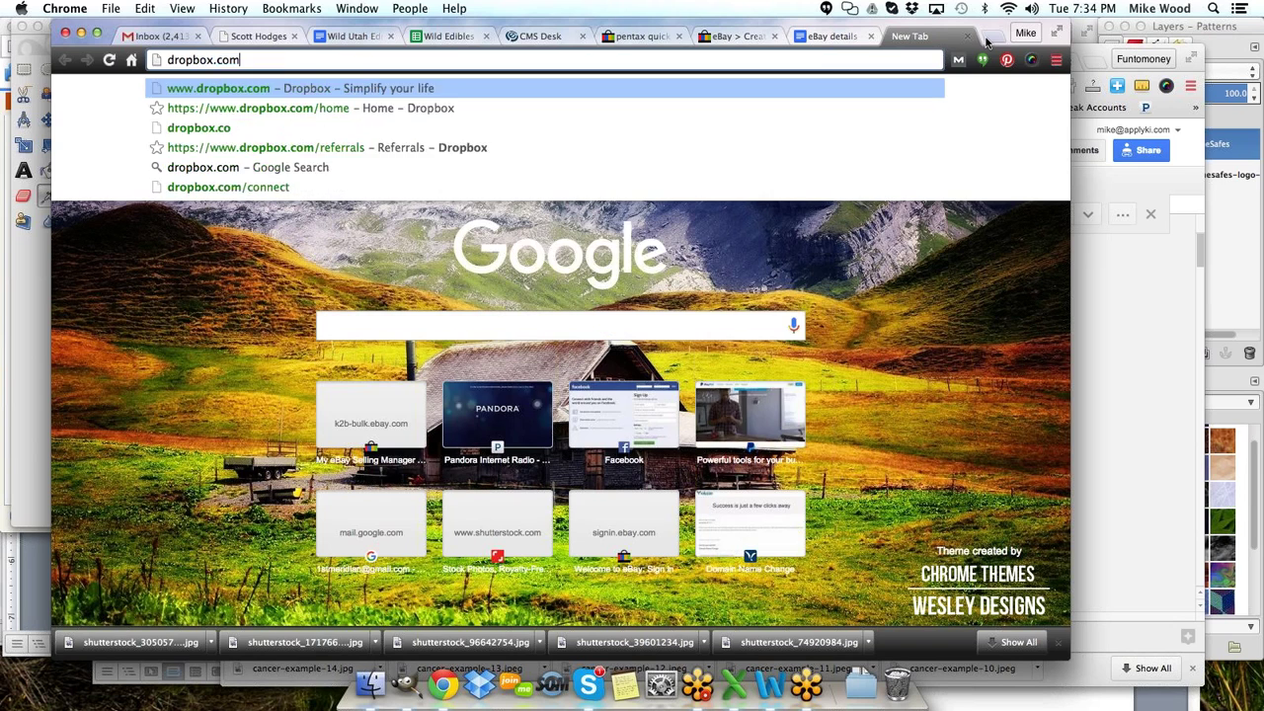
pyautogui.press('Return')
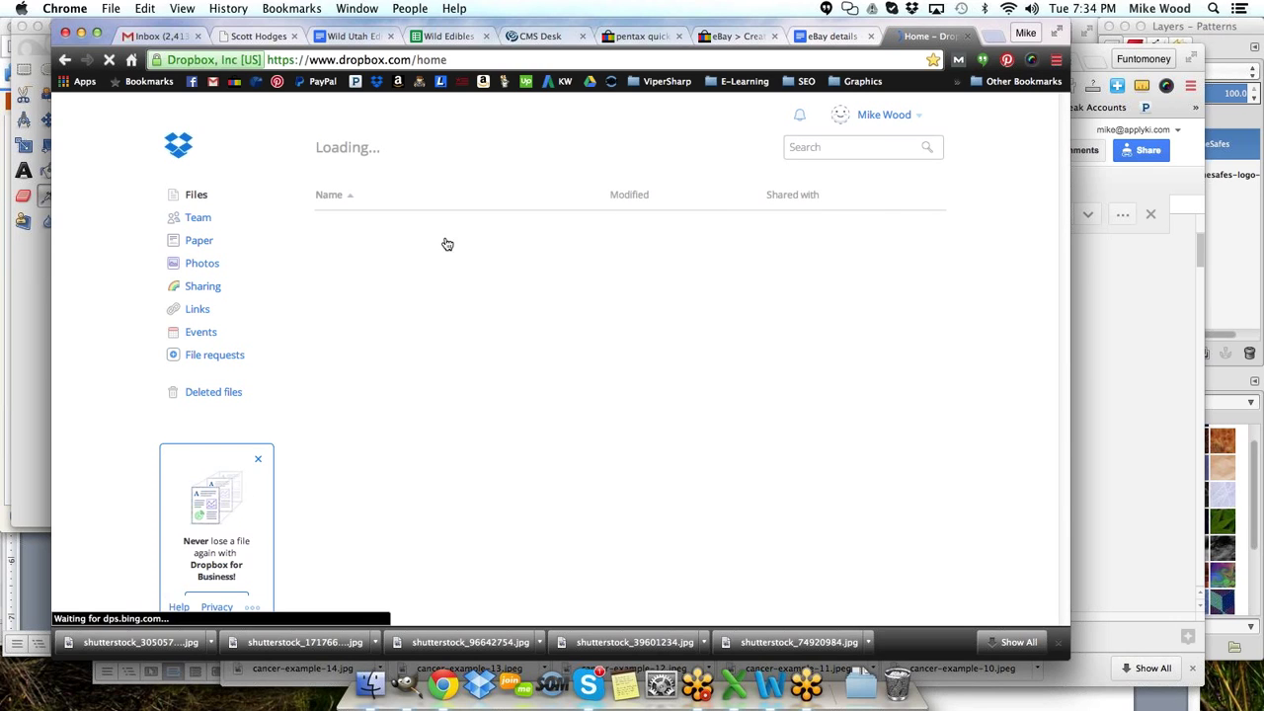
pyautogui.scroll(-4, 499, 216)
pyautogui.scroll(-5, 424, 451)
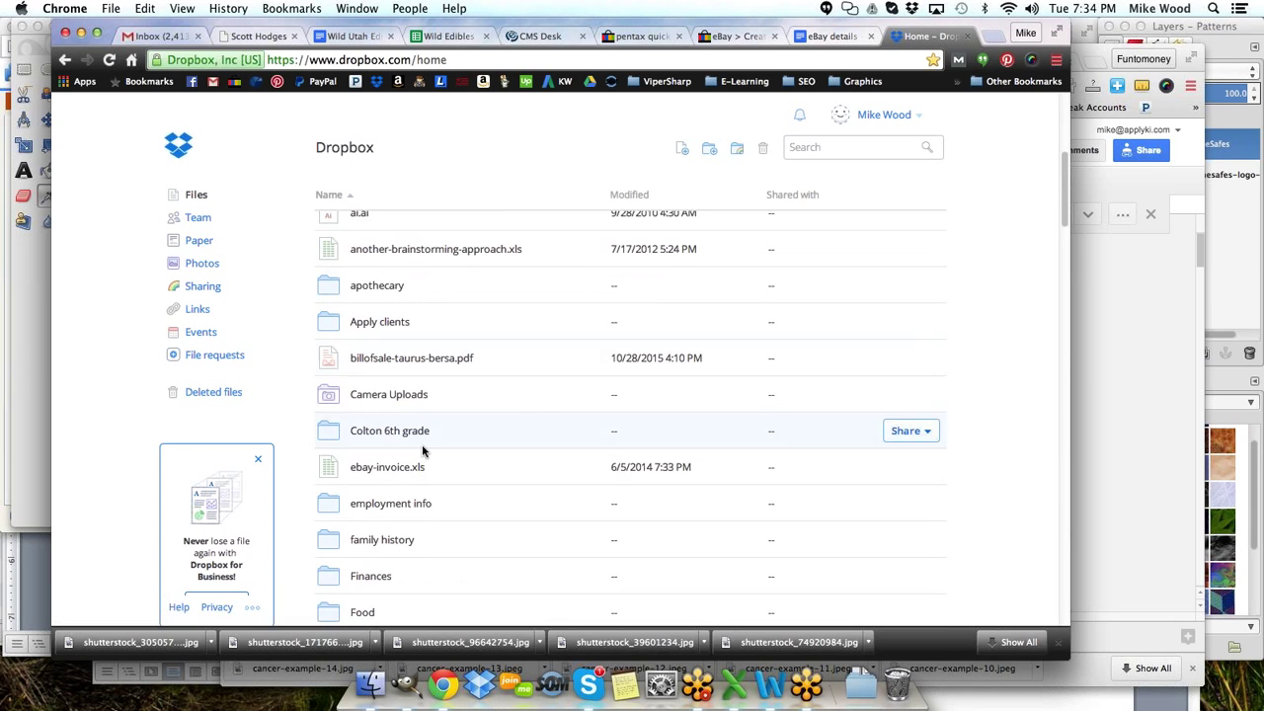
pyautogui.scroll(8, 361, 462)
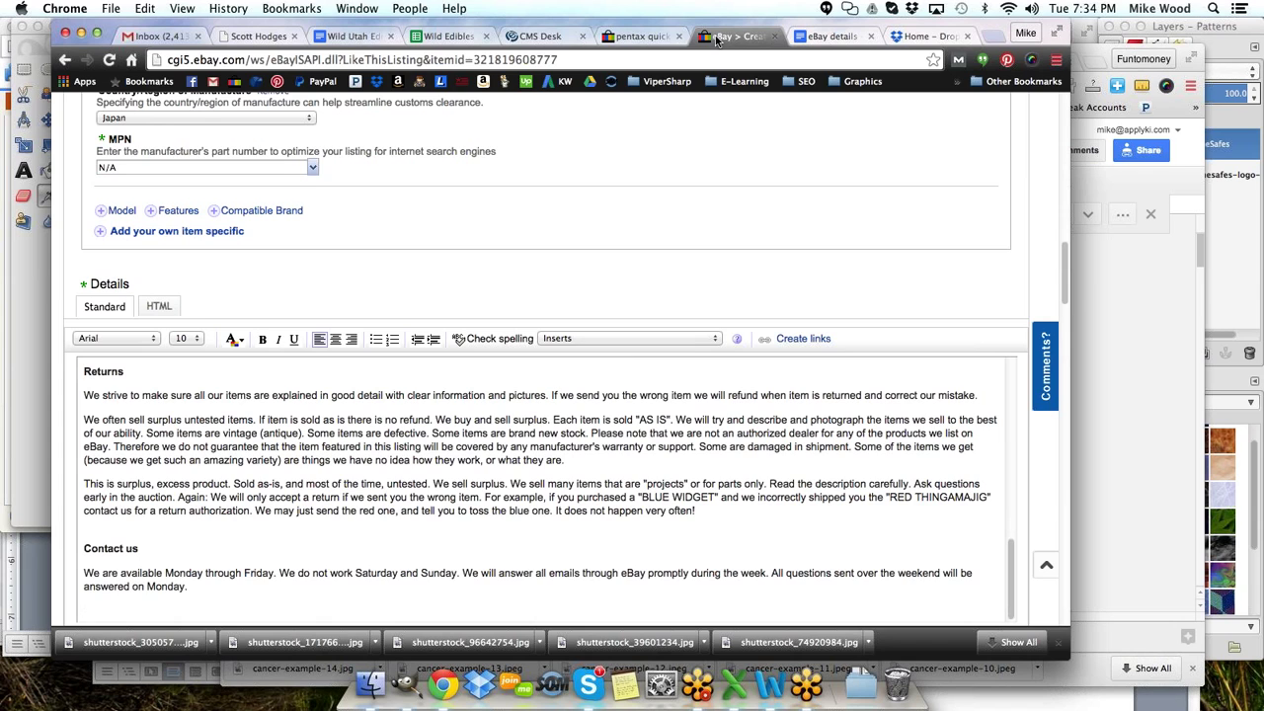
# - Switch to Finder and look through the contents of the local Dropbox folder
pyautogui.click(640, 36)
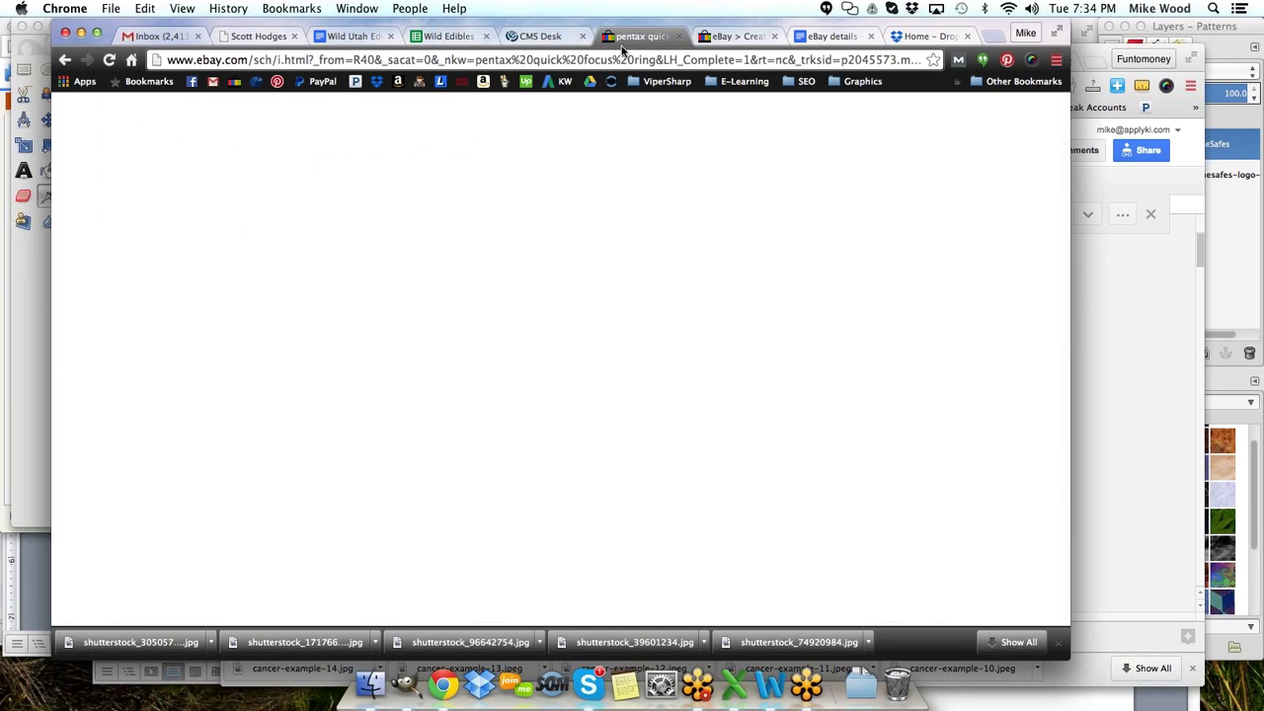
pyautogui.click(372, 694)
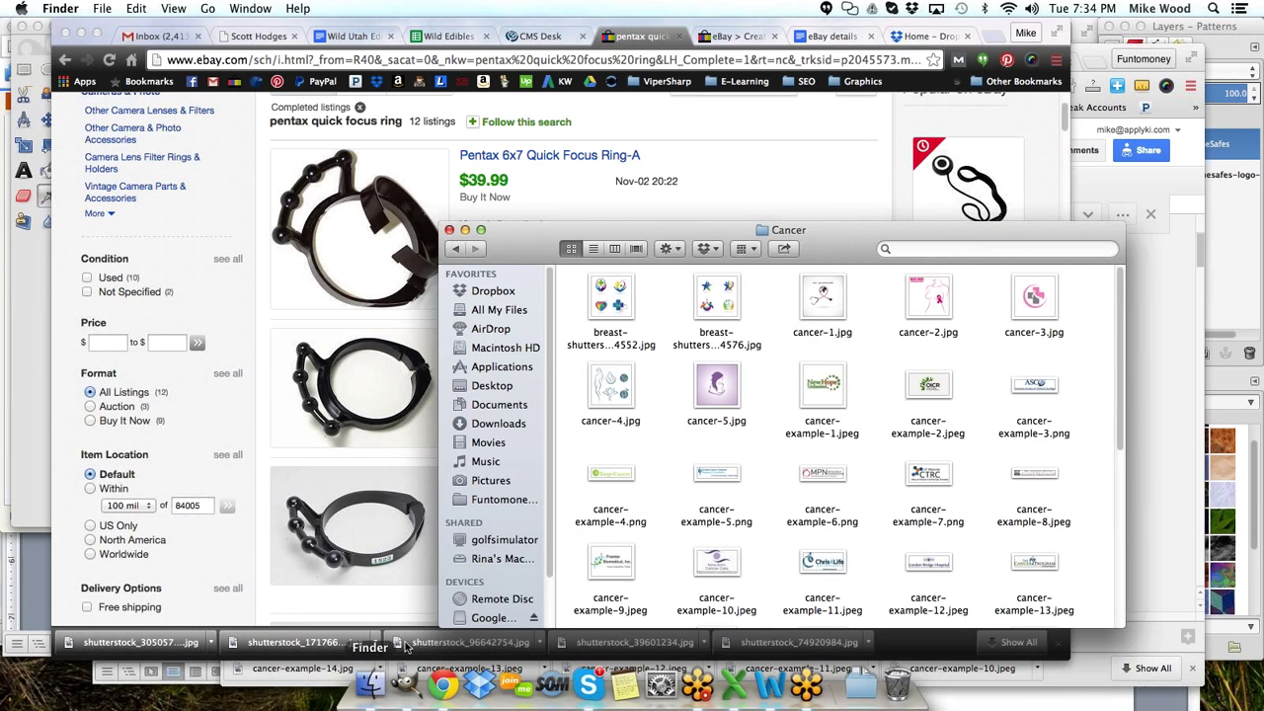
pyautogui.click(490, 294)
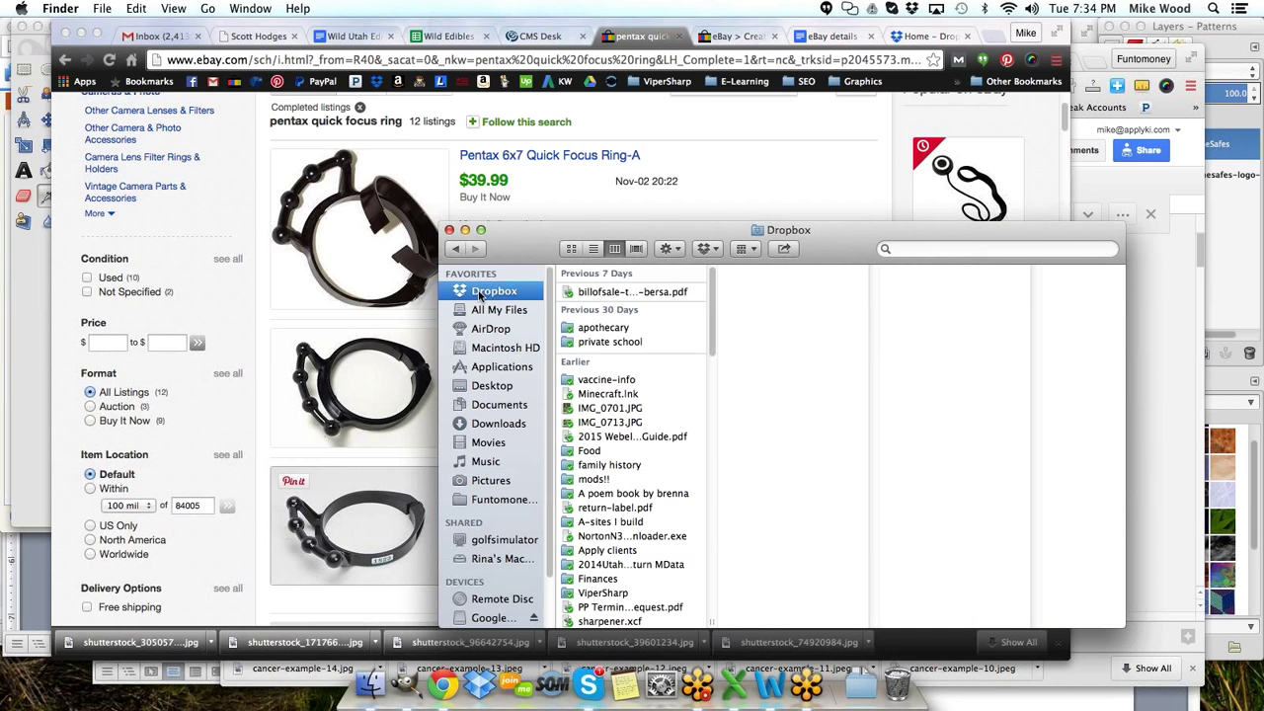
pyautogui.scroll(-3, 620, 425)
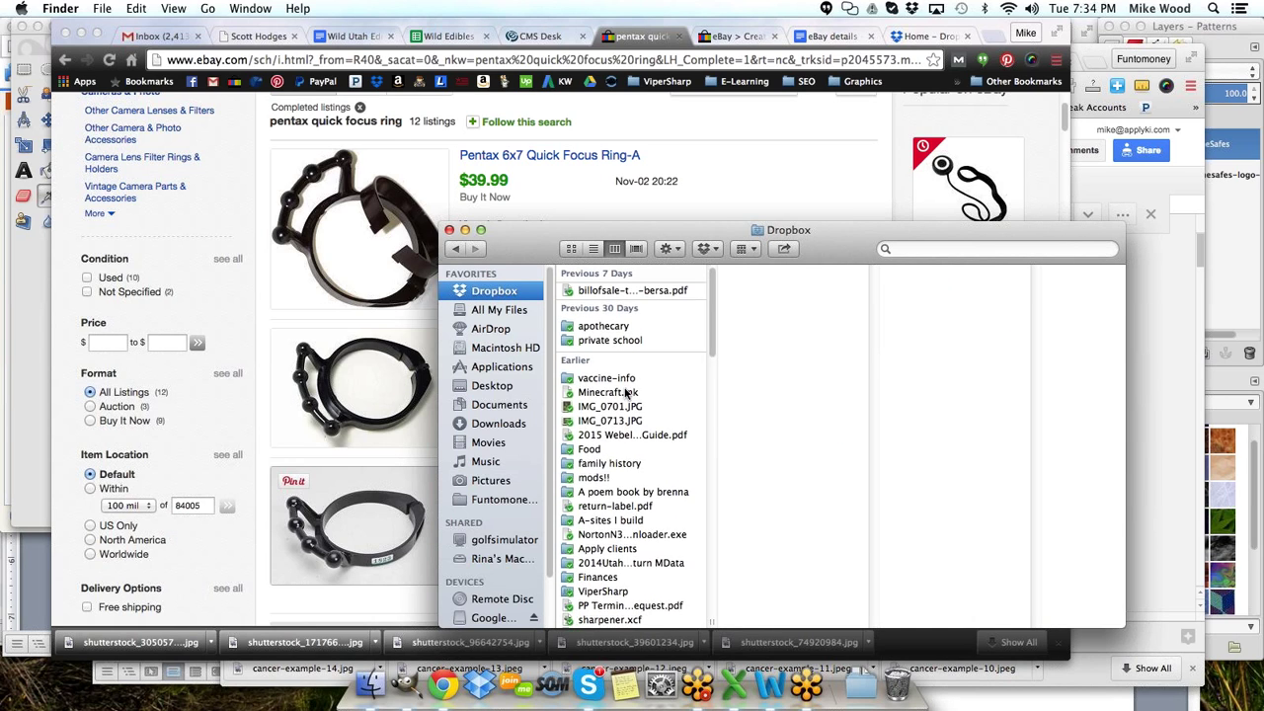
pyautogui.scroll(3, 623, 400)
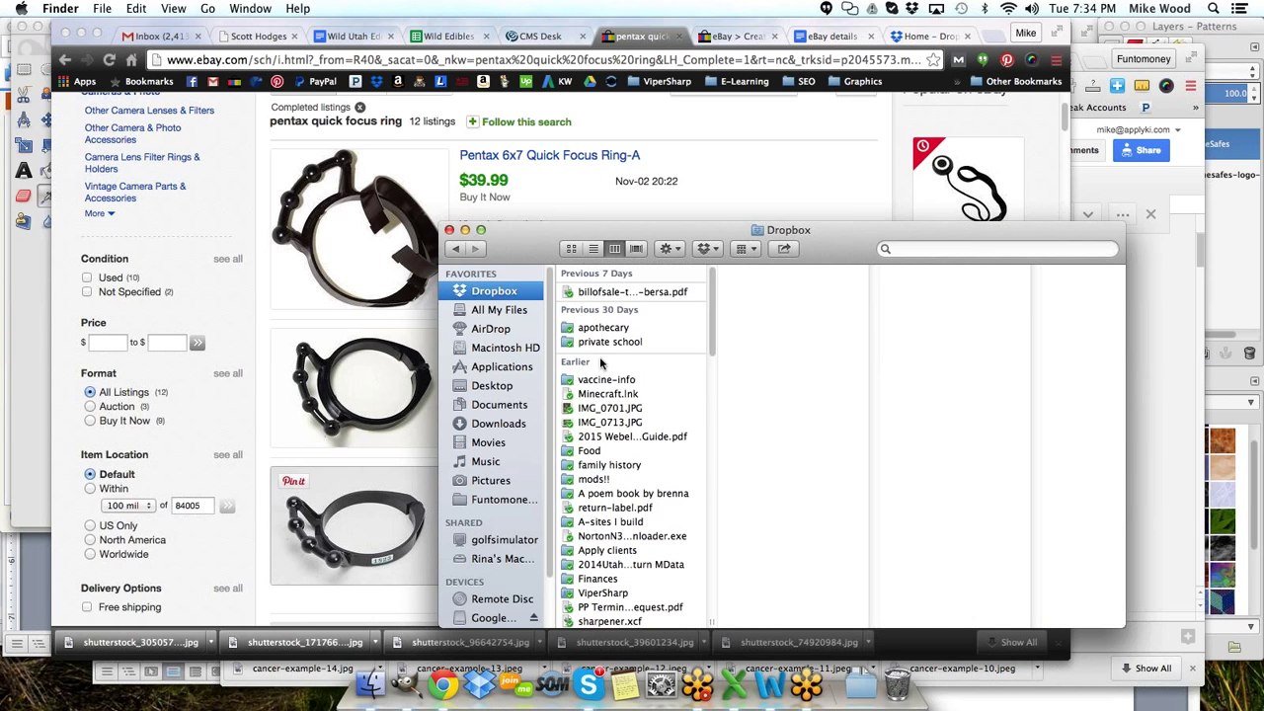
# - Return to Chrome and examine the prices, photos and A/B types in eBay's completed listings for the Pentax quick focus ring
pyautogui.click(791, 170)
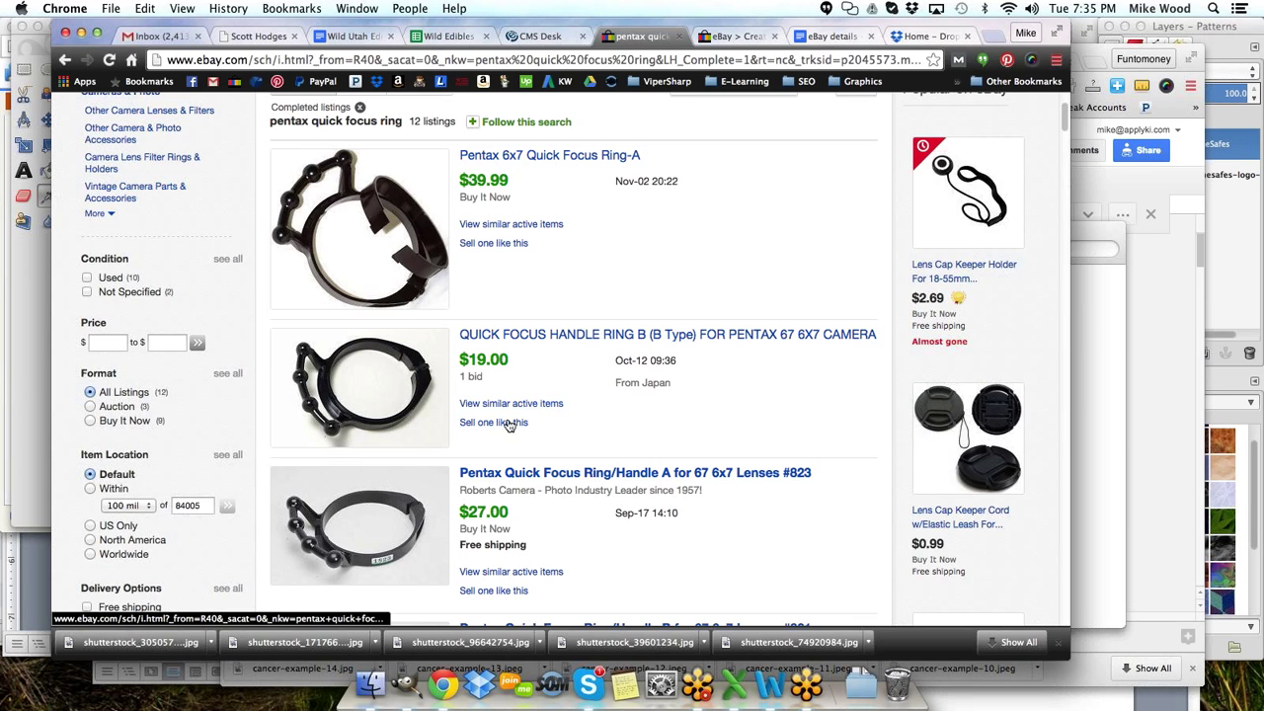
pyautogui.scroll(-3, 505, 427)
pyautogui.scroll(-2, 509, 425)
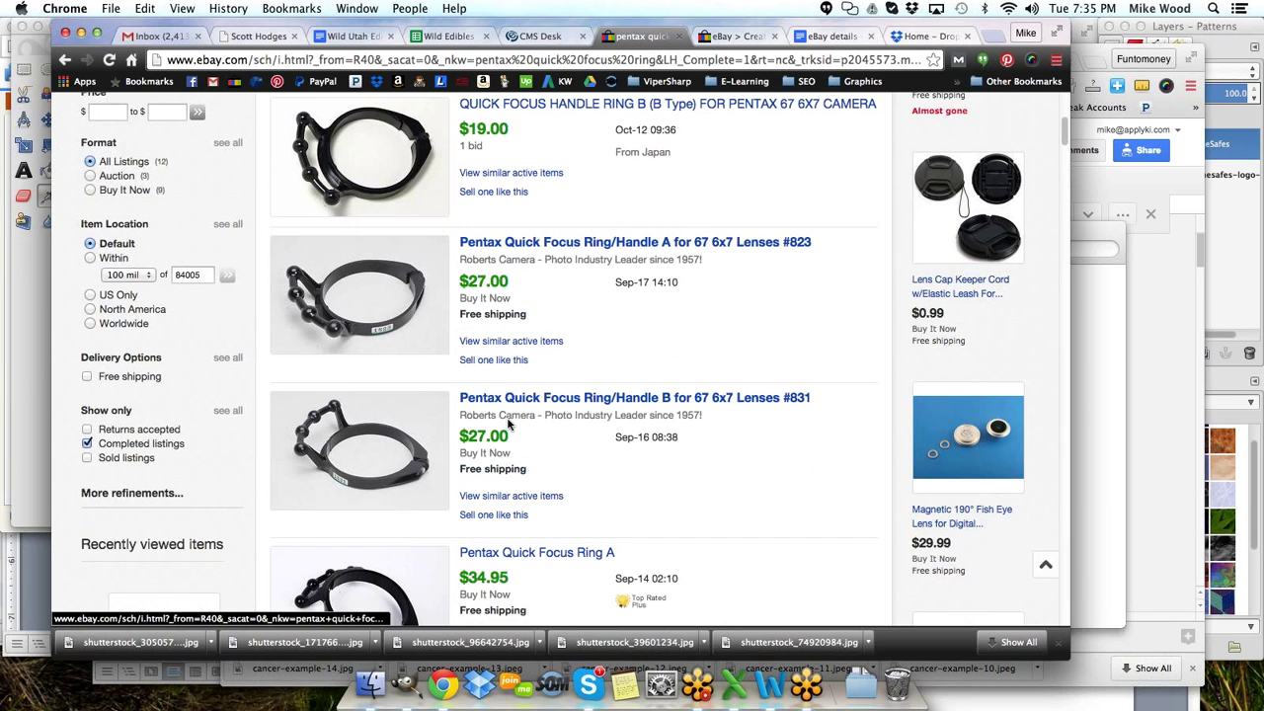
pyautogui.scroll(1, 508, 424)
pyautogui.scroll(1, 508, 425)
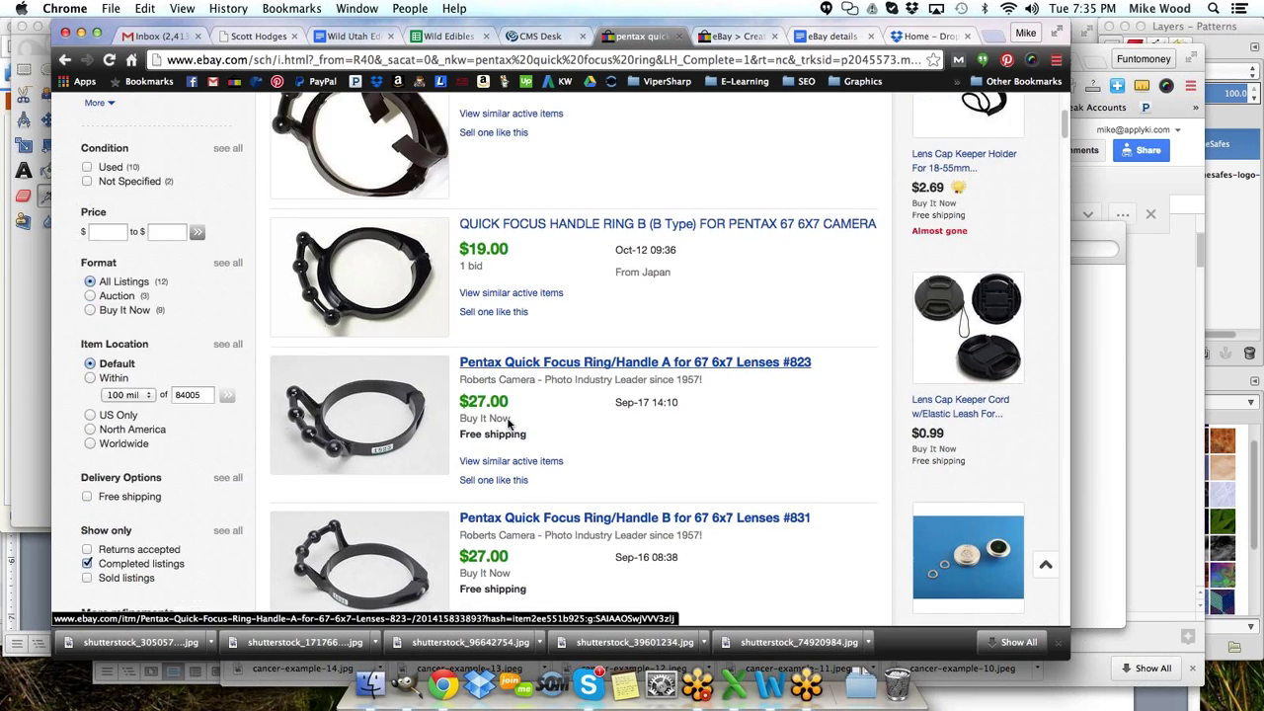
pyautogui.scroll(3, 512, 427)
pyautogui.scroll(-8, 571, 343)
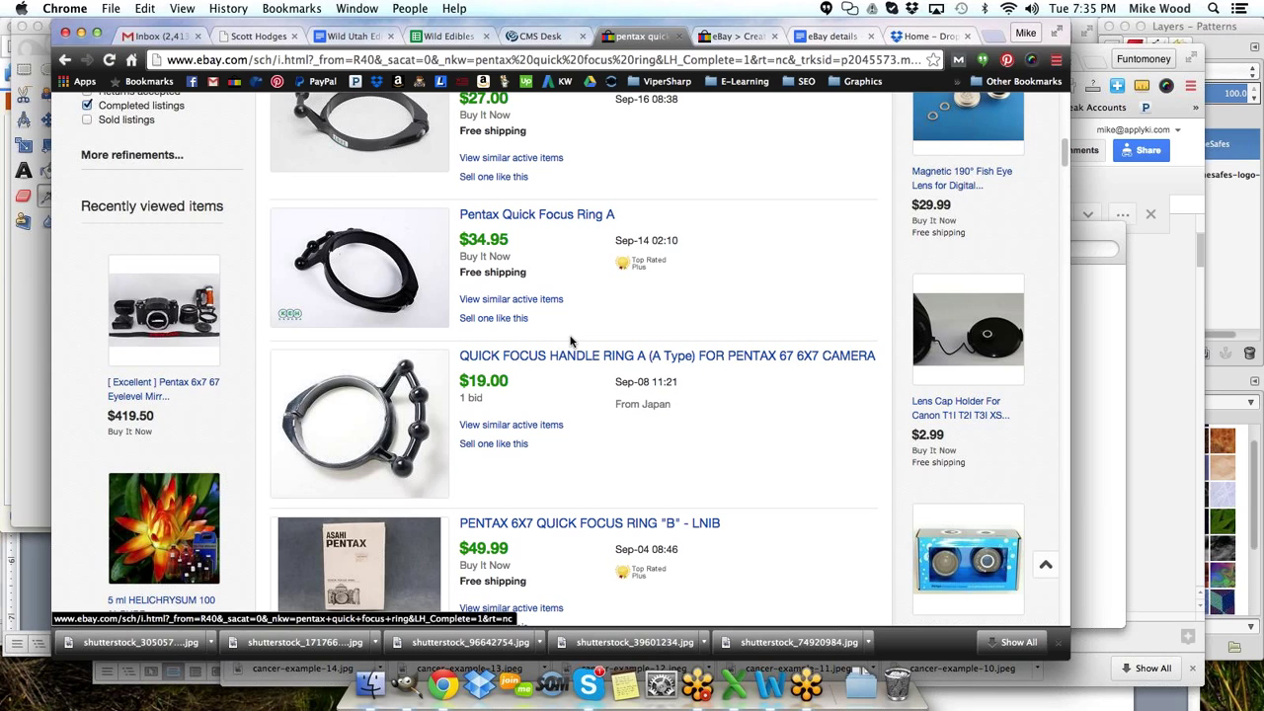
pyautogui.scroll(4, 568, 340)
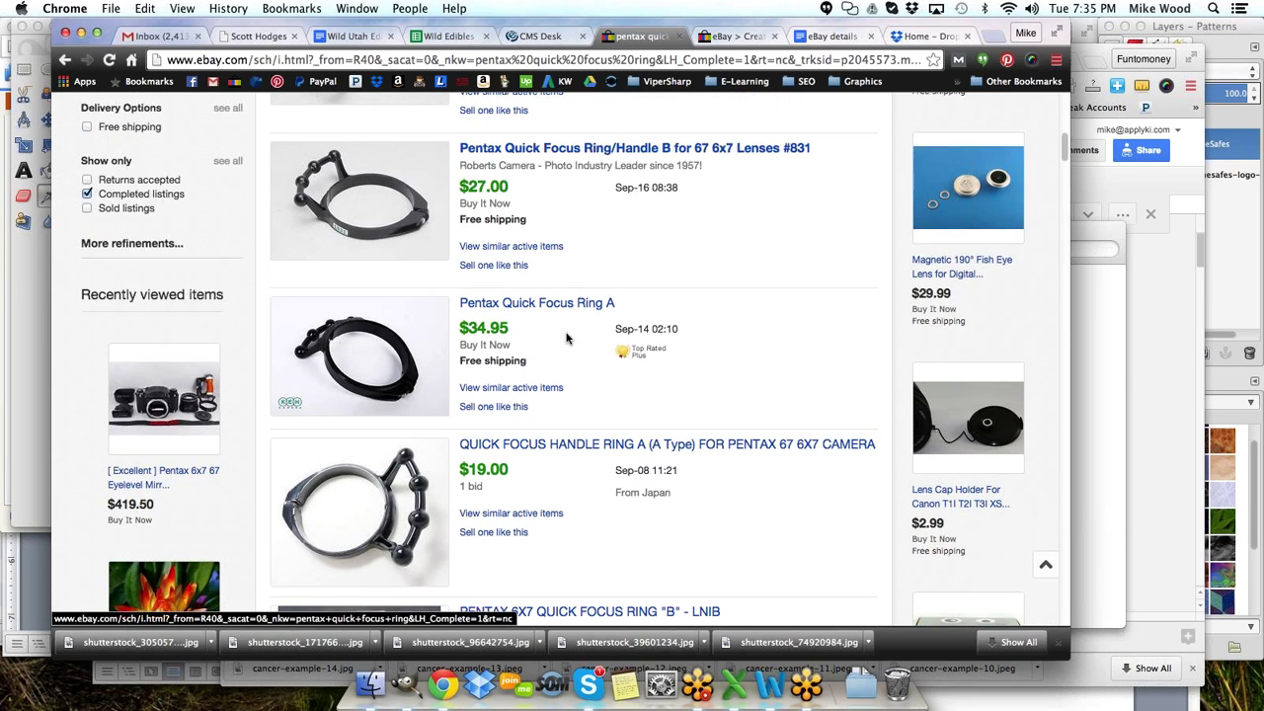
pyautogui.scroll(2, 566, 338)
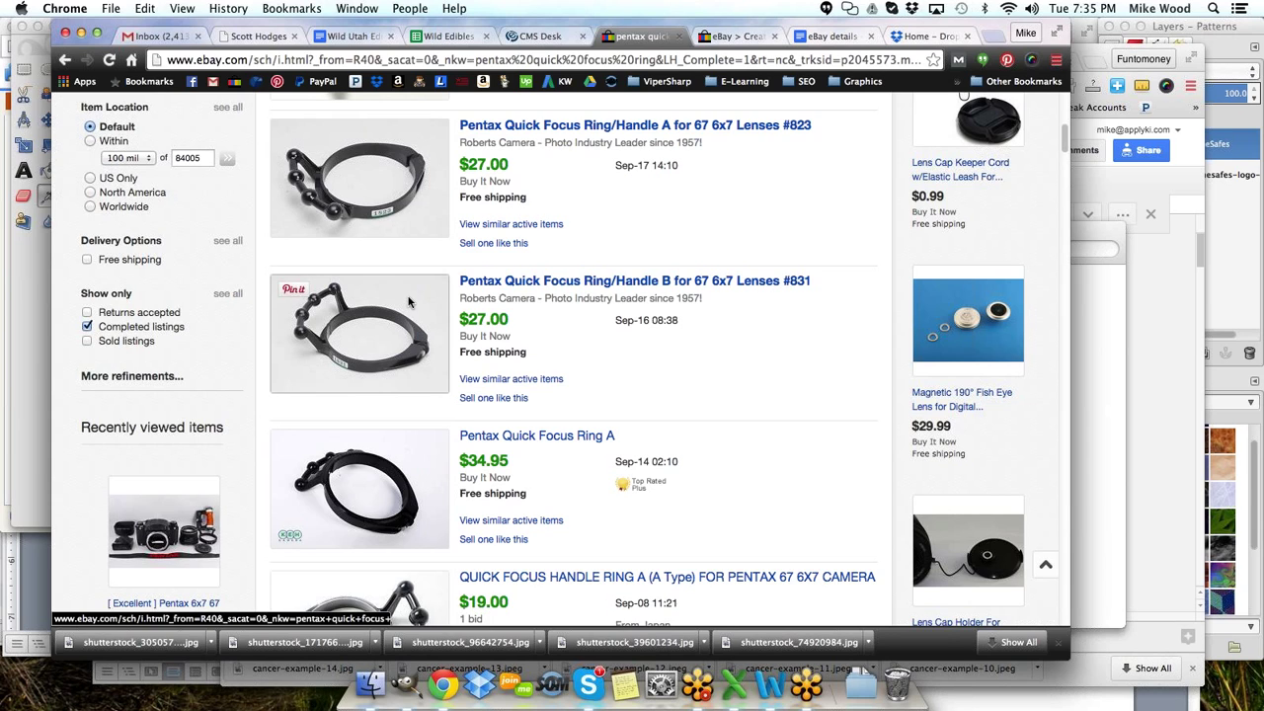
pyautogui.scroll(2, 569, 415)
pyautogui.scroll(2, 568, 416)
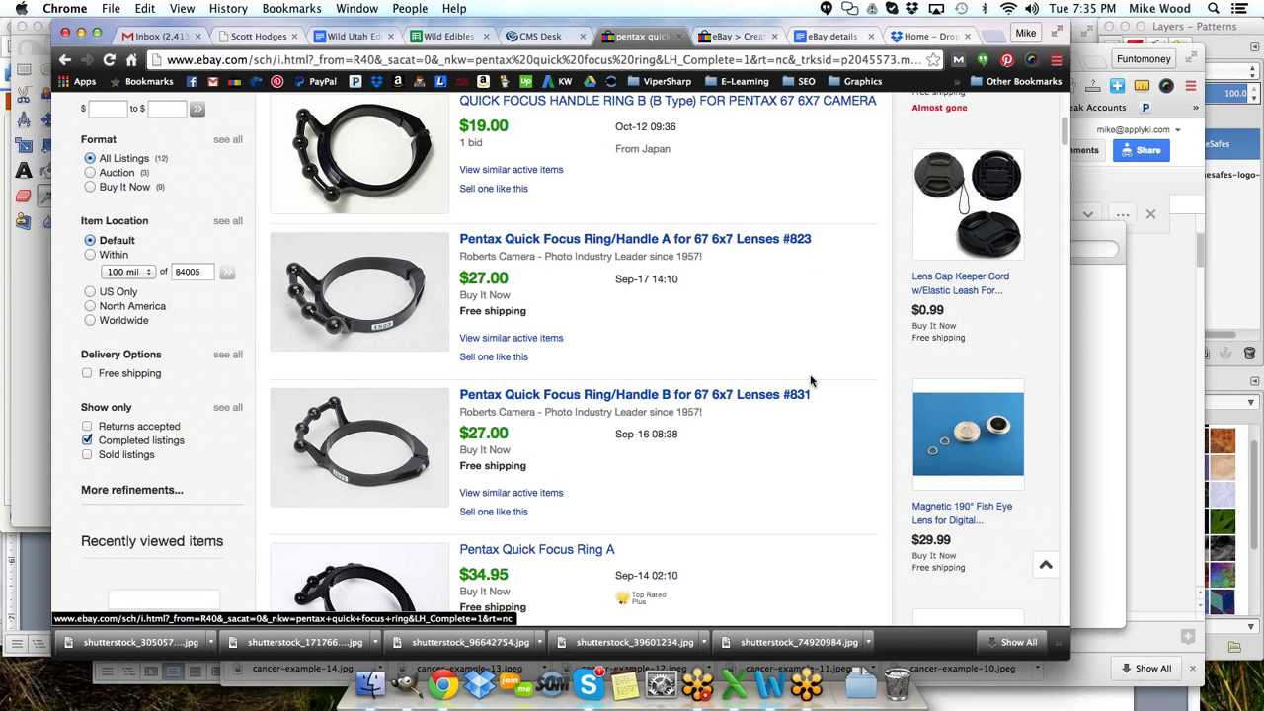
pyautogui.scroll(-3, 750, 405)
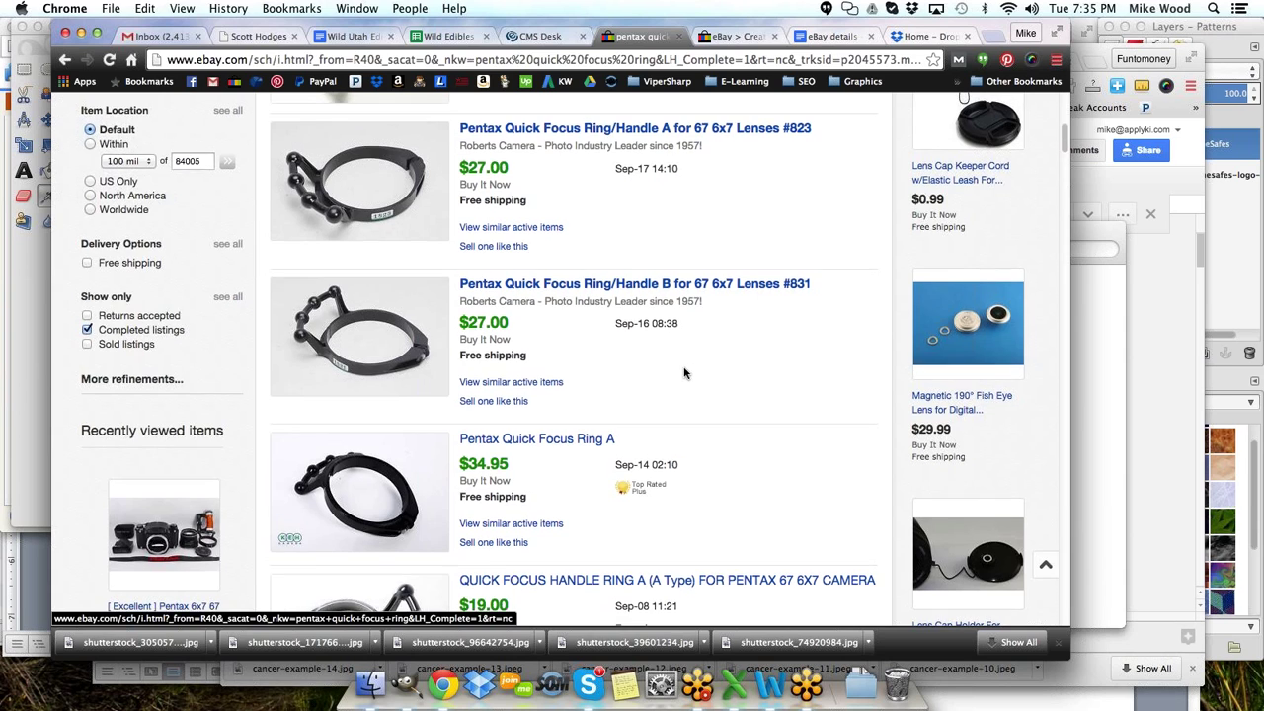
pyautogui.scroll(6, 670, 370)
pyautogui.scroll(2, 585, 327)
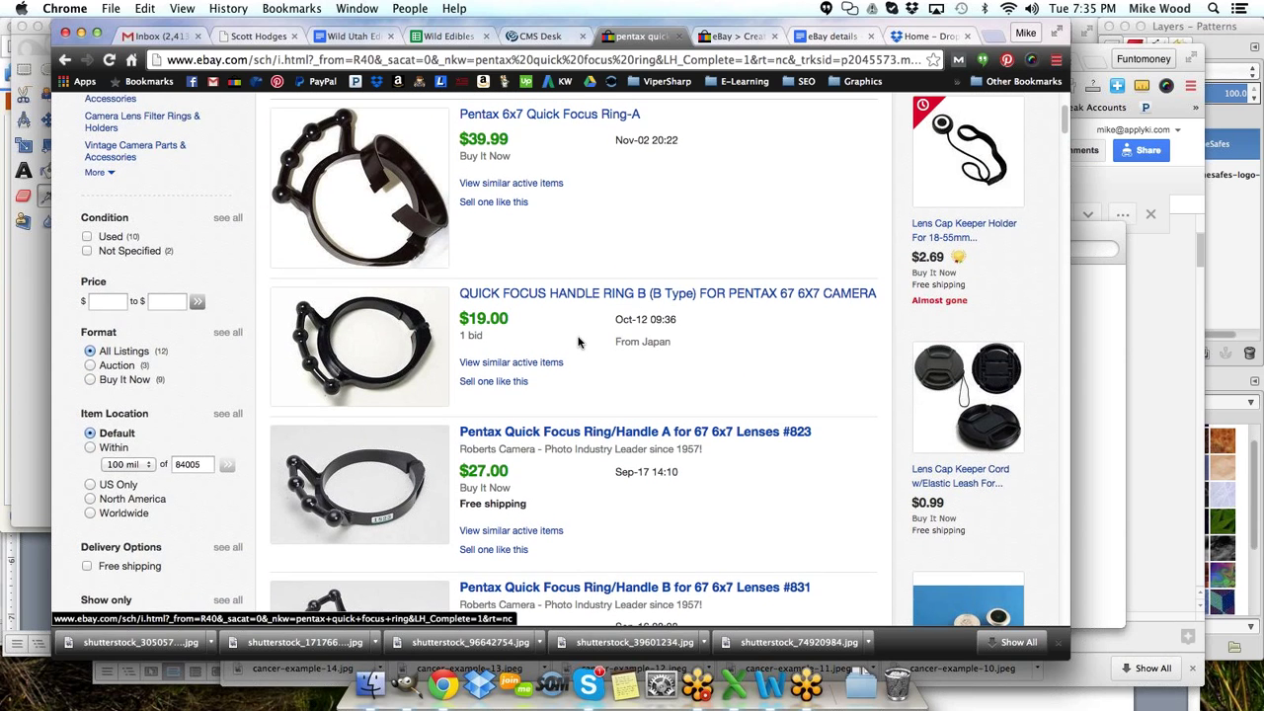
pyautogui.scroll(1, 581, 336)
pyautogui.scroll(-7, 578, 343)
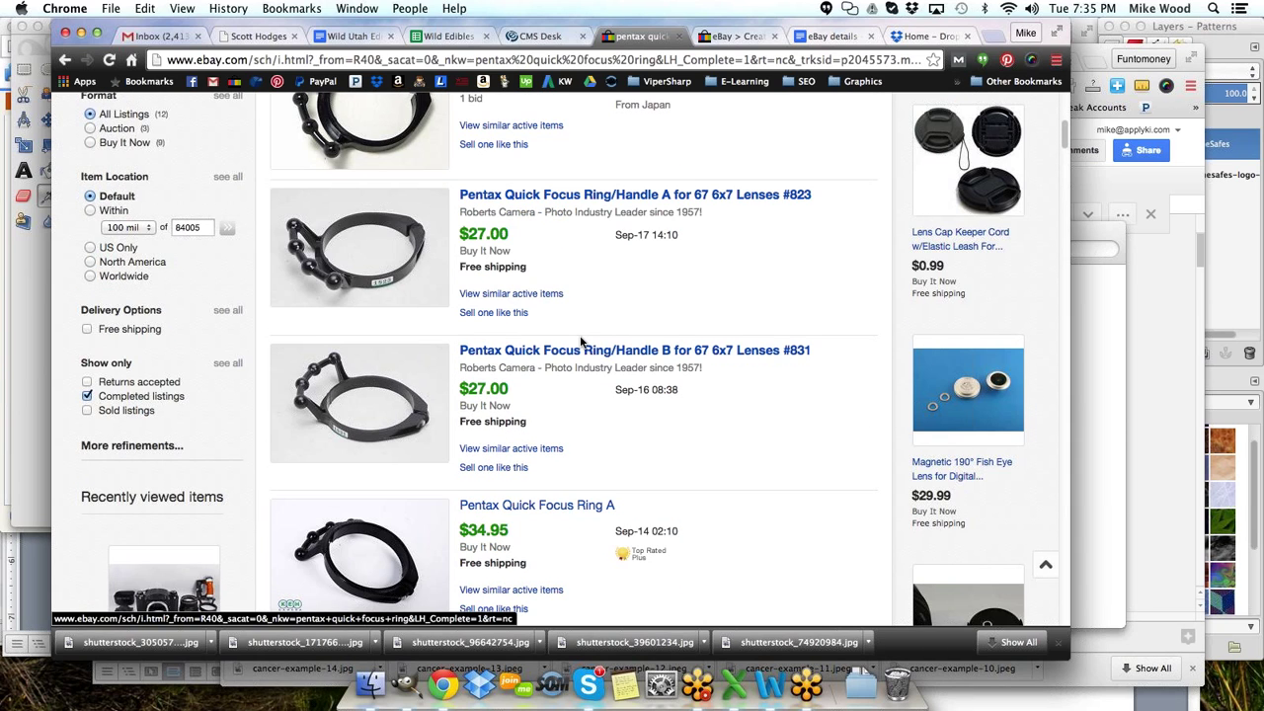
# - Start a similar sell listing from the completed "Pentax 6x7 Quick Focus Ring-A" listing priced at $39.99
pyautogui.scroll(6, 581, 339)
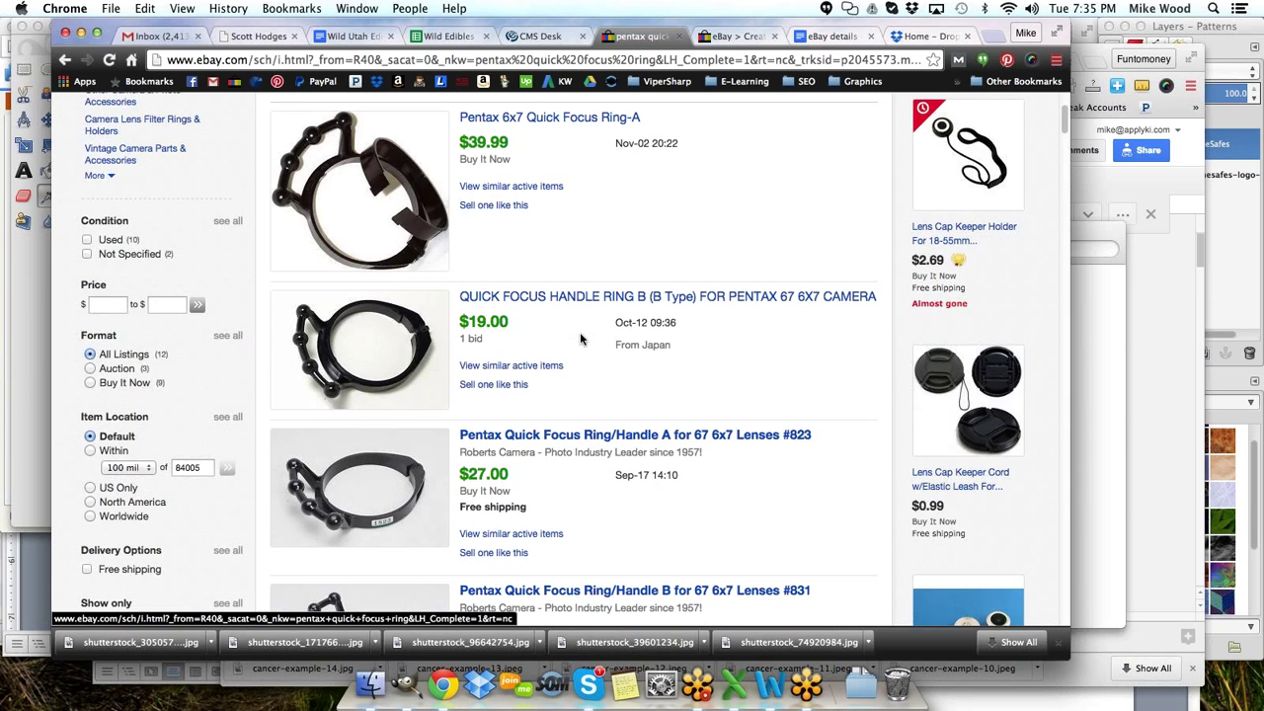
pyautogui.scroll(1, 580, 339)
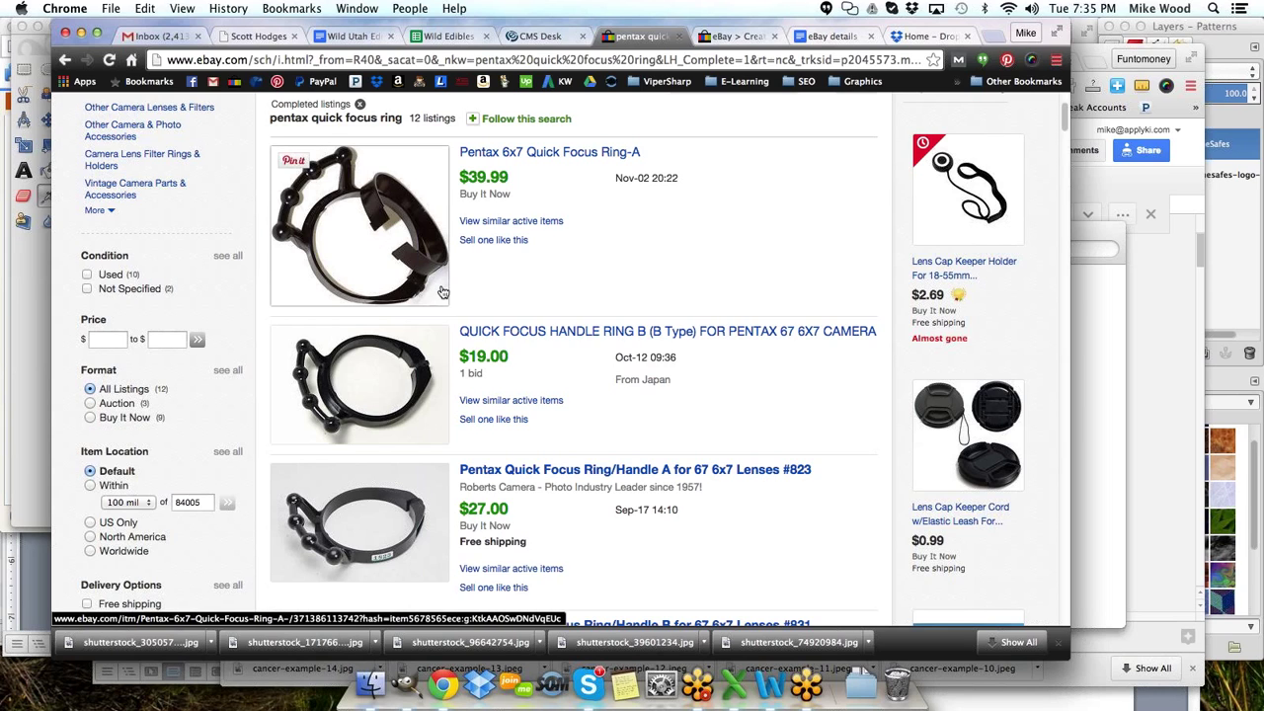
pyautogui.click(484, 242)
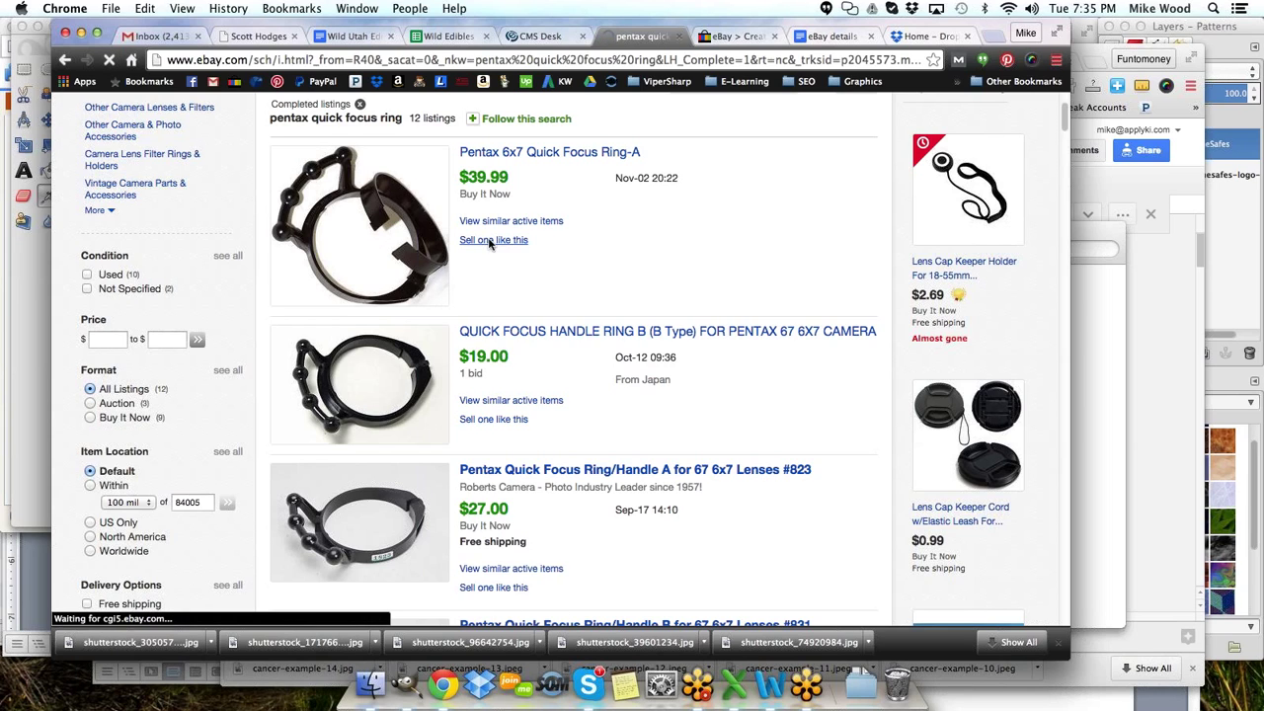
# - In the handle grip draft, replace the description's "Title" placeholder with the listing title "ASAHI PENTAX 6x7 WOOD WOODEN HANDLE GRIP FOR 6X7, 67, and 67II CAMERAS"
pyautogui.click(724, 36)
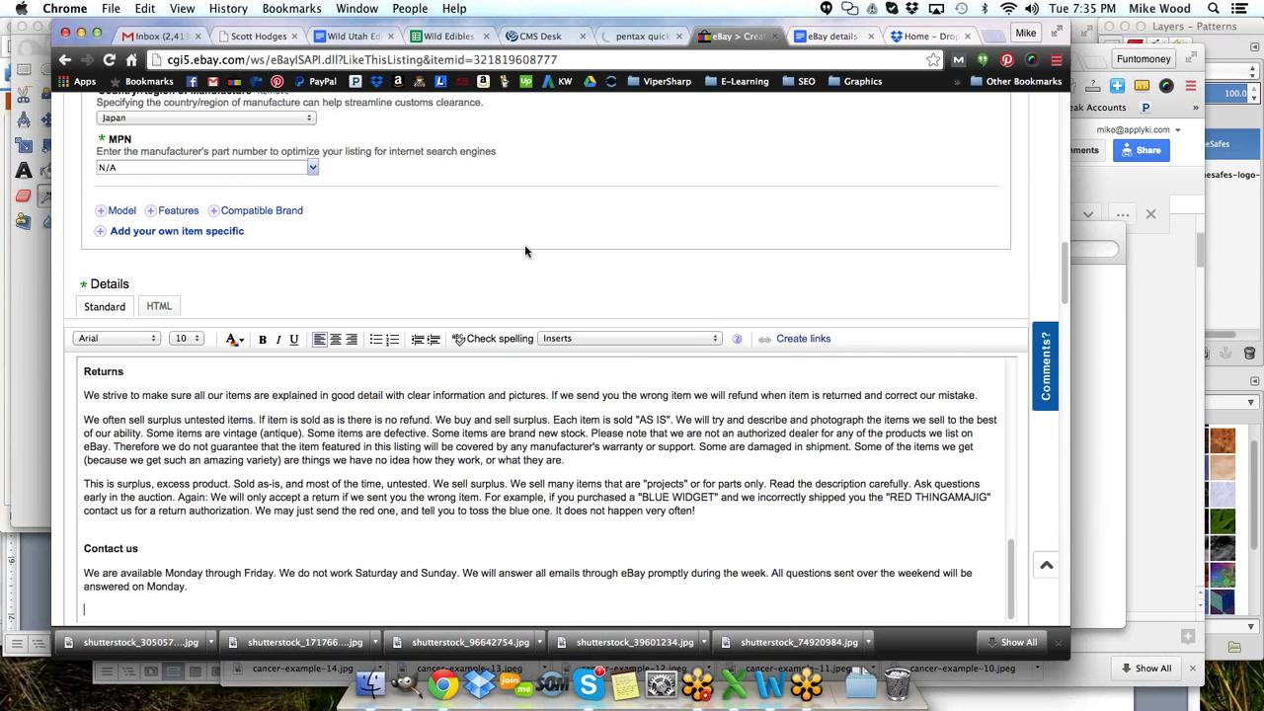
pyautogui.scroll(15, 545, 373)
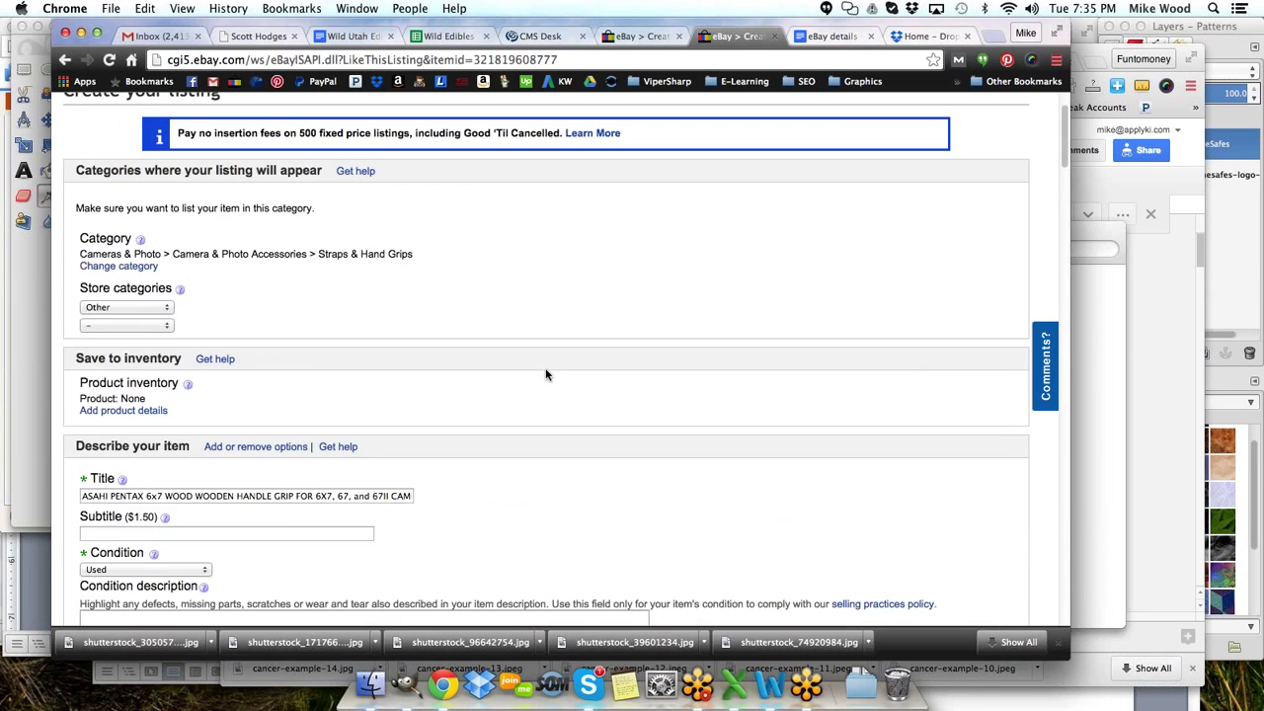
pyautogui.scroll(-5, 548, 371)
pyautogui.scroll(-10, 550, 242)
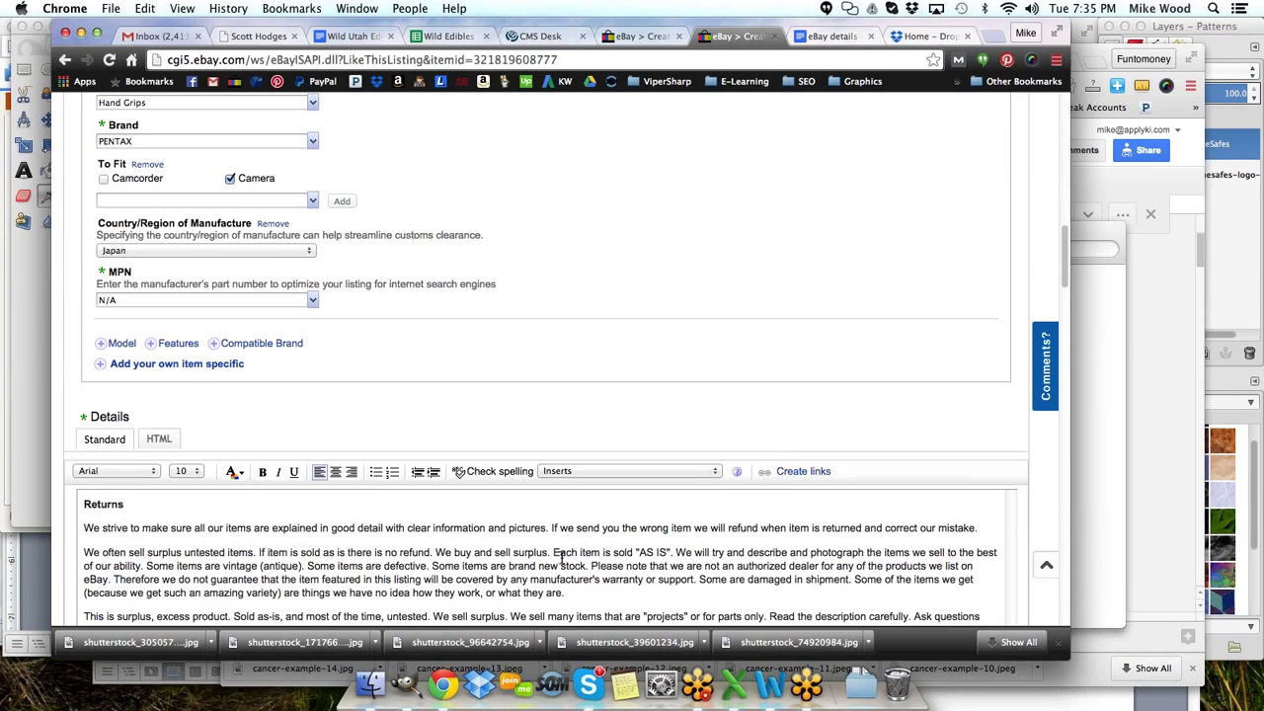
pyautogui.scroll(-3, 561, 557)
pyautogui.scroll(3, 561, 557)
pyautogui.scroll(10, 563, 559)
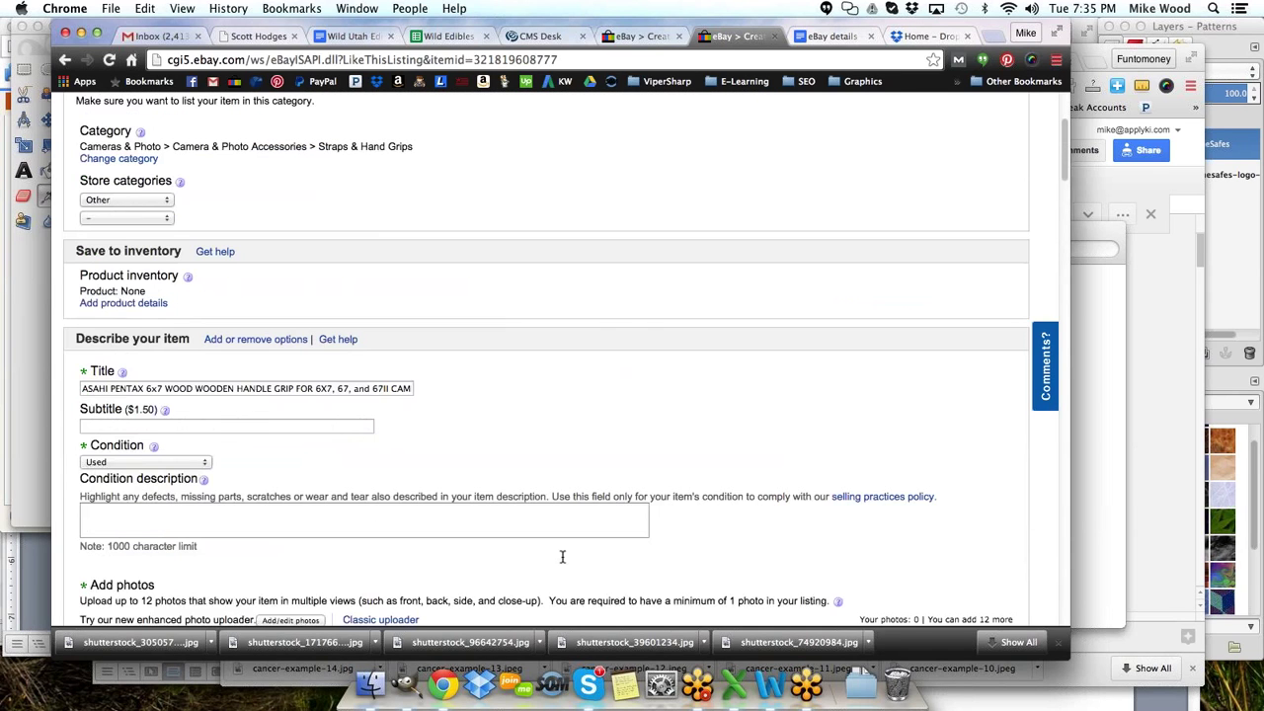
pyautogui.click(321, 388)
pyautogui.press('super+a')
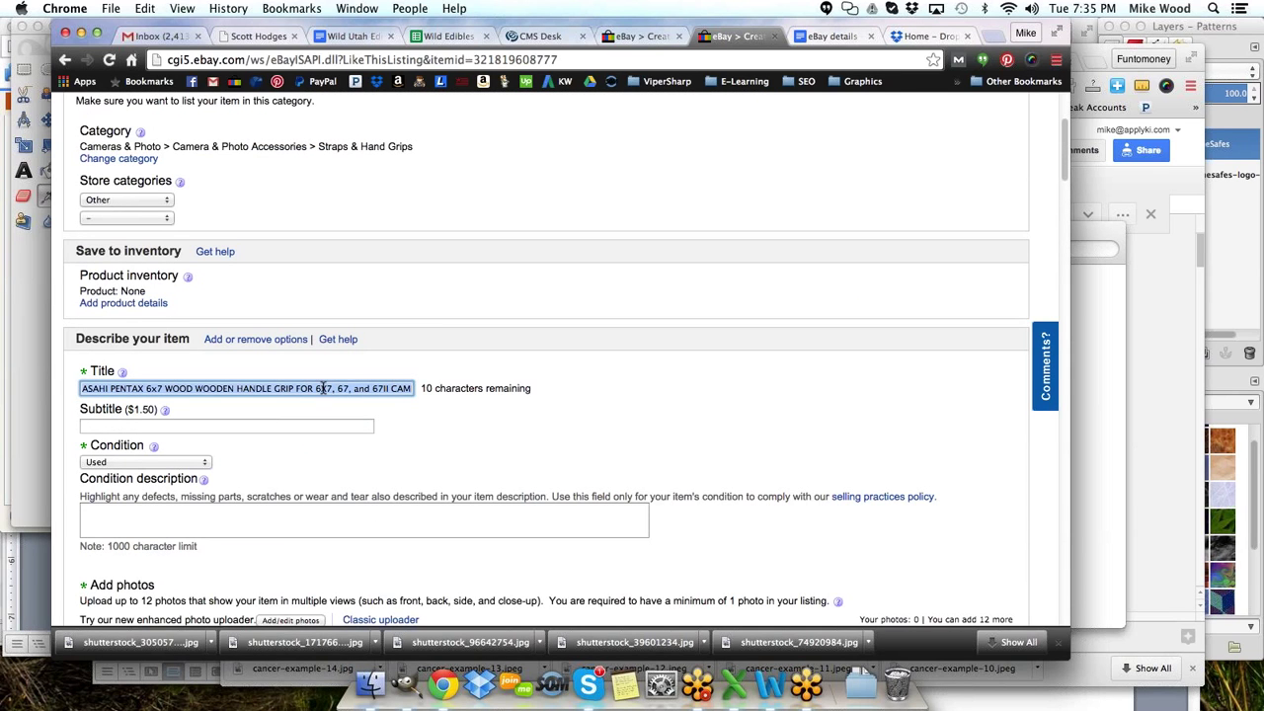
pyautogui.scroll(-5, 583, 360)
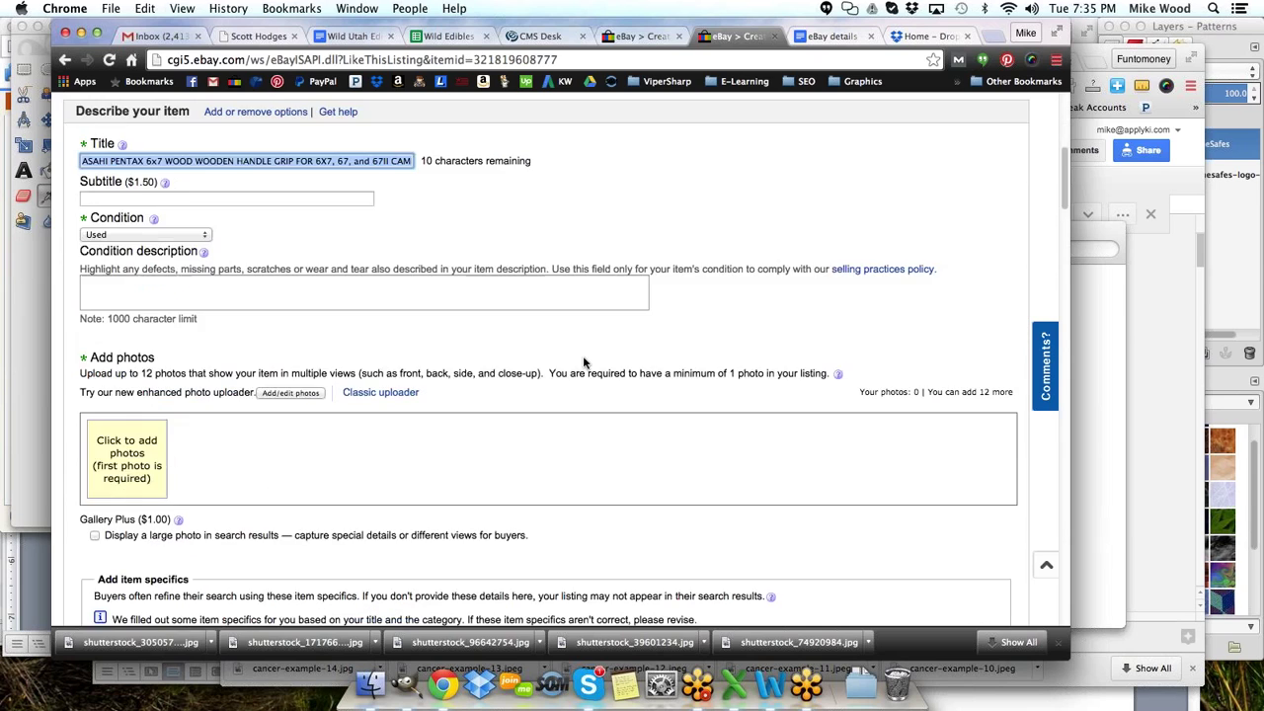
pyautogui.scroll(-5, 581, 356)
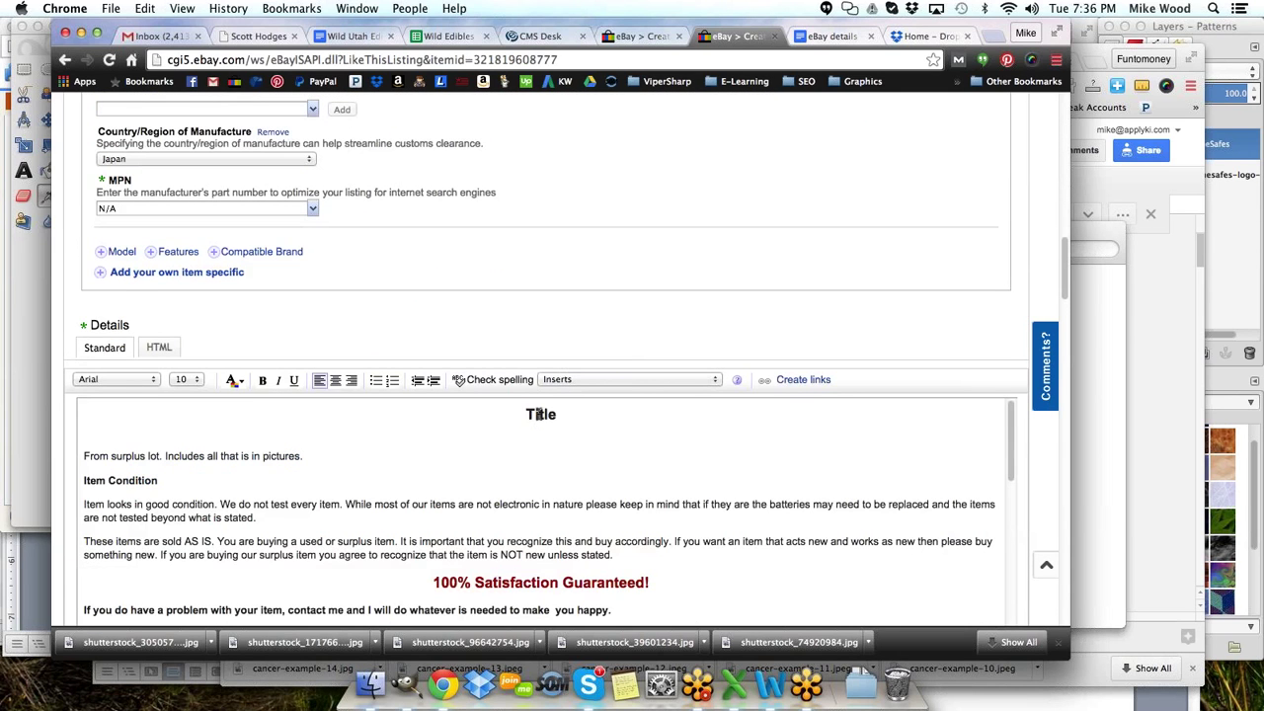
pyautogui.doubleClick(541, 413)
pyautogui.write('ASAHI PENTAX 6x7 WOOD WOODEN HANDLE GRIP FOR 6X7, 67, and 67II CAMERAS')
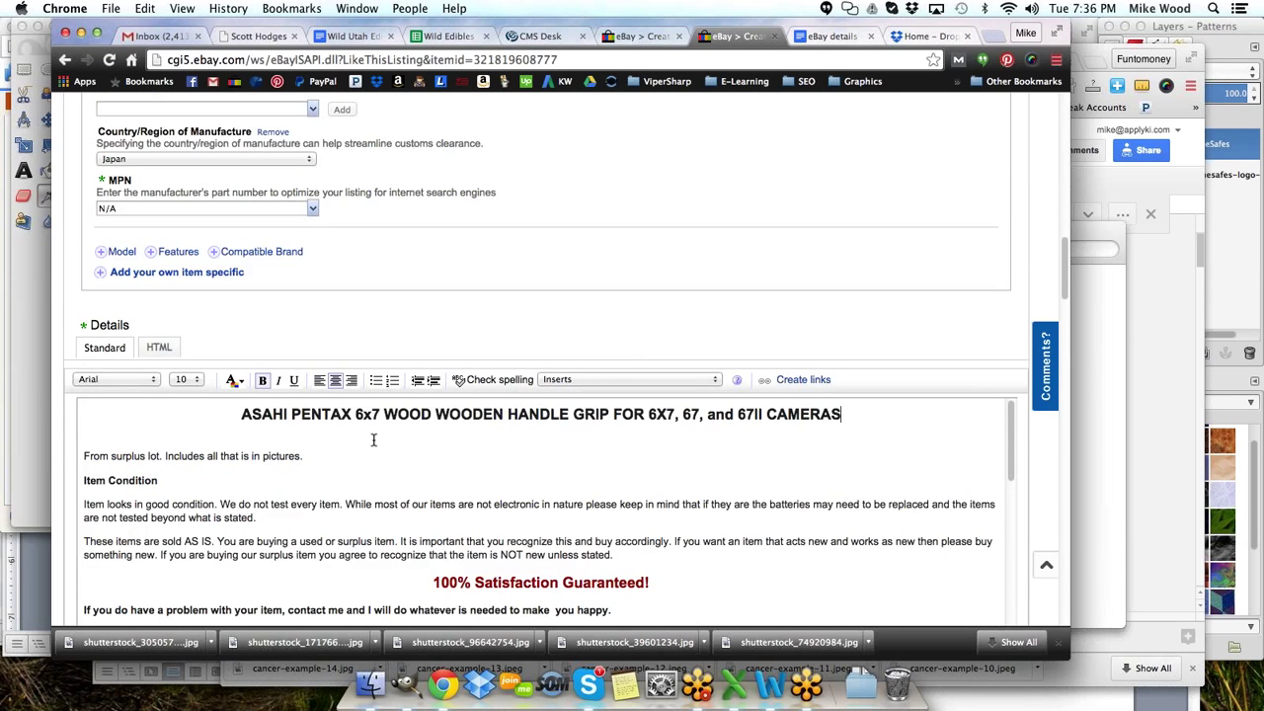
# - Replace the surplus lot line with "Item is a consignment item for a friend. it is in good working condition. Not Mint. See photos for more detail."
pyautogui.click(326, 456)
pyautogui.moveTo(307, 455); pyautogui.dragTo(77, 455)
pyautogui.write('Item is a')
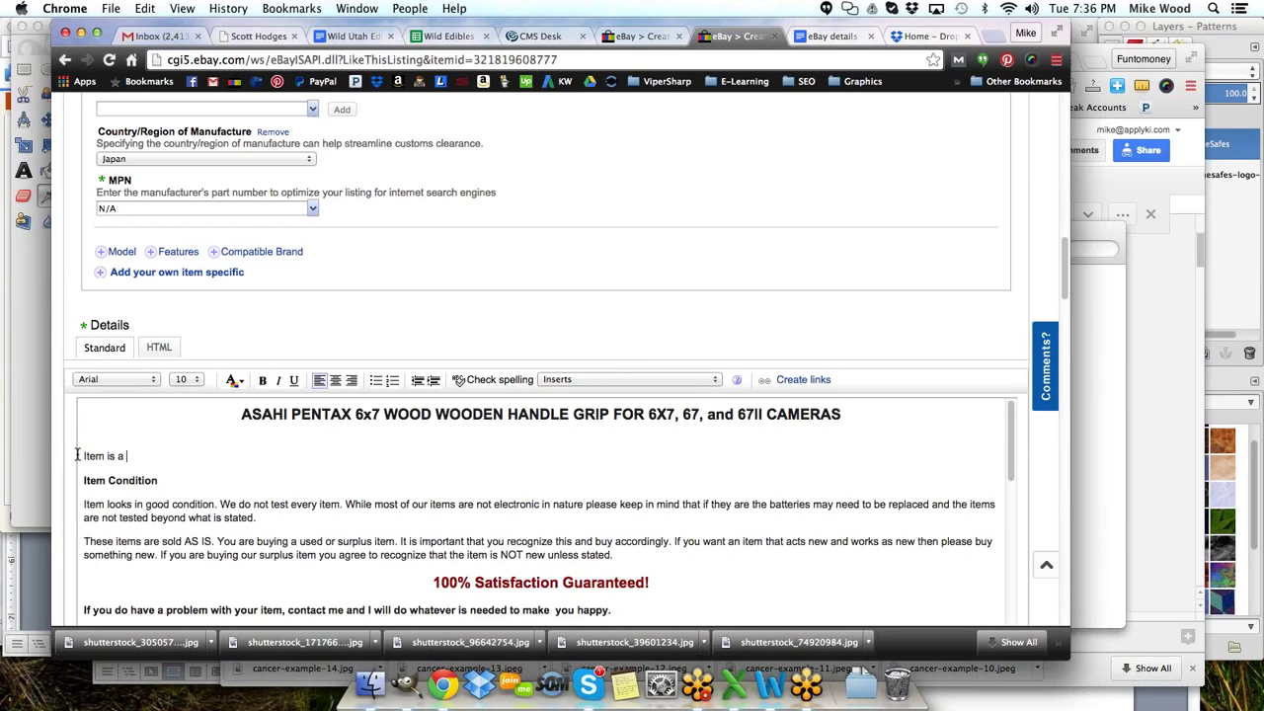
pyautogui.write(' consignmnet')
pyautogui.write(' item for a friend. it is')
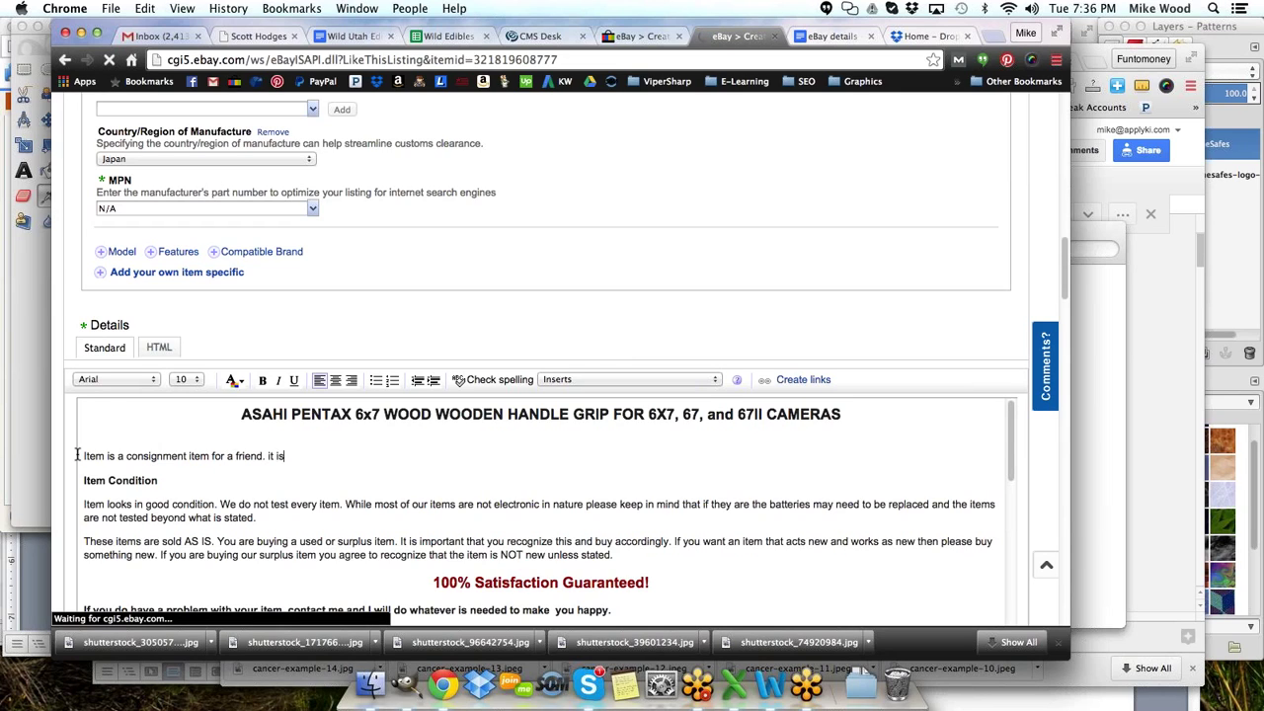
pyautogui.write(' in good worki')
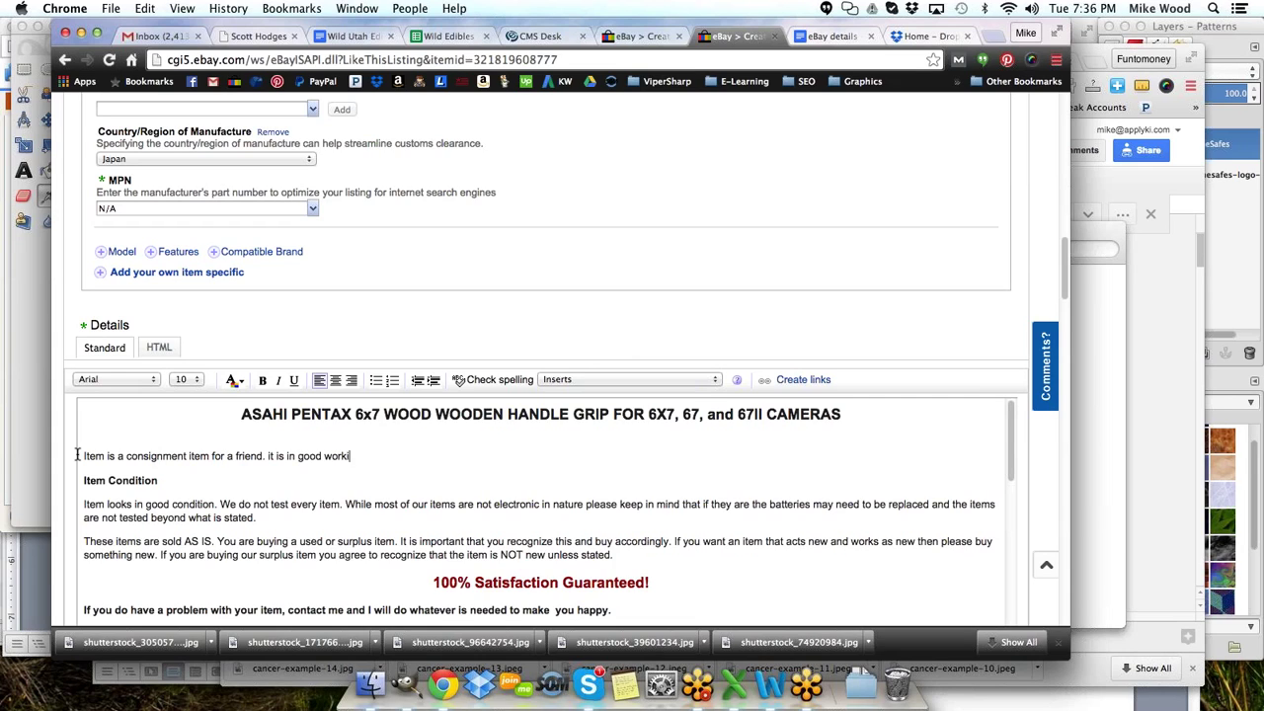
pyautogui.write('ng condition. Not Mint. See ')
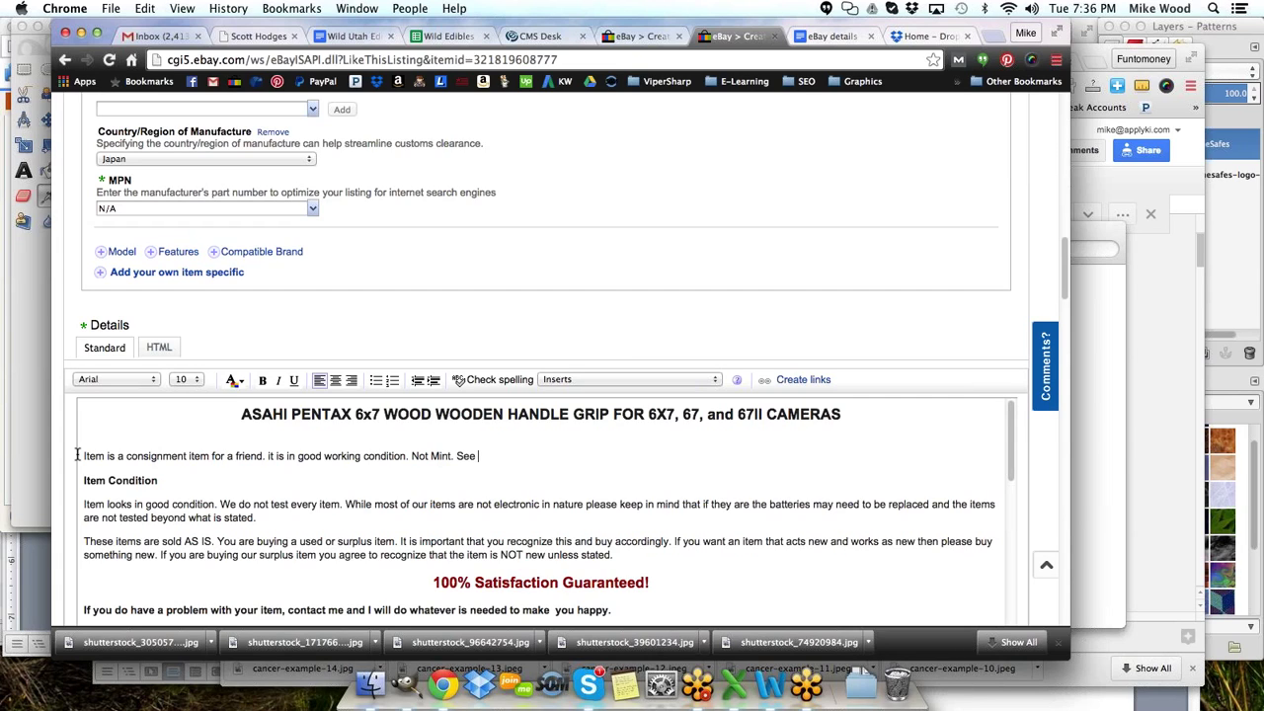
pyautogui.write('photos for more detail.')
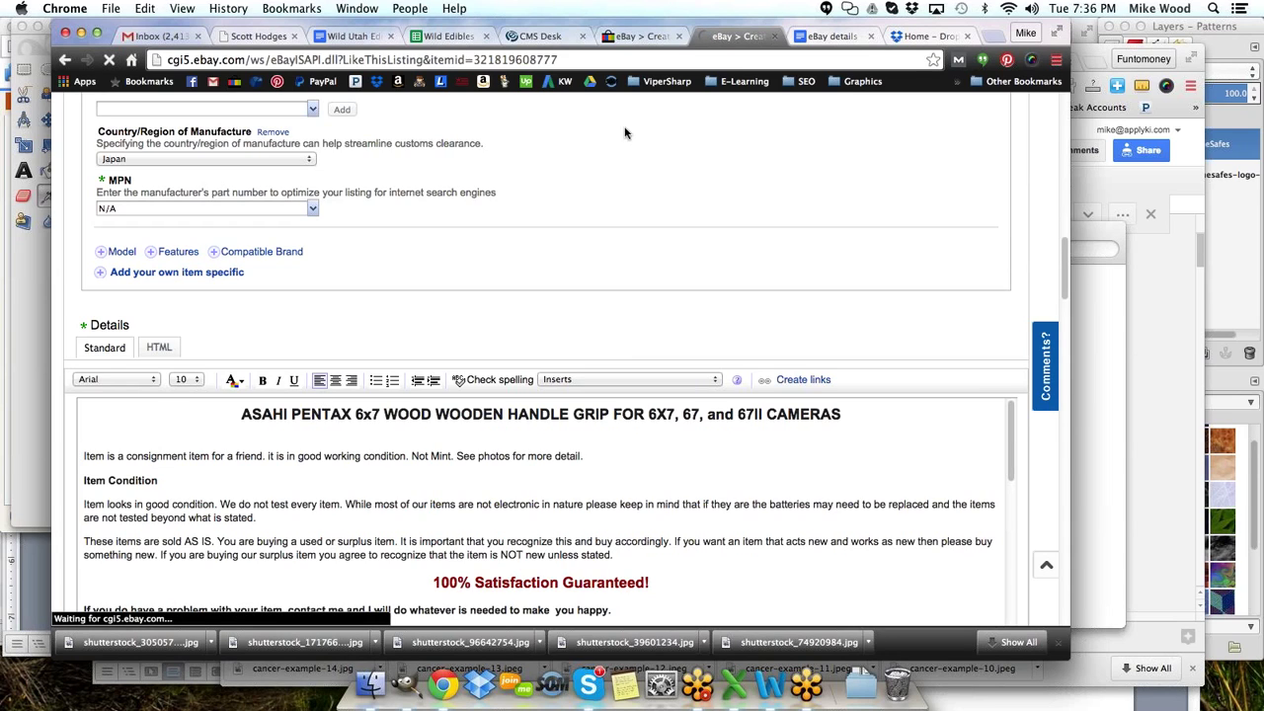
# - Glance at the focus ring draft, return to the handle grip draft and enter its Buy It Now price
pyautogui.click(656, 36)
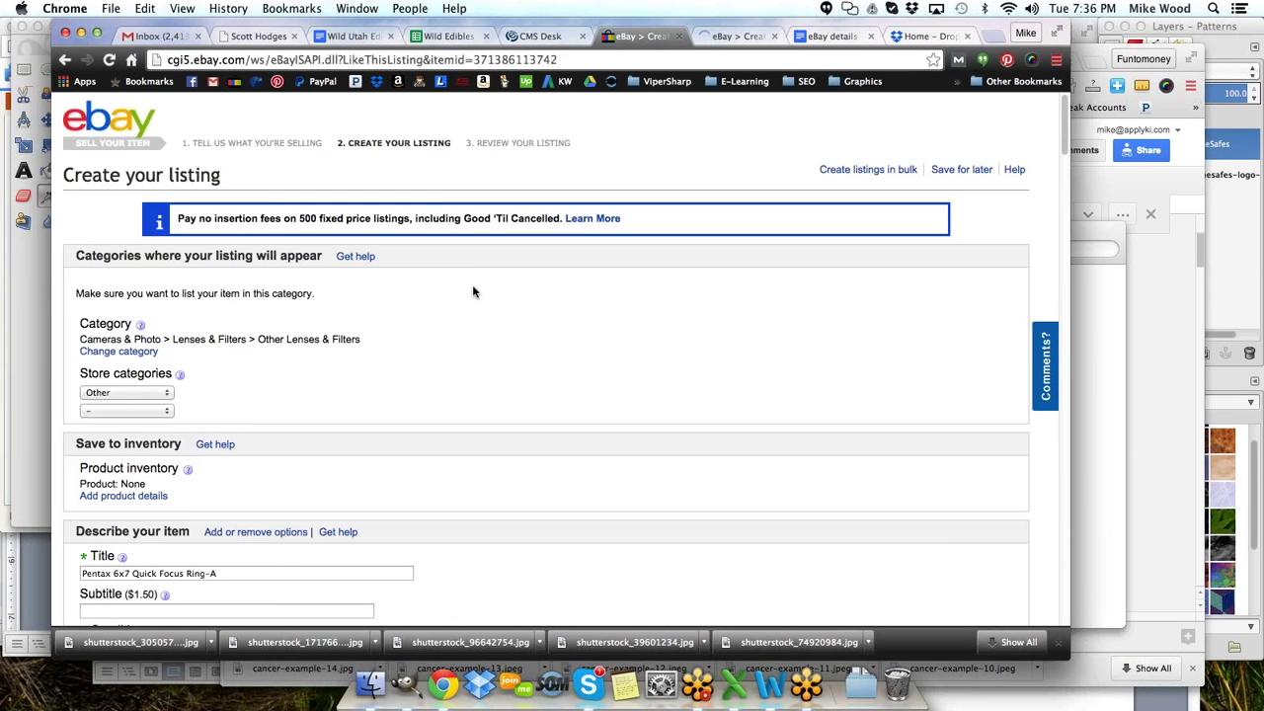
pyautogui.click(719, 36)
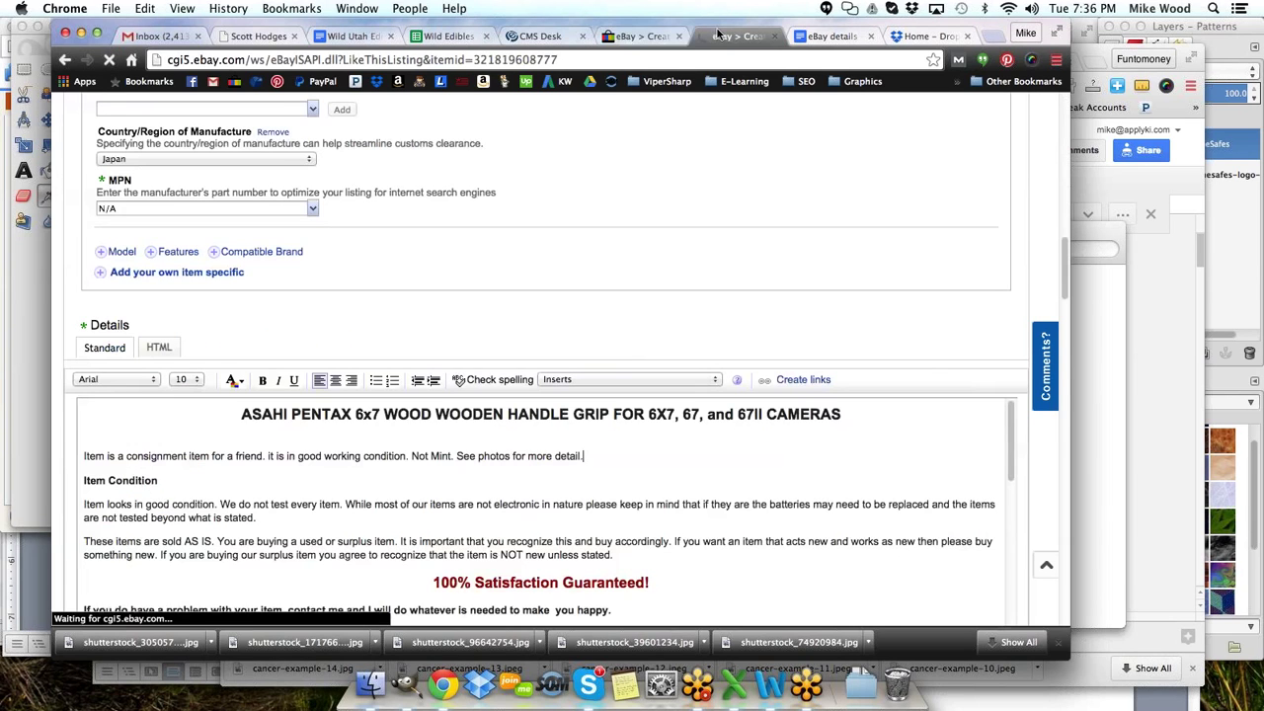
pyautogui.scroll(-10, 607, 223)
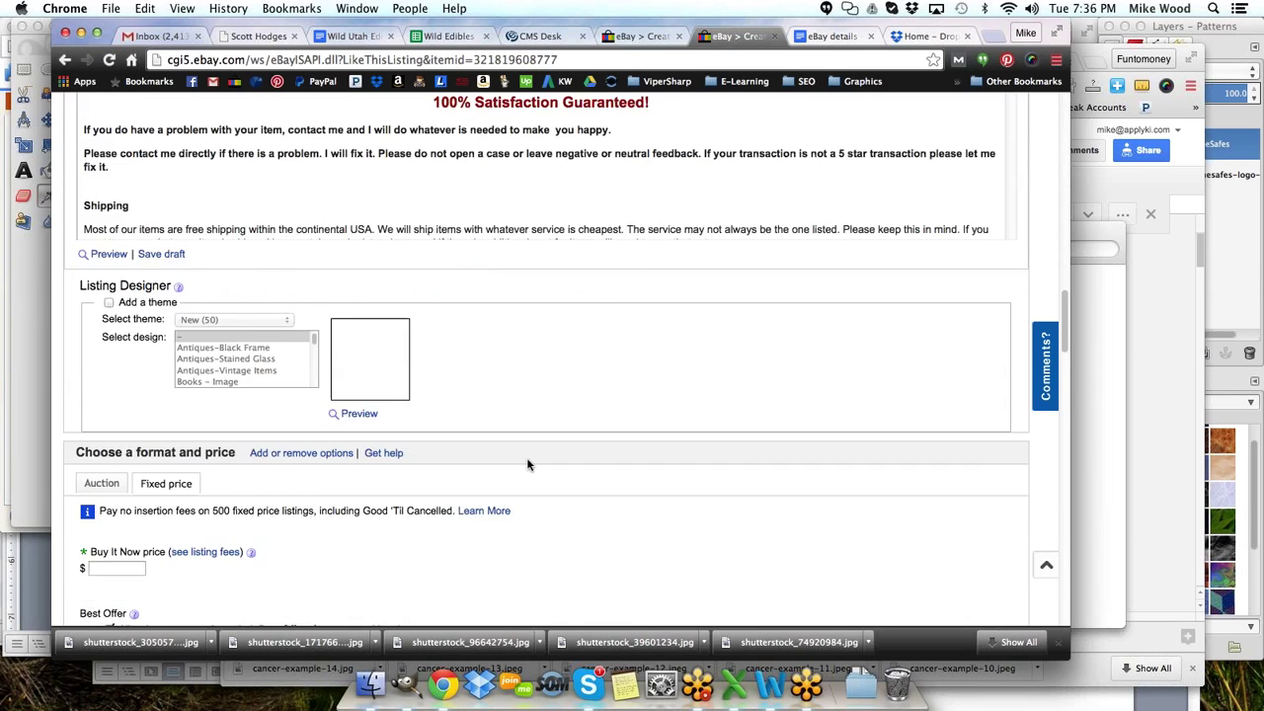
pyautogui.click(127, 489)
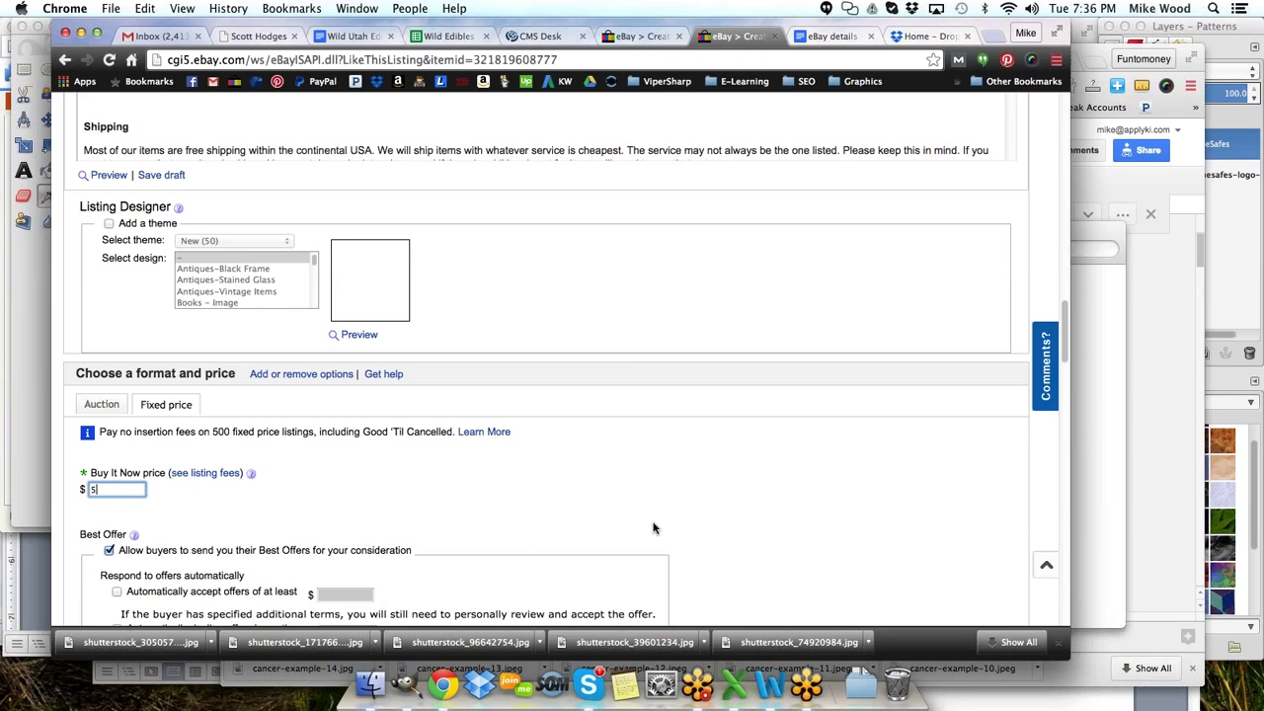
# - Open the eBay Picture Uploader for the handle grip listing and bring up the photo file selection
pyautogui.scroll(10, 450, 513)
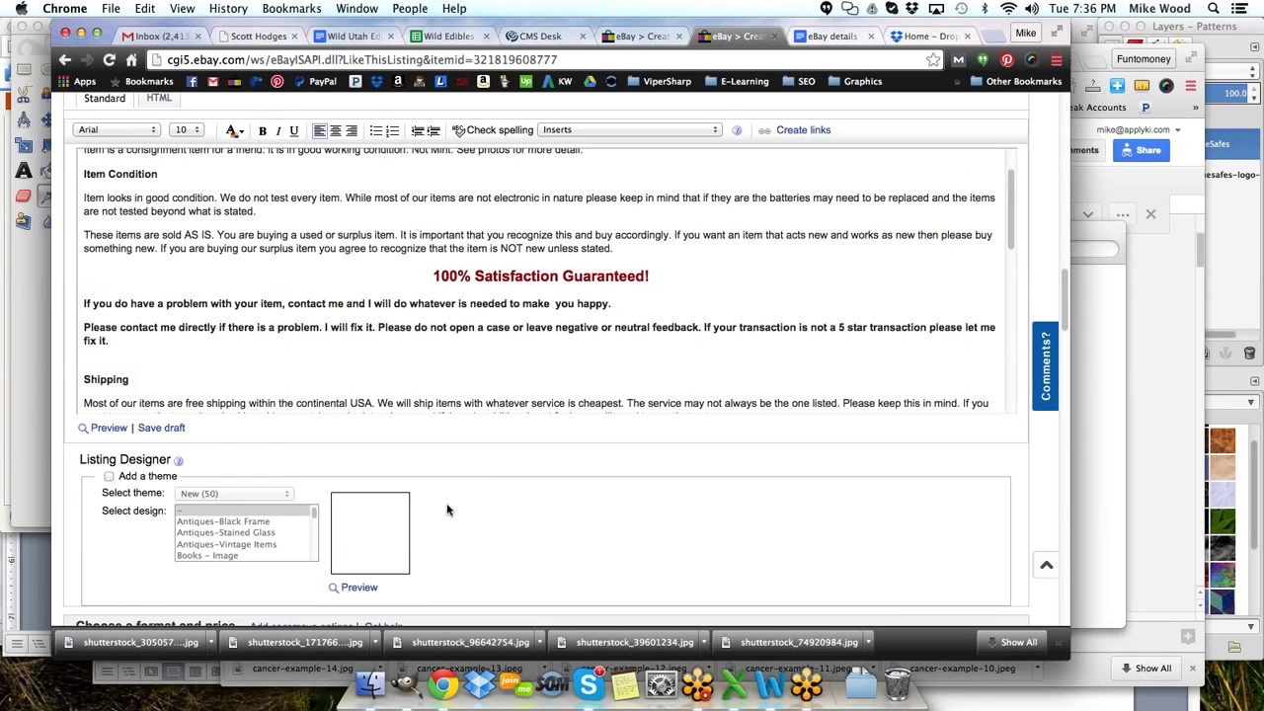
pyautogui.scroll(5, 471, 424)
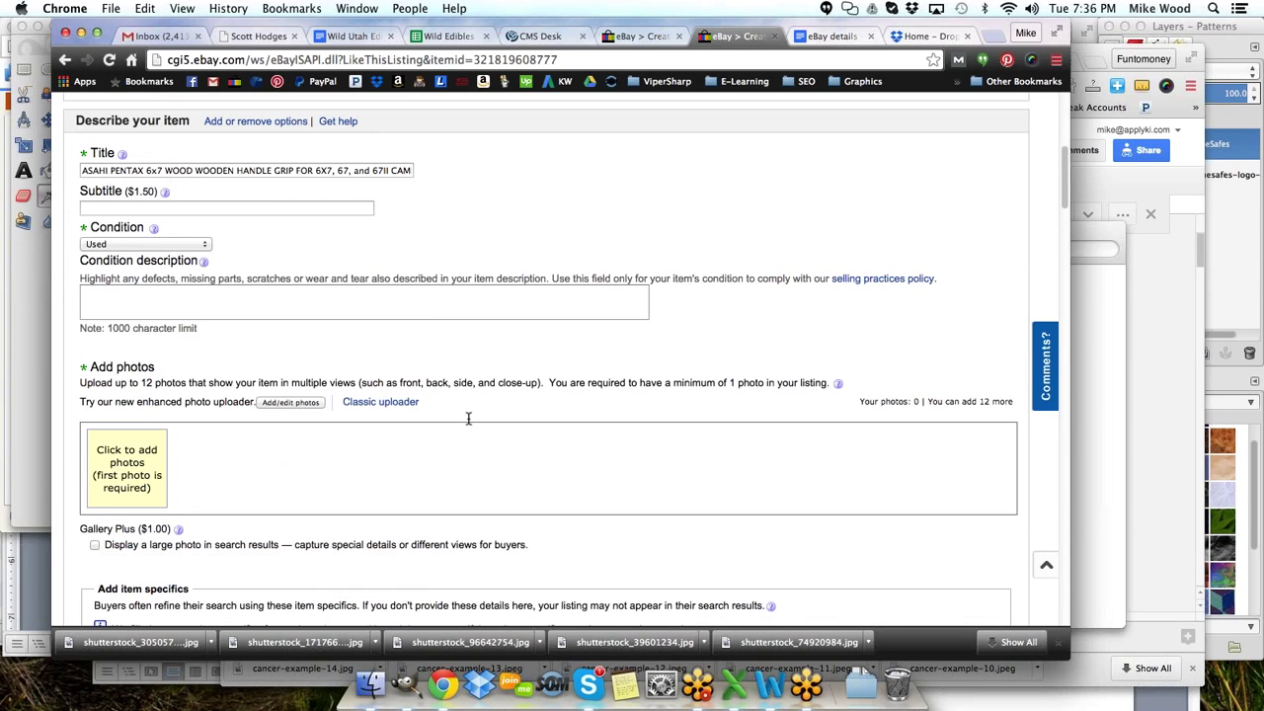
pyautogui.click(119, 466)
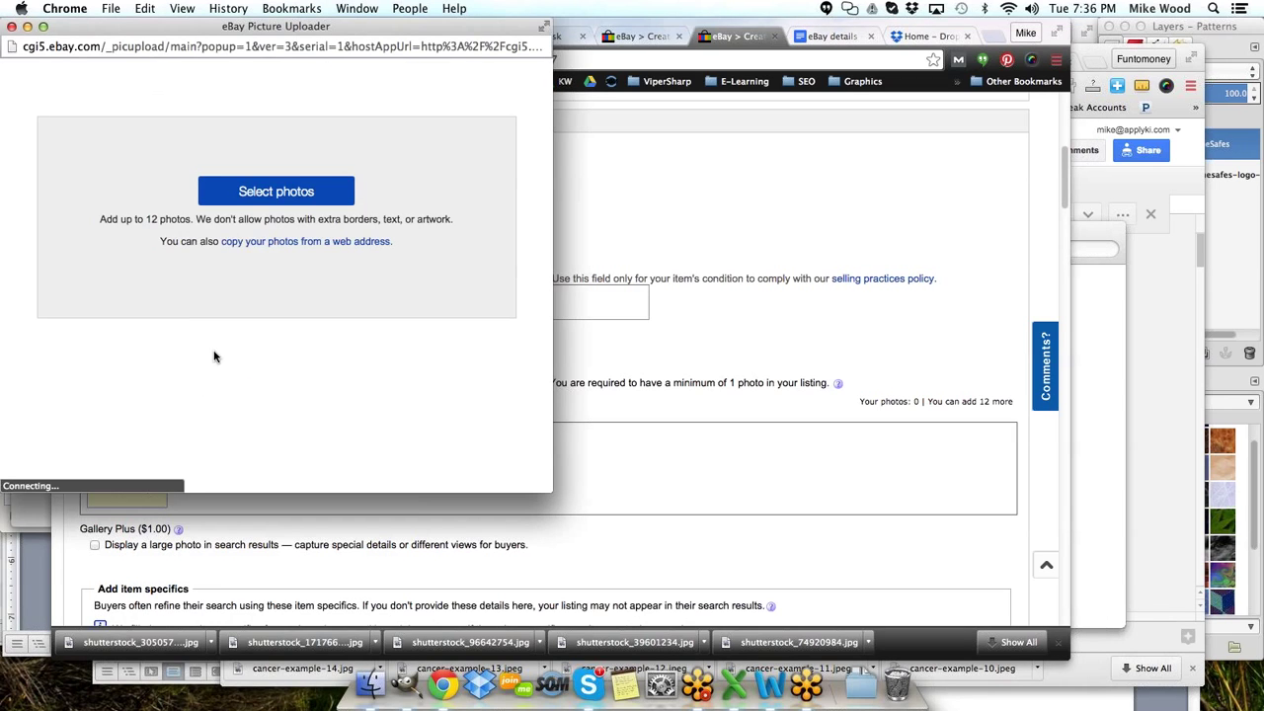
pyautogui.click(274, 193)
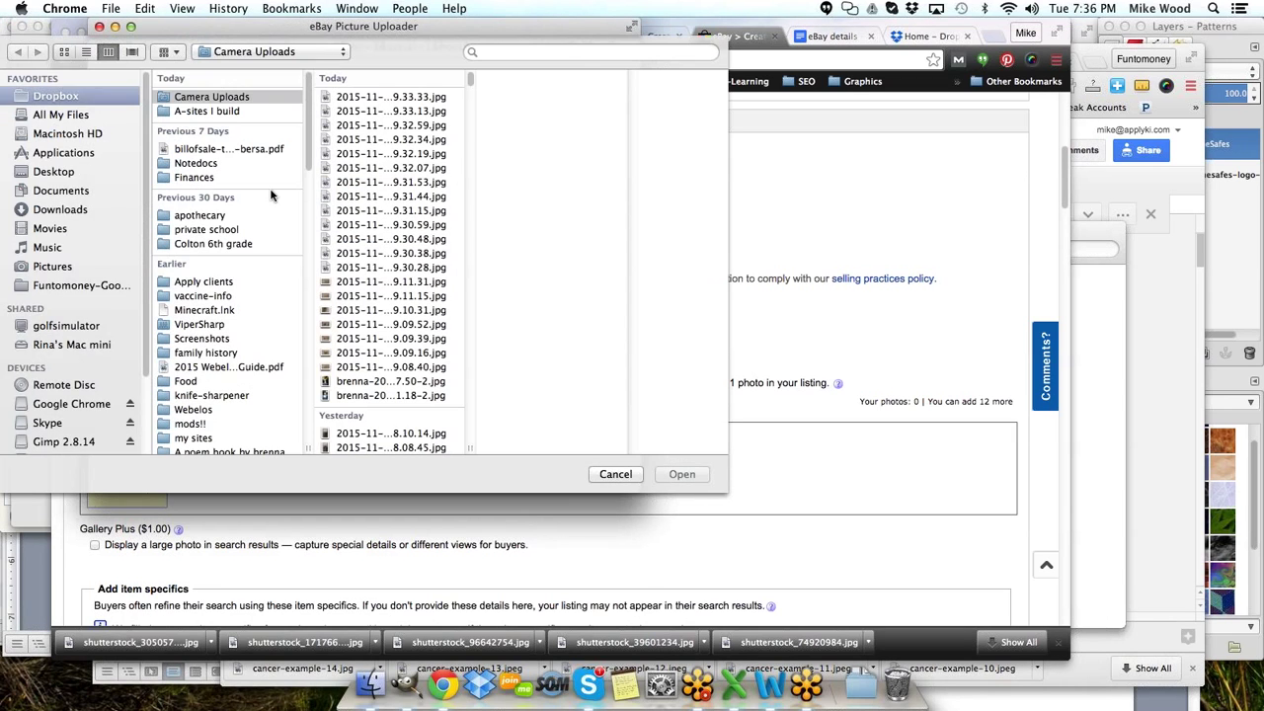
# - Preview today's photos in the Dropbox Camera Uploads folder to identify the shots of the wooden handle grip
pyautogui.click(338, 98)
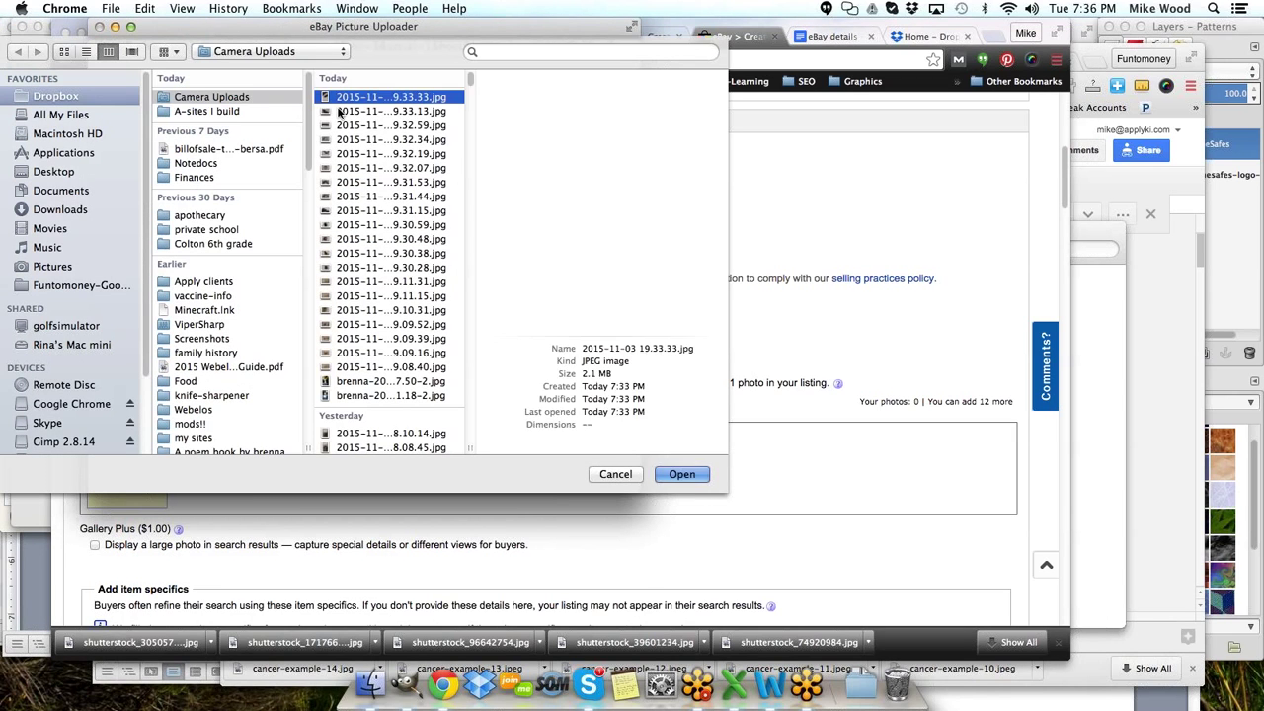
pyautogui.click(340, 112)
pyautogui.click(340, 126)
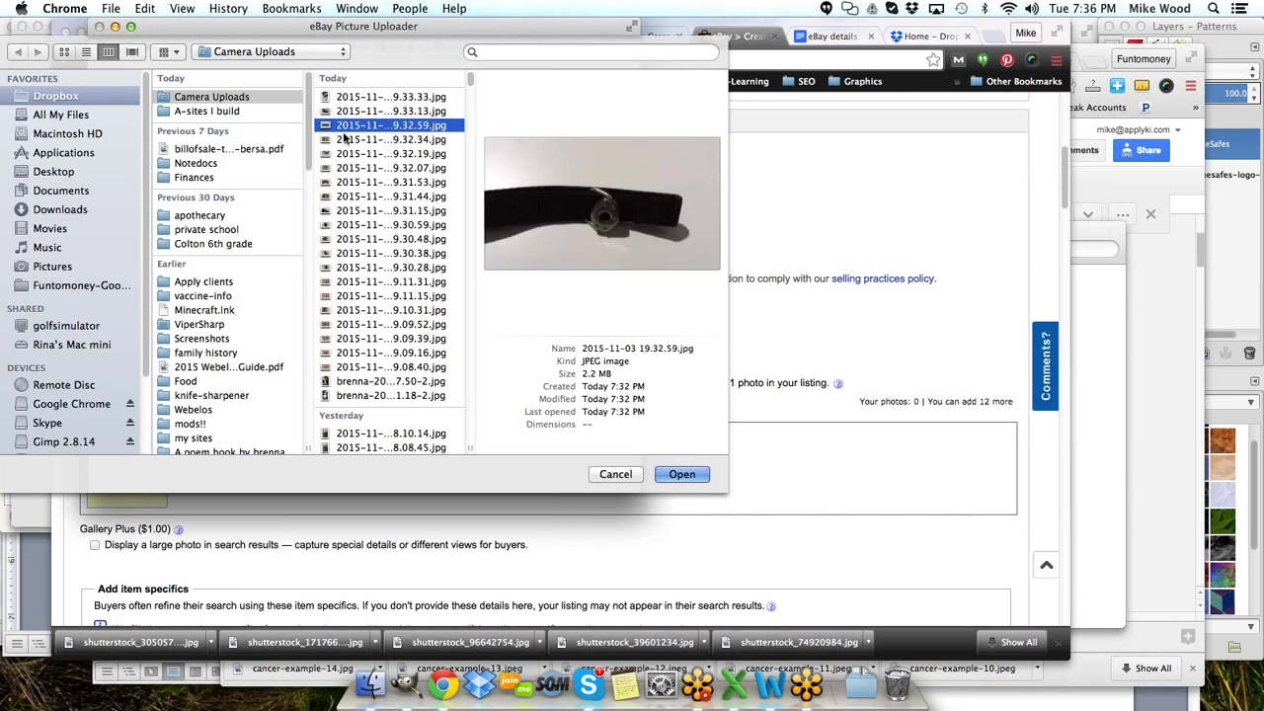
pyautogui.click(343, 139)
pyautogui.click(343, 154)
pyautogui.click(344, 168)
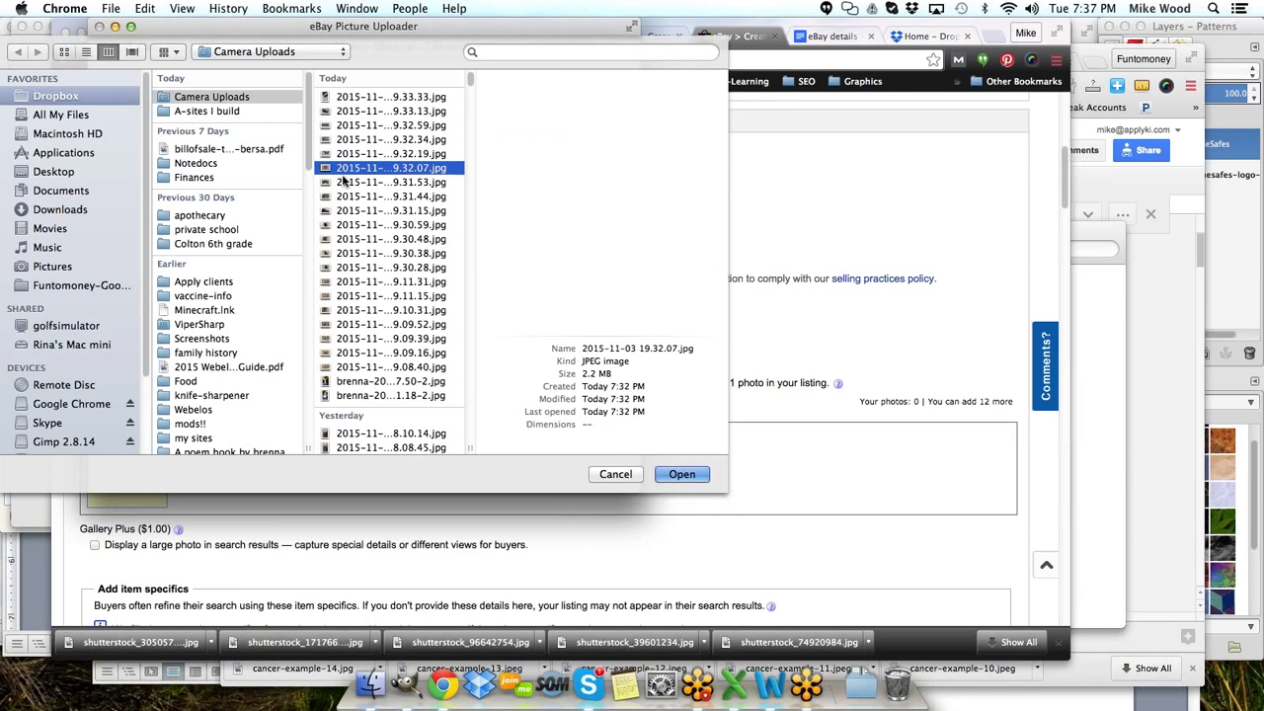
pyautogui.click(346, 182)
pyautogui.click(347, 196)
pyautogui.click(350, 211)
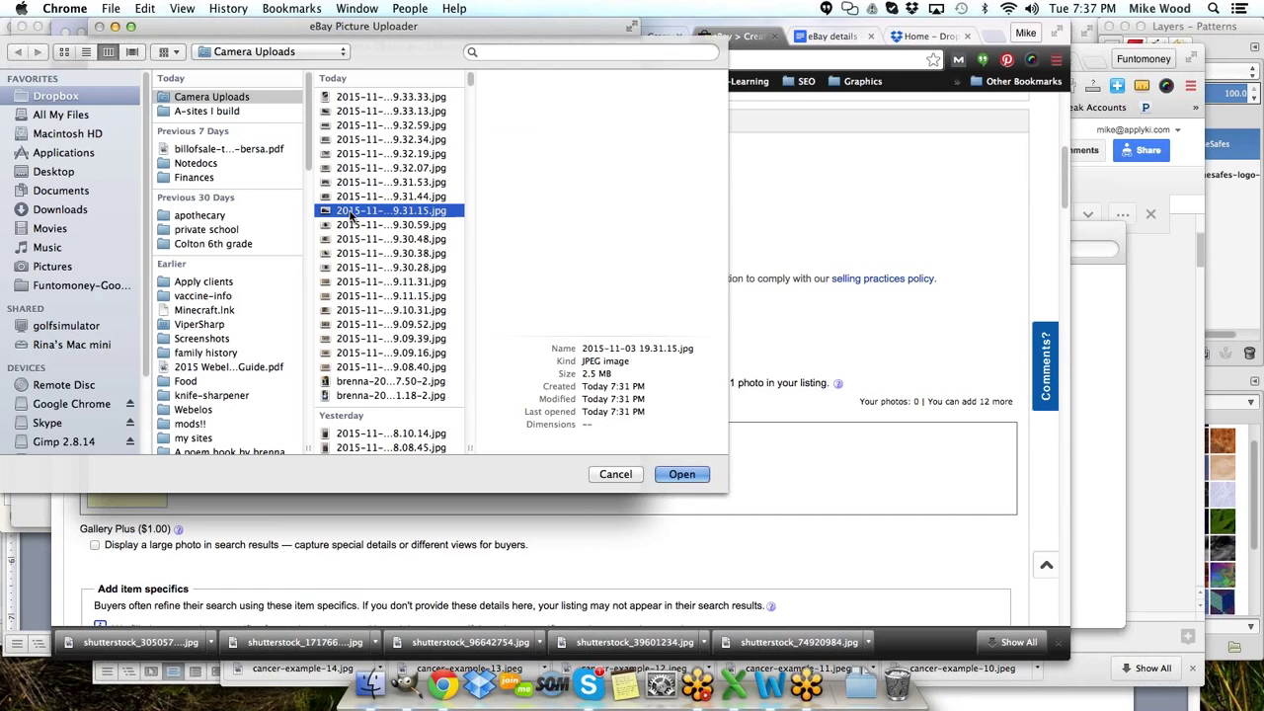
pyautogui.click(346, 282)
pyautogui.click(346, 268)
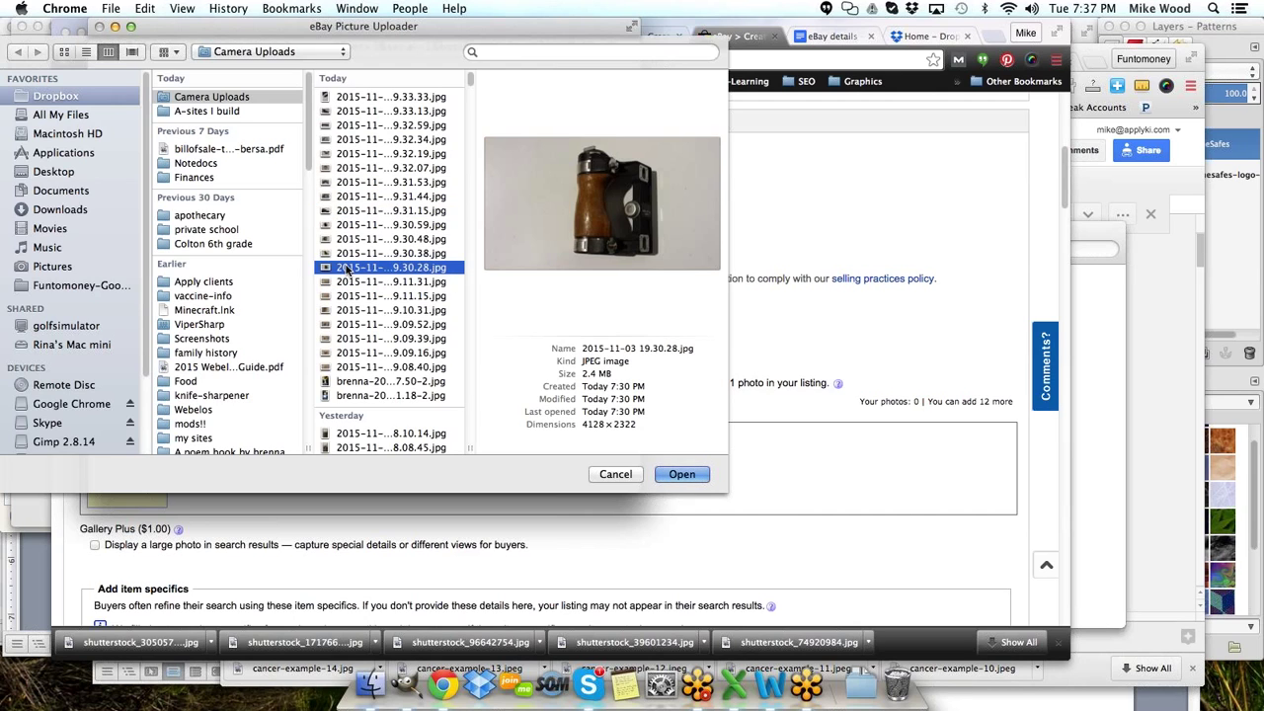
# - Upload the four consecutive handle grip photos from 2015-11-03 19.31.15.jpg through the one ending in 9.30.38.jpg
pyautogui.click(351, 211)
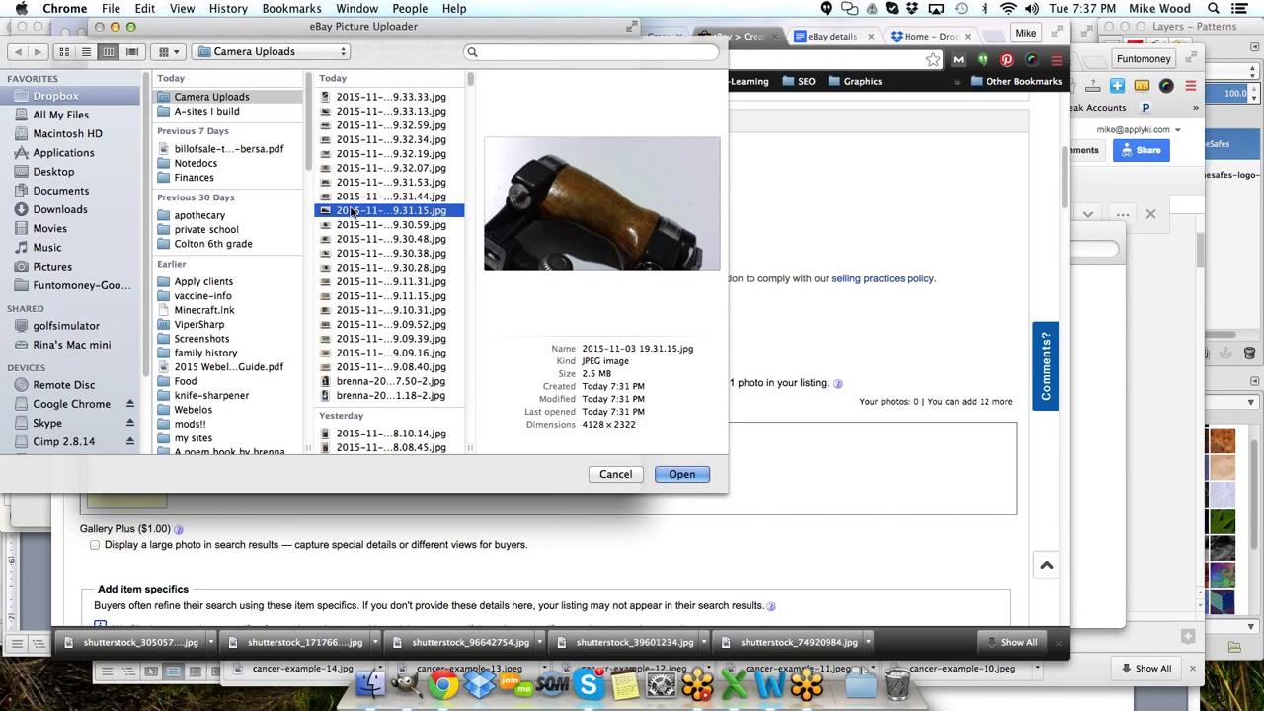
pyautogui.click(351, 202)
pyautogui.click(350, 211)
pyautogui.keyDown('shift'); pyautogui.click(351, 254); pyautogui.keyUp('shift')
pyautogui.press('Return')
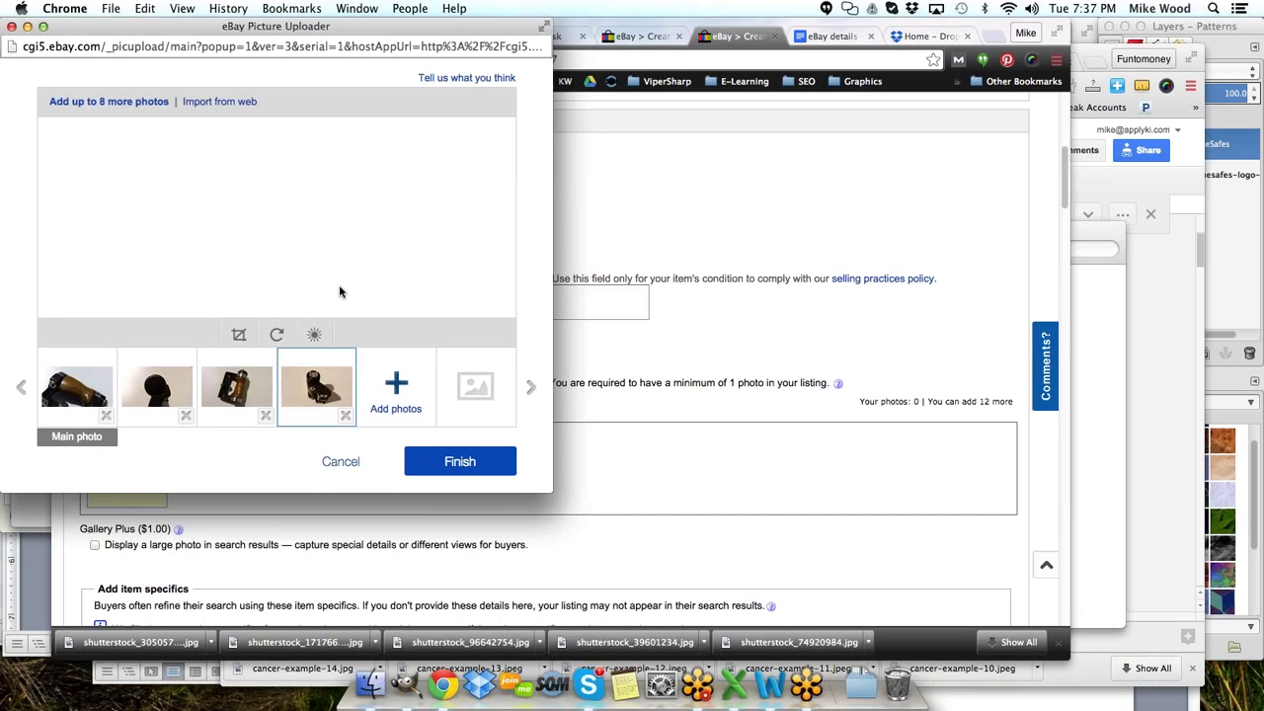
# - Crop the fourth uploaded photo at both sides so the grip and its shadow fill the frame
pyautogui.click(240, 337)
pyautogui.moveTo(240, 256); pyautogui.dragTo(194, 314)
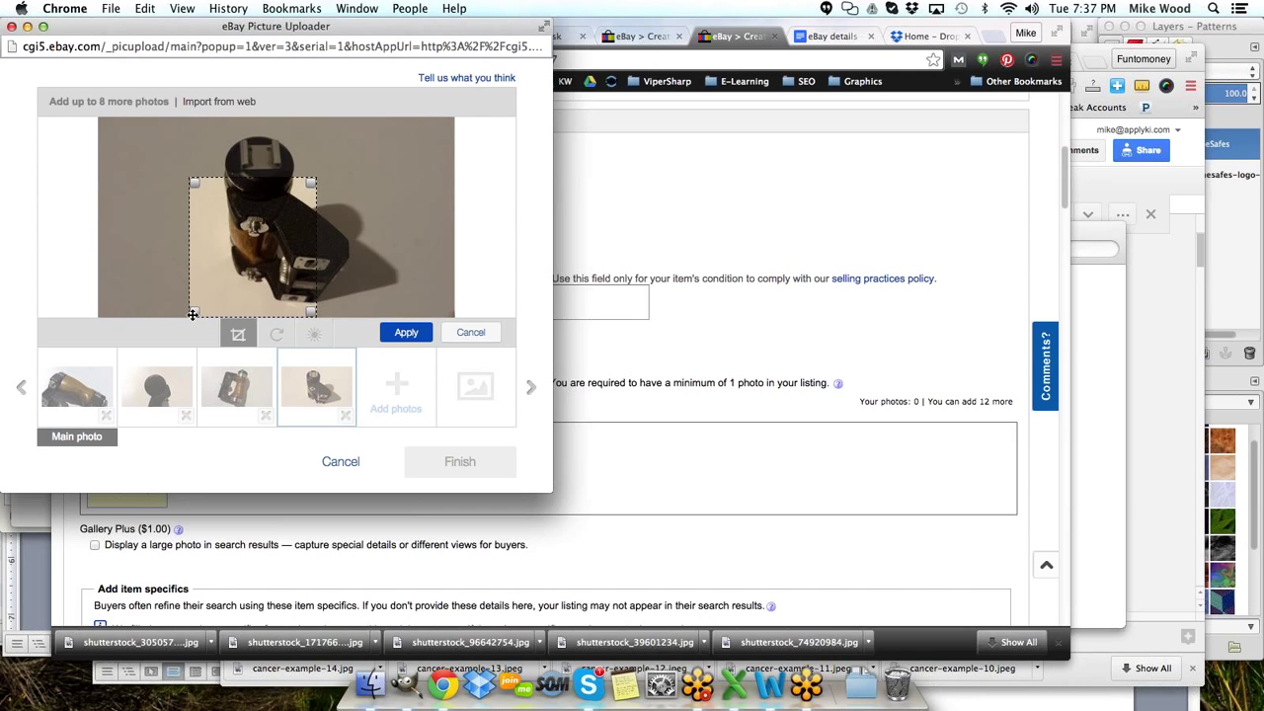
pyautogui.moveTo(312, 183); pyautogui.dragTo(372, 136)
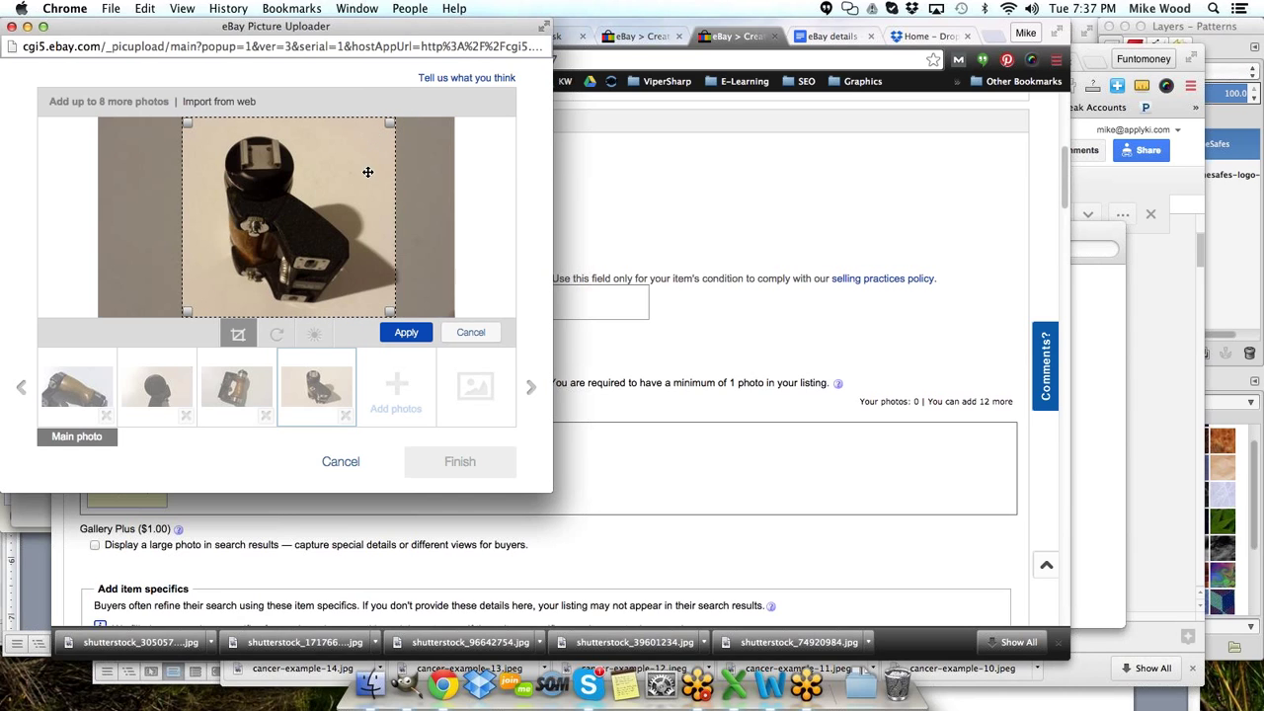
pyautogui.click(403, 333)
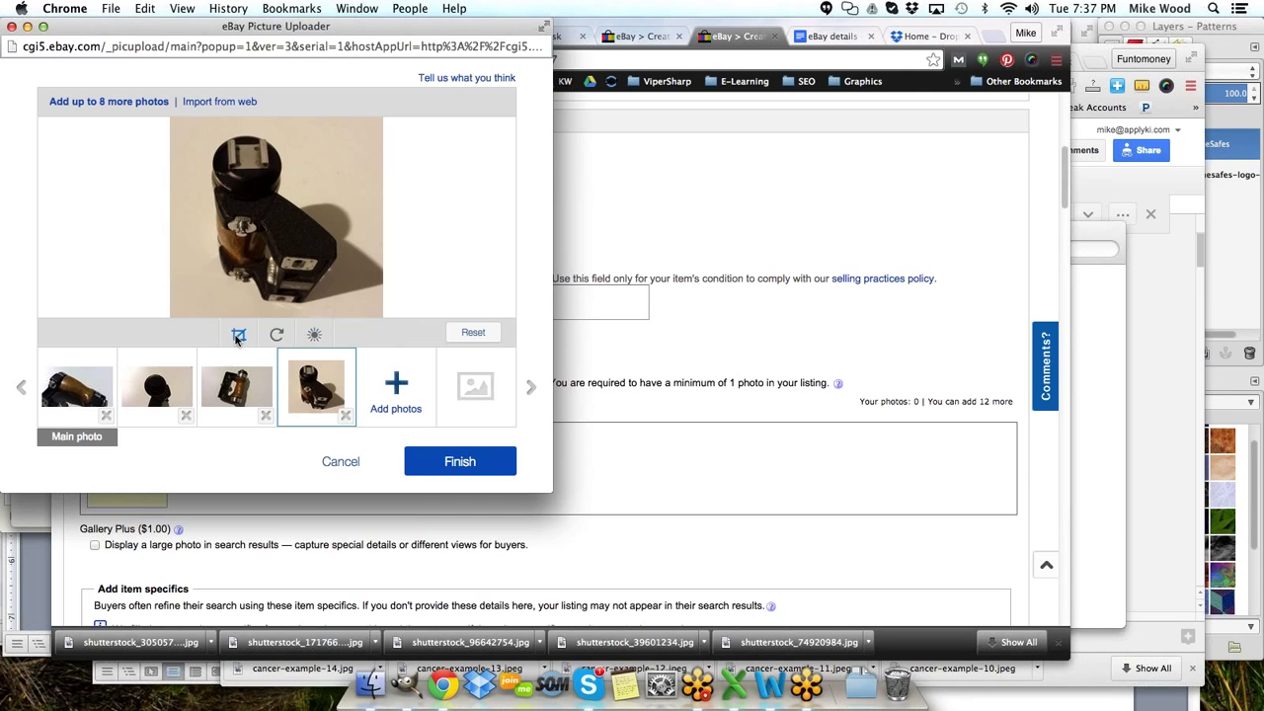
# - Set the fourth photo's brightness to 50, raise its contrast and apply the adjustment
pyautogui.click(315, 336)
pyautogui.moveTo(278, 271); pyautogui.dragTo(311, 271)
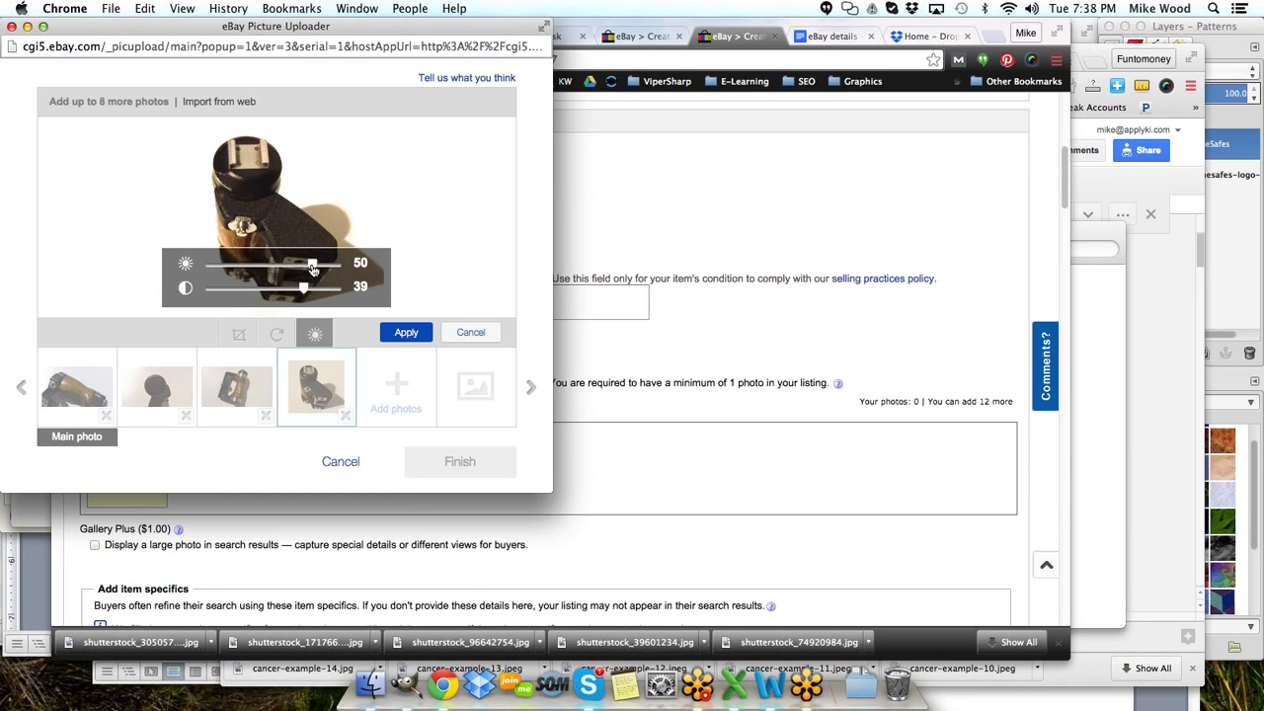
pyautogui.moveTo(304, 289); pyautogui.dragTo(307, 290)
pyautogui.click(401, 332)
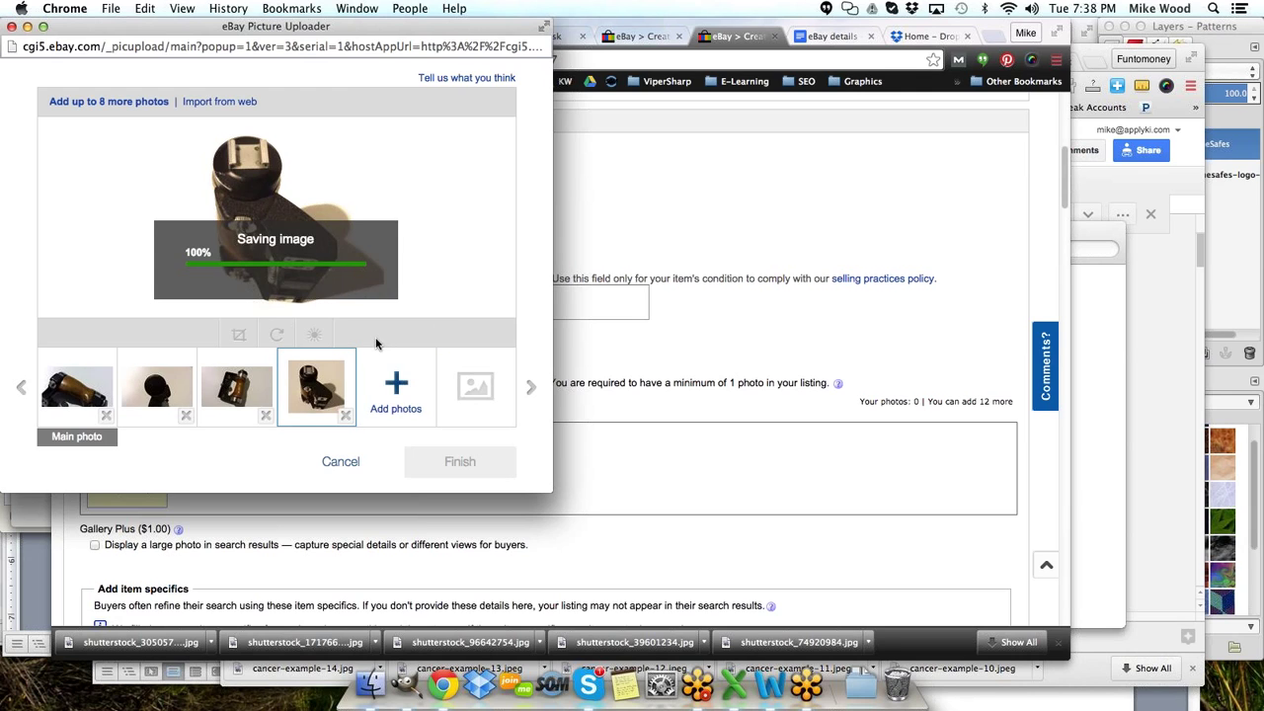
# - Crop the third photo at both sides so the full wooden grip and bracket fill the frame
pyautogui.click(247, 383)
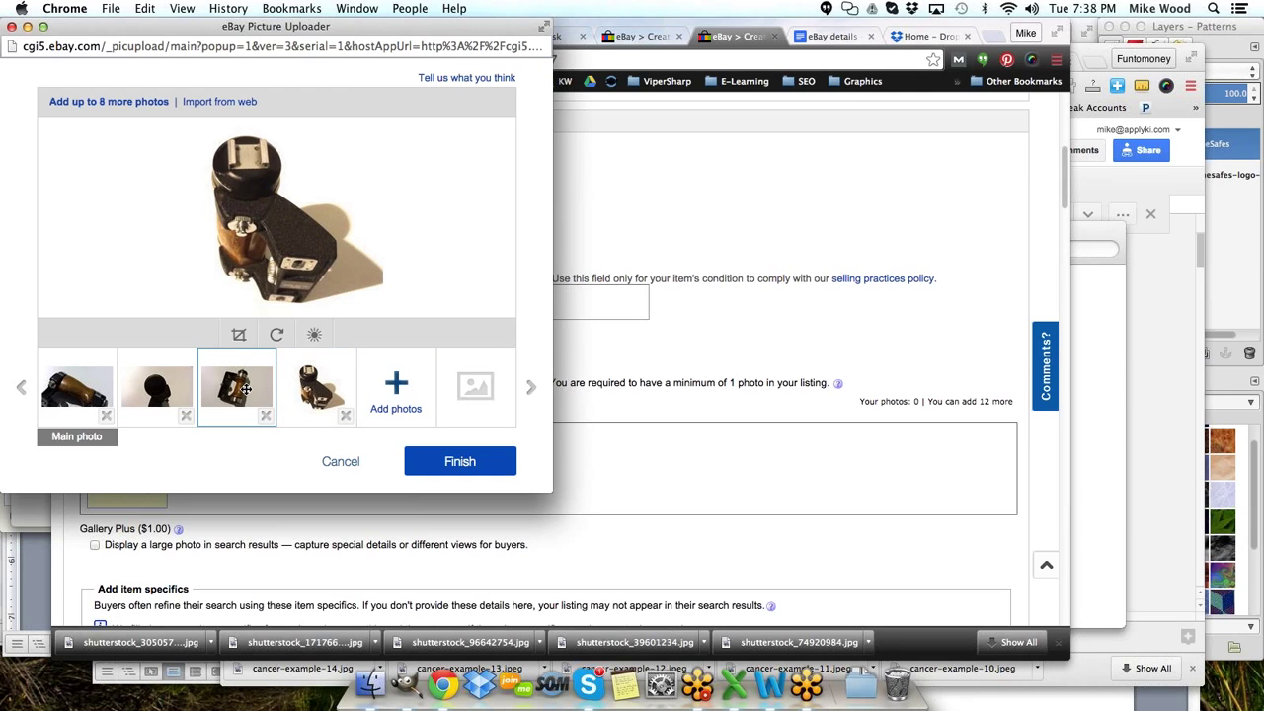
pyautogui.click(238, 334)
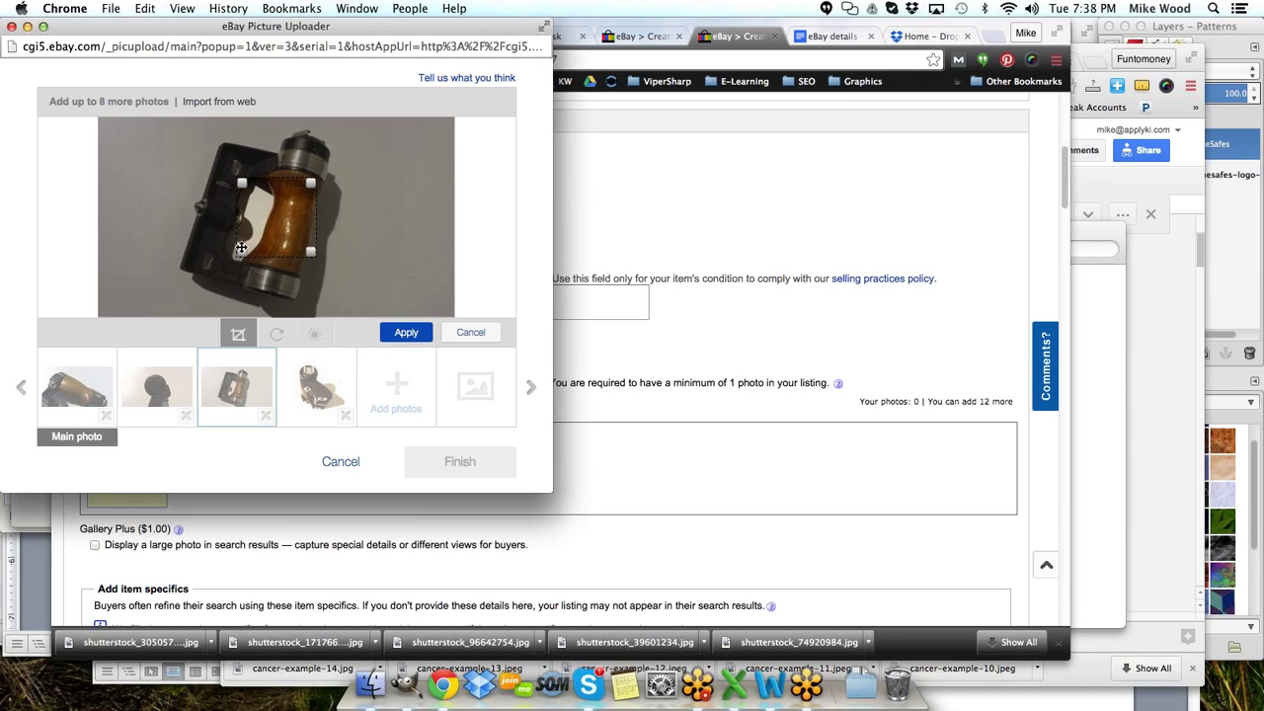
pyautogui.moveTo(236, 263); pyautogui.dragTo(162, 311)
pyautogui.moveTo(310, 187); pyautogui.dragTo(355, 122)
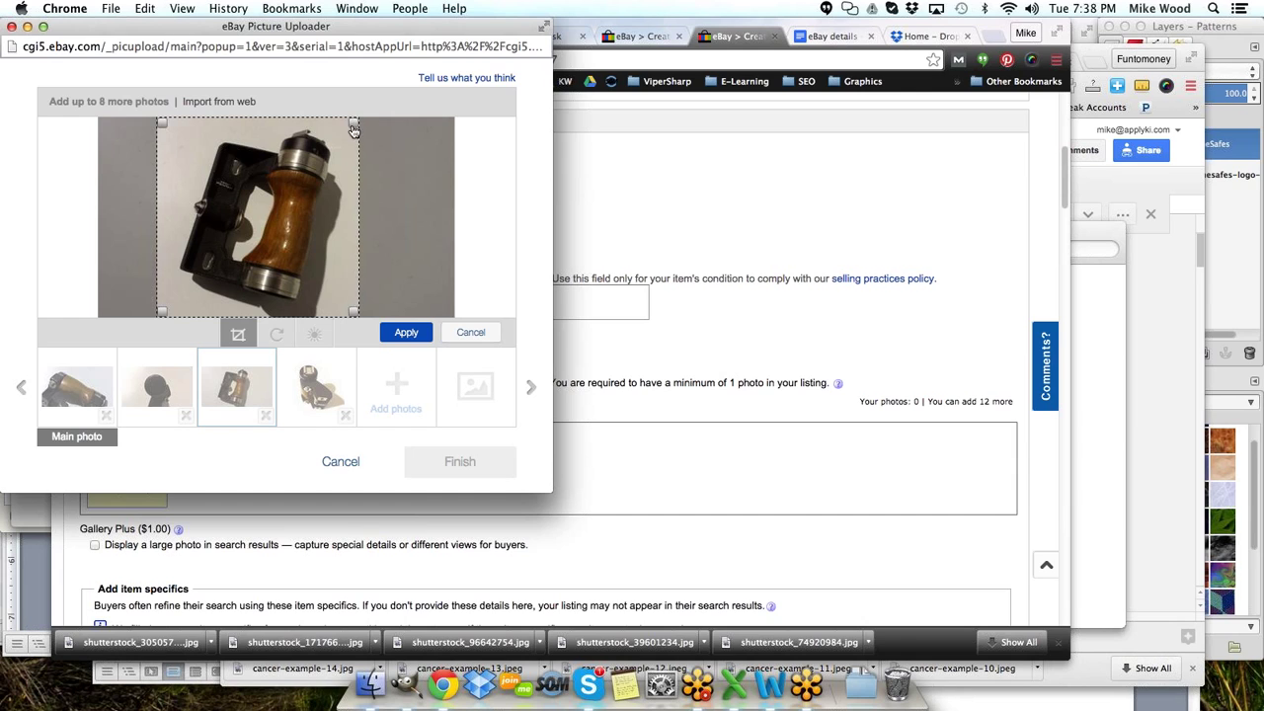
pyautogui.click(408, 338)
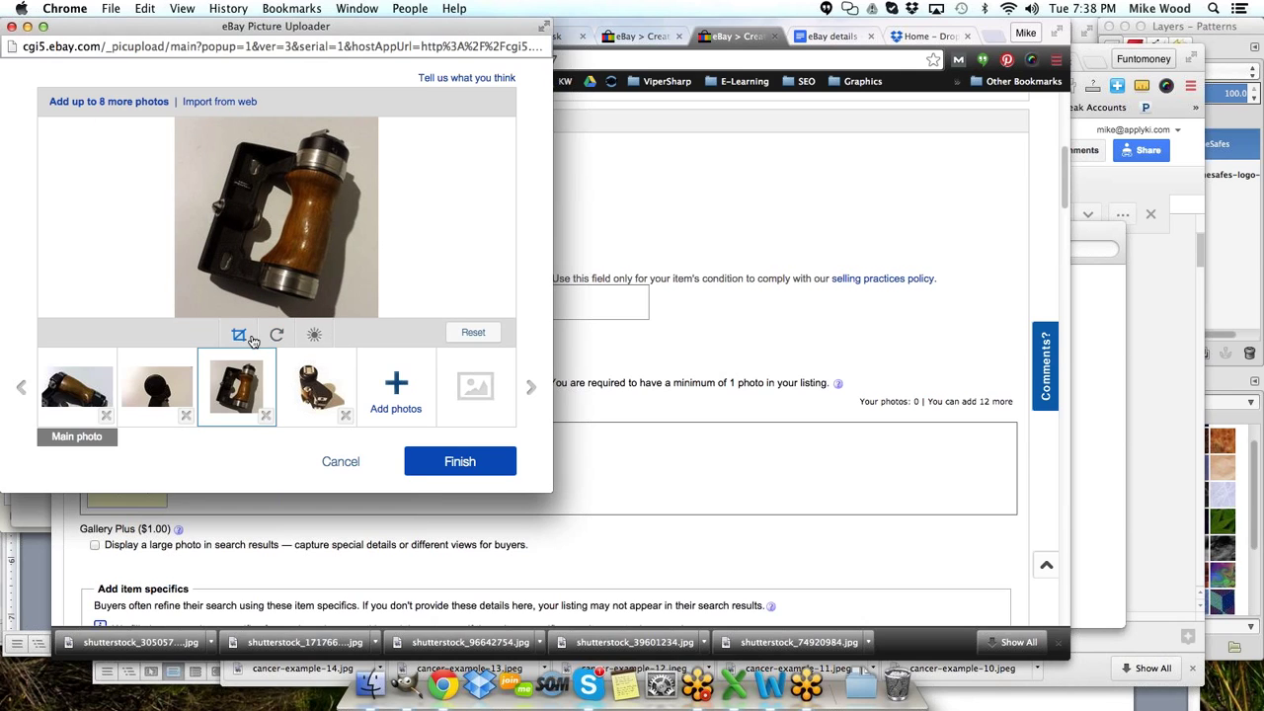
# - Set the third photo's brightness to 43 and contrast to 36, and make it the main photo
pyautogui.click(312, 336)
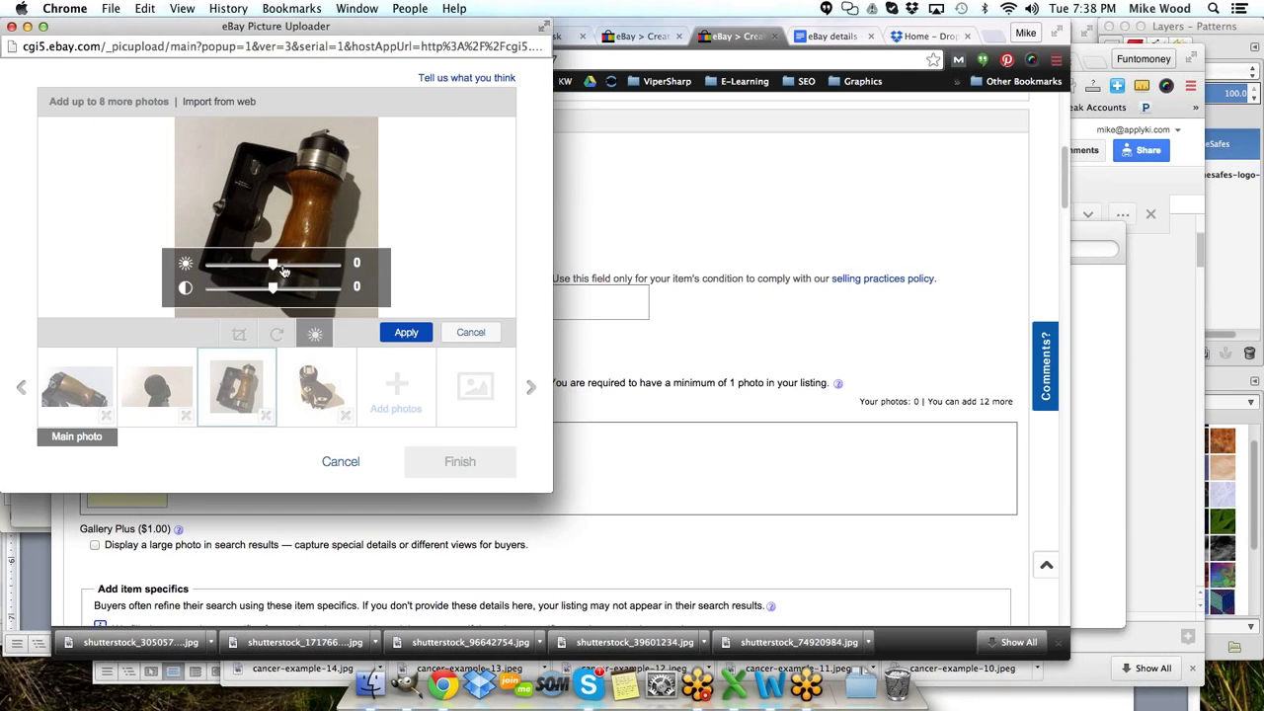
pyautogui.moveTo(274, 266); pyautogui.dragTo(303, 288)
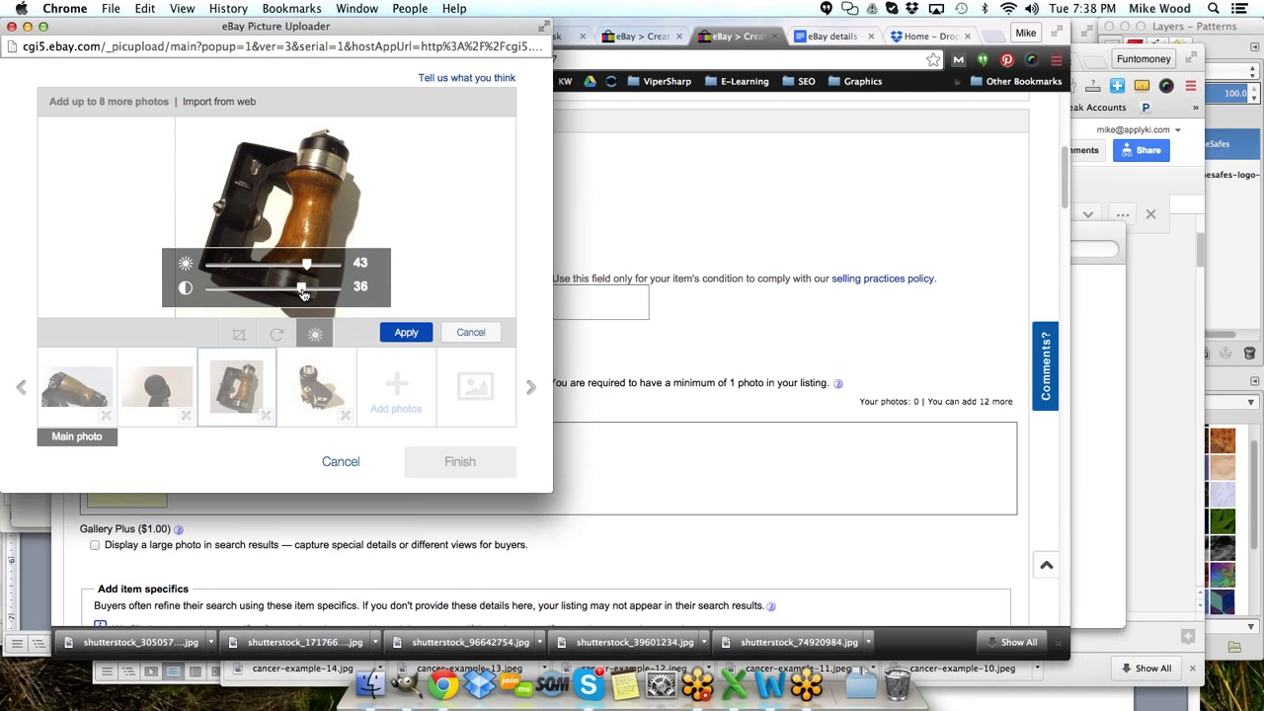
pyautogui.click(400, 332)
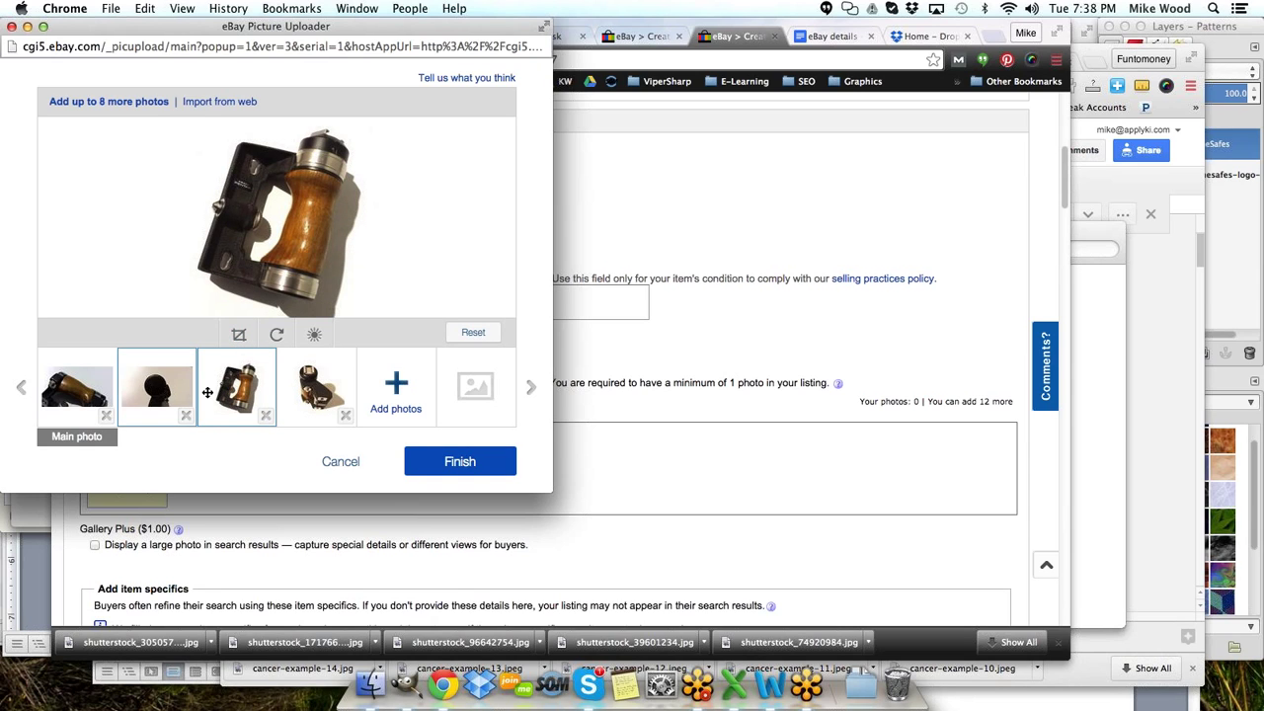
pyautogui.moveTo(236, 394); pyautogui.dragTo(143, 395)
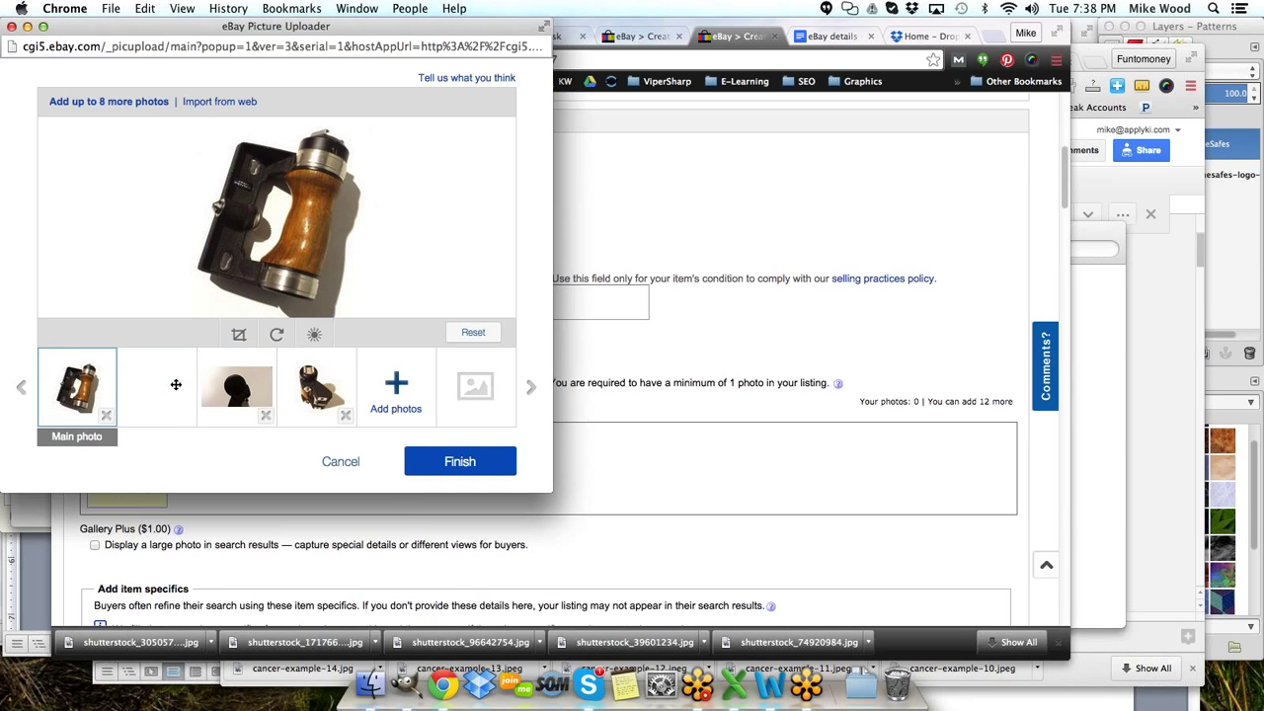
# - Crop a narrow strip off both sides of the close-up grip photo, now second in the row
pyautogui.click(144, 395)
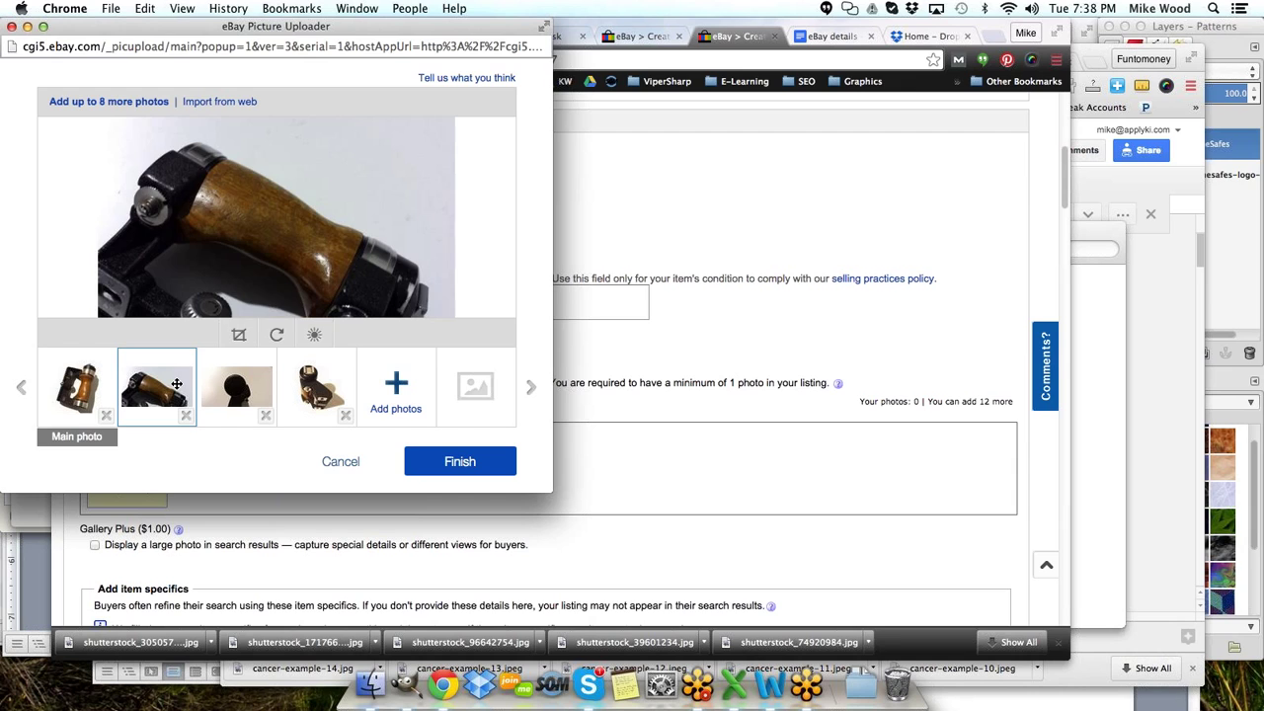
pyautogui.click(238, 335)
pyautogui.moveTo(205, 277); pyautogui.dragTo(115, 335)
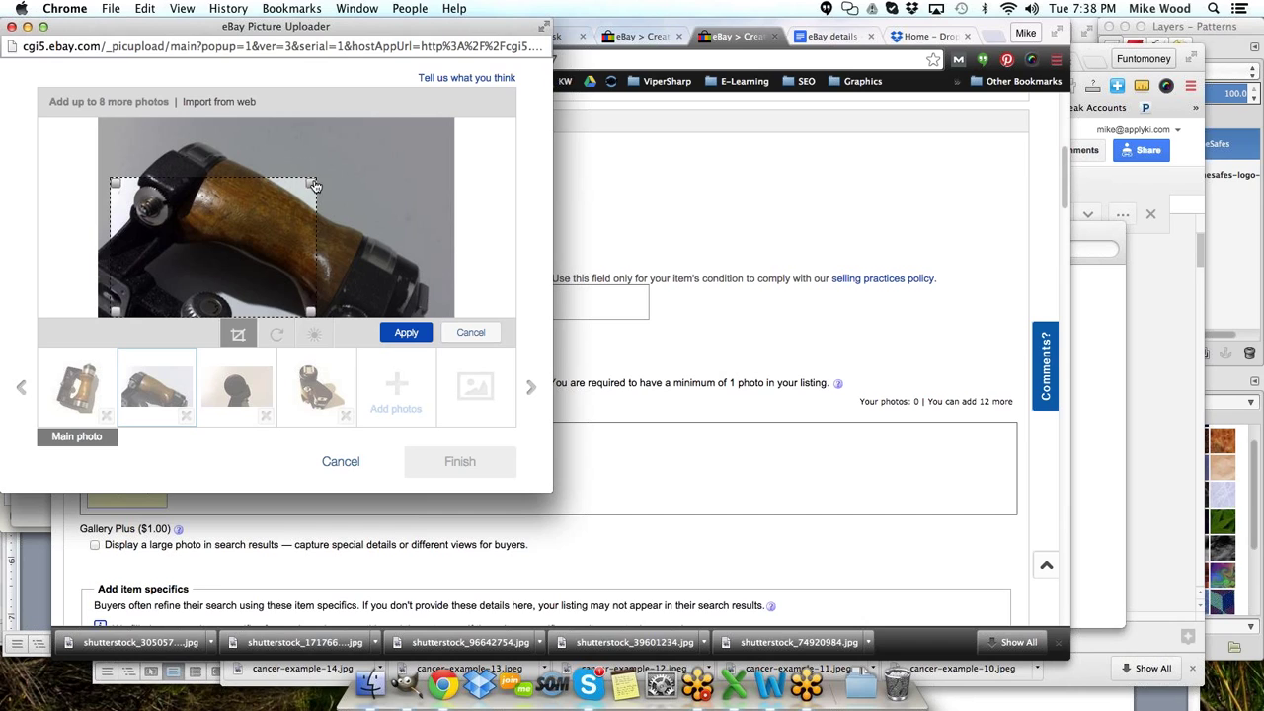
pyautogui.moveTo(315, 184); pyautogui.dragTo(431, 106)
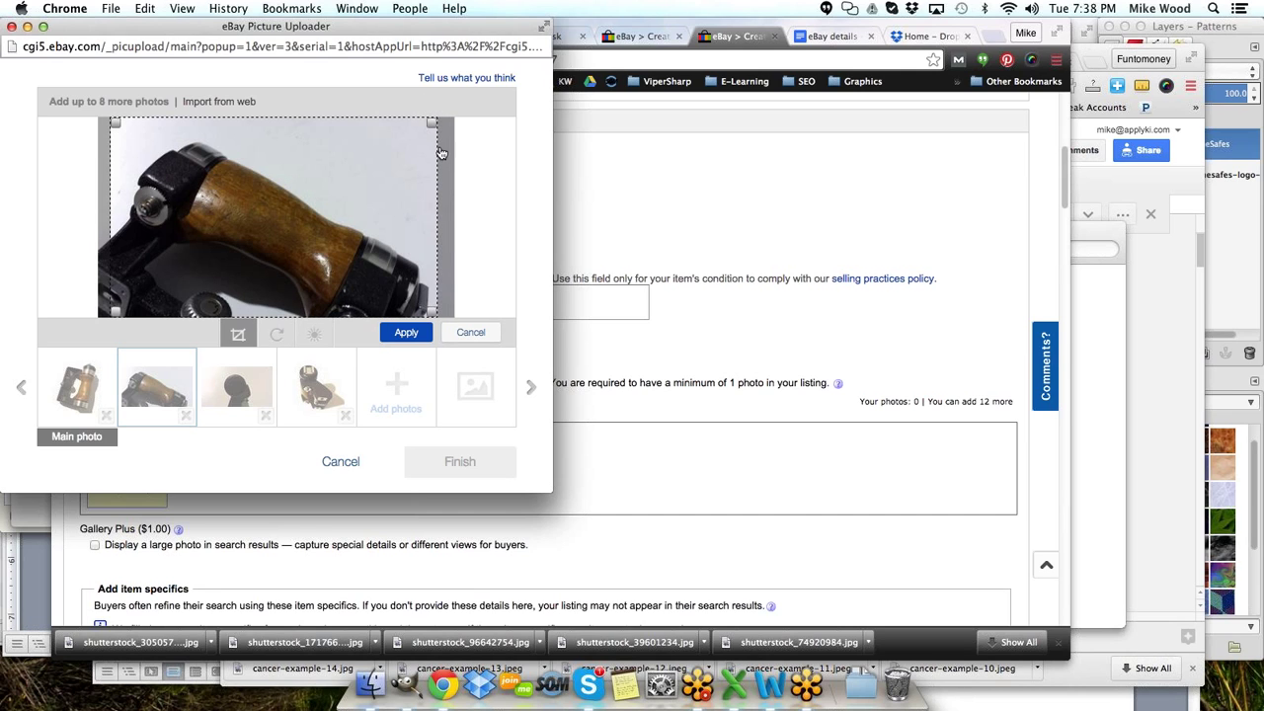
pyautogui.moveTo(432, 126); pyautogui.dragTo(428, 130)
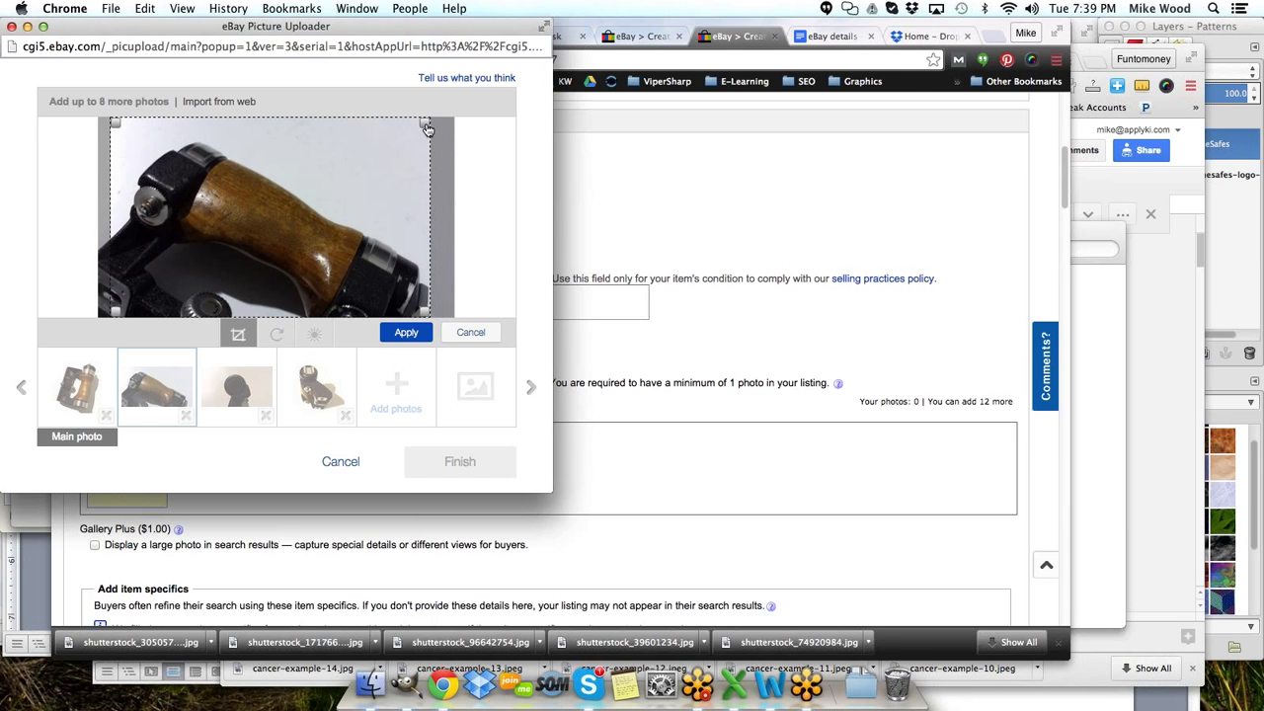
pyautogui.click(403, 335)
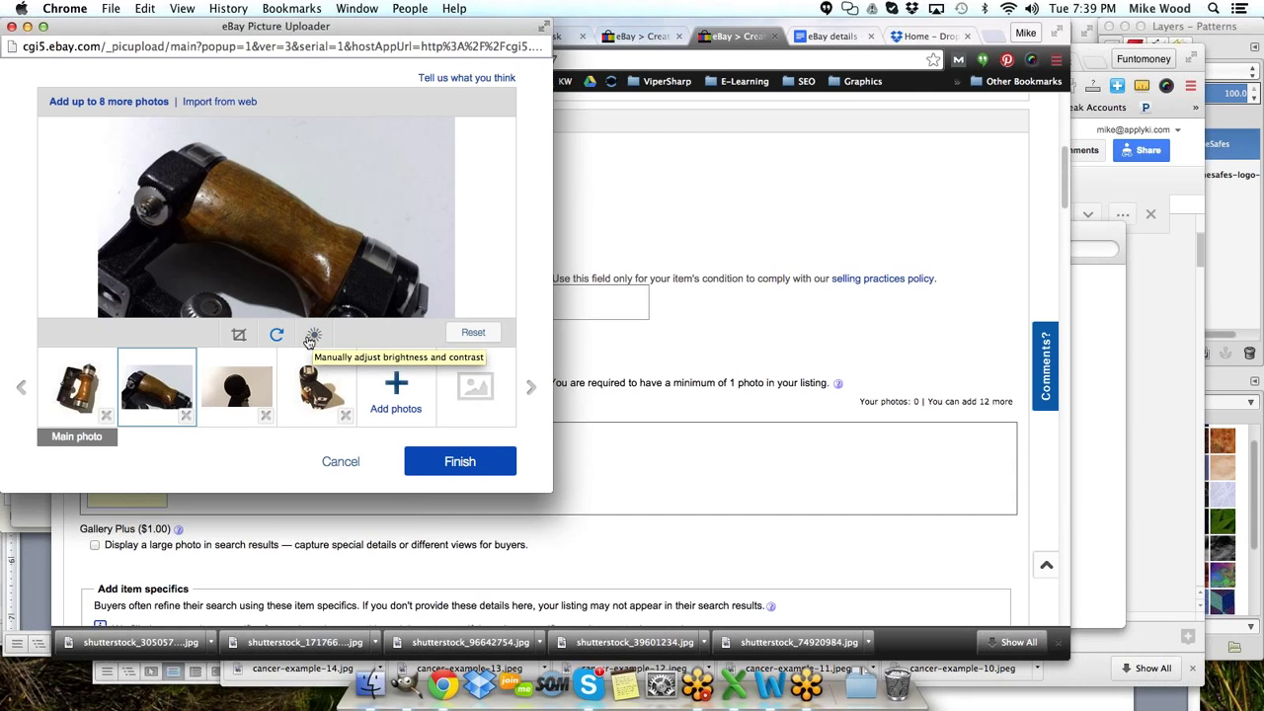
# - Set the close-up grip photo's brightness to 35 and contrast to 13, and apply the adjustment
pyautogui.click(313, 336)
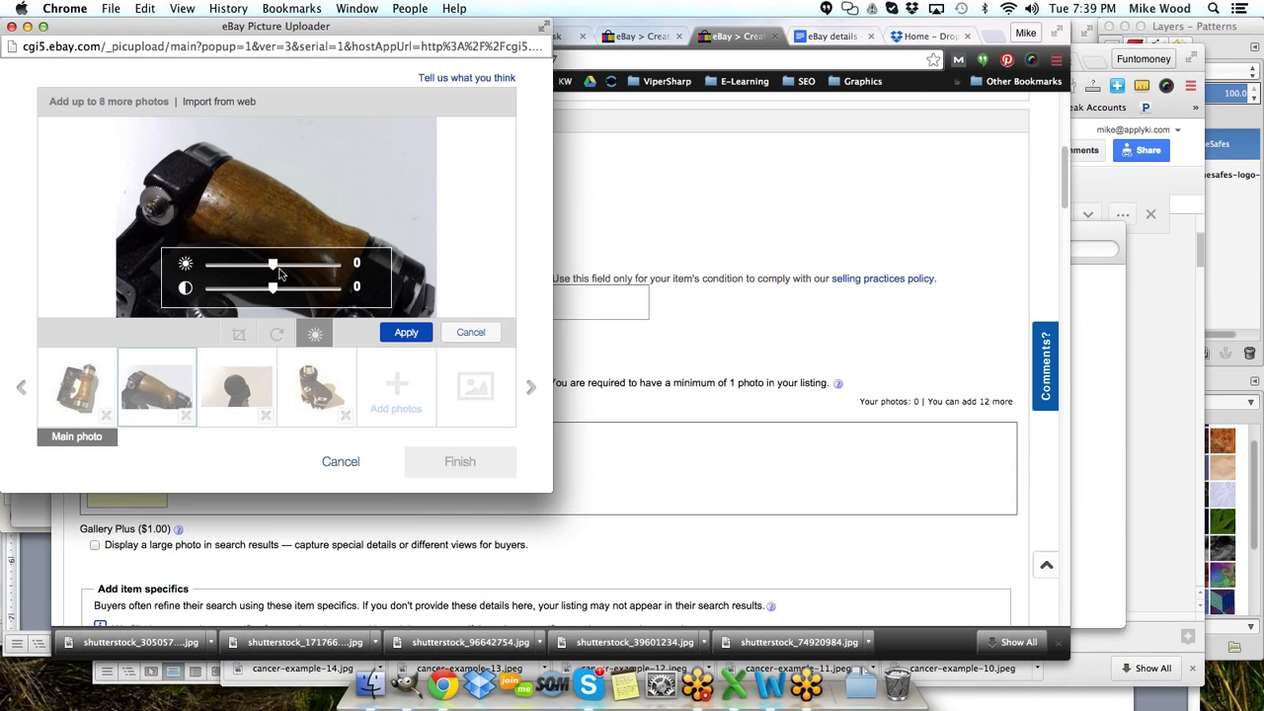
pyautogui.moveTo(275, 267)
pyautogui.mouseDown()
pyautogui.moveTo(300, 264)
pyautogui.moveTo(284, 288)
pyautogui.mouseUp()
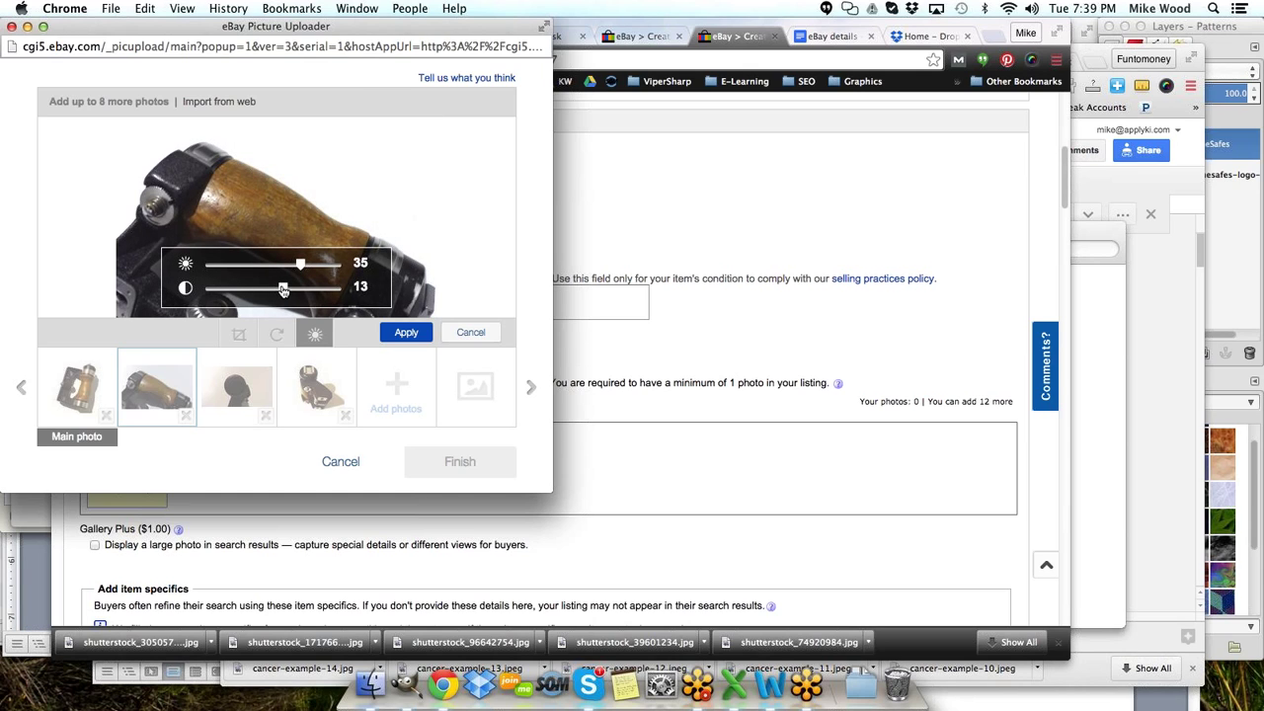
pyautogui.click(393, 335)
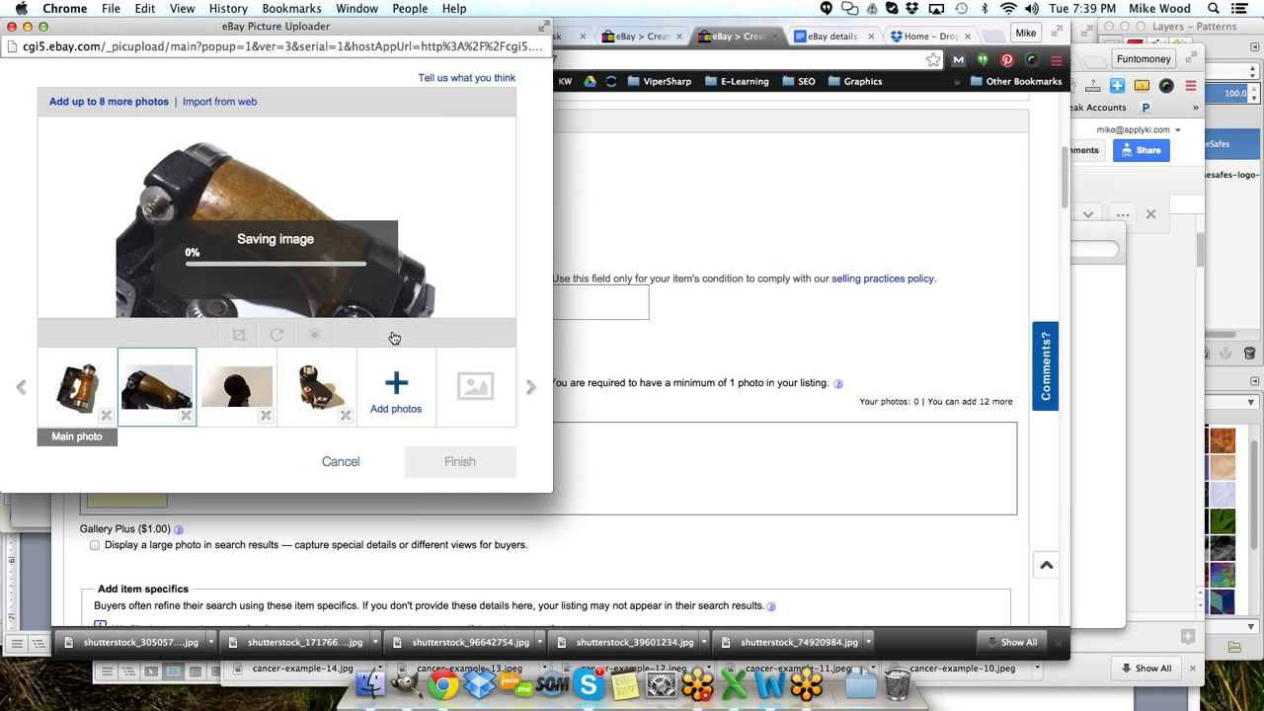
# - In the listing's Item Condition paragraph, insert "There are scratches in the wood of the handle" after "Item looks in good condition."
pyautogui.click(669, 508)
pyautogui.scroll(-5, 498, 431)
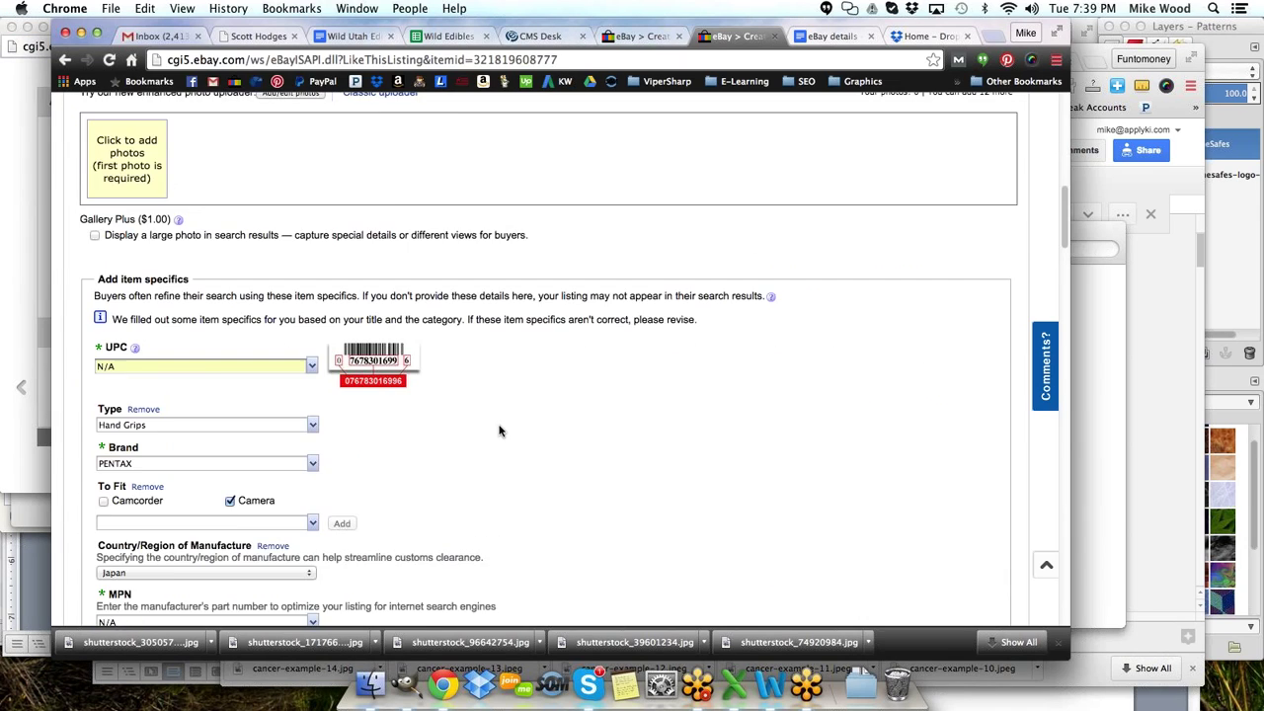
pyautogui.scroll(-10, 498, 431)
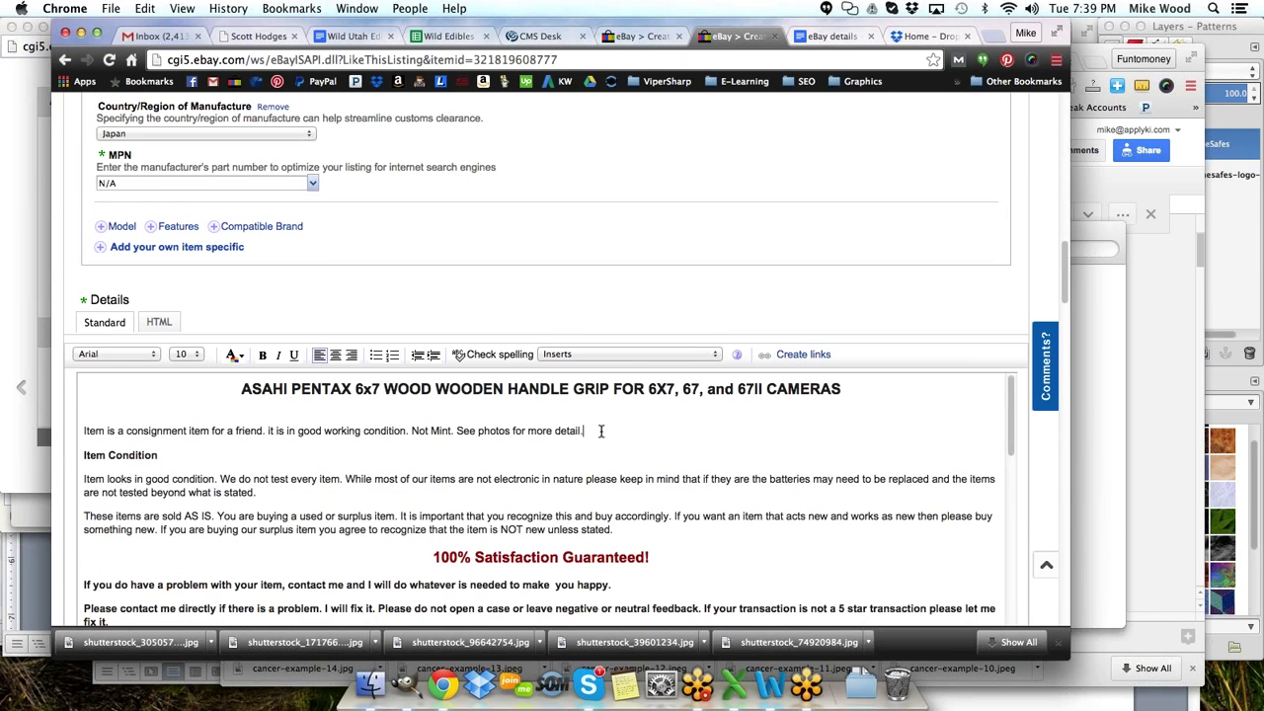
pyautogui.click(222, 479)
pyautogui.write('There are so')
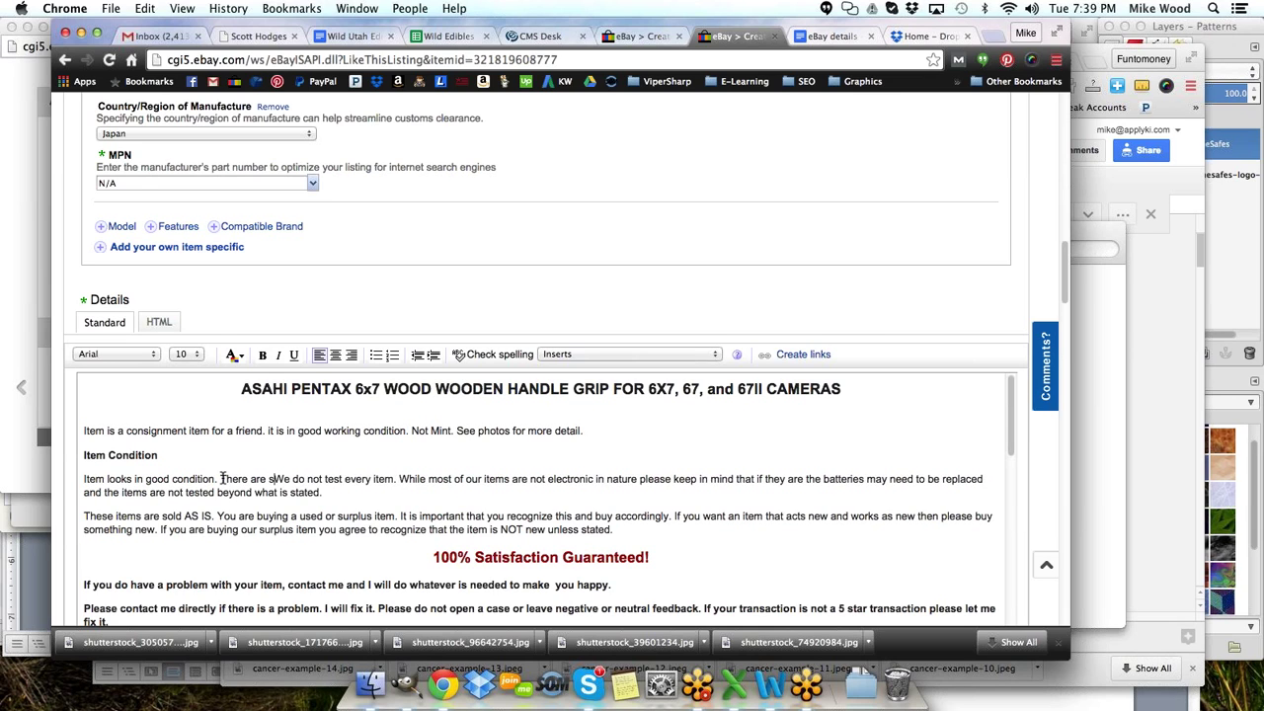
pyautogui.write('ratches ')
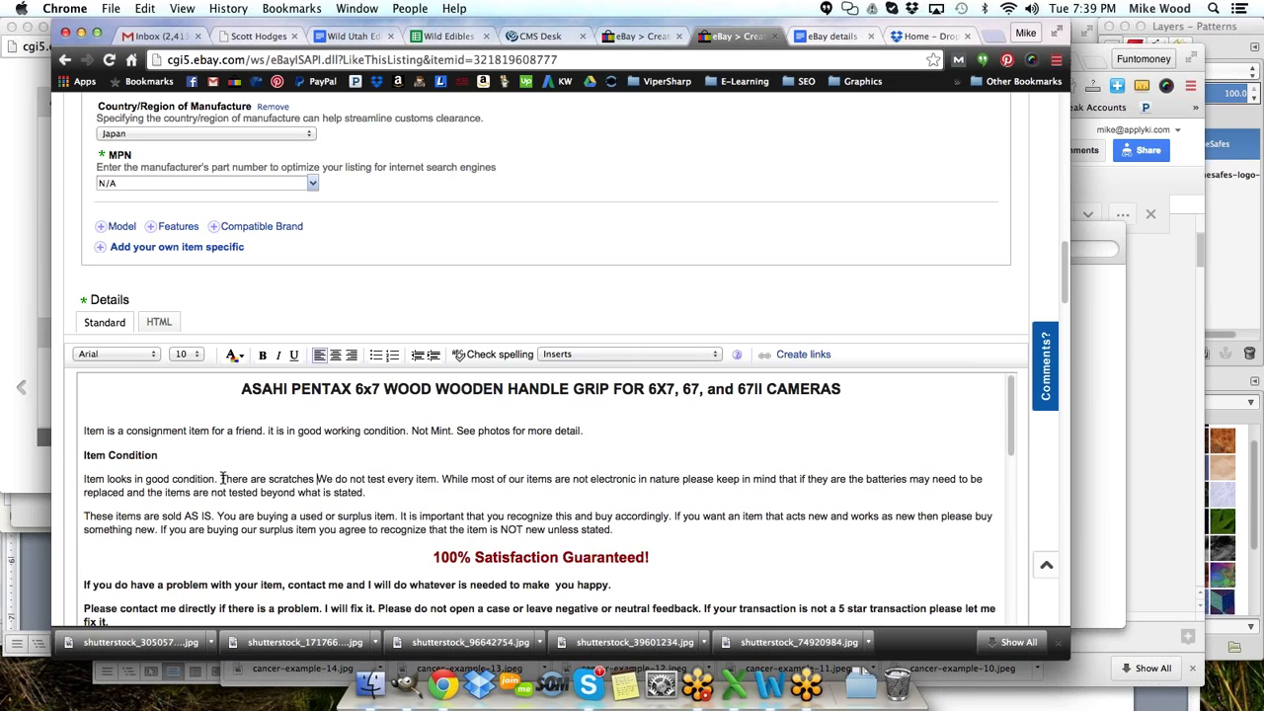
pyautogui.write('in the wood of the ')
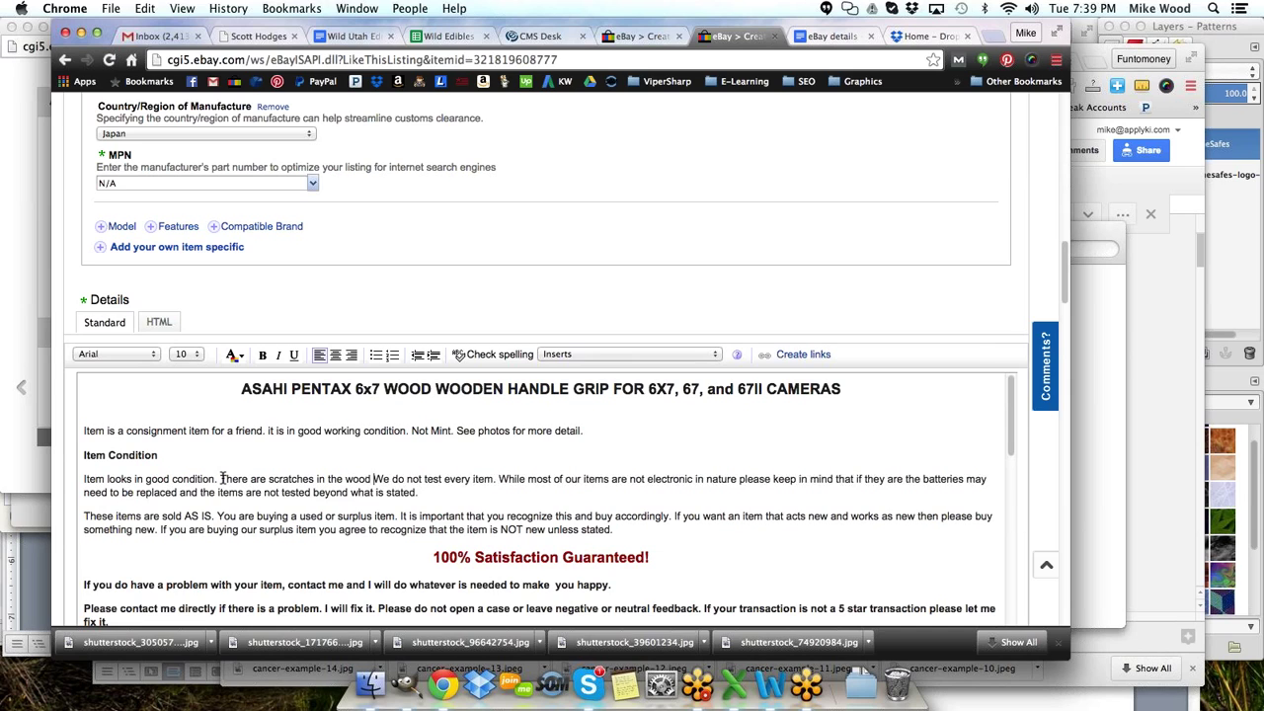
pyautogui.write('handle')
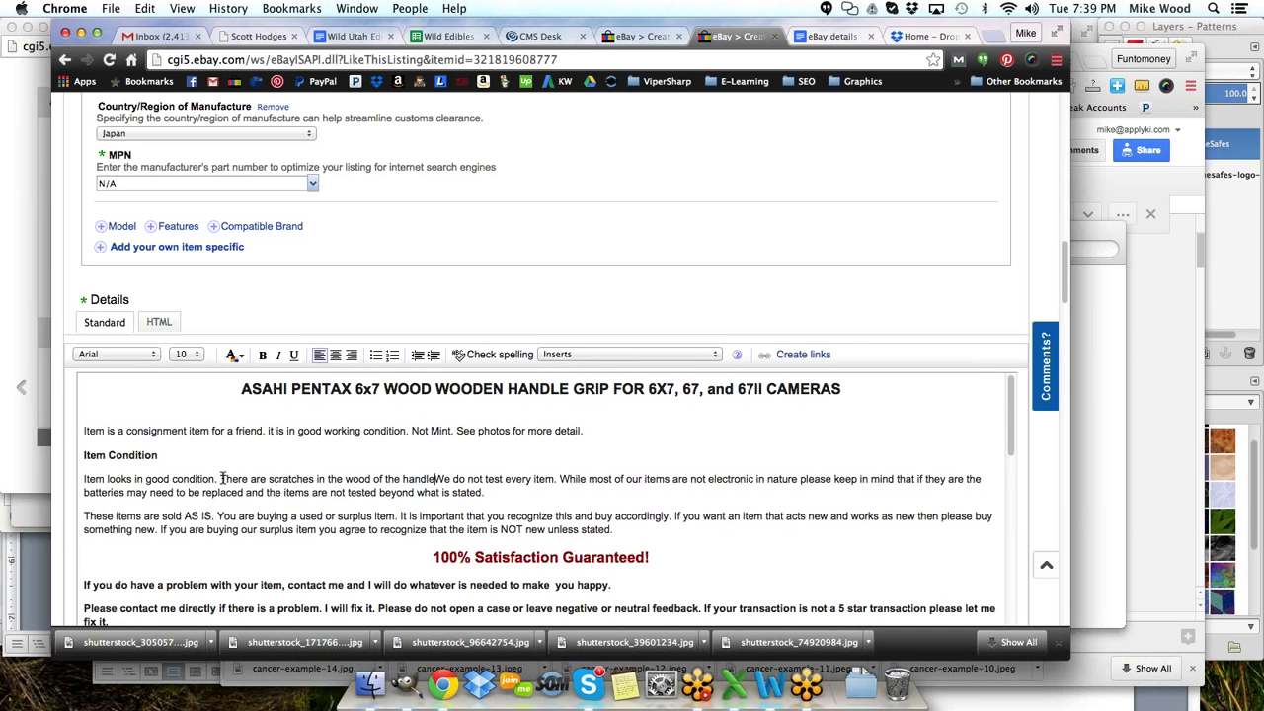
# - Continue the scratches sentence with "and some small scratches in the blakc paint. See photos."
pyautogui.write(' and s')
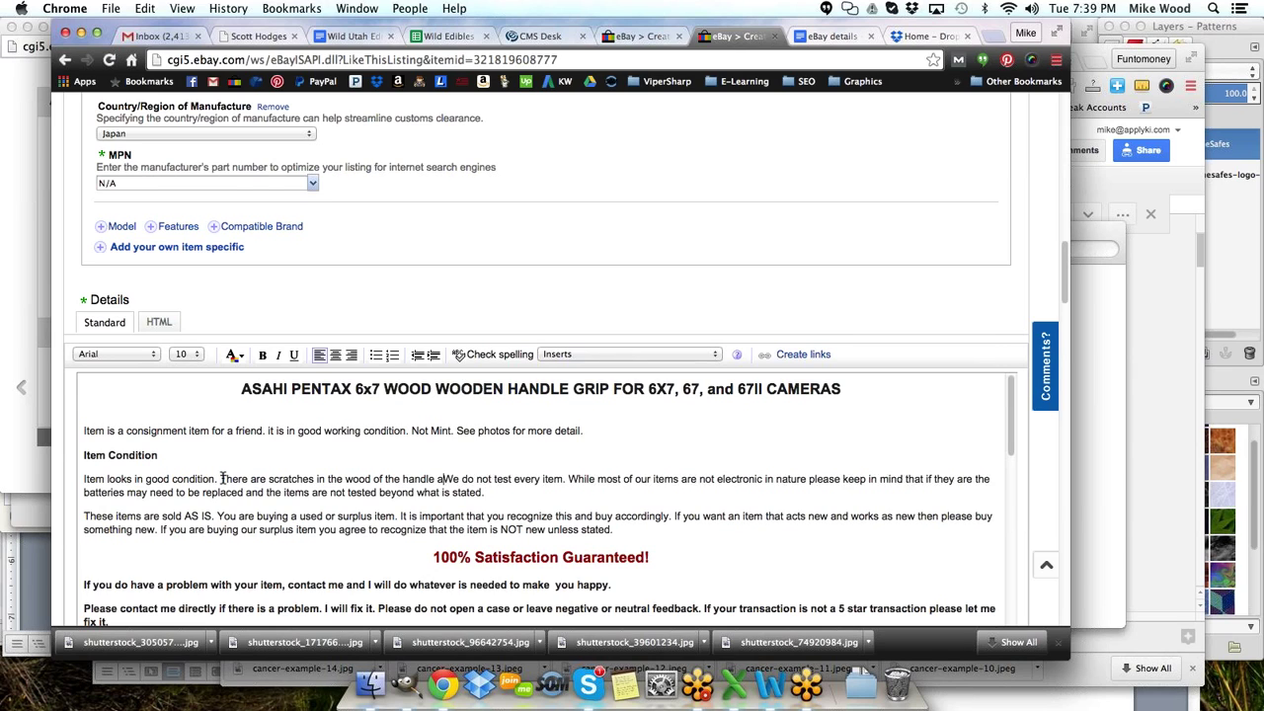
pyautogui.write('ome ')
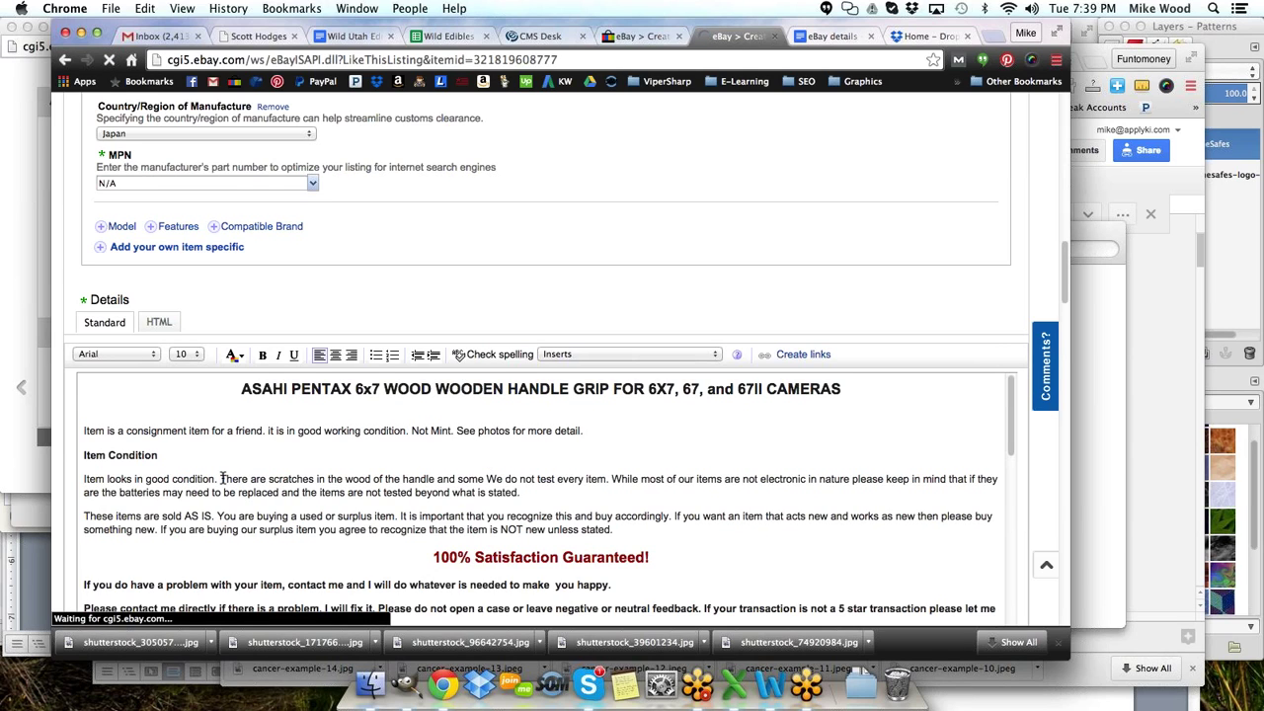
pyautogui.write('small paint')
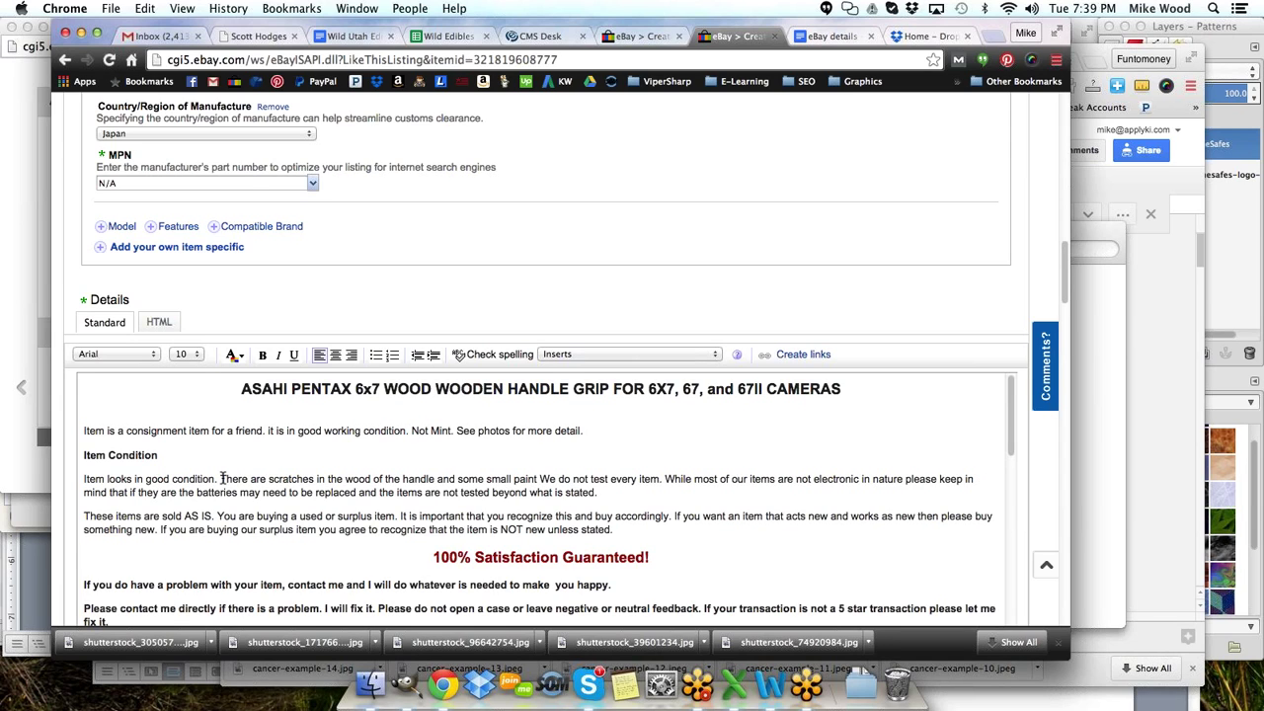
pyautogui.press('BackSpace')
pyautogui.press('BackSpace')
pyautogui.press('BackSpace')
pyautogui.press('BackSpace')
pyautogui.press('BackSpace')
pyautogui.press('BackSpace')
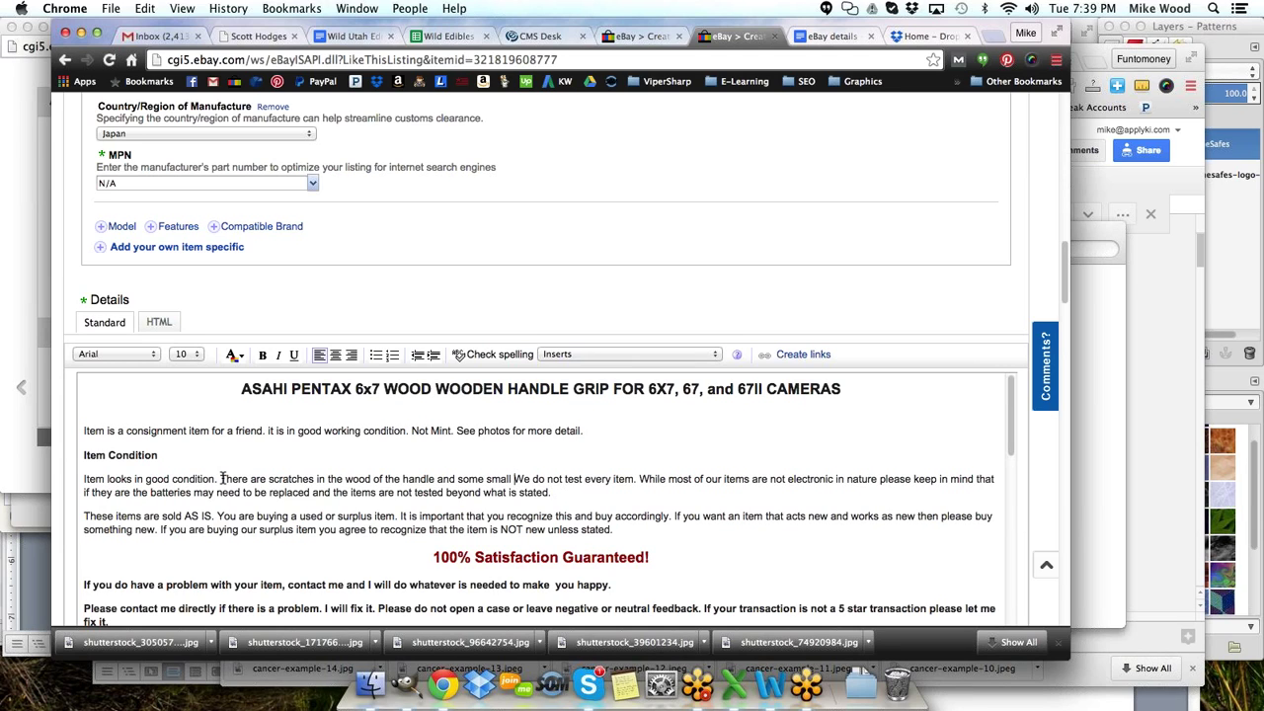
pyautogui.write('scratches ')
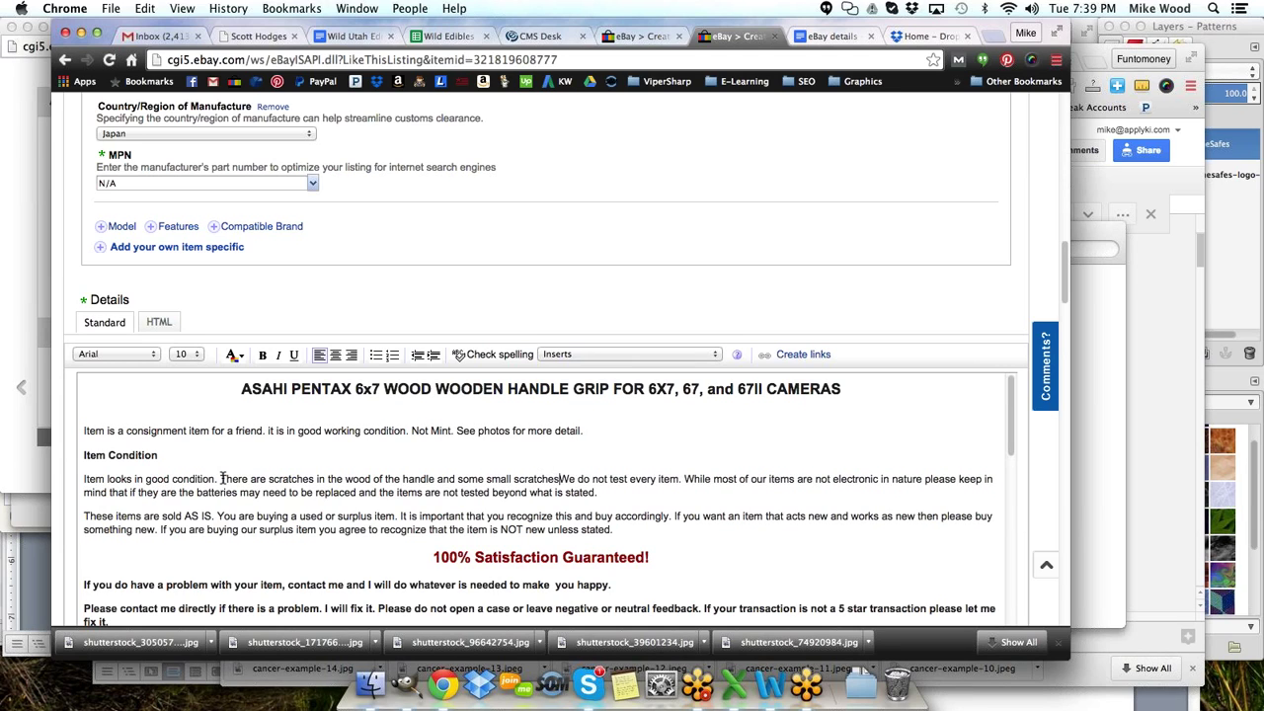
pyautogui.write('in ')
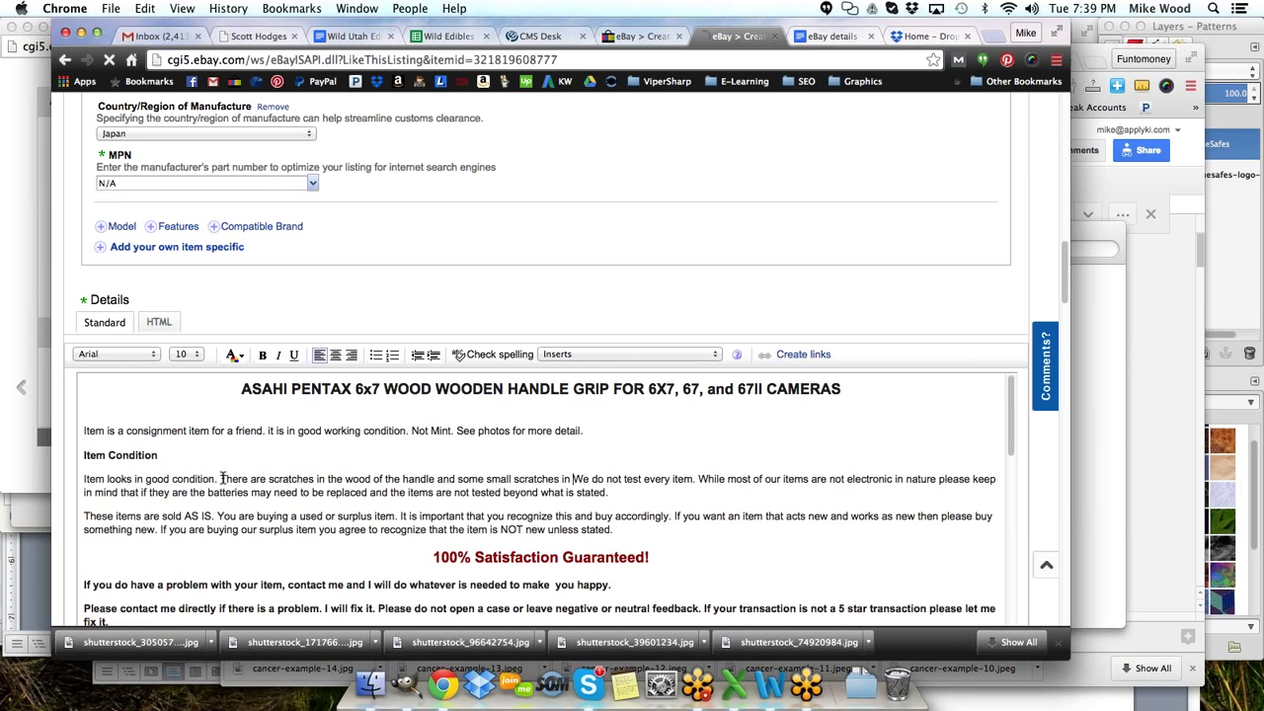
pyautogui.write('the blakc paint. ')
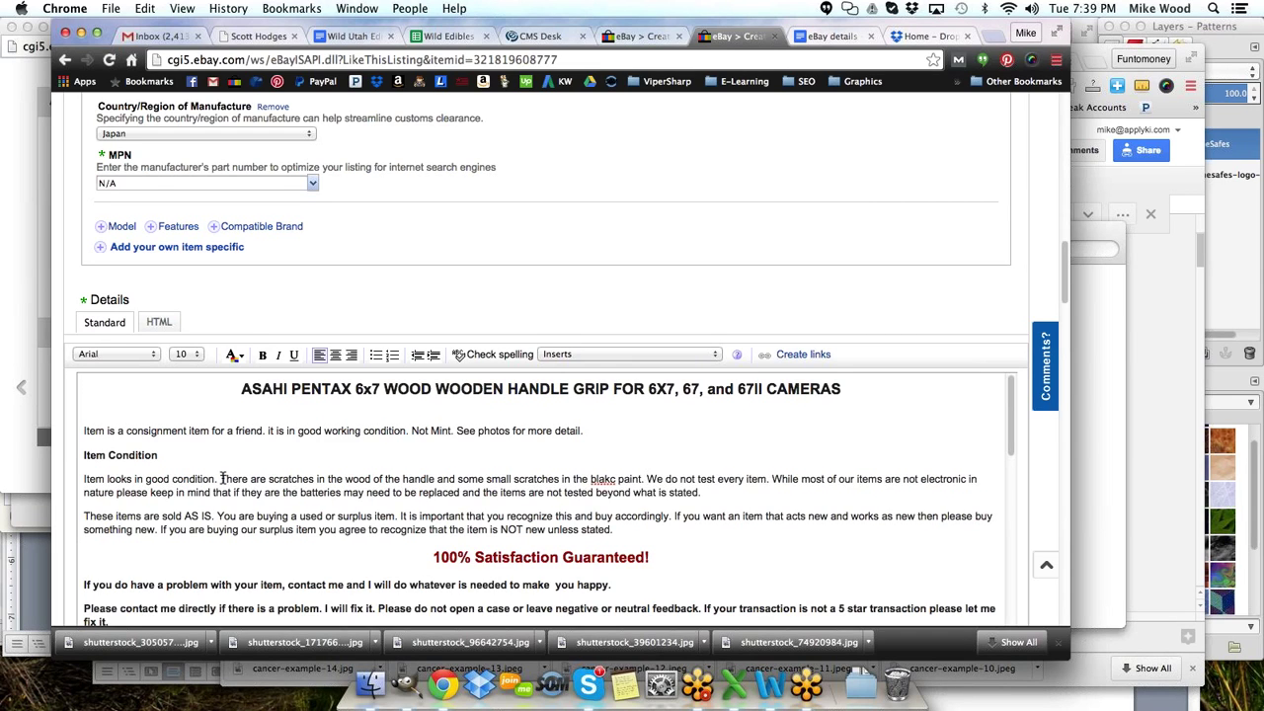
pyautogui.write('See P')
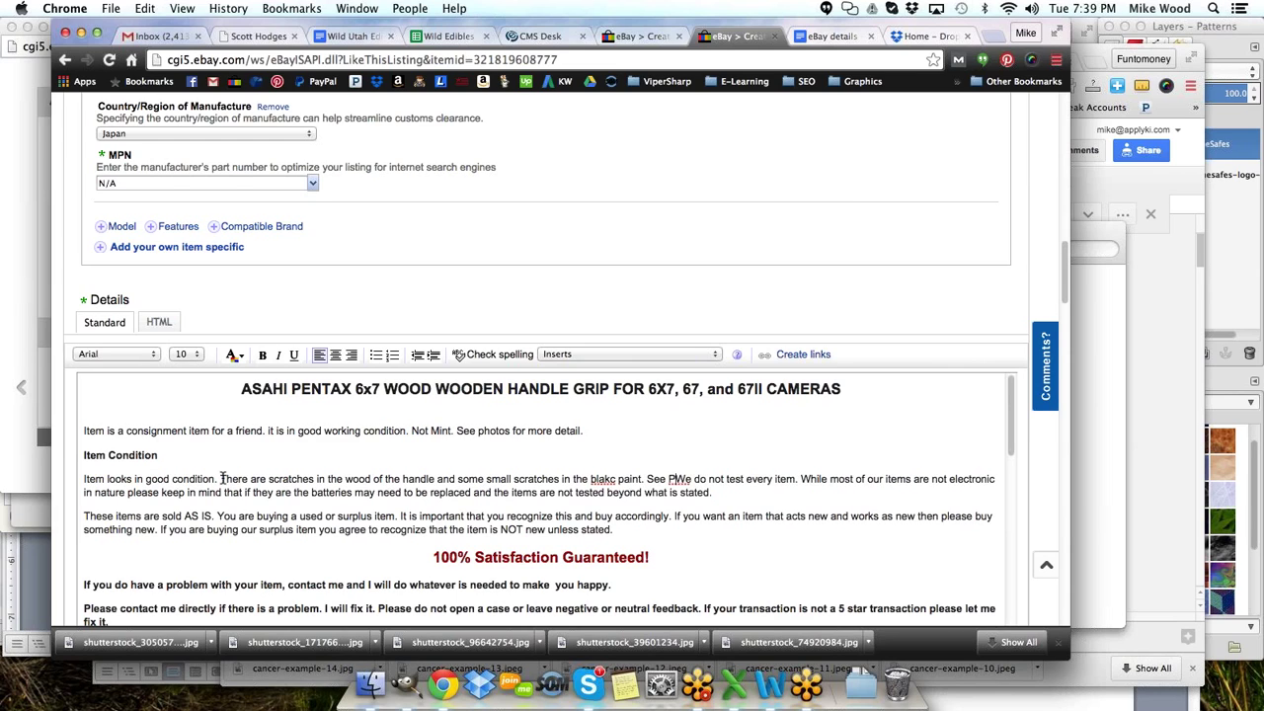
pyautogui.write('hot')
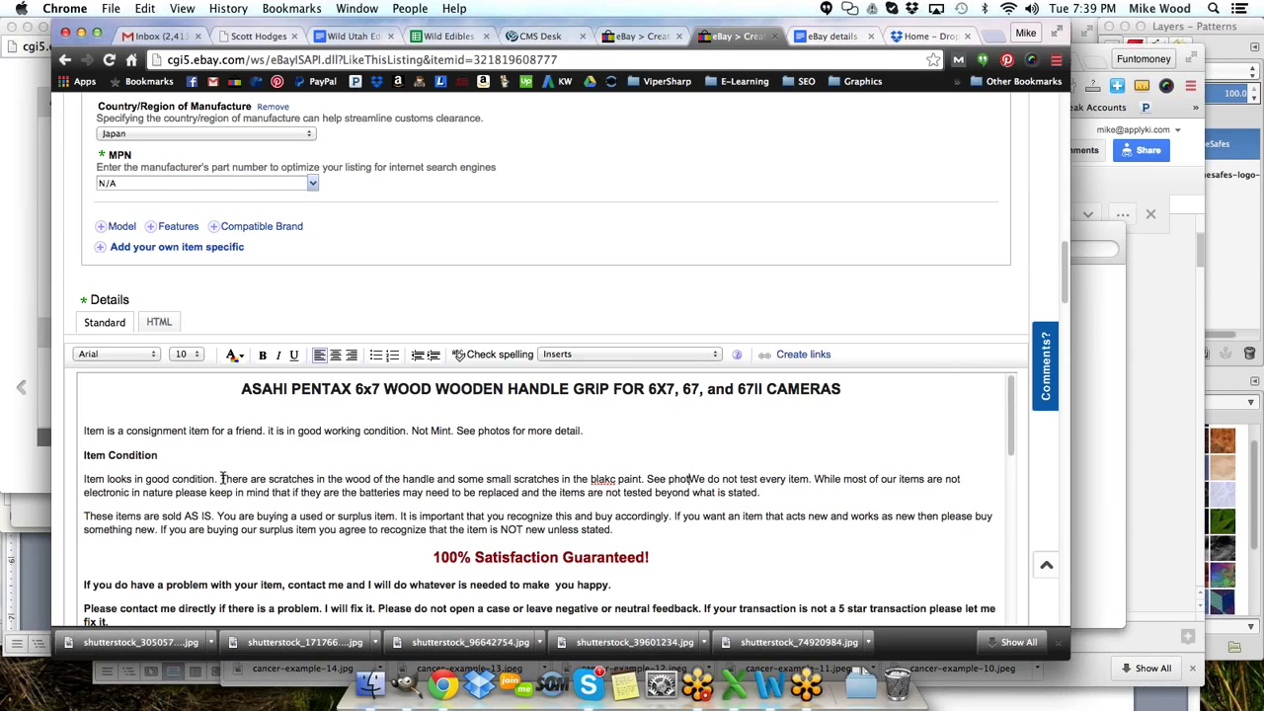
pyautogui.write('os.')
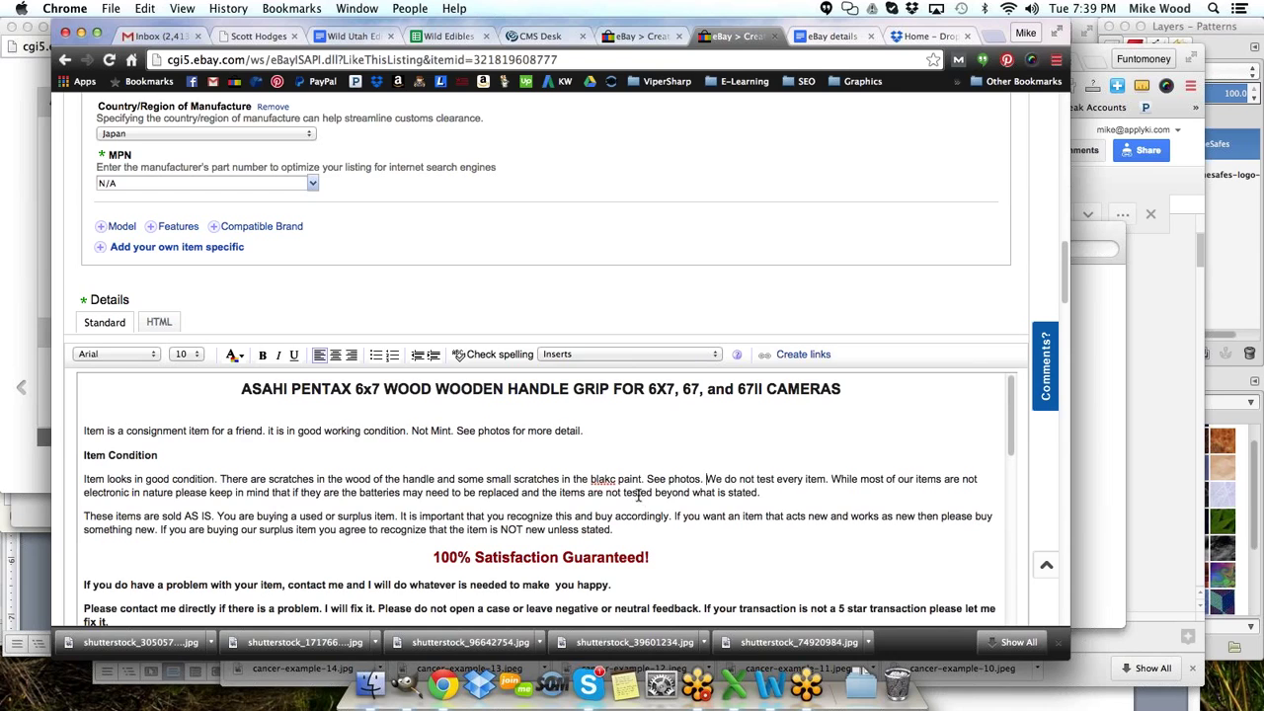
# - Correct the misspelled word "blakc" to "black" in the listing's Item Condition paragraph
pyautogui.rightClick(611, 481)
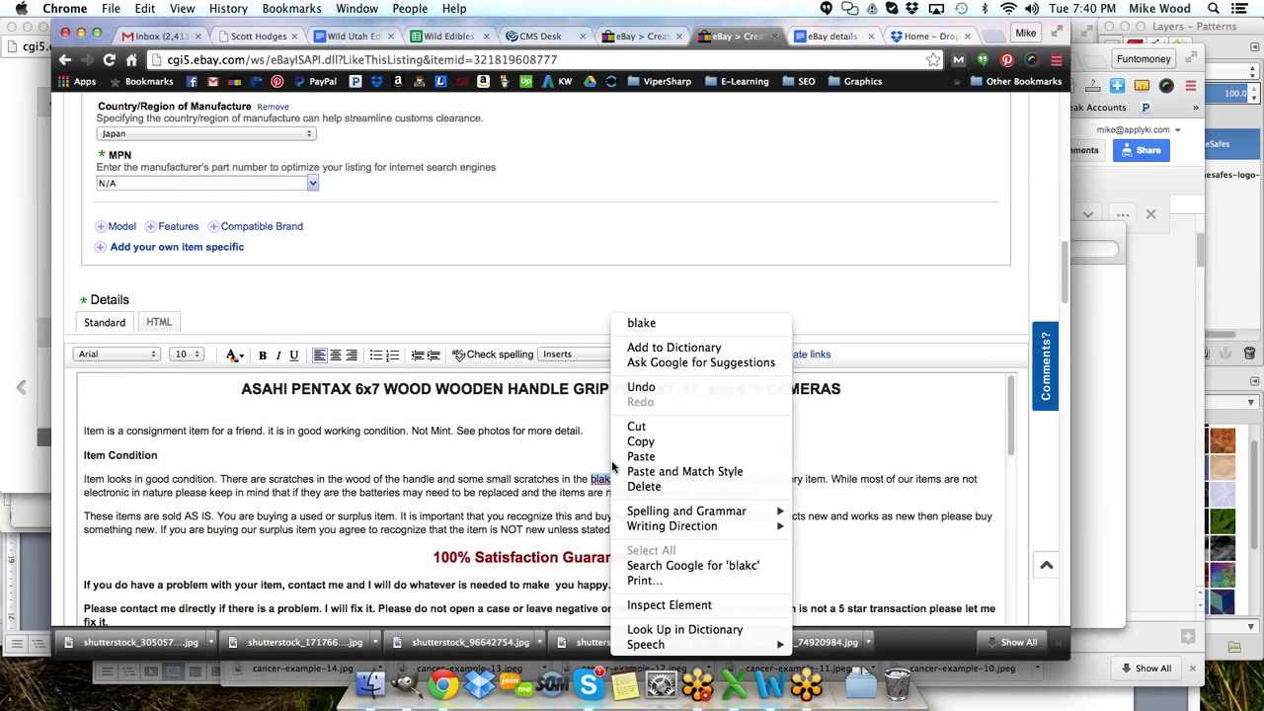
pyautogui.click(642, 324)
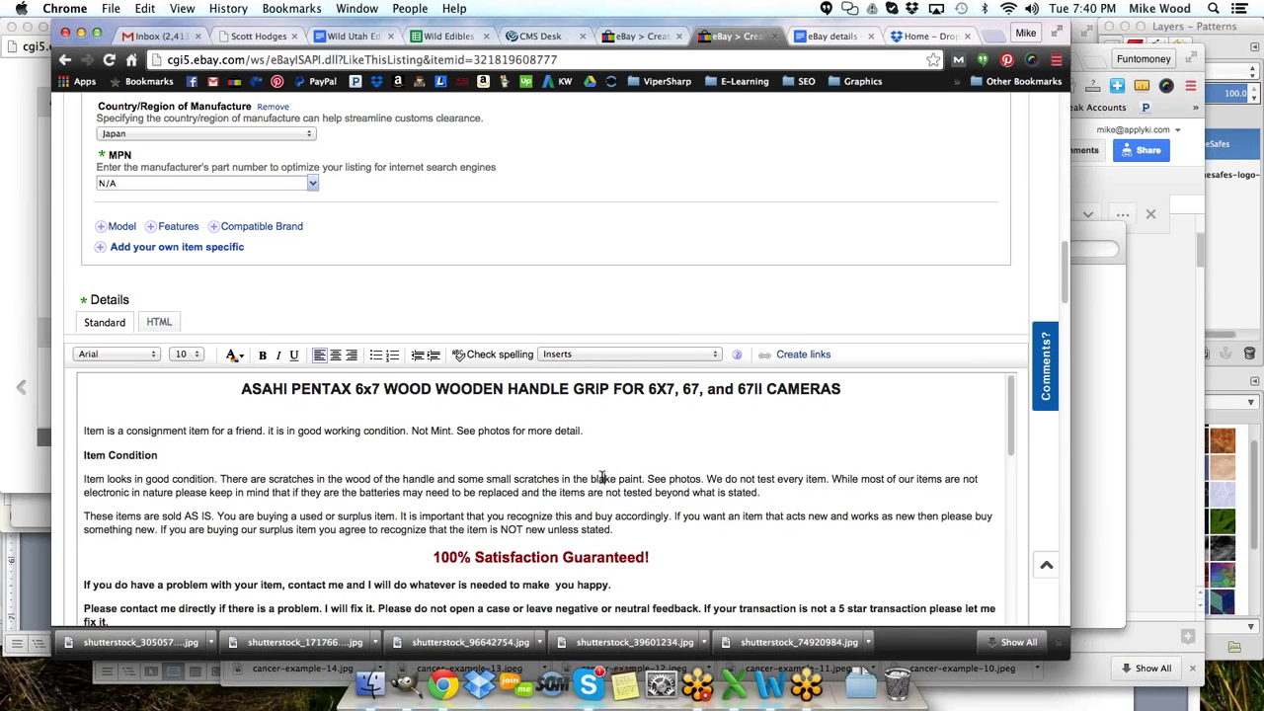
pyautogui.press('BackSpace')
pyautogui.press('BackSpace')
pyautogui.write('ck')
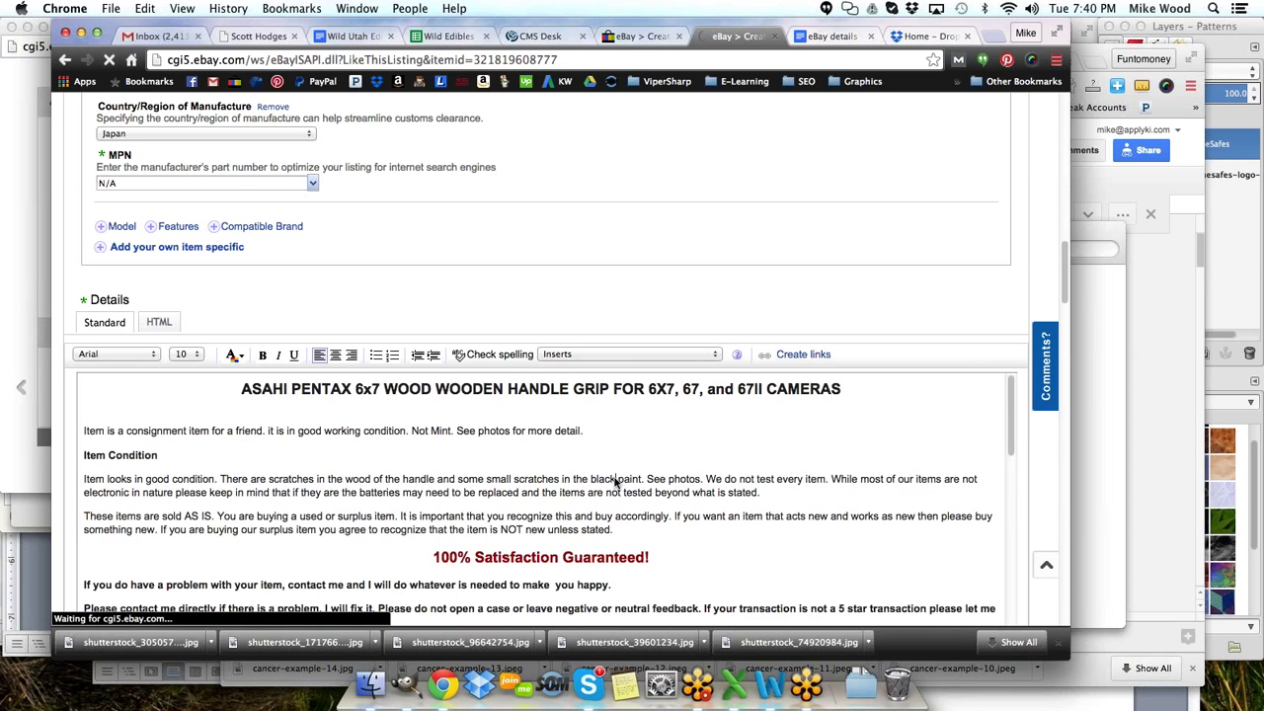
# - Dismiss the Google Calendar appointment reminder and return to the eBay listing's description
pyautogui.click(1250, 64)
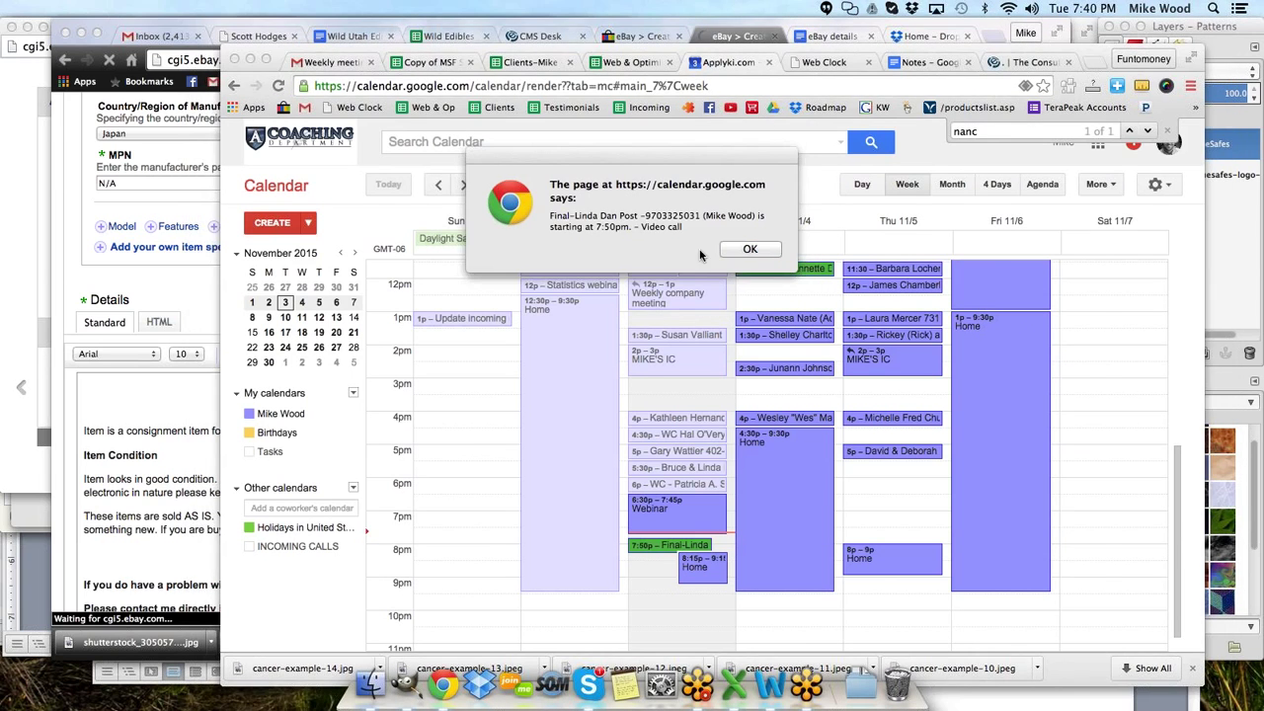
pyautogui.click(751, 249)
pyautogui.press('super+grave')
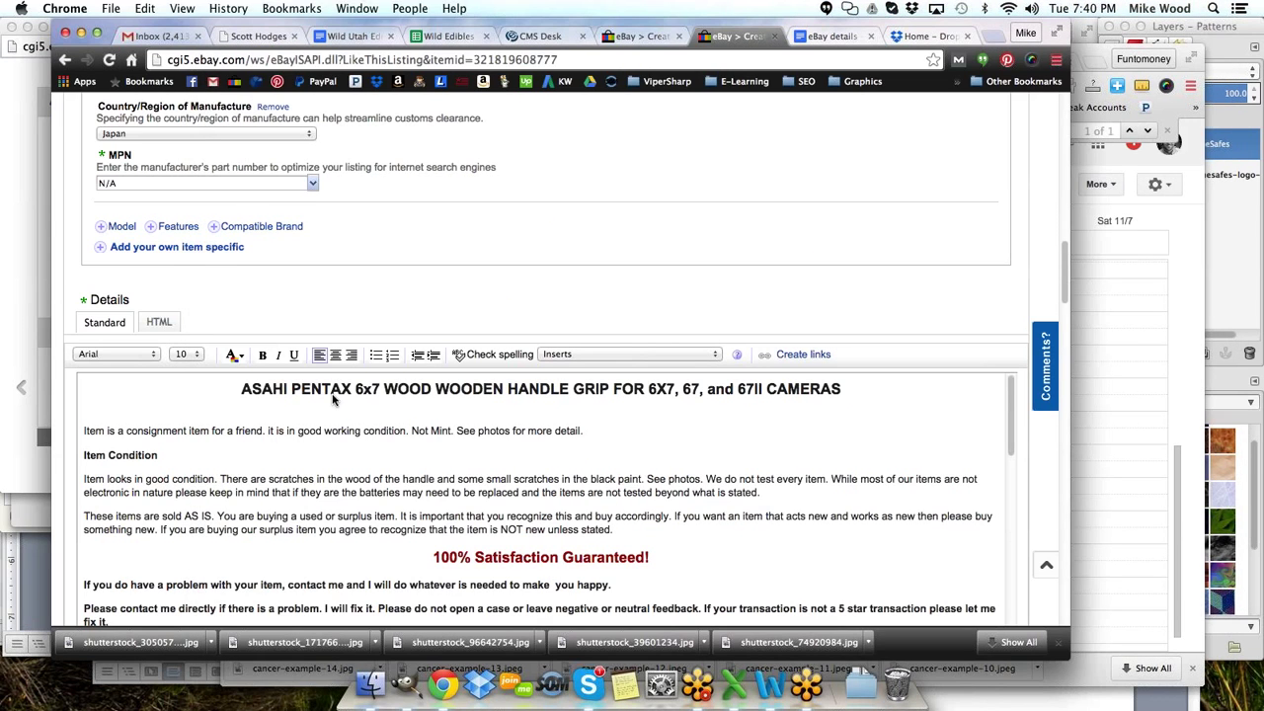
pyautogui.click(1090, 316)
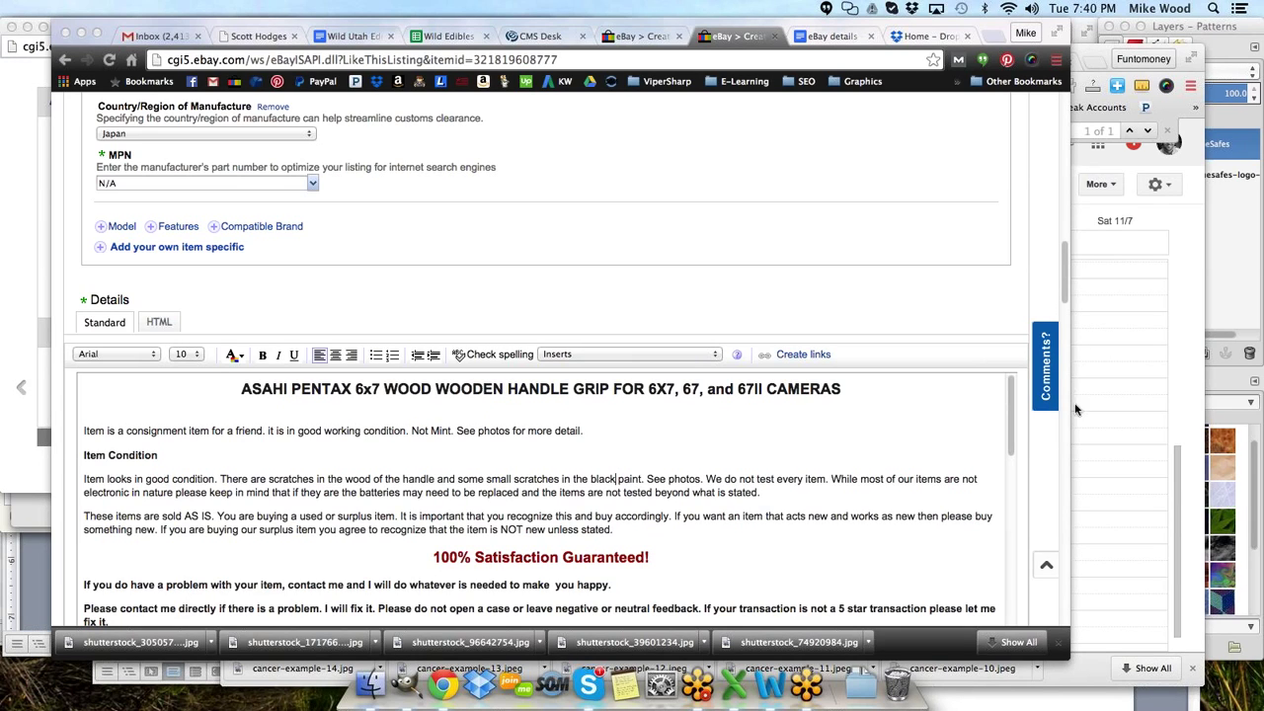
pyautogui.click(466, 397)
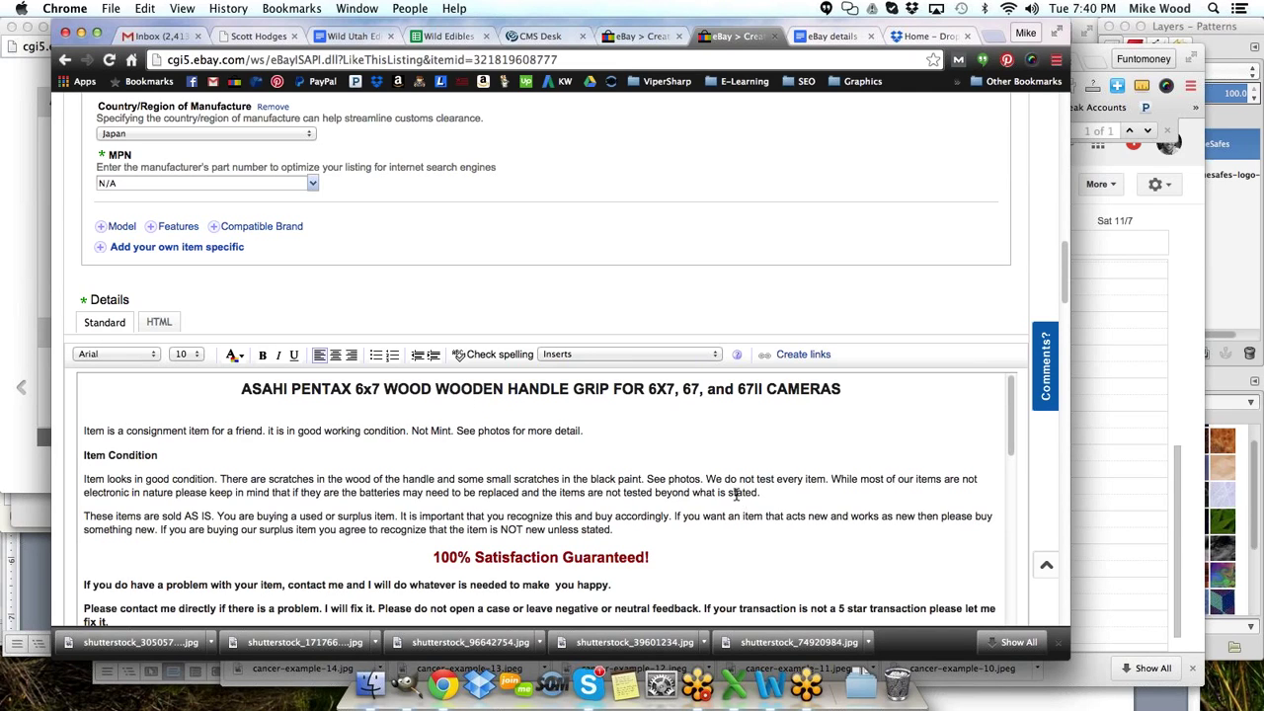
# - In the eBay Picture Uploader, crop the third photo to a roughly square area around the grip's round black end
pyautogui.scroll(15, 559, 499)
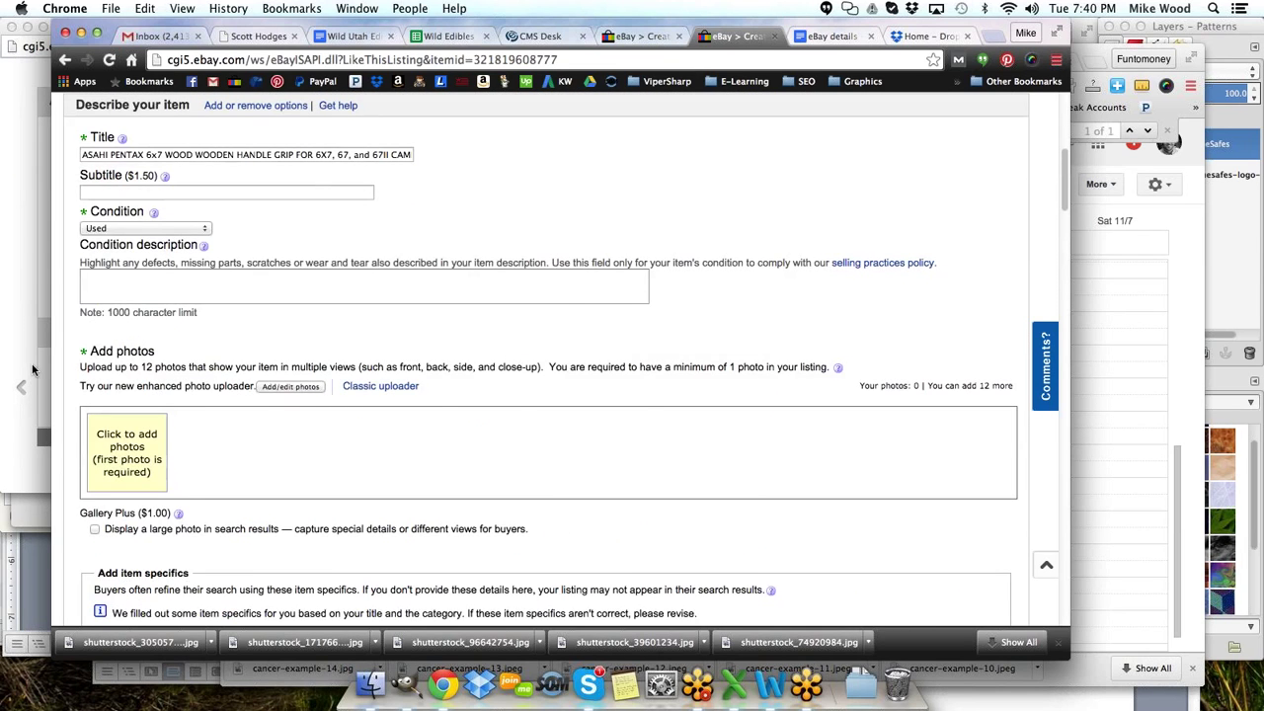
pyautogui.click(8, 341)
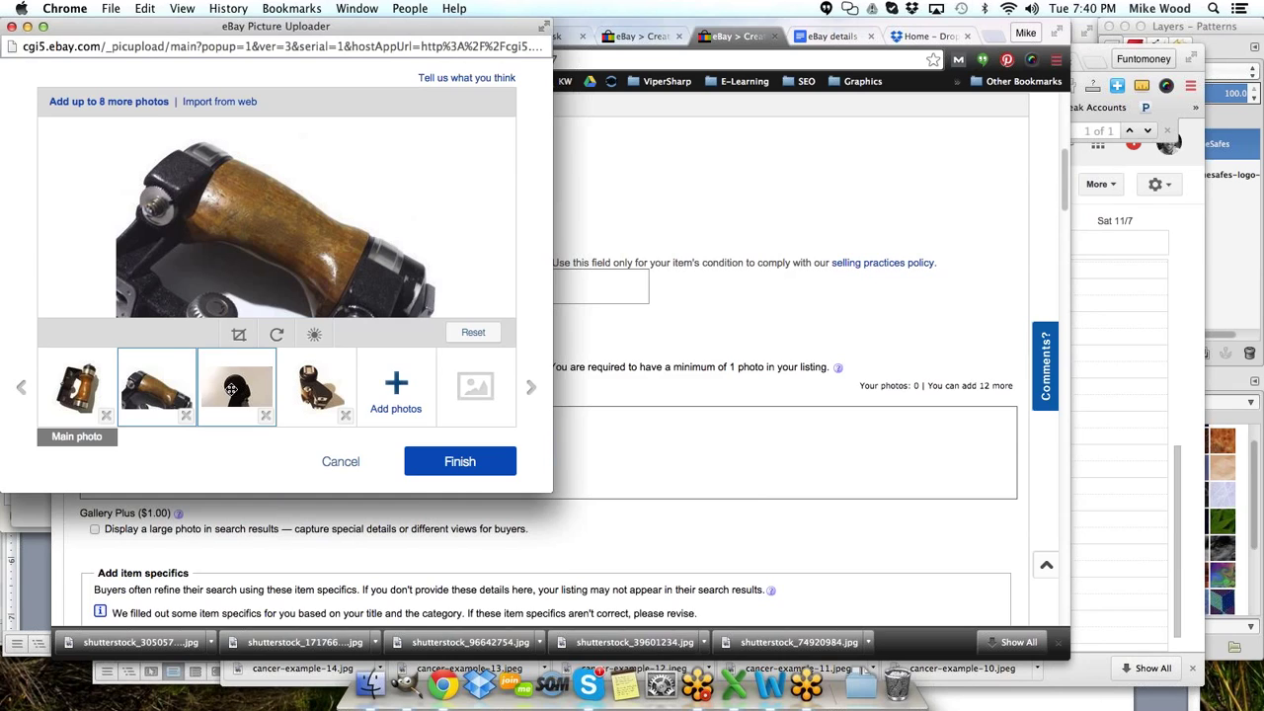
pyautogui.click(235, 385)
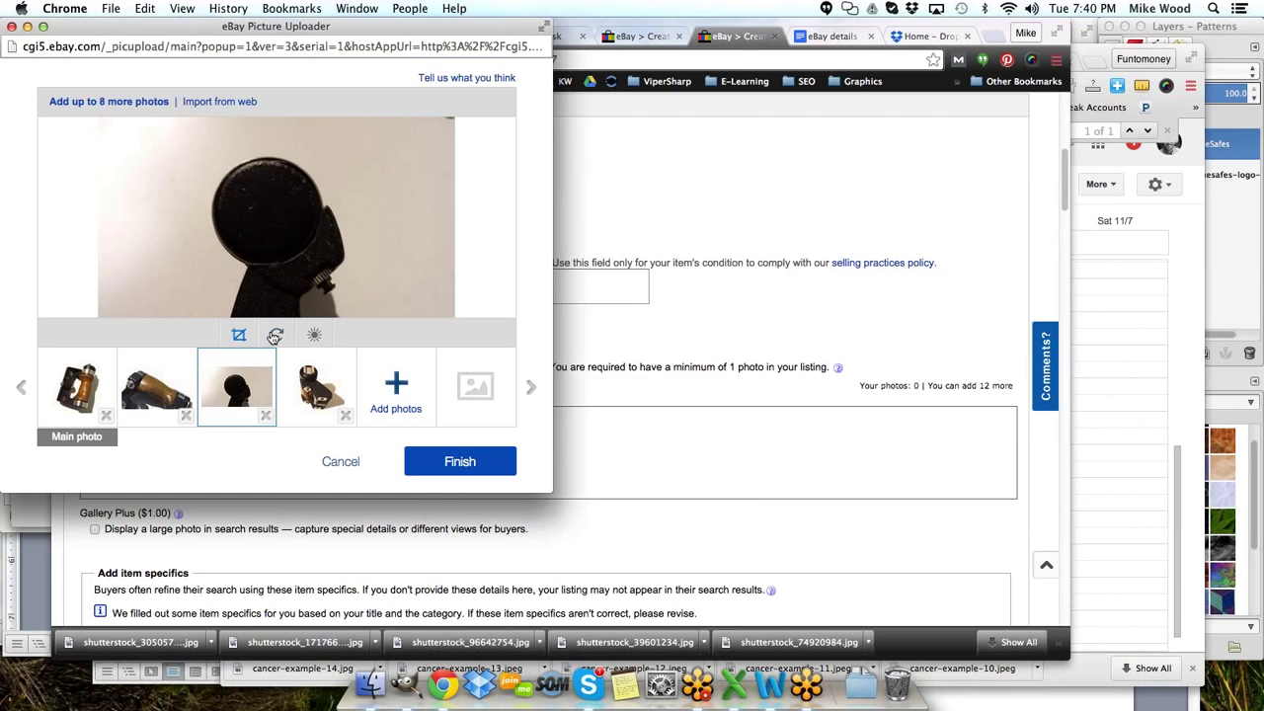
pyautogui.click(238, 335)
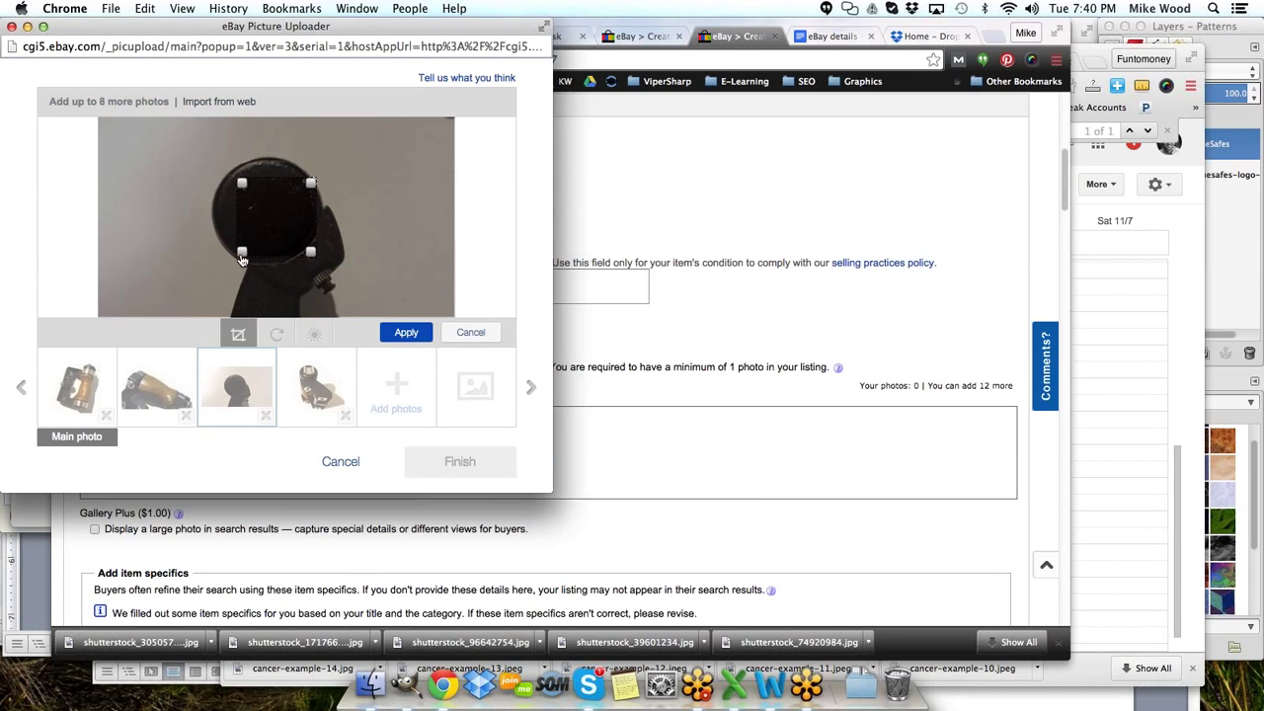
pyautogui.moveTo(240, 251); pyautogui.dragTo(185, 312)
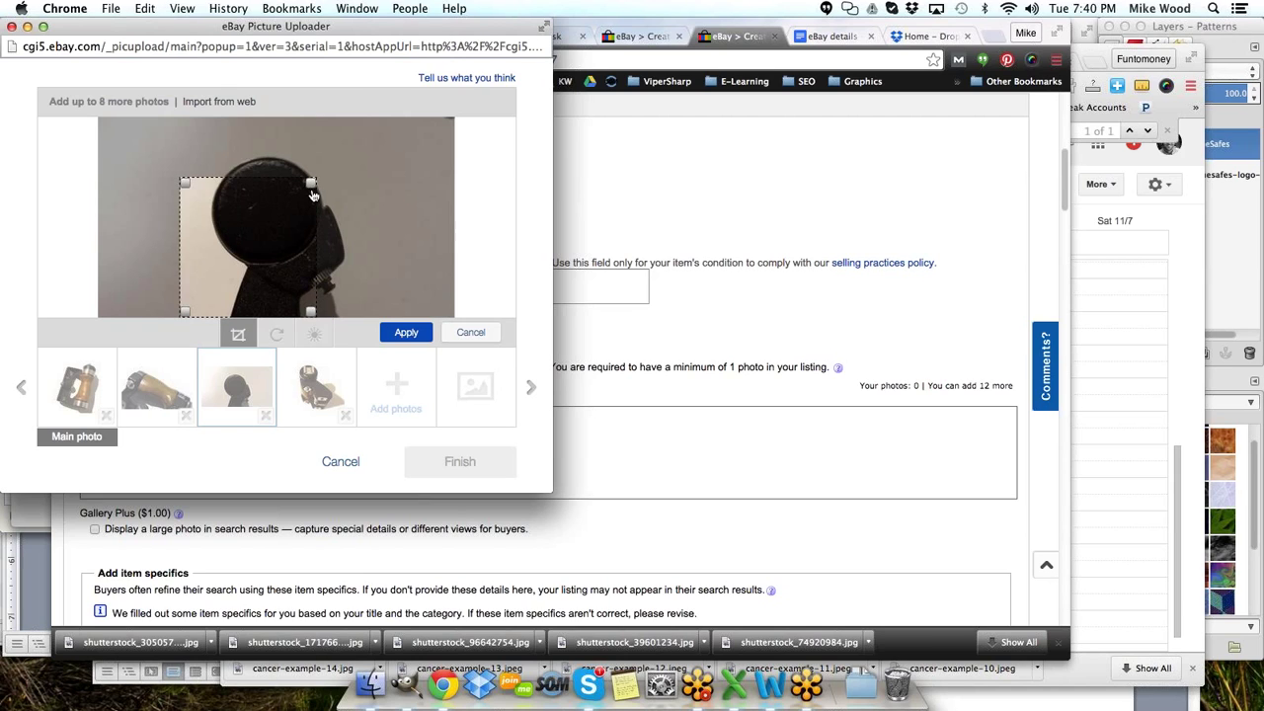
pyautogui.moveTo(311, 185); pyautogui.dragTo(365, 140)
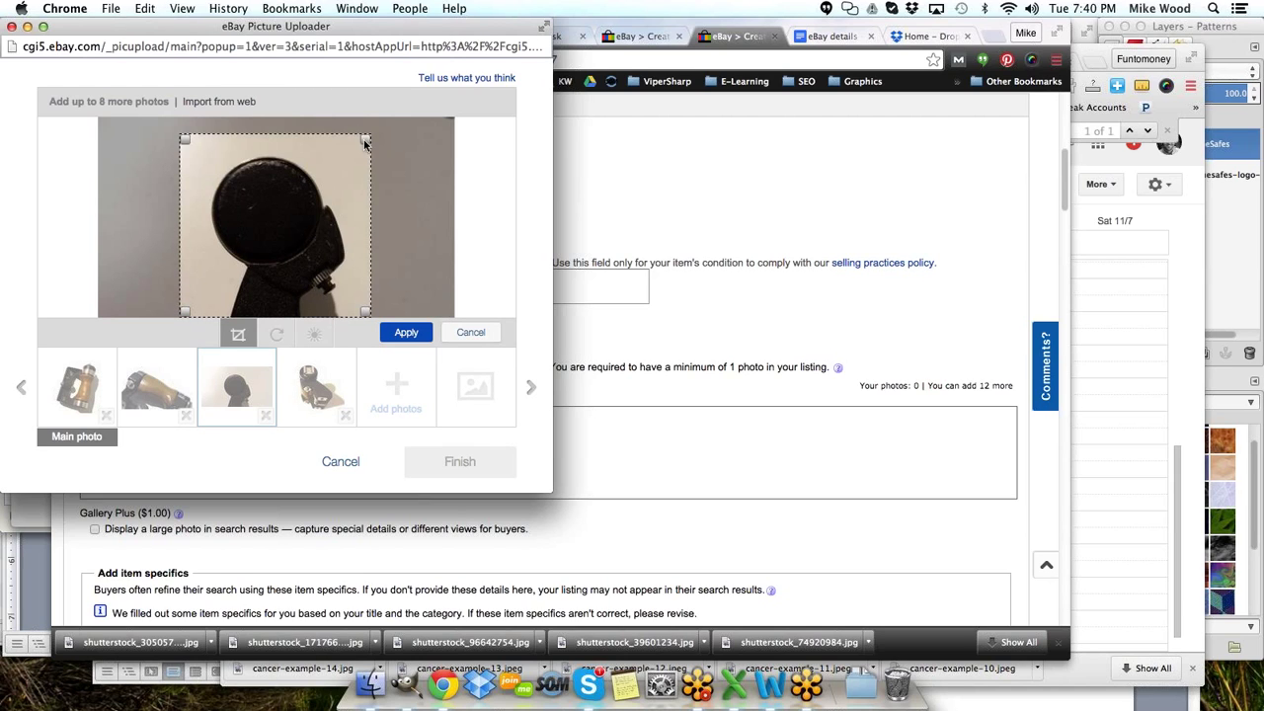
pyautogui.click(405, 334)
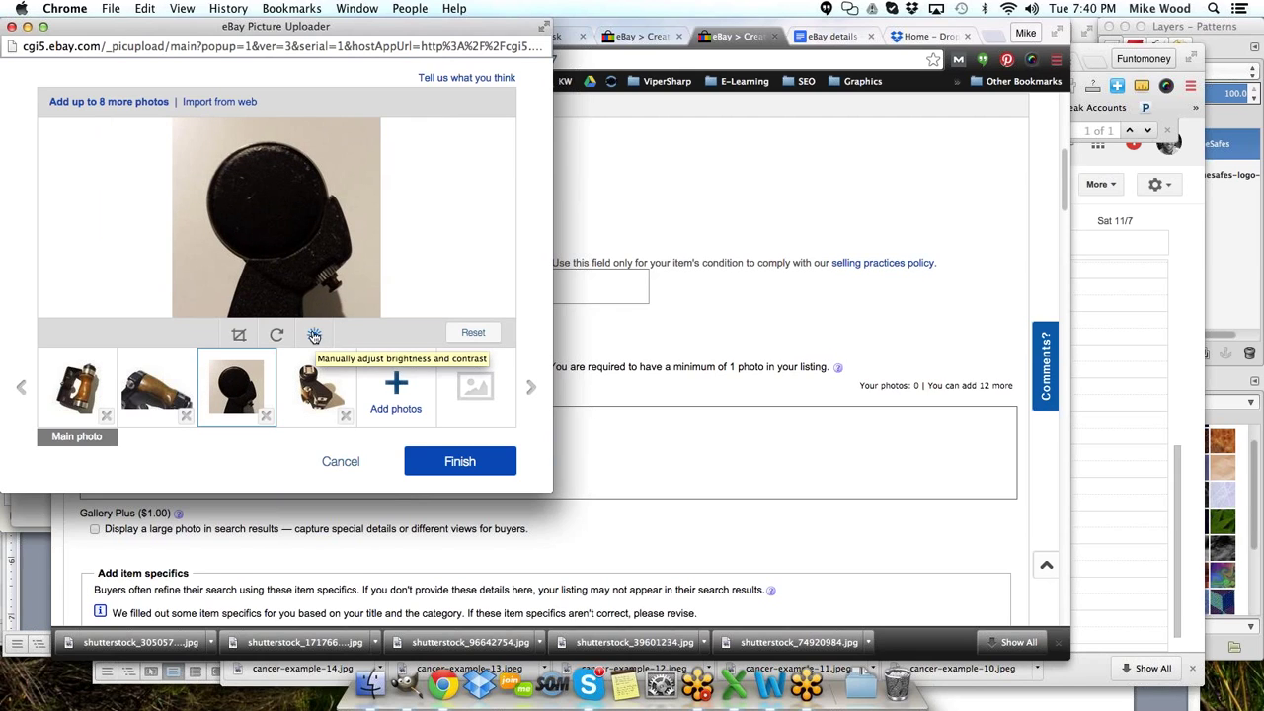
# - Set the third photo's brightness to 51 and contrast to 33, apply the adjustment, and finish adding the photos to the listing
pyautogui.click(314, 336)
pyautogui.moveTo(273, 265); pyautogui.dragTo(300, 290)
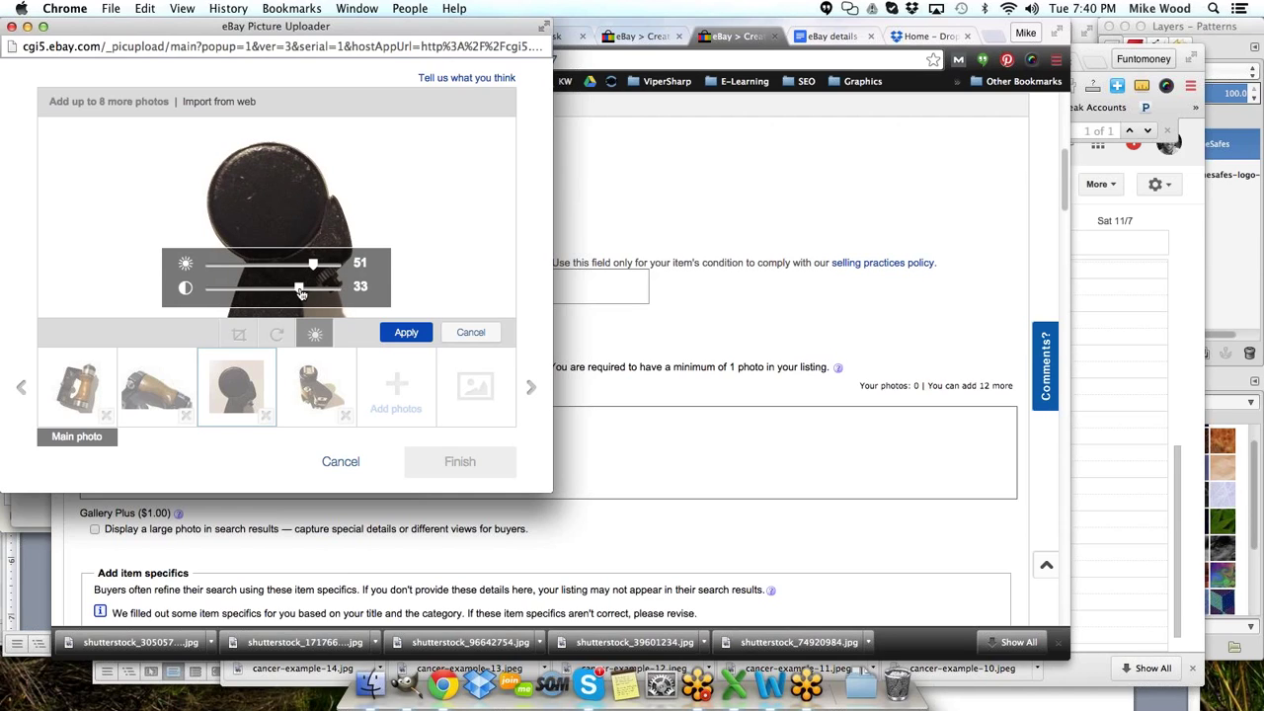
pyautogui.click(407, 333)
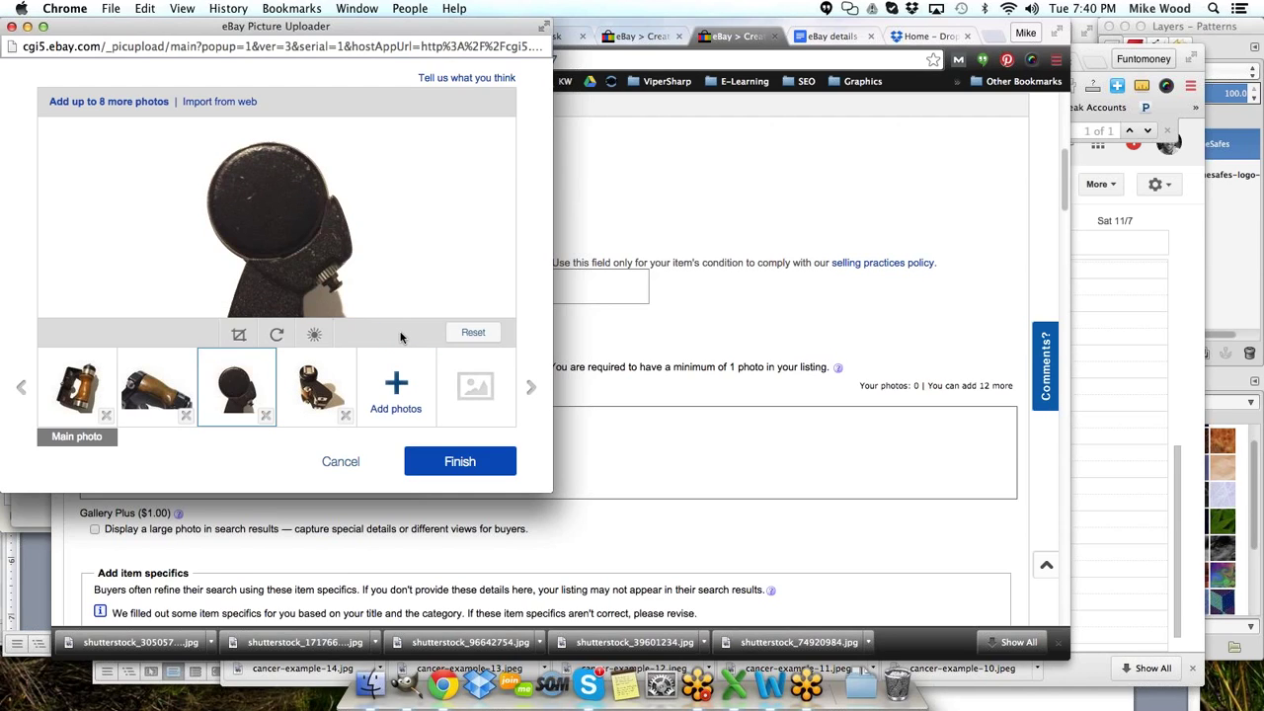
pyautogui.click(457, 463)
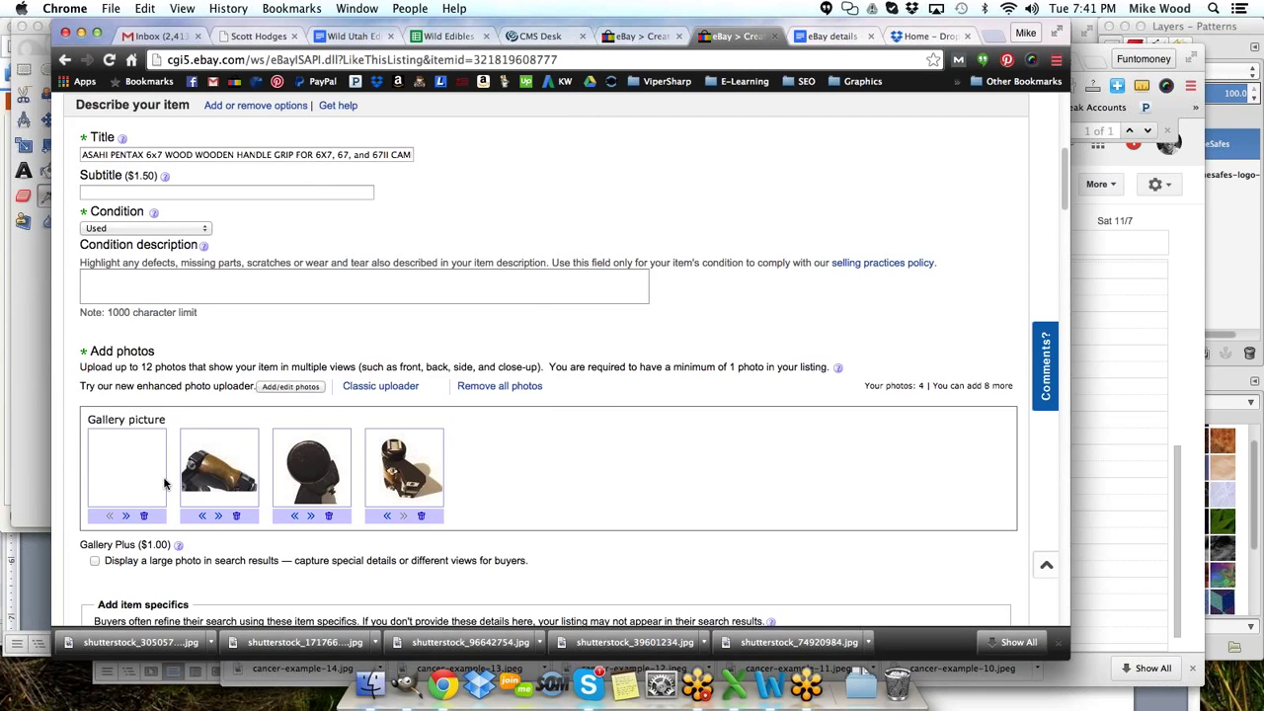
# - Move the last gallery photo, the upright view of the grip, forward to second place
pyautogui.scroll(-10, 484, 465)
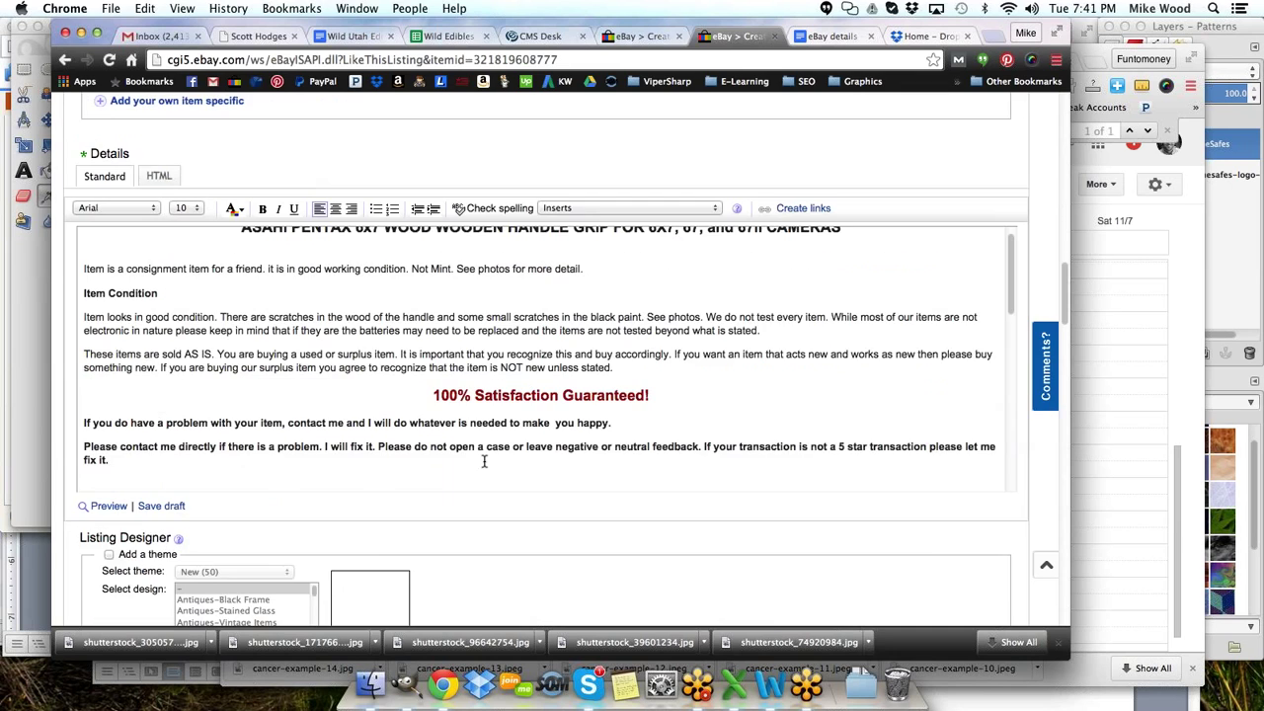
pyautogui.scroll(10, 475, 465)
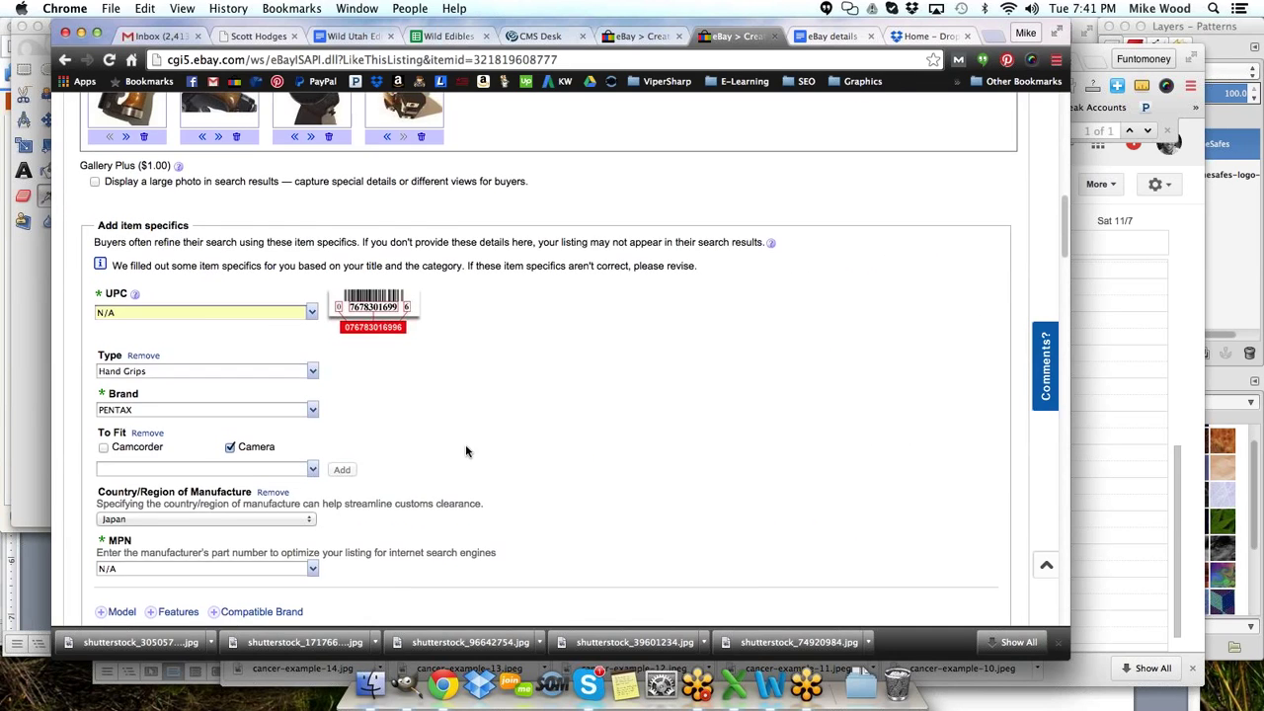
pyautogui.click(387, 262)
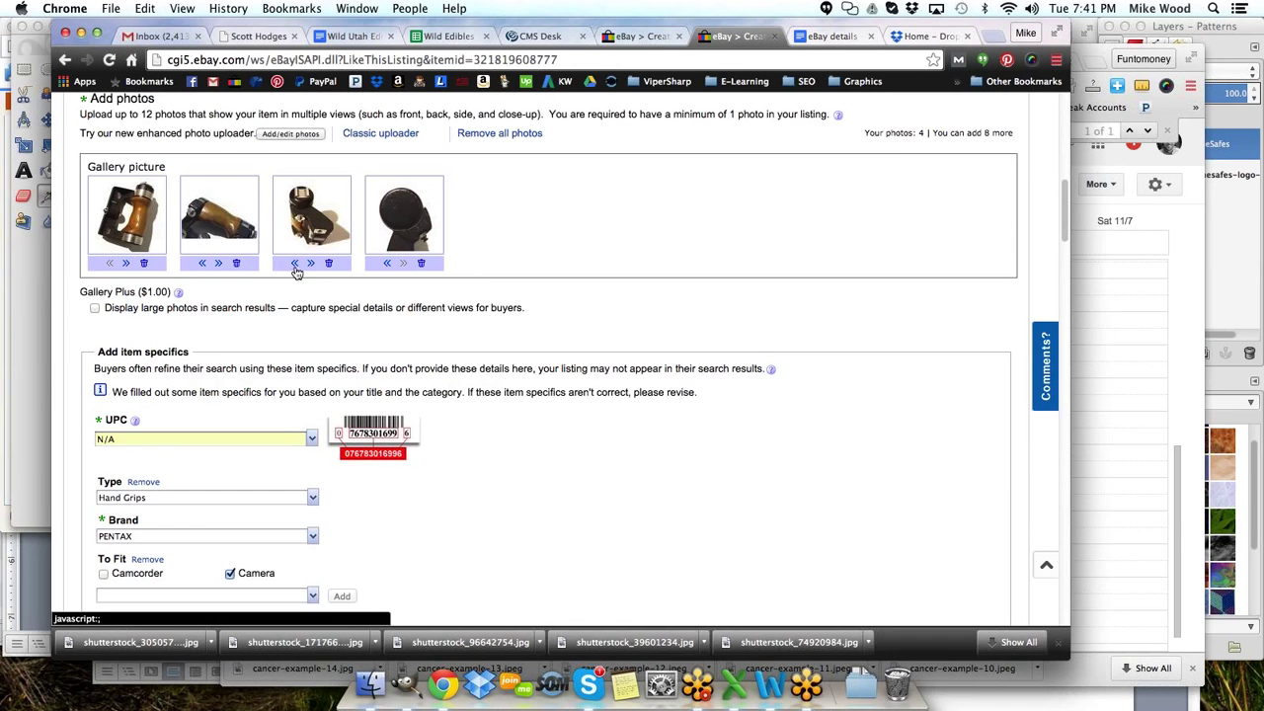
pyautogui.click(294, 263)
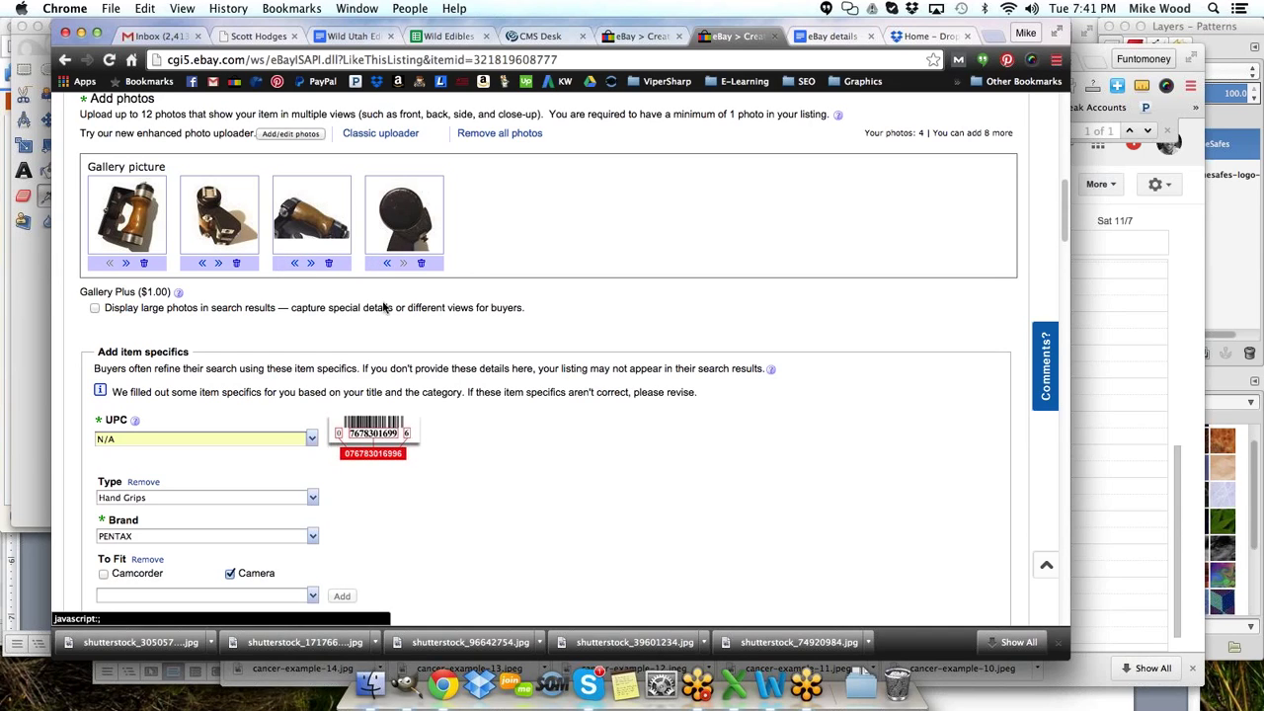
# - Turn on automatic Best Offer responses, accepting offers of at least $40 and declining offers lower than $40
pyautogui.scroll(3, 502, 334)
pyautogui.scroll(4, 505, 335)
pyautogui.scroll(-13, 509, 332)
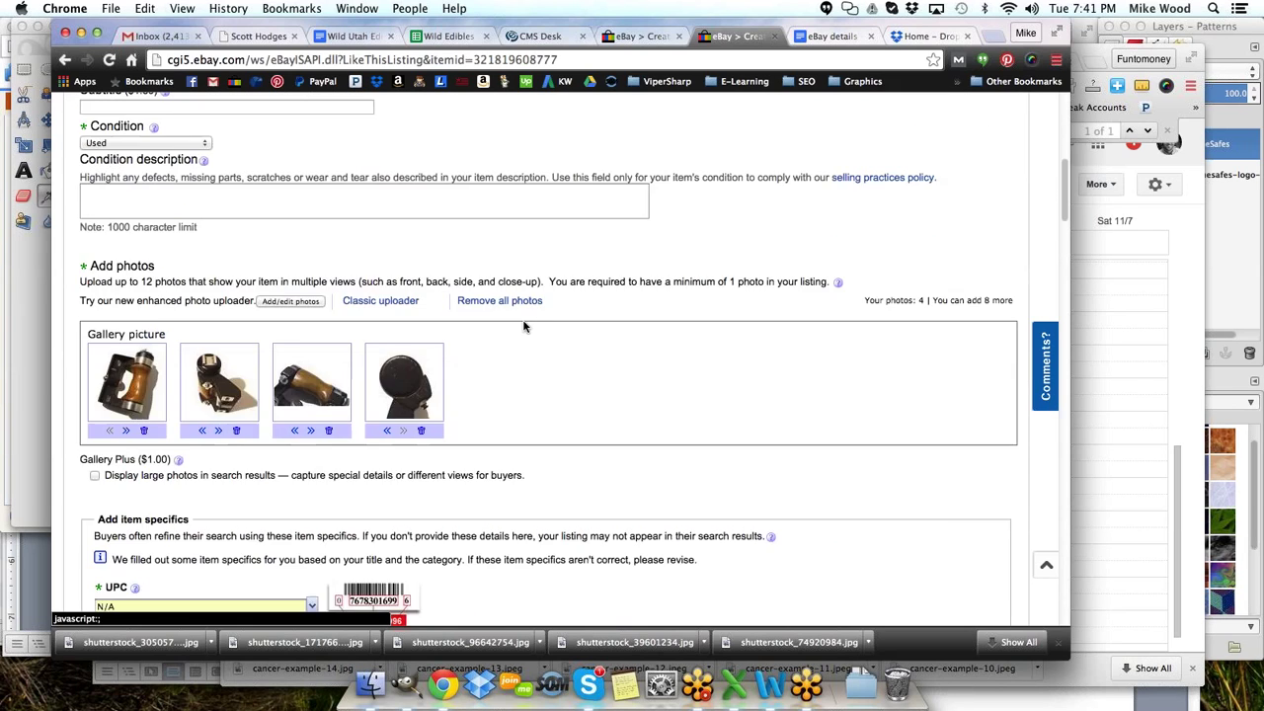
pyautogui.scroll(-6, 507, 241)
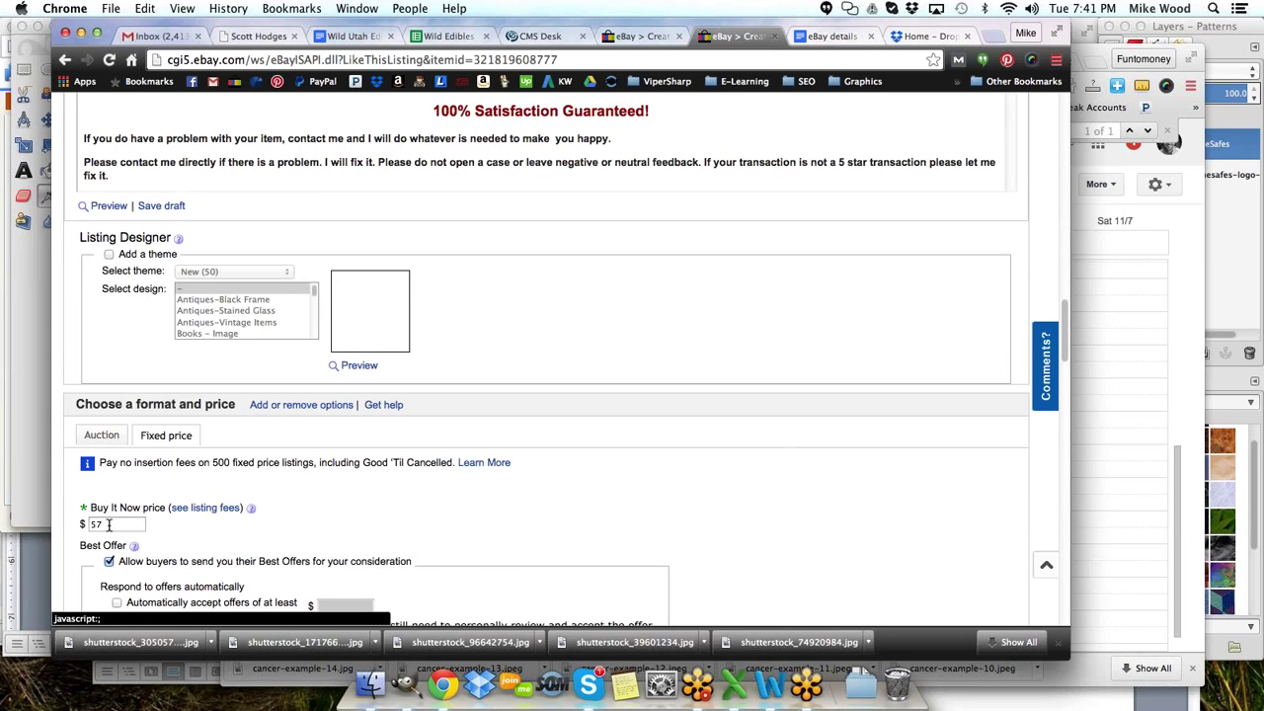
pyautogui.scroll(-3, 108, 525)
pyautogui.scroll(-2, 148, 533)
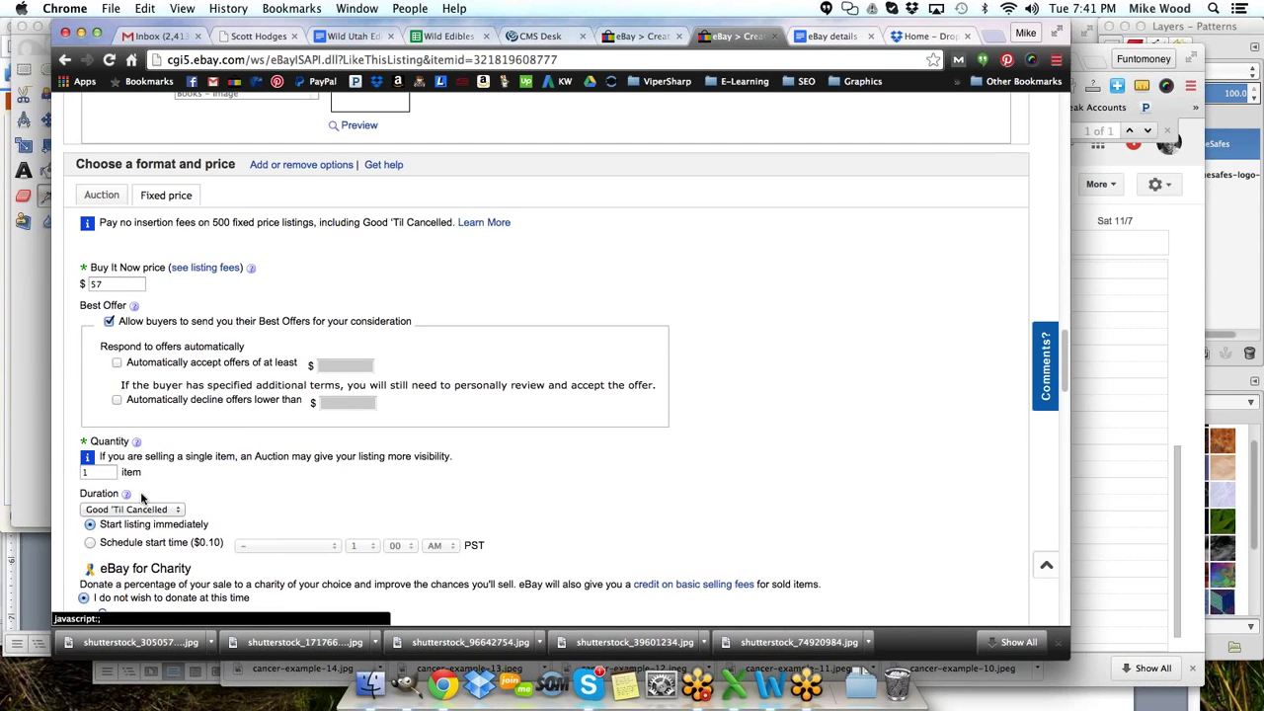
pyautogui.click(116, 363)
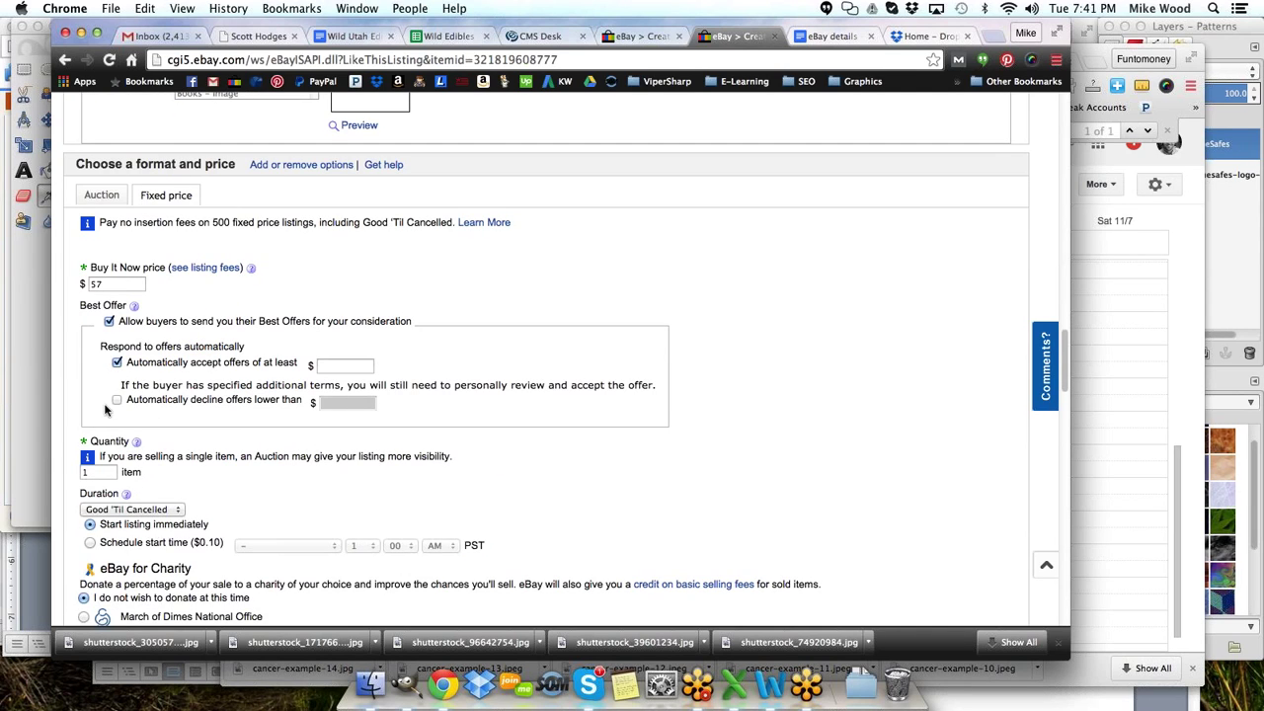
pyautogui.click(116, 400)
pyautogui.click(331, 367)
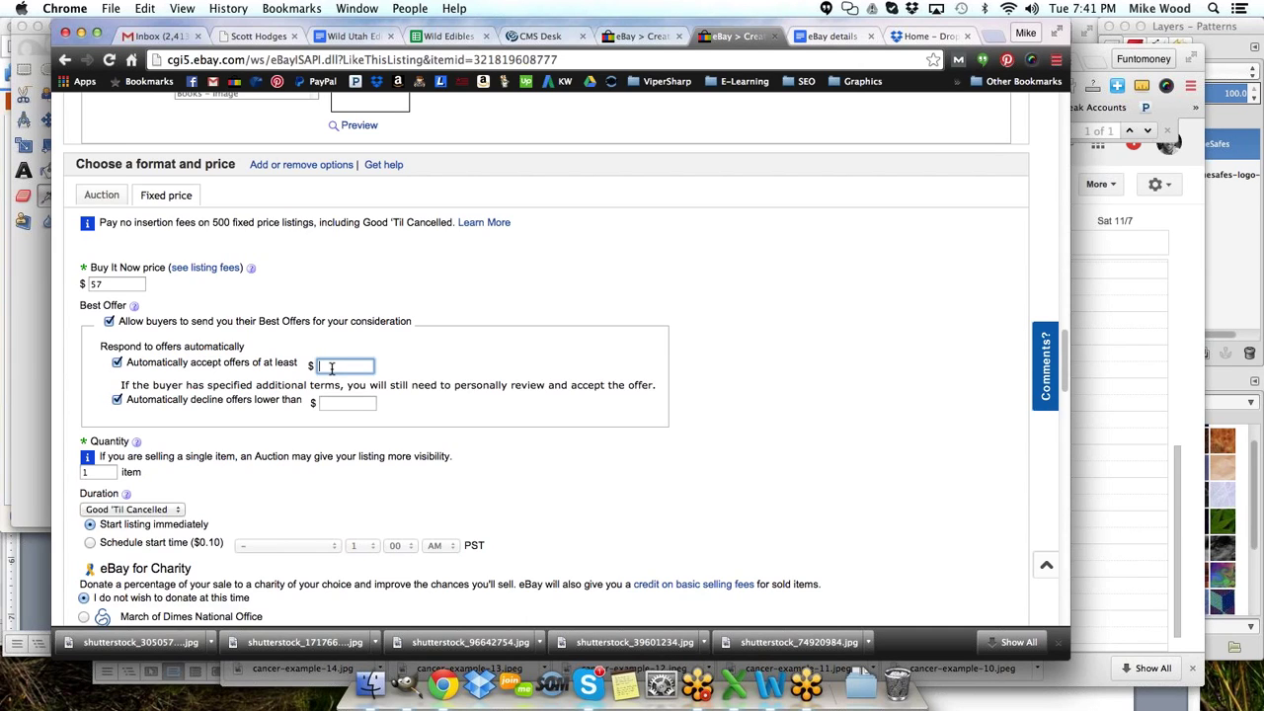
pyautogui.write('40')
pyautogui.click(348, 403)
pyautogui.write('40')
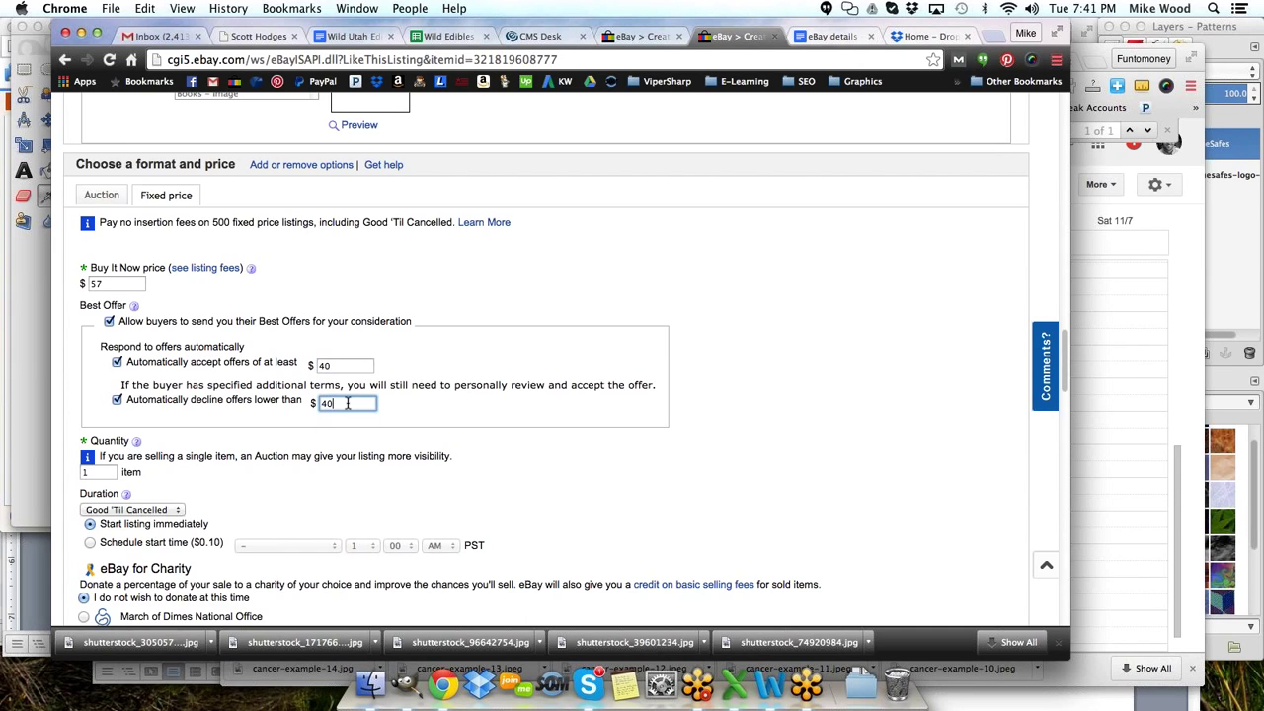
# - Choose USPS First Class Package (2 to 6 business days) as the U.S. shipping service
pyautogui.scroll(-10, 360, 314)
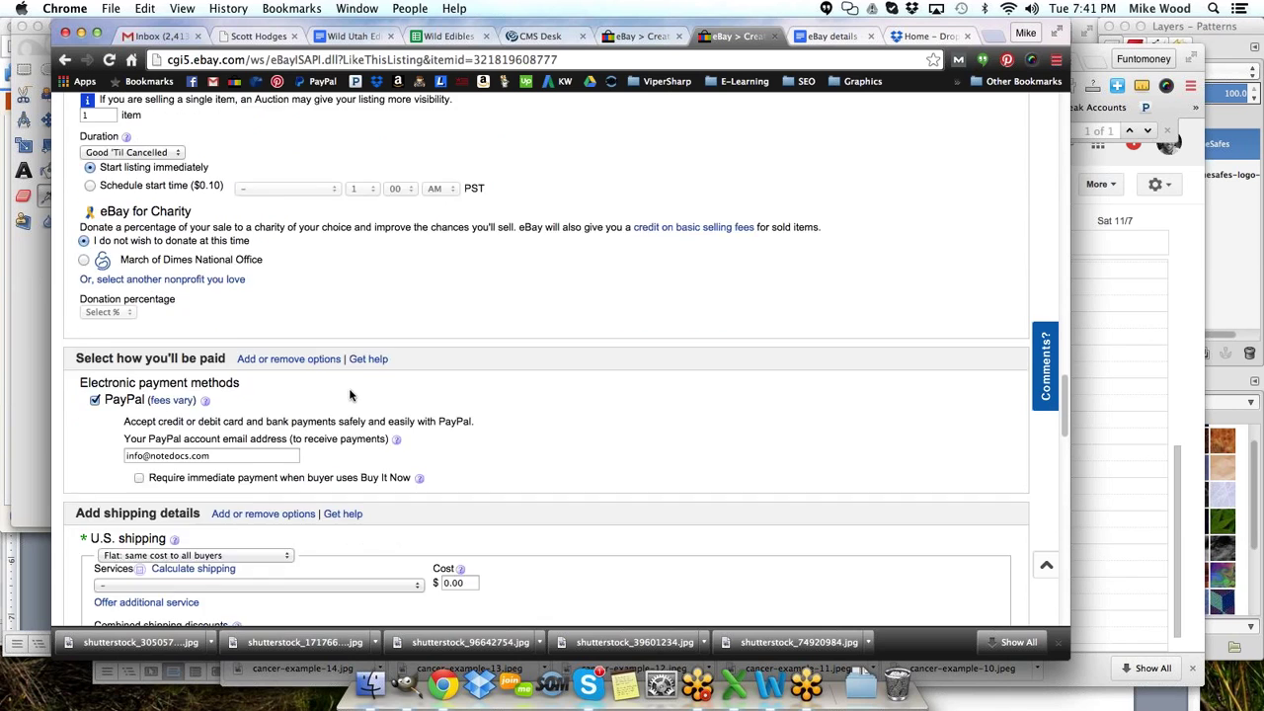
pyautogui.scroll(-3, 350, 394)
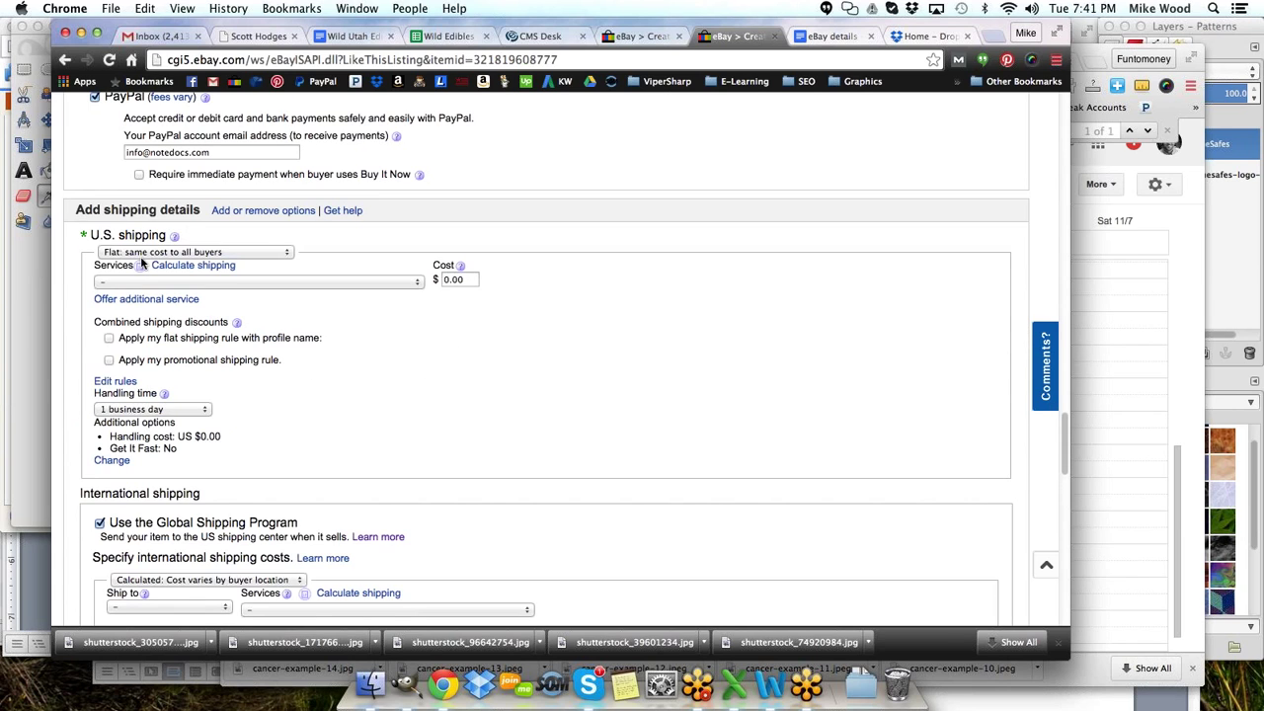
pyautogui.click(247, 286)
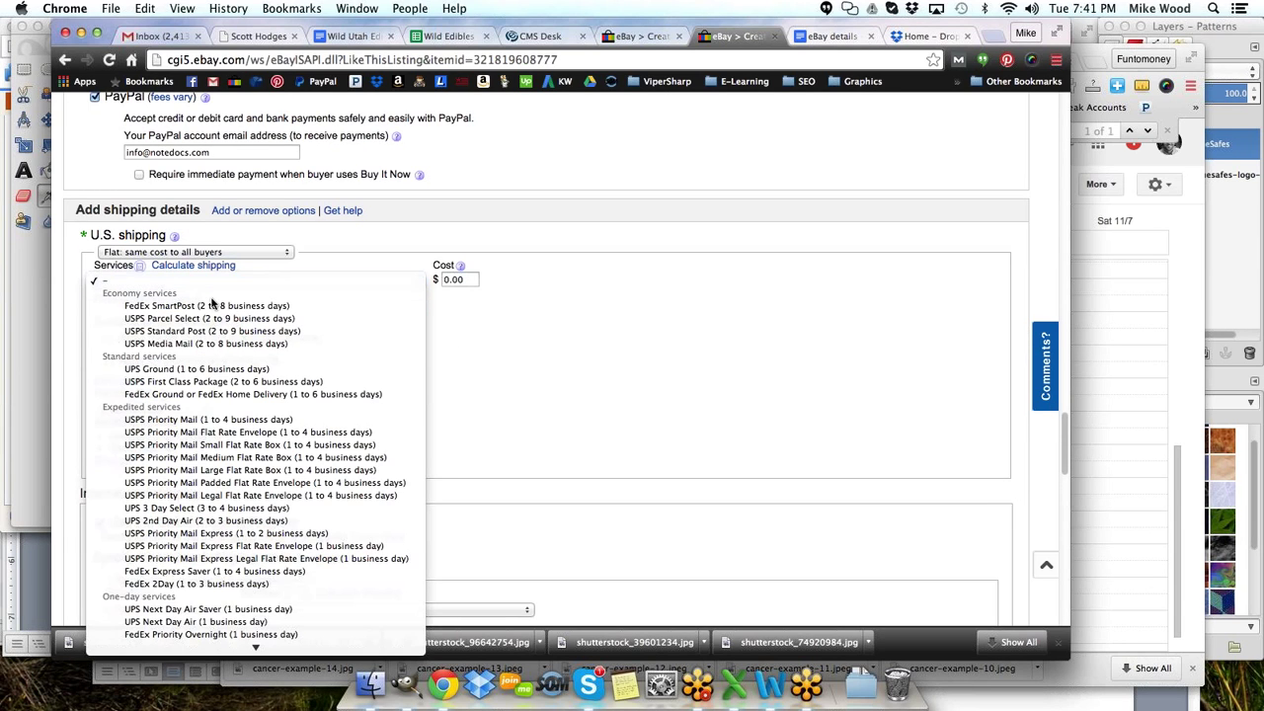
pyautogui.click(198, 257)
pyautogui.click(197, 283)
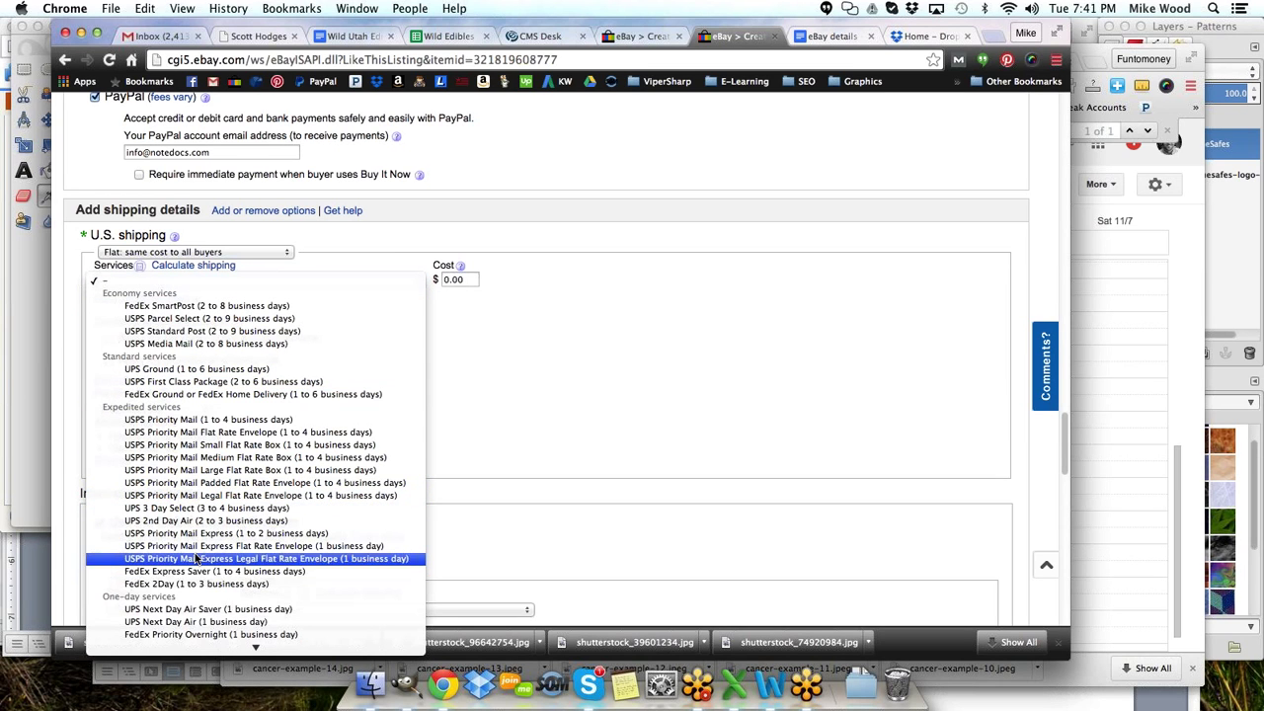
pyautogui.click(193, 382)
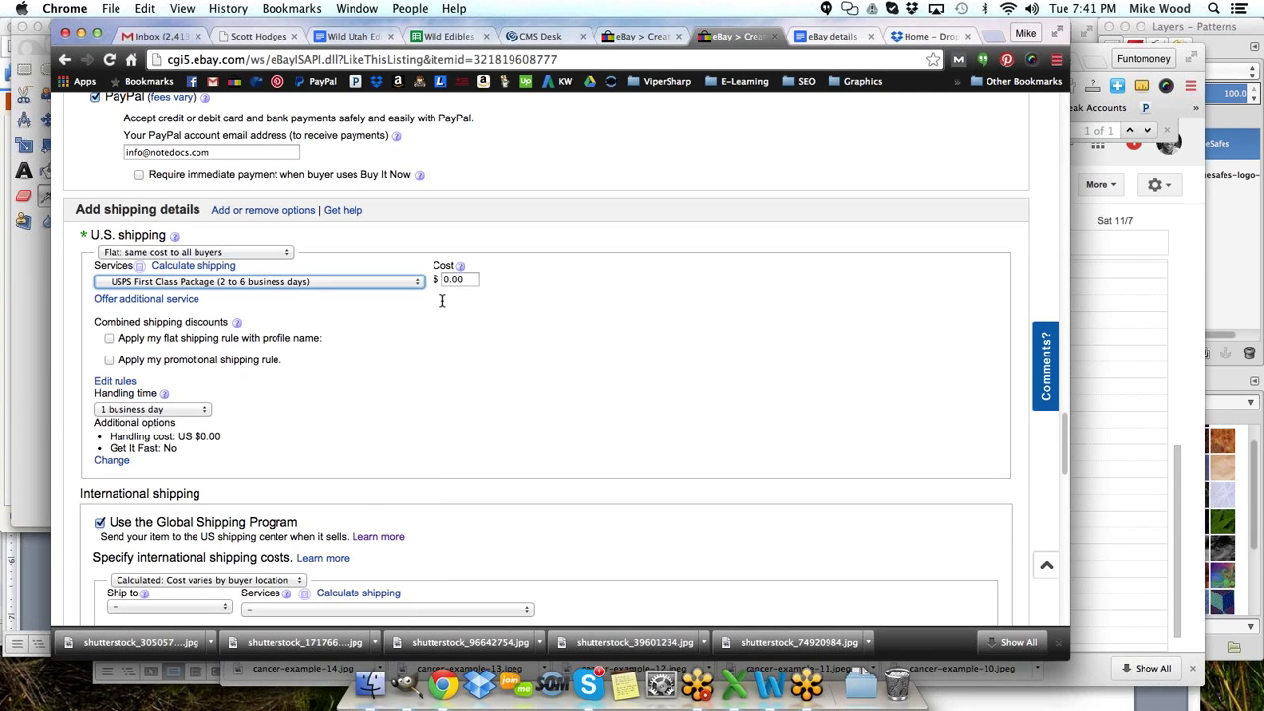
pyautogui.click(470, 279)
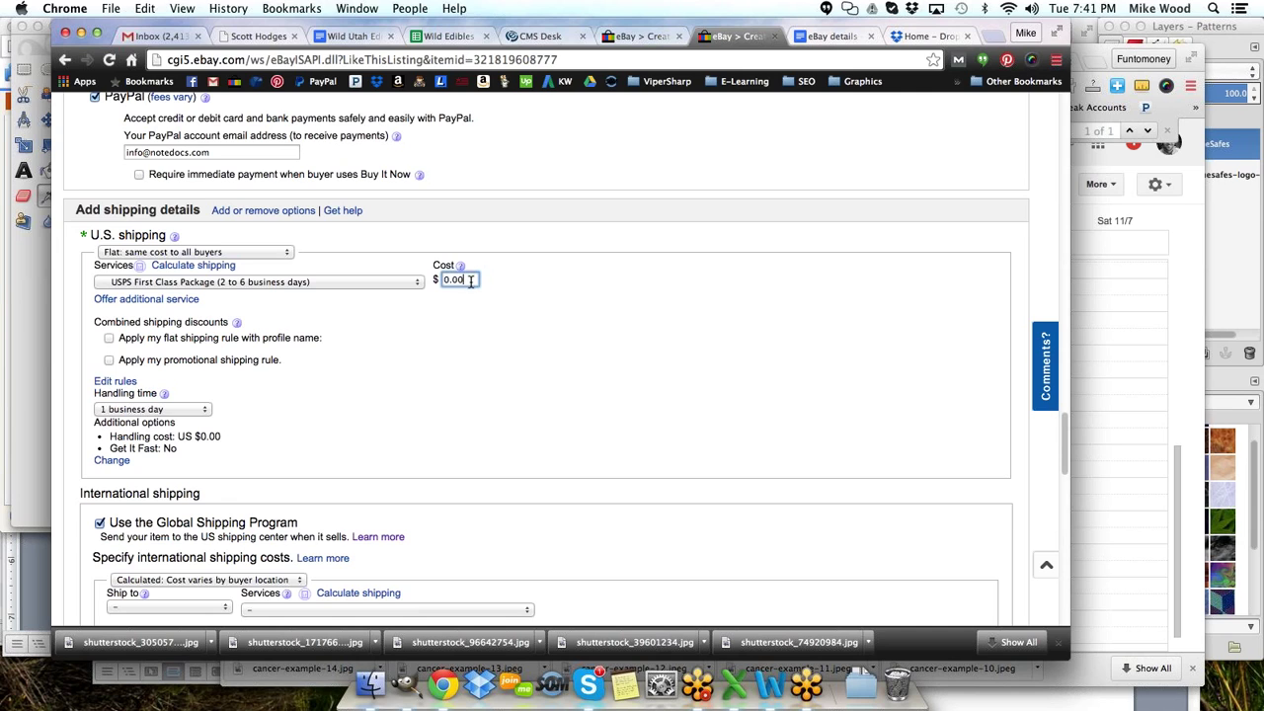
pyautogui.click(506, 283)
# - Set the international shipping cost option to No alternative international shipping, leaving the Global Shipping Program enabled
pyautogui.scroll(-5, 505, 329)
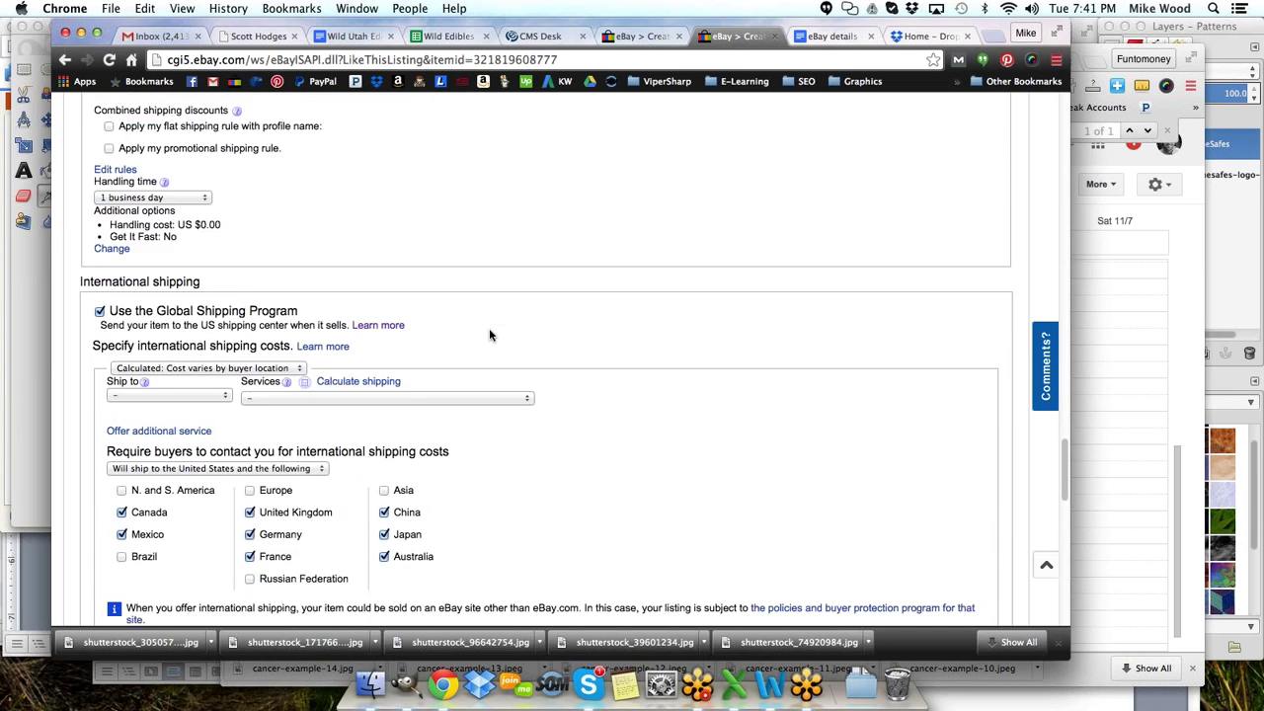
pyautogui.scroll(-3, 489, 334)
pyautogui.click(172, 274)
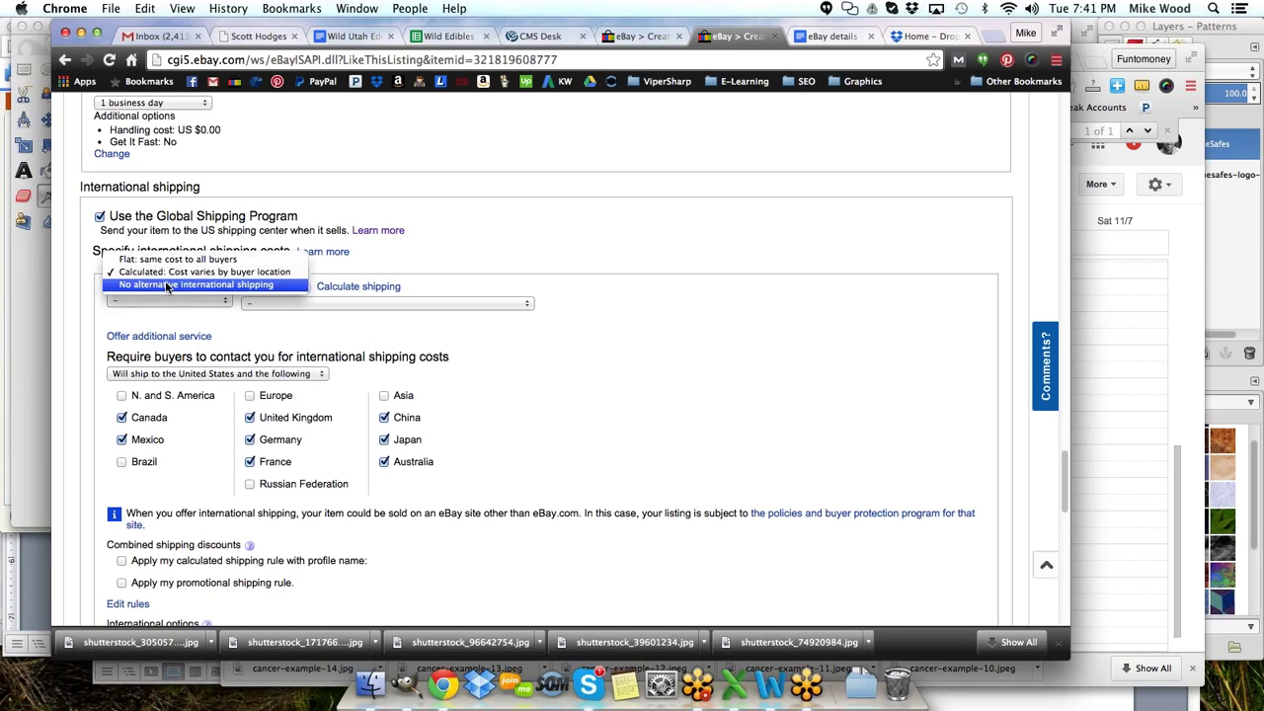
pyautogui.click(167, 286)
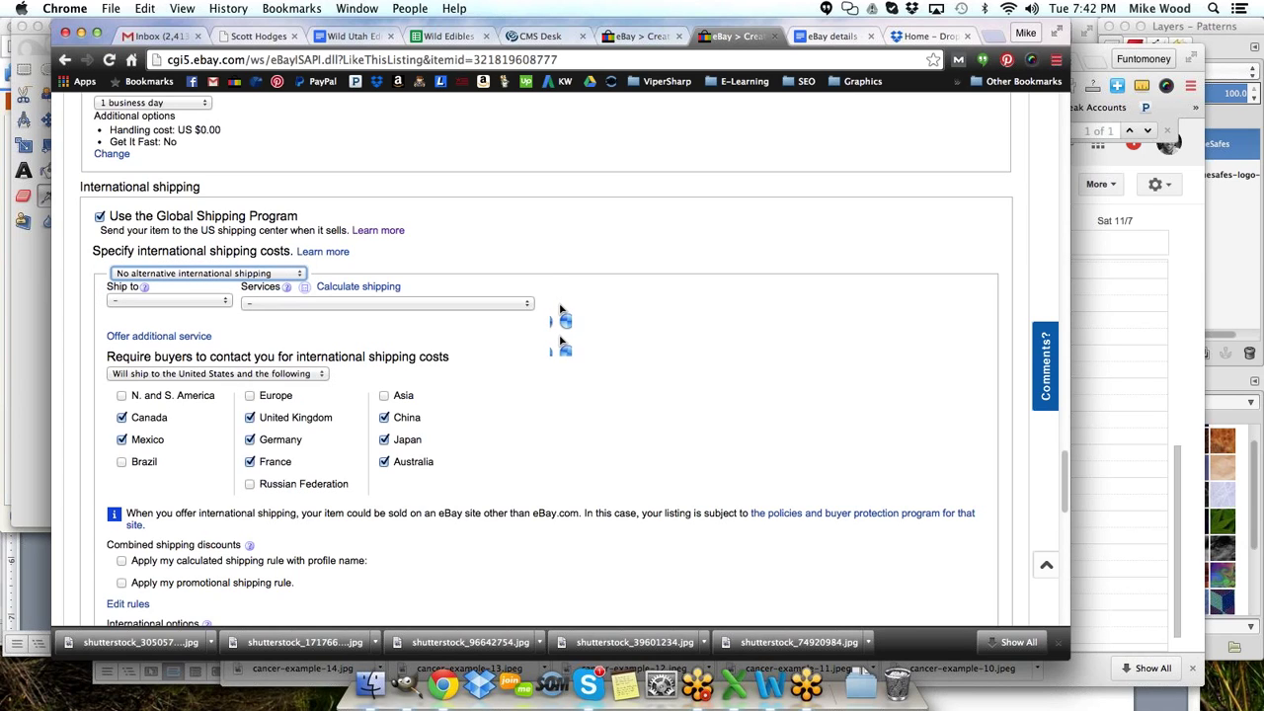
pyautogui.scroll(3, 550, 293)
# - Set the listing's return policy to Returns Accepted
pyautogui.scroll(-7, 543, 295)
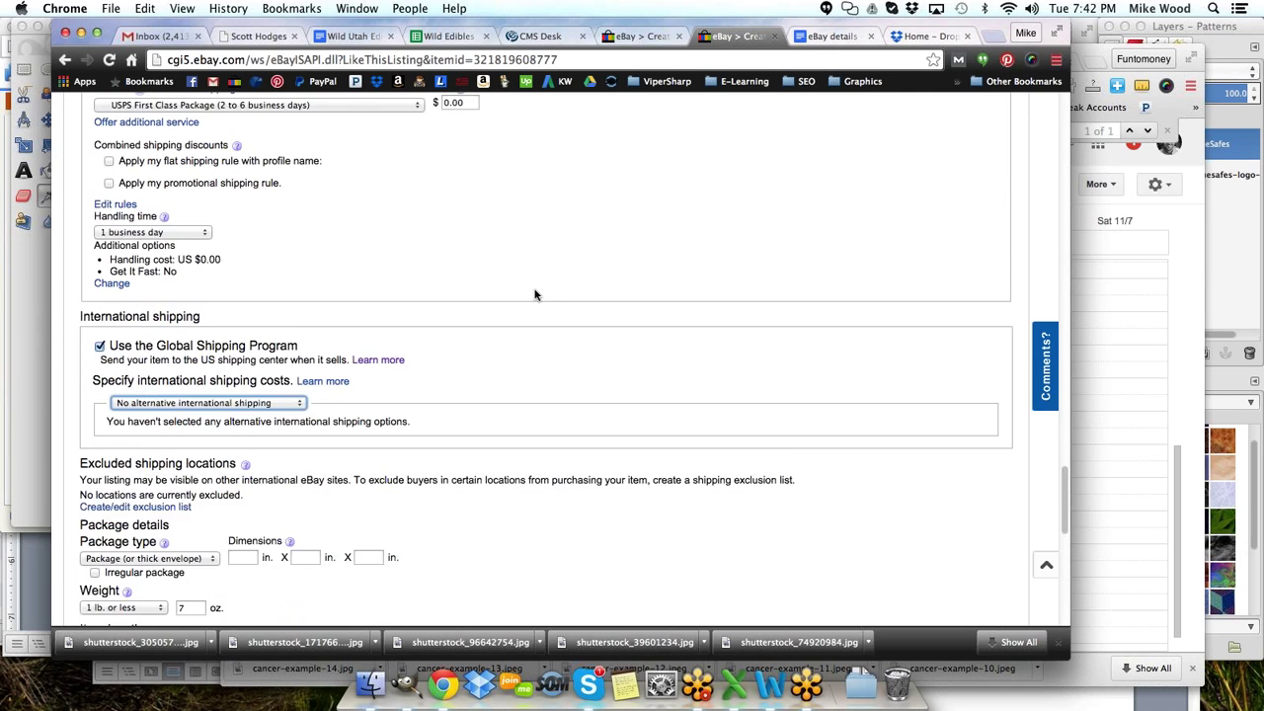
pyautogui.scroll(-3, 535, 296)
pyautogui.click(156, 288)
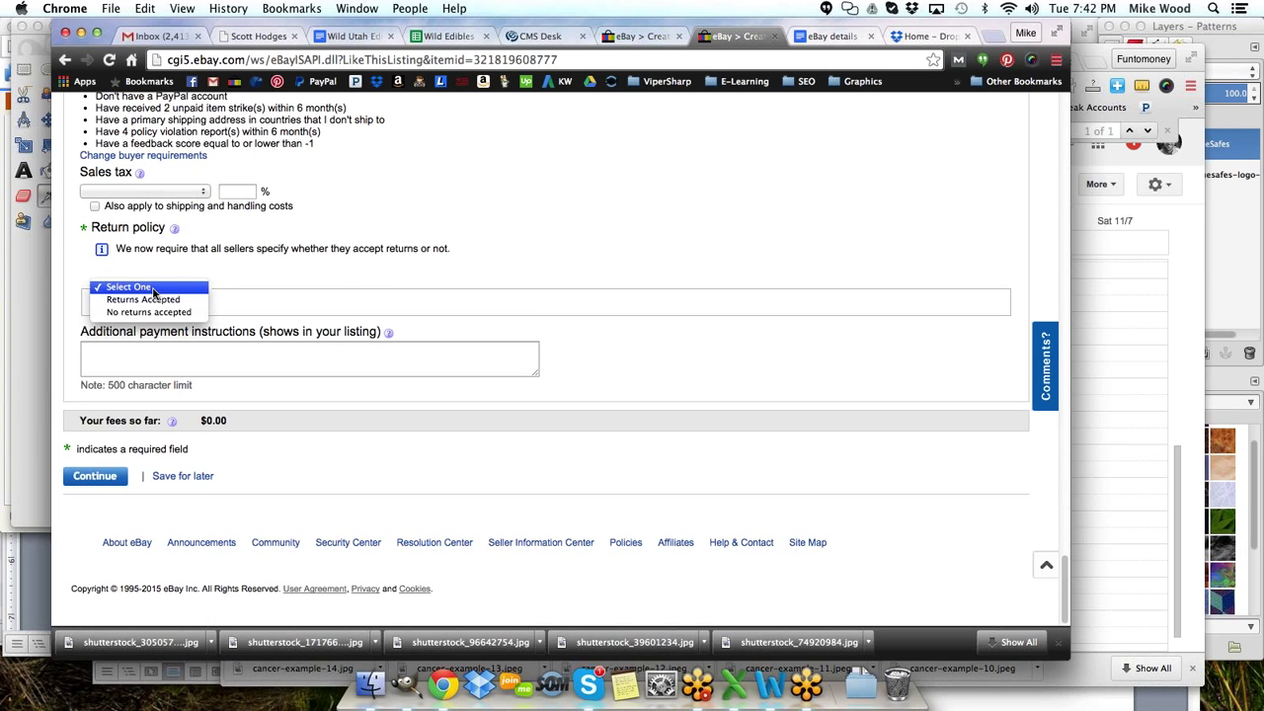
pyautogui.click(158, 300)
# - Enter package dimensions of 9 x 4 x 3 inches in the package details
pyautogui.scroll(5, 233, 269)
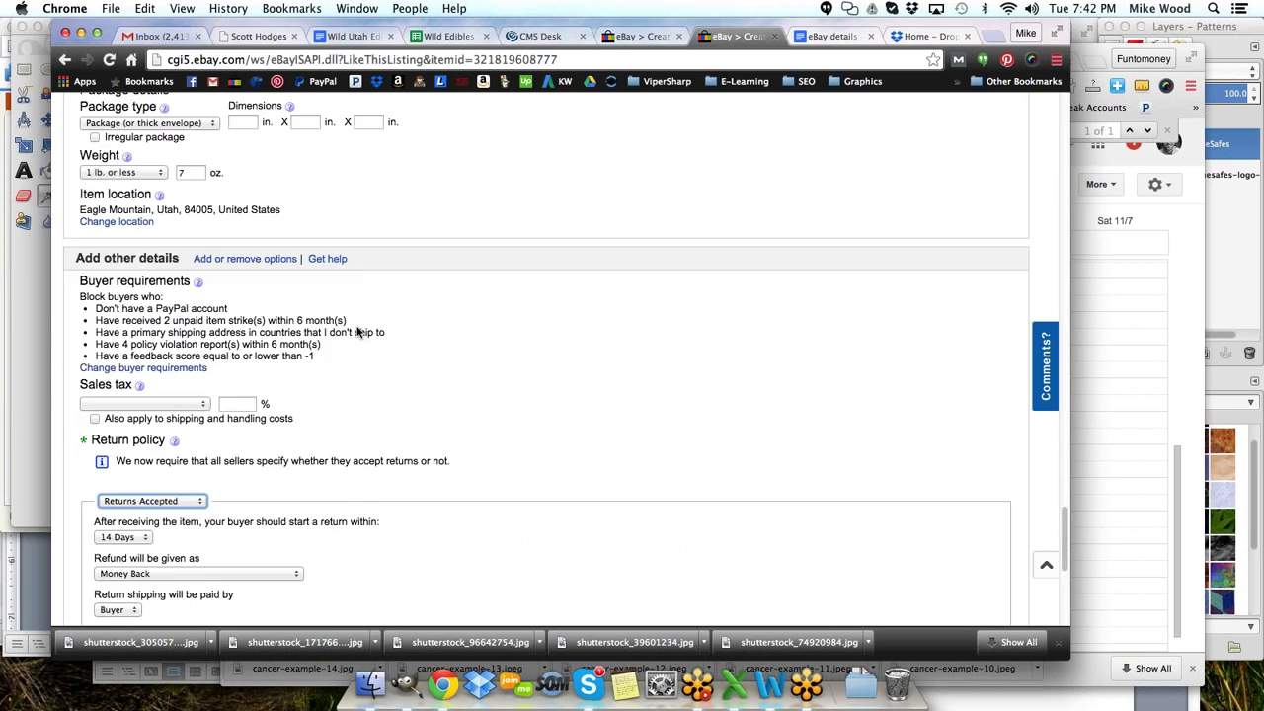
pyautogui.click(234, 270)
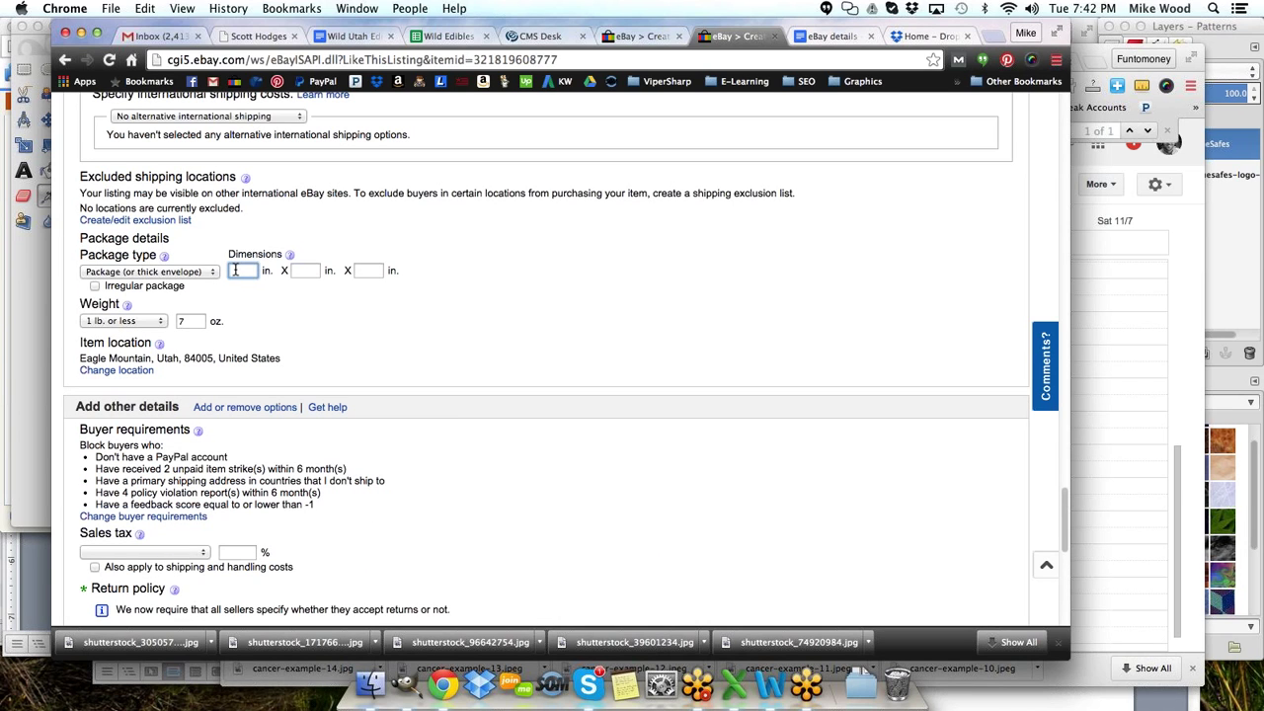
pyautogui.write('9')
pyautogui.press('Tab')
pyautogui.write('4')
pyautogui.press('Tab')
pyautogui.write('3')
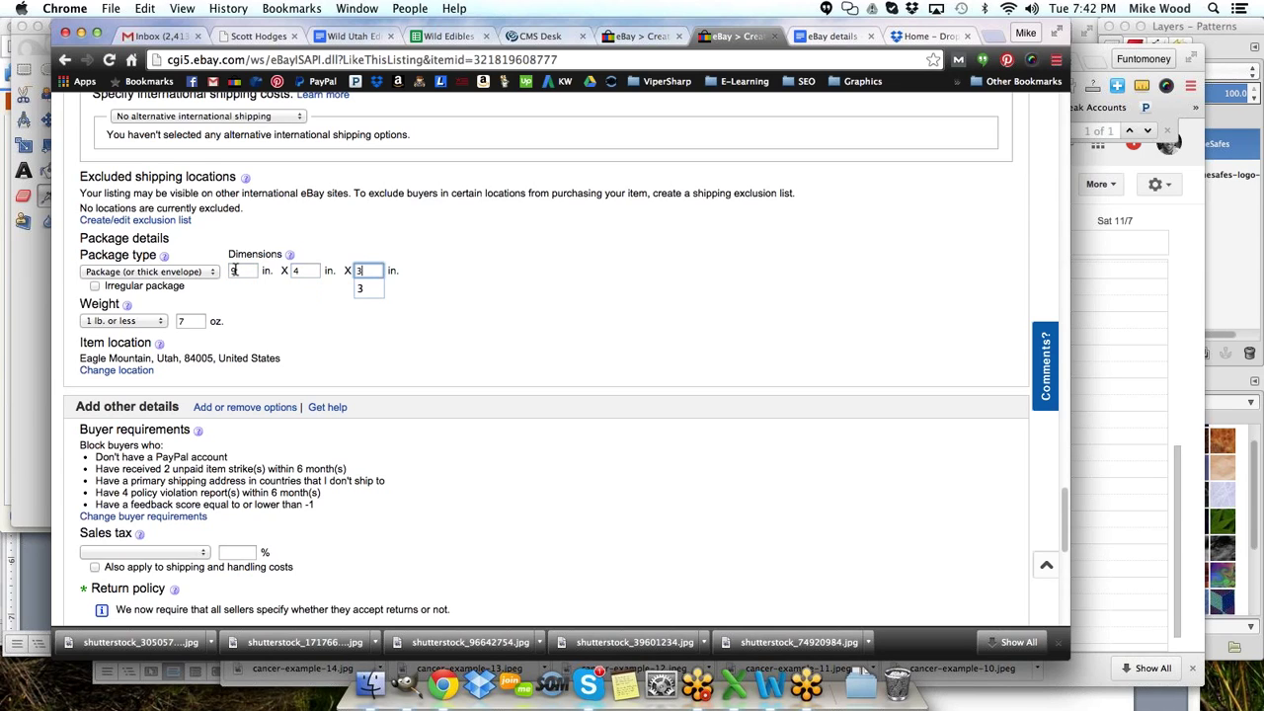
# - Keep the 1 lb. or less weight class and set the package weight to 9 oz
pyautogui.click(150, 322)
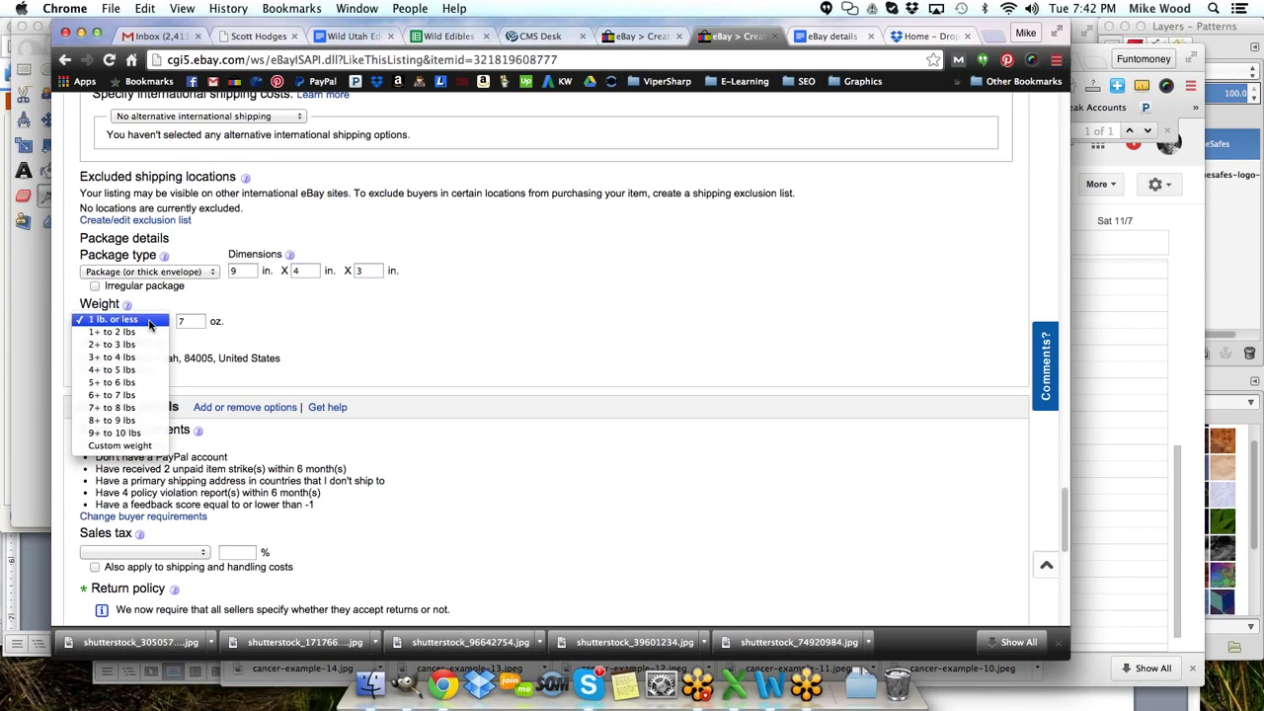
pyautogui.click(148, 322)
pyautogui.press('Tab')
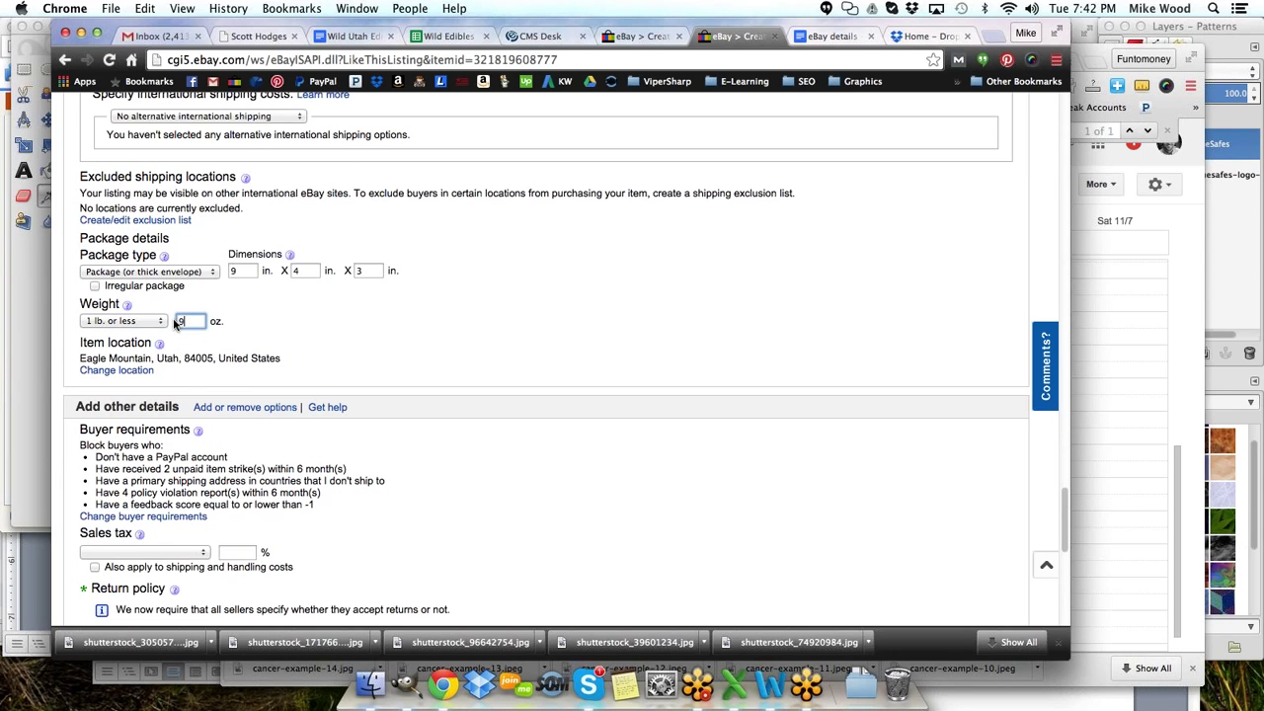
pyautogui.write('9')
# - Continue to the listing review, check the fees, and submit the wooden handle grip listing
pyautogui.scroll(-5, 385, 346)
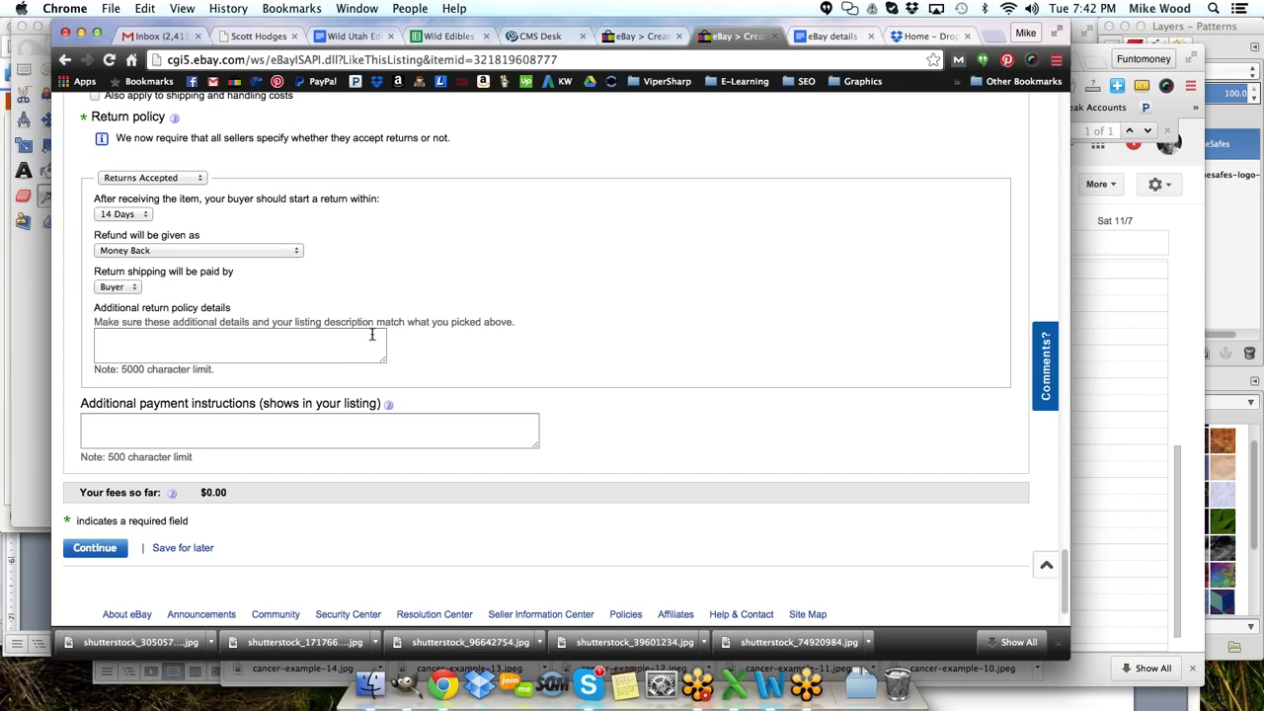
pyautogui.click(81, 551)
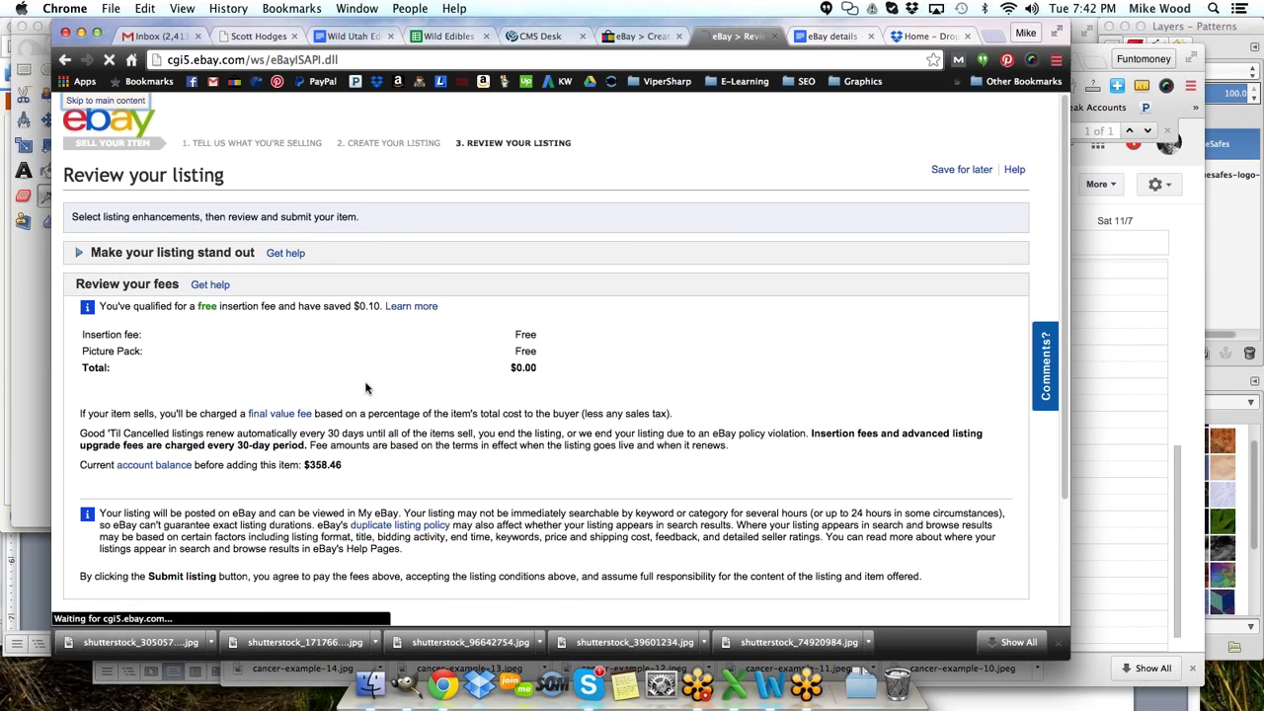
pyautogui.scroll(-3, 368, 347)
pyautogui.scroll(3, 338, 357)
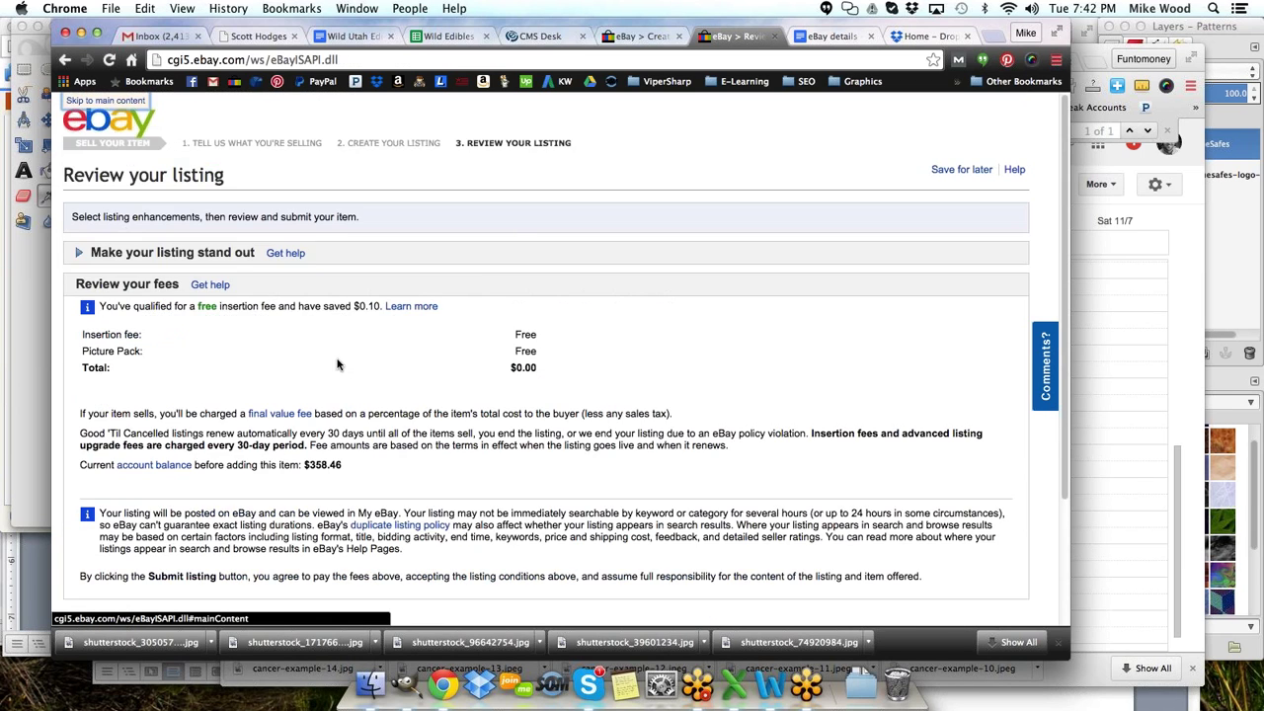
pyautogui.scroll(-2, 331, 364)
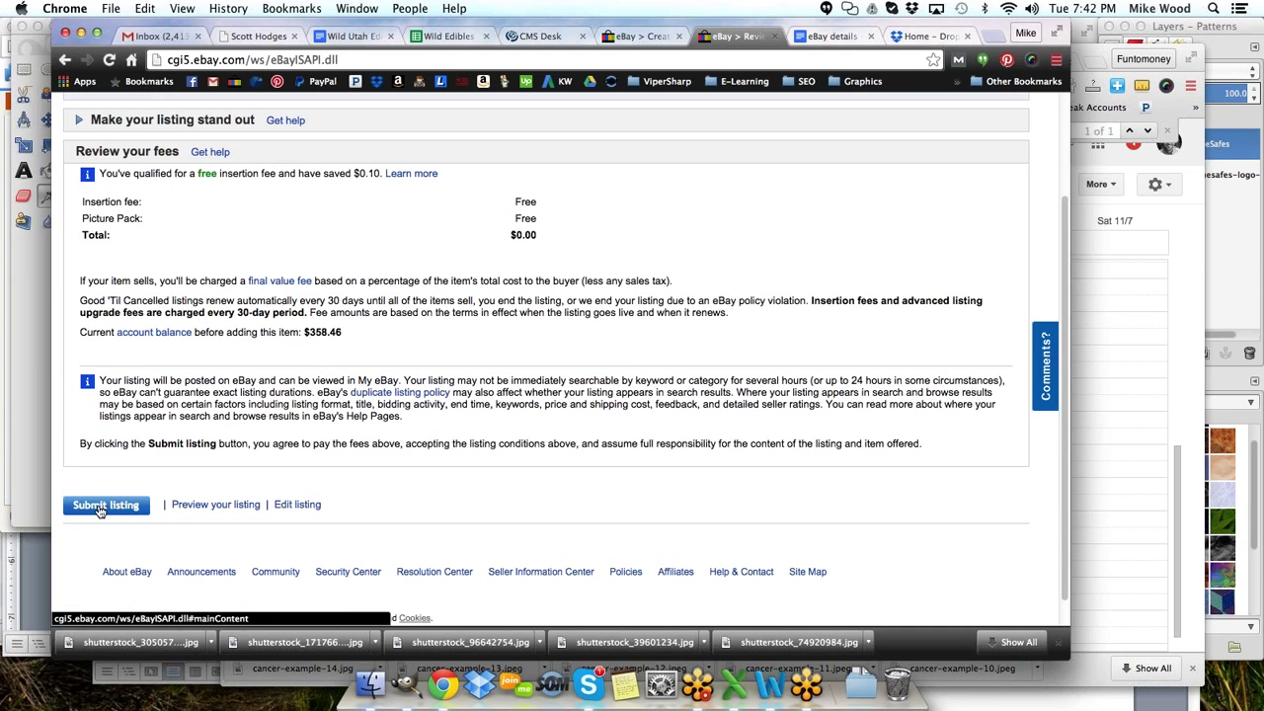
pyautogui.click(102, 506)
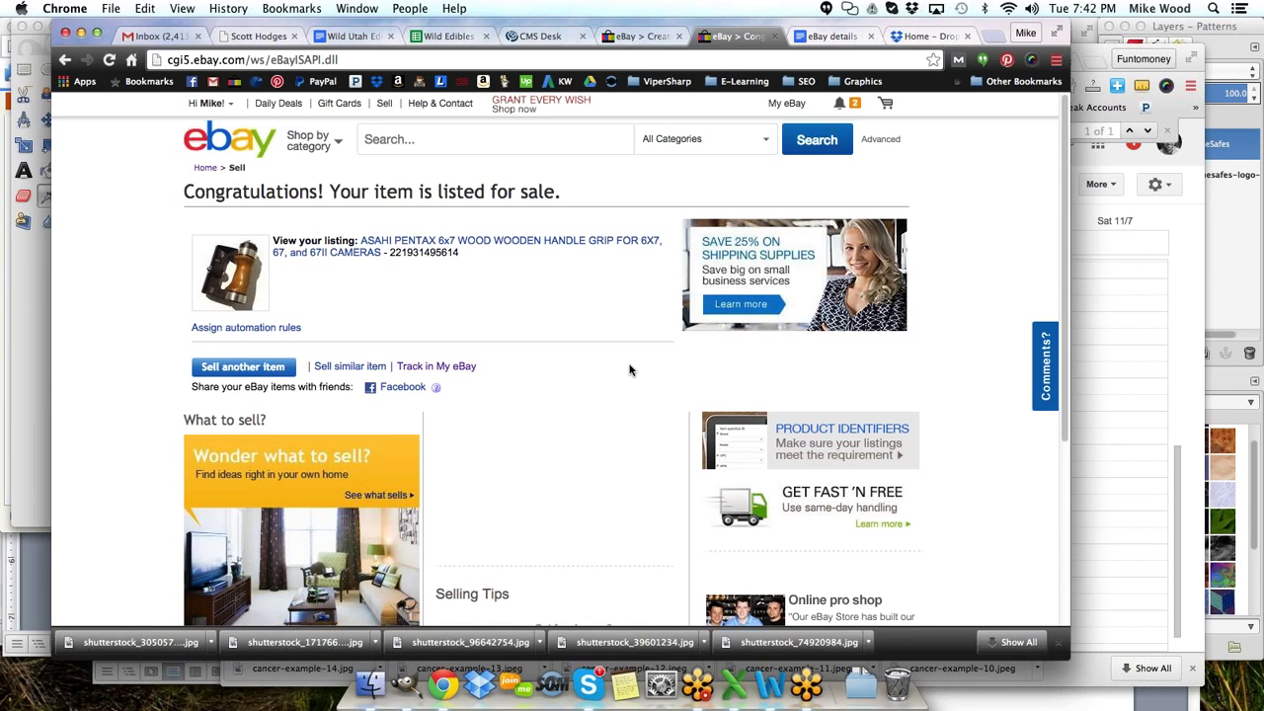
# - Copy the title "Pentax 6x7 Quick Focus Ring-A" from the other eBay draft and search Google for it in the Dropbox tab
pyautogui.click(646, 37)
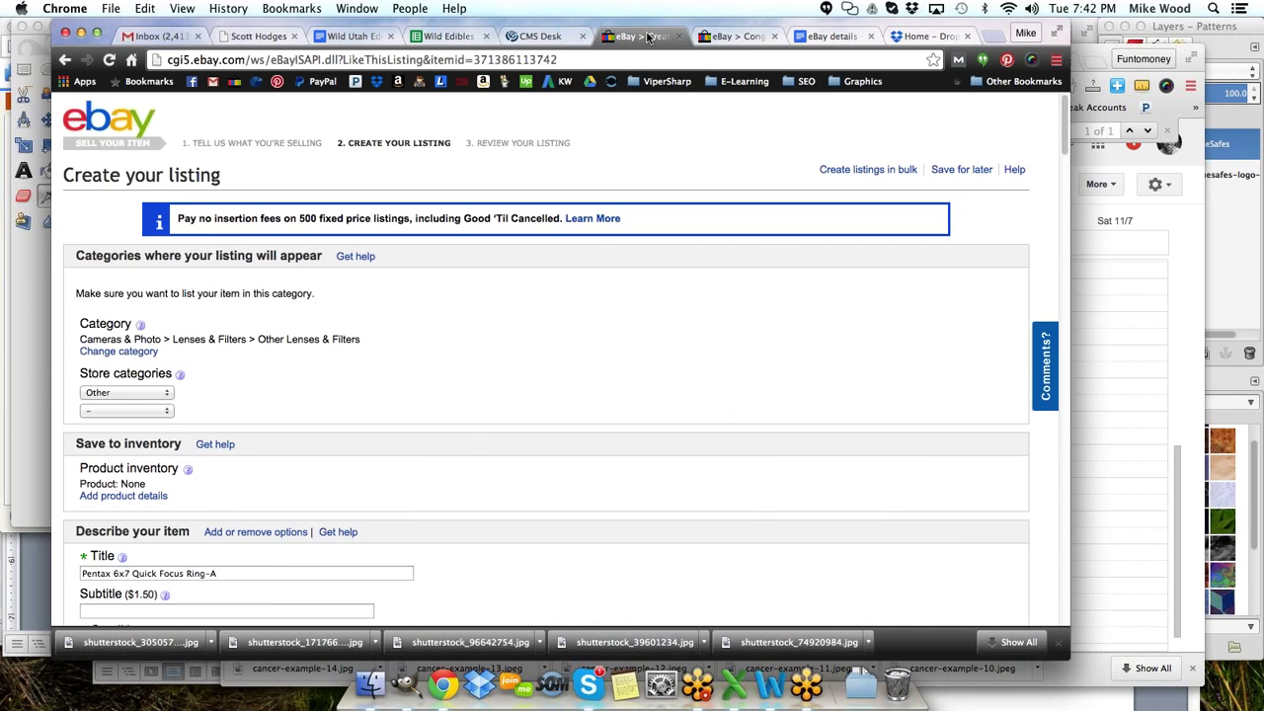
pyautogui.scroll(-3, 355, 405)
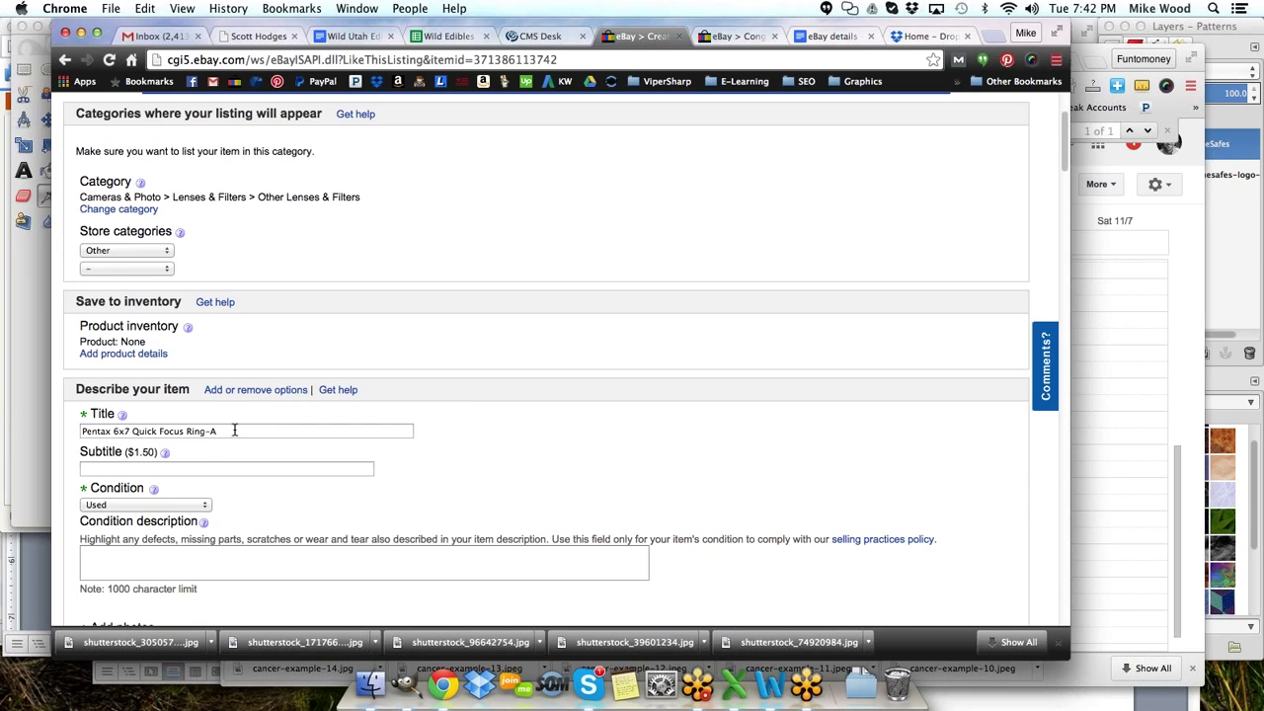
pyautogui.moveTo(230, 431); pyautogui.dragTo(80, 431)
pyautogui.press('super+c')
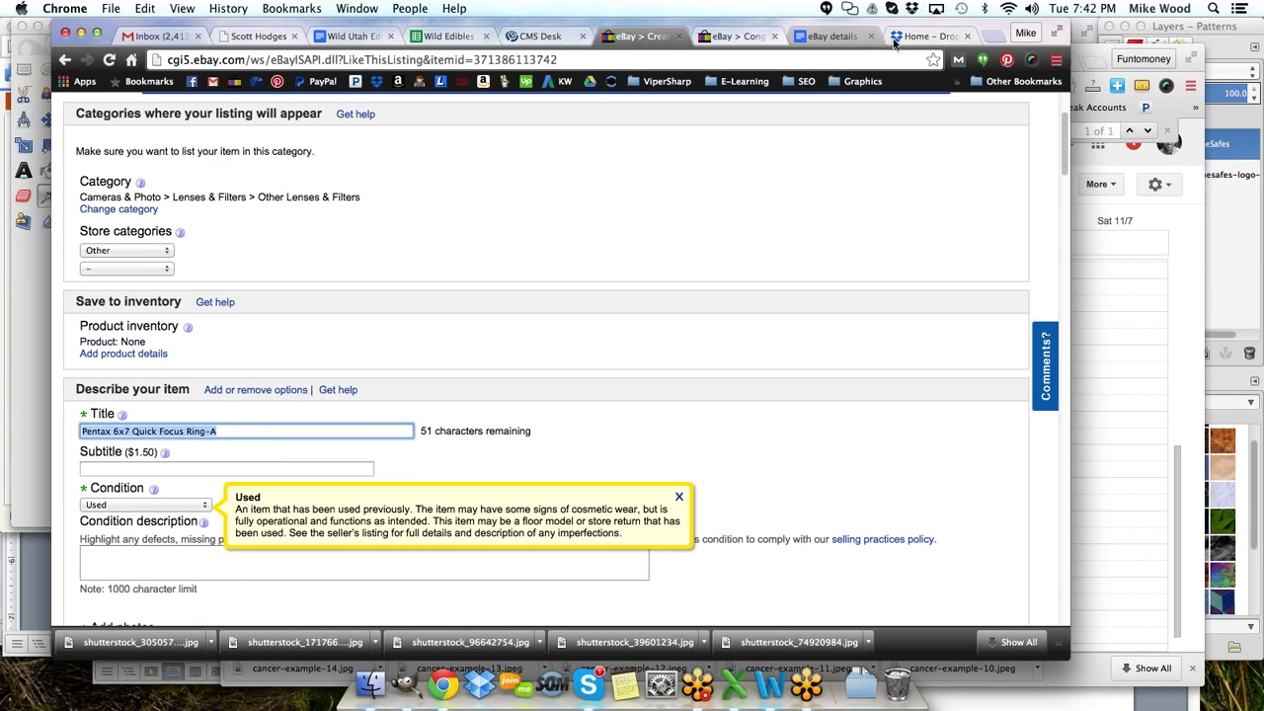
pyautogui.click(928, 36)
pyautogui.click(667, 62)
pyautogui.press('super+v')
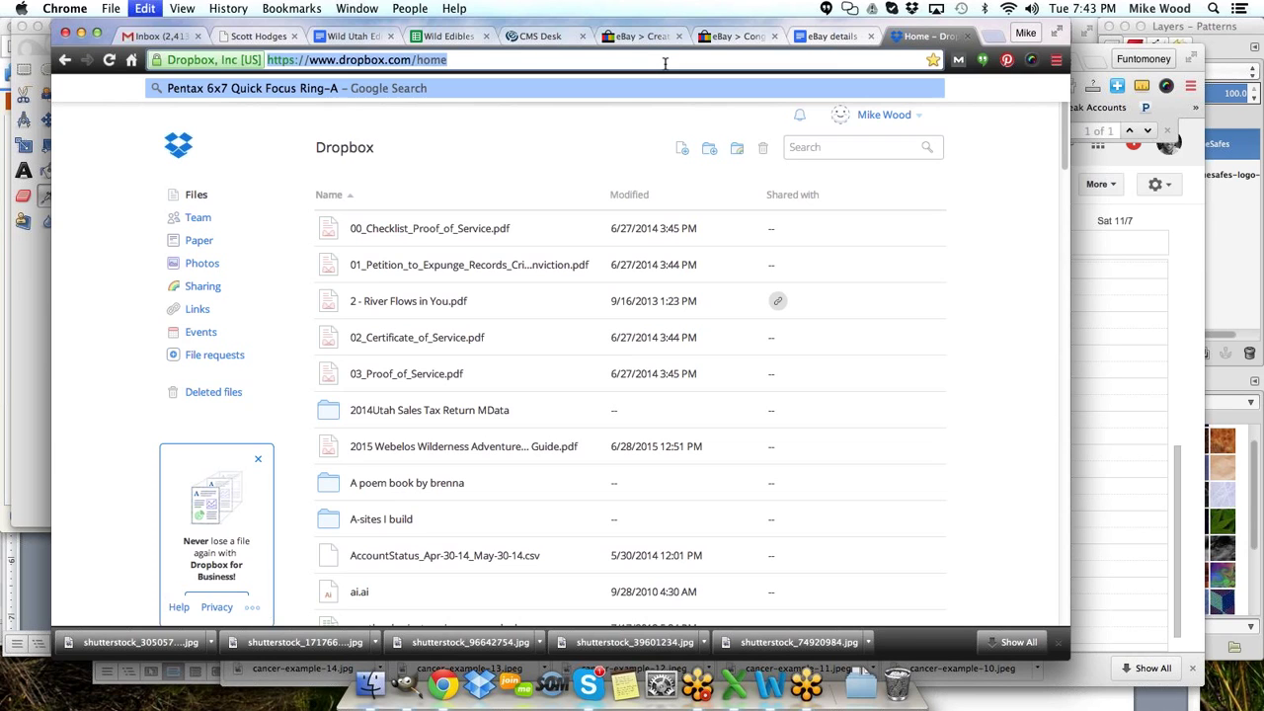
pyautogui.press('Return')
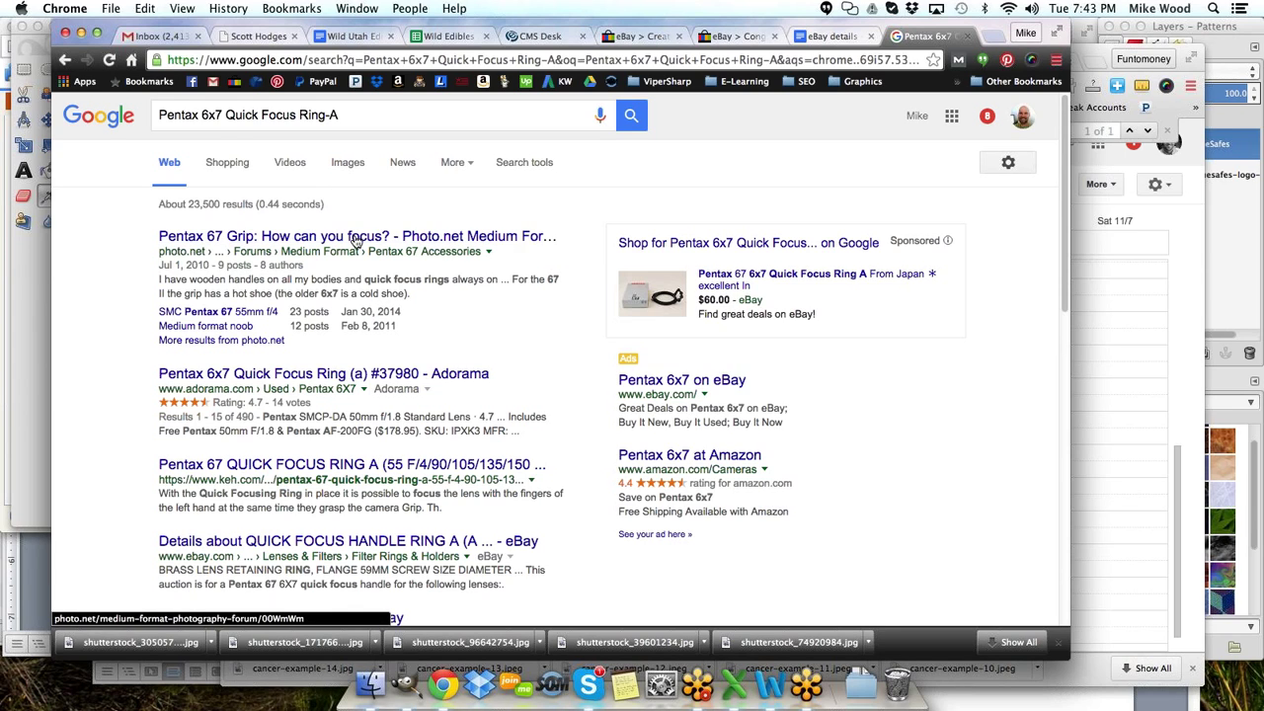
# - Open the sponsored eBay listing for the Quick Focus Ring A from Japan, examine its details and description, and return to the search results
pyautogui.click(741, 278)
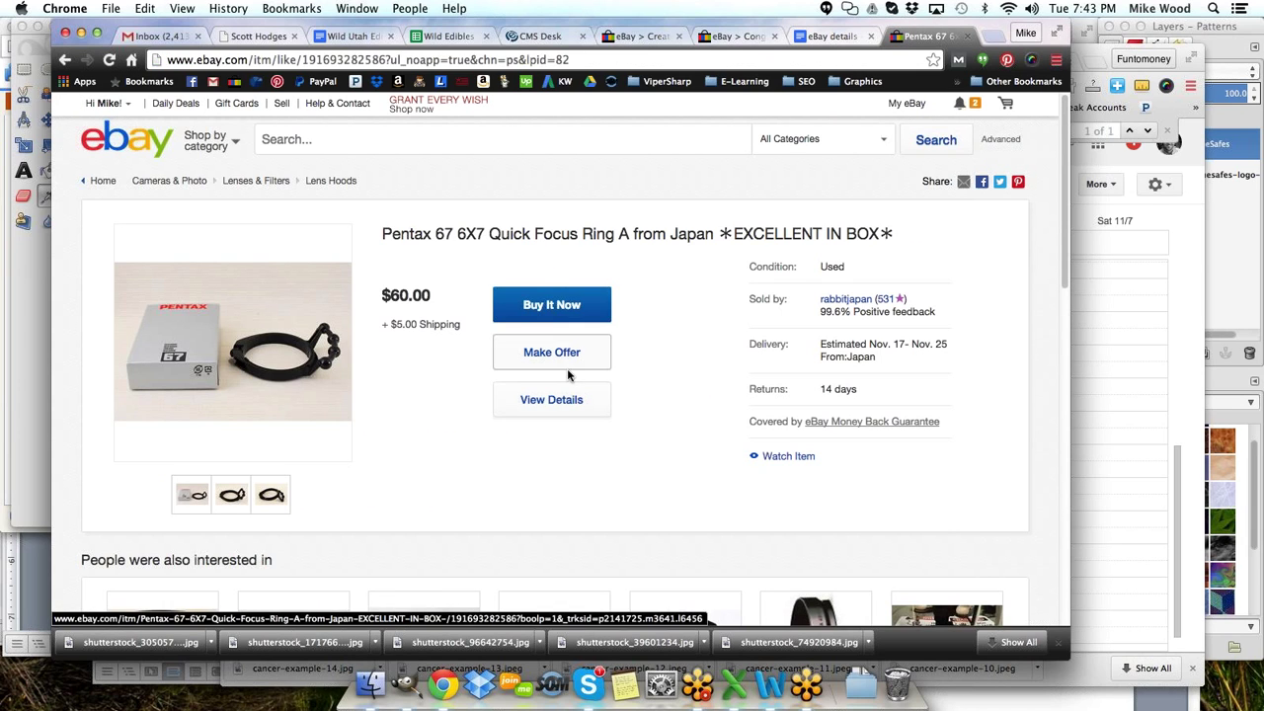
pyautogui.click(549, 402)
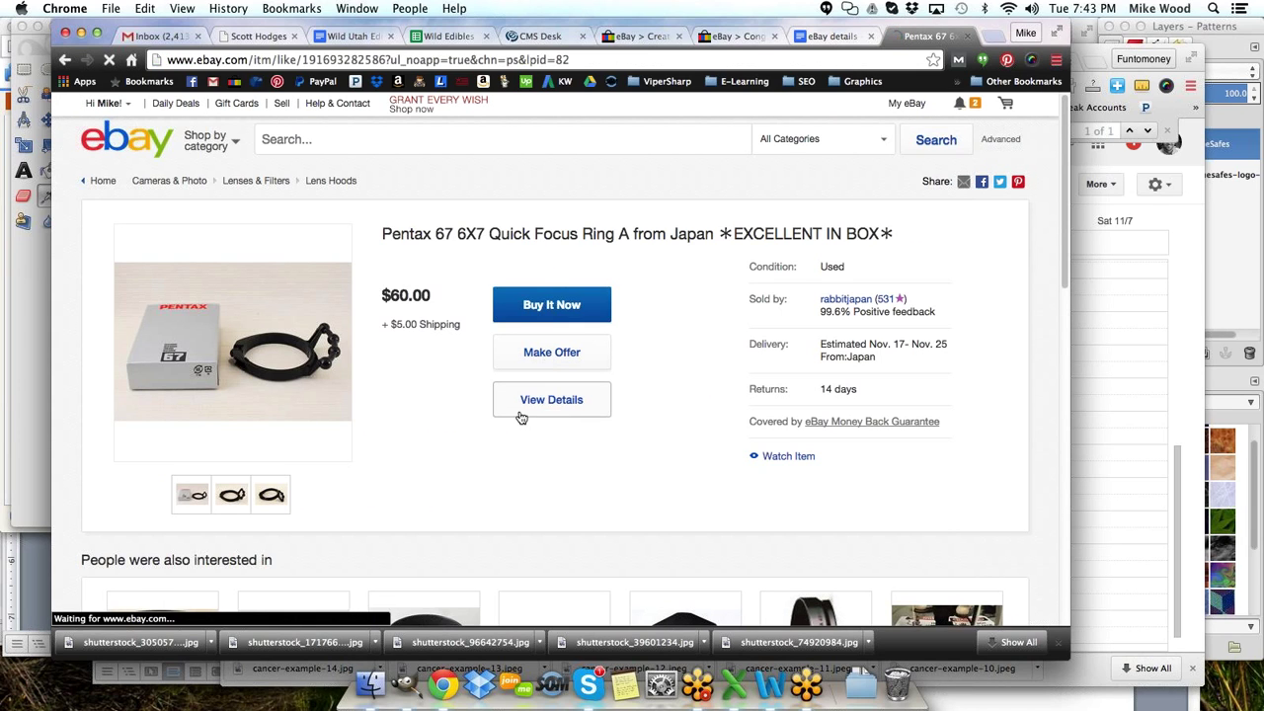
pyautogui.scroll(-15, 488, 422)
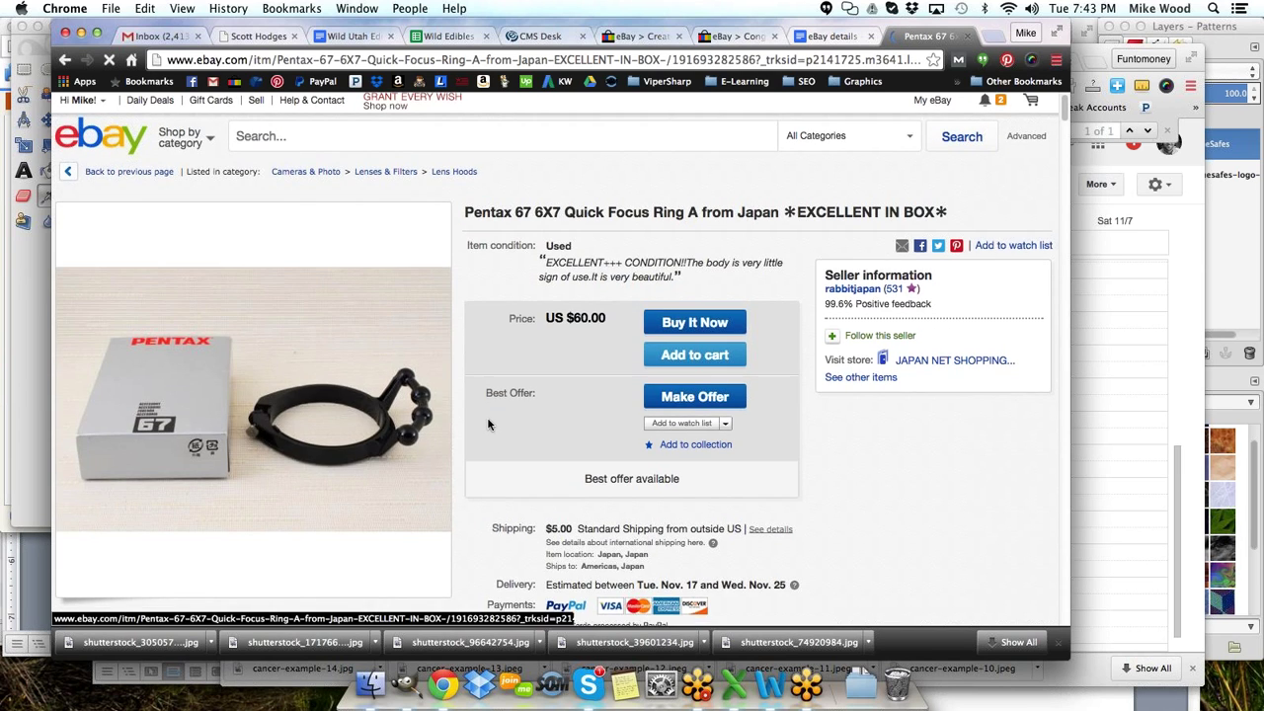
pyautogui.scroll(-5, 487, 422)
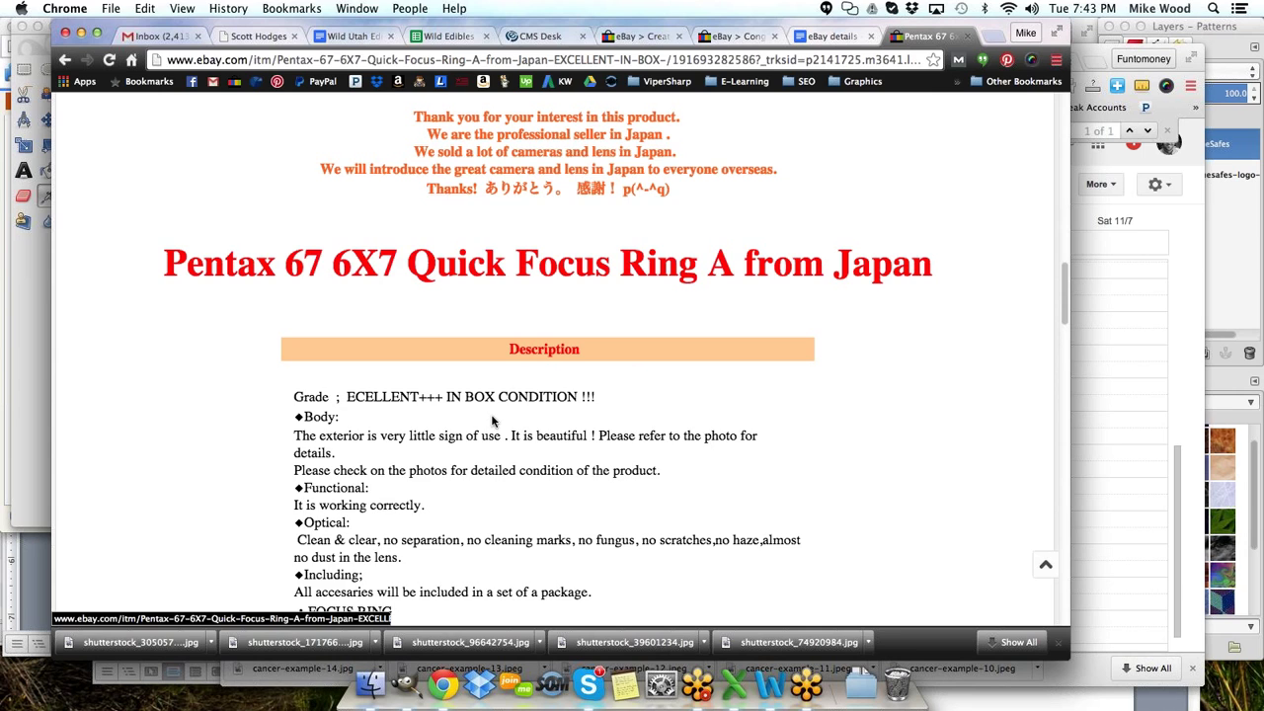
pyautogui.scroll(-3, 491, 421)
pyautogui.scroll(-2, 492, 421)
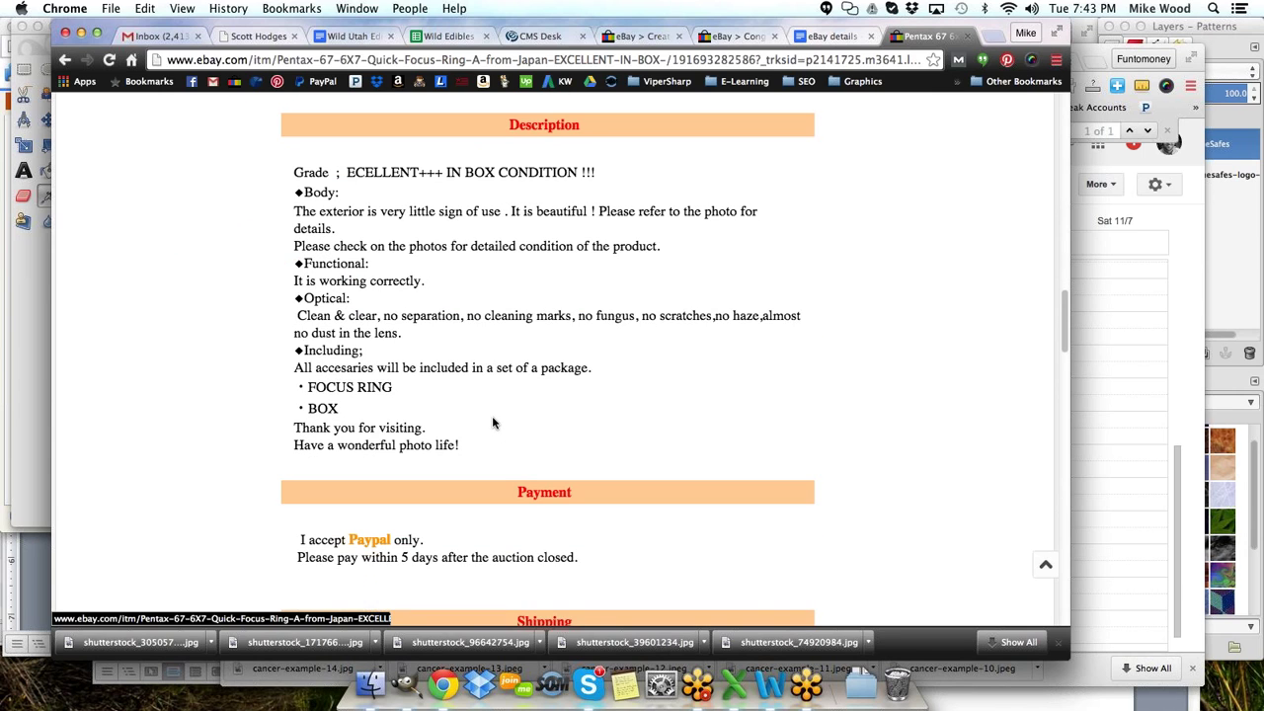
pyautogui.scroll(-5, 492, 422)
pyautogui.scroll(-15, 489, 418)
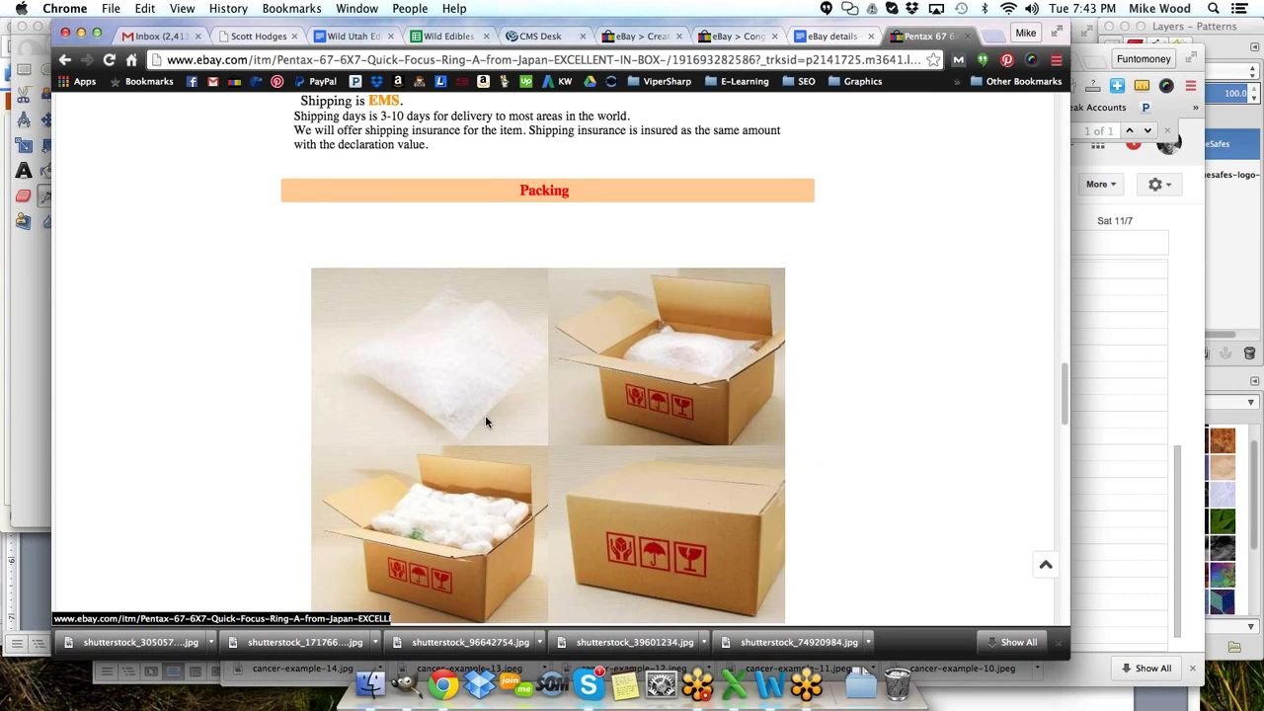
pyautogui.click(64, 61)
pyautogui.click(63, 62)
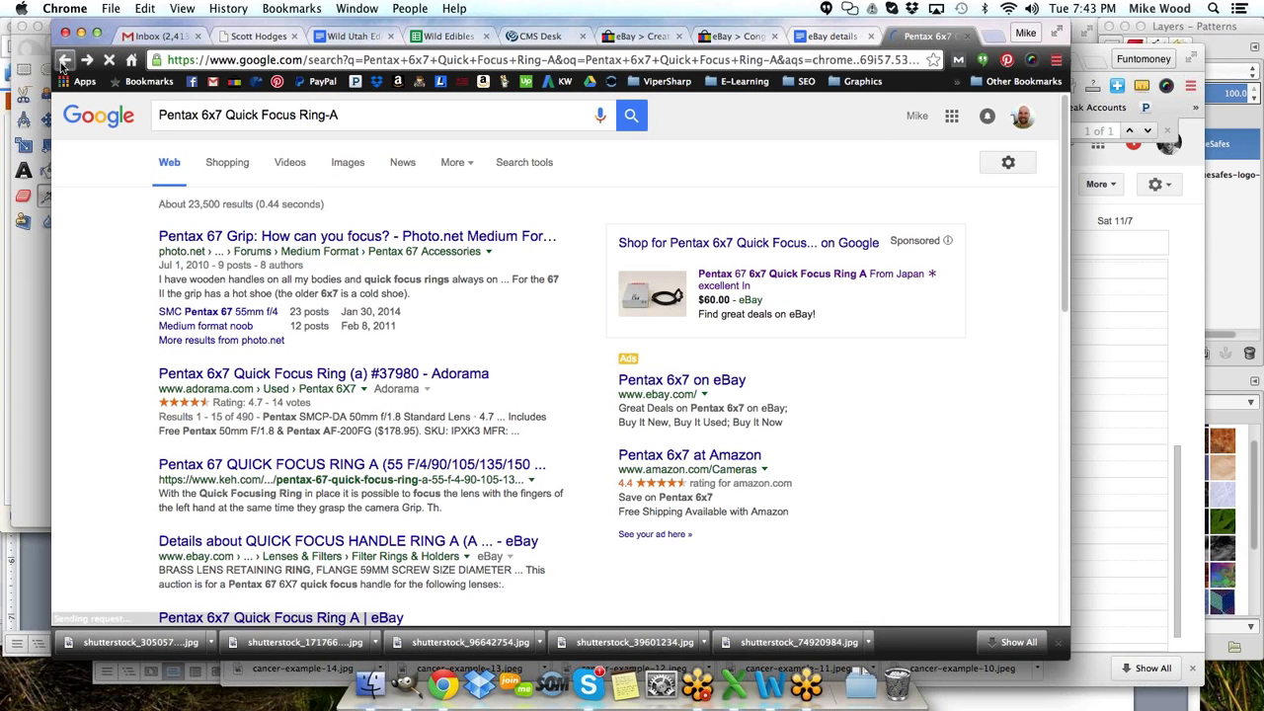
# - Change the focus ring draft's title to "Vintage Pentax 6x7 Camera Quick Focus Ring" and dismiss the condition hint
pyautogui.click(637, 35)
pyautogui.click(222, 431)
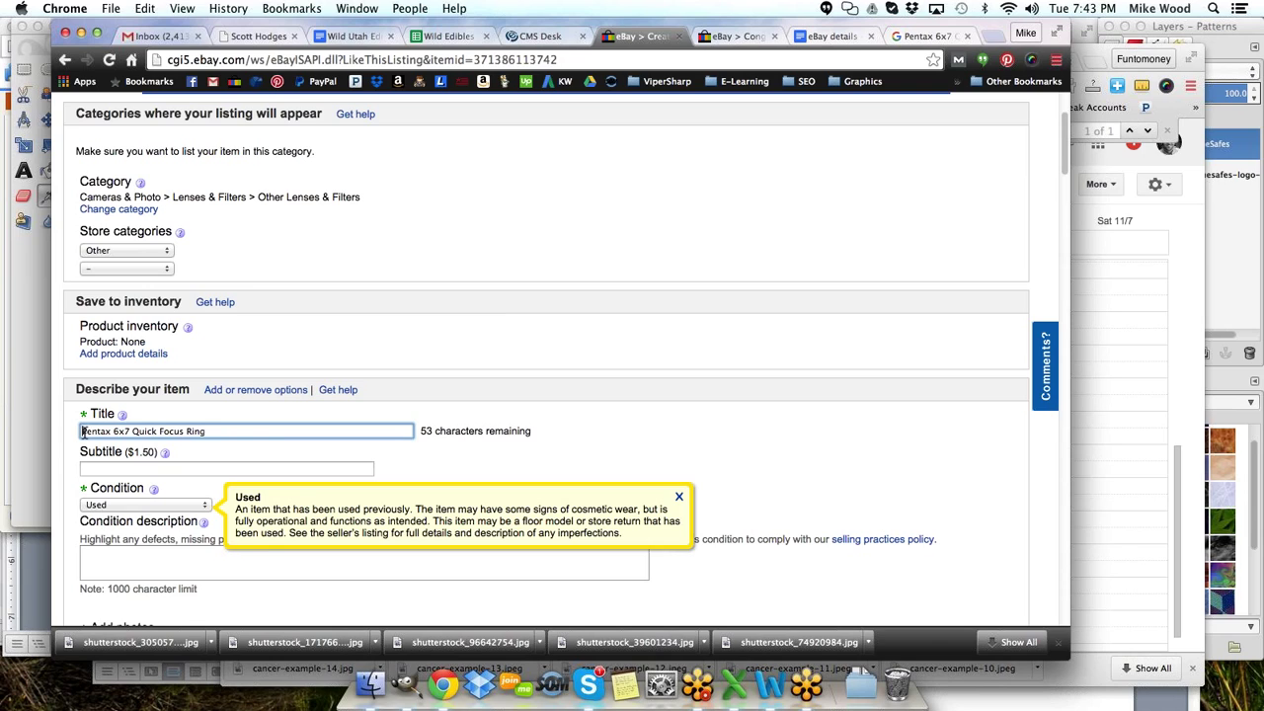
pyautogui.write('Vintage')
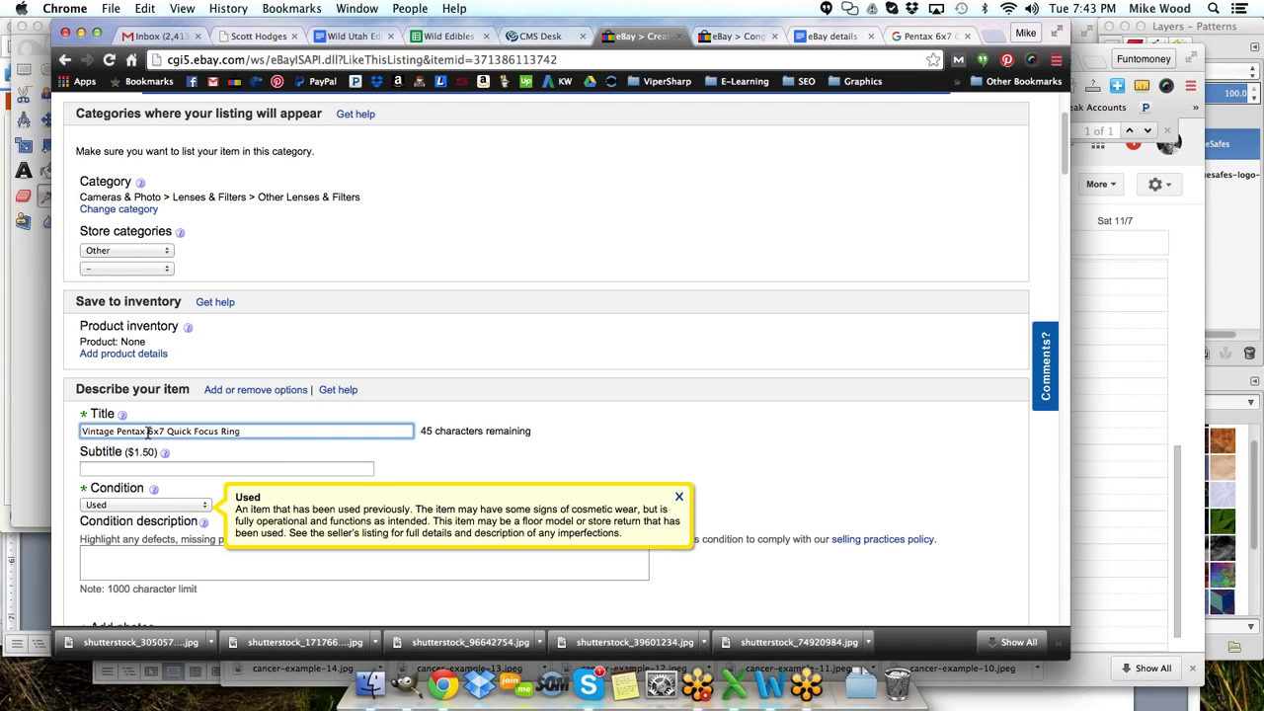
pyautogui.write('Camera')
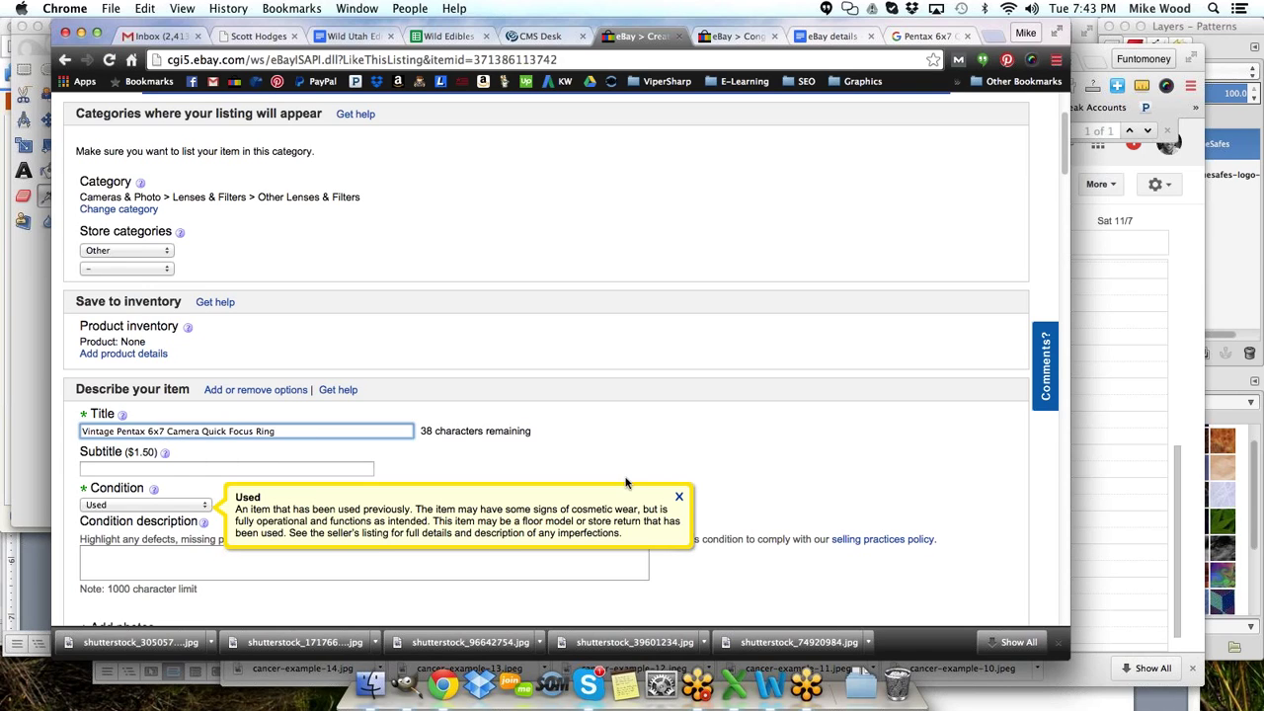
pyautogui.click(678, 496)
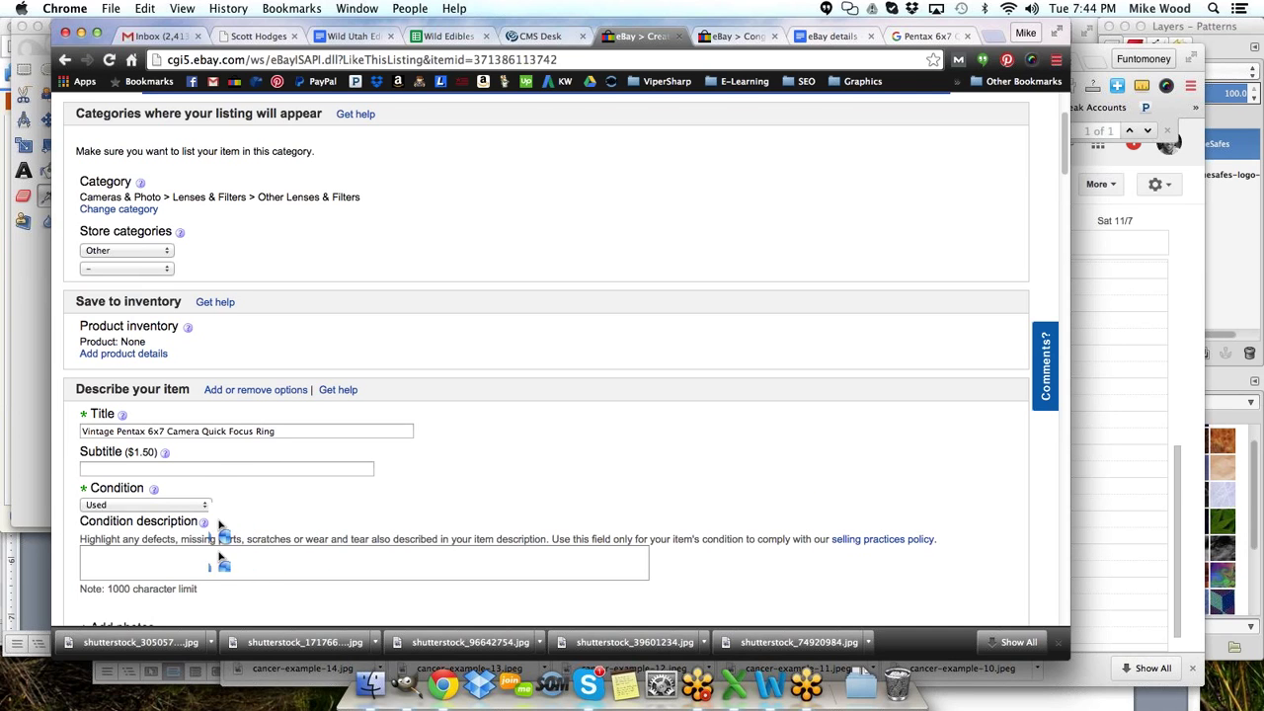
# - Open the photo uploader for the focus ring draft and browse the Dropbox Camera Uploads folder for image files
pyautogui.scroll(-6, 686, 429)
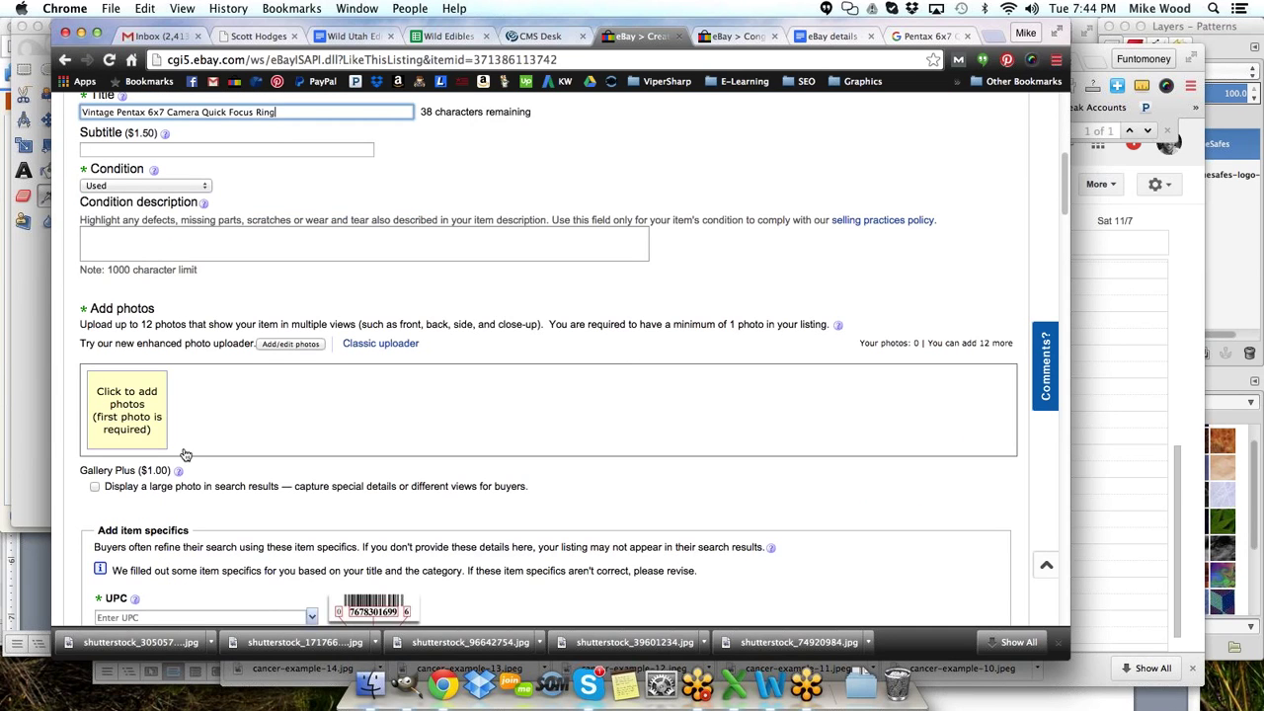
pyautogui.click(148, 430)
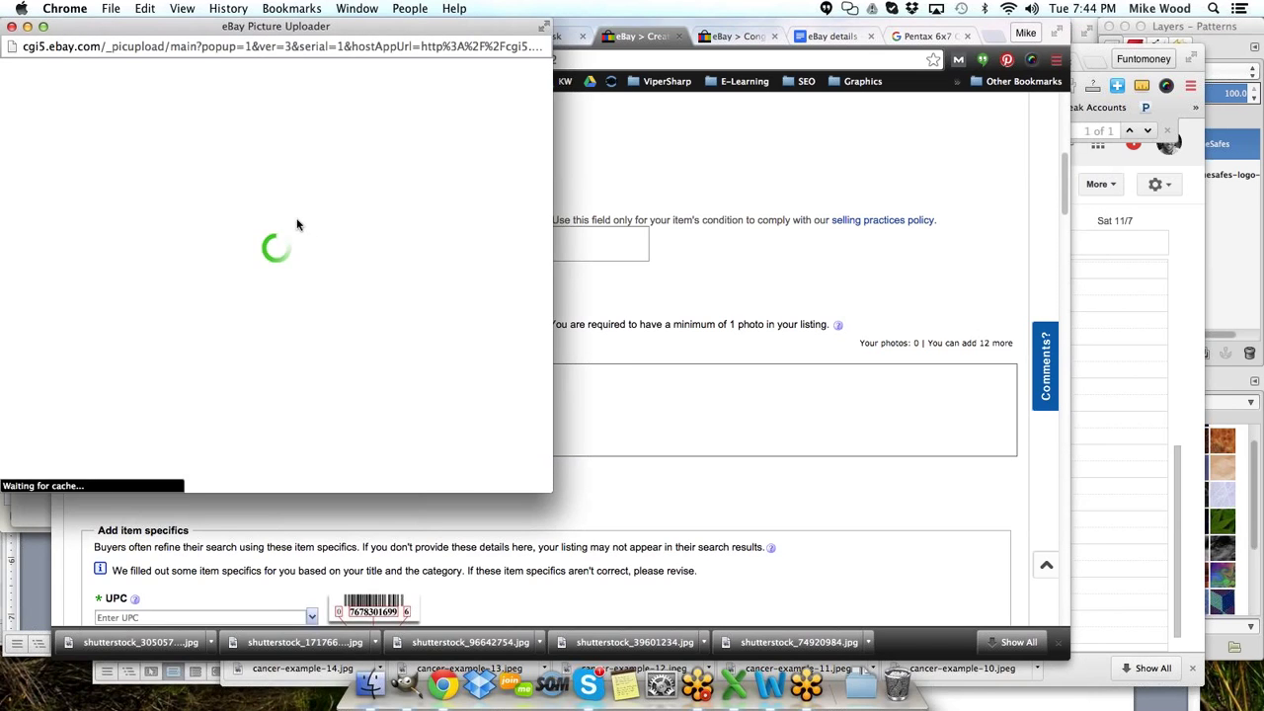
pyautogui.click(284, 198)
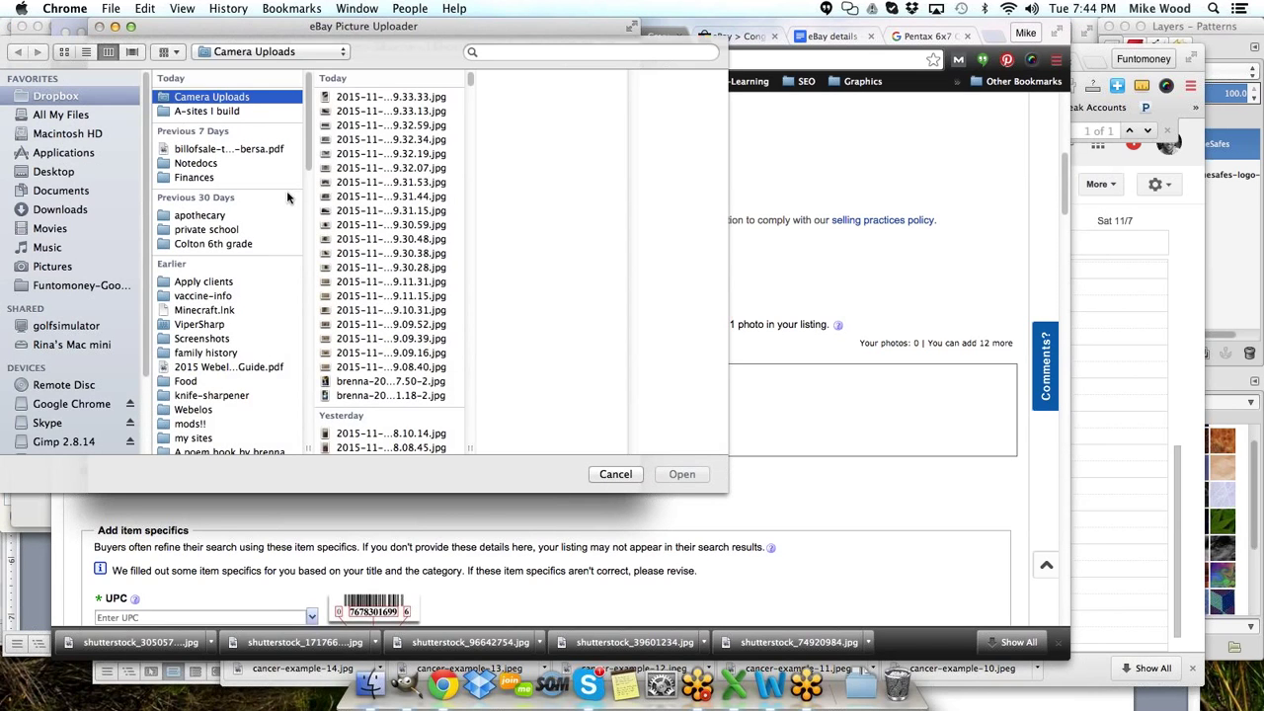
# - Preview the recent camera photos and upload the five consecutive ones from 2015-11-03 19.32.34 to 19.31.44
pyautogui.click(357, 112)
pyautogui.click(356, 125)
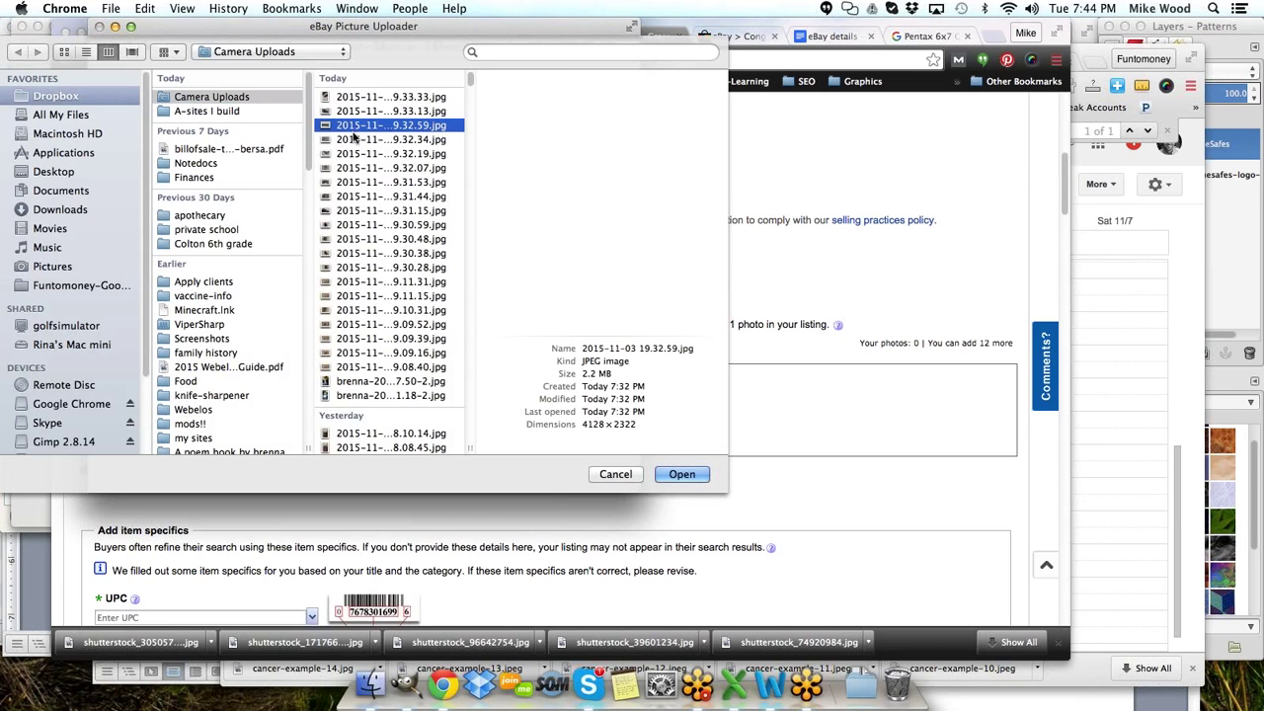
pyautogui.click(353, 141)
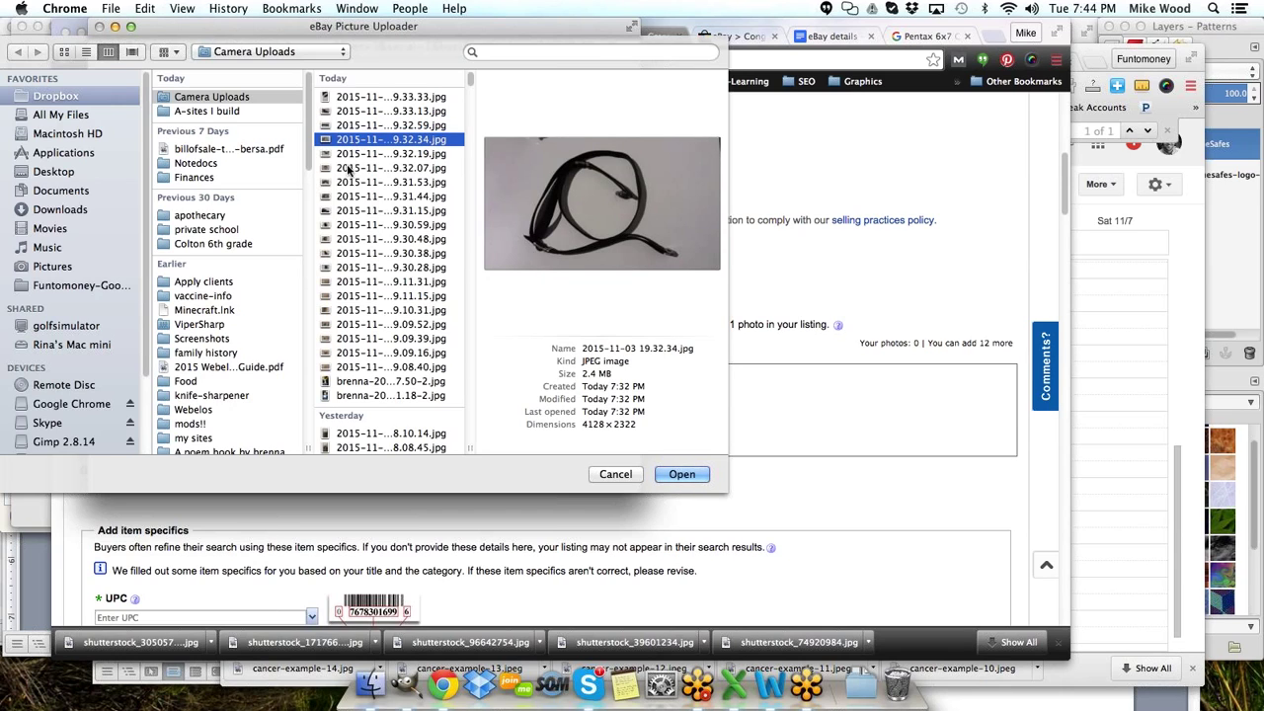
pyautogui.click(351, 168)
pyautogui.click(349, 181)
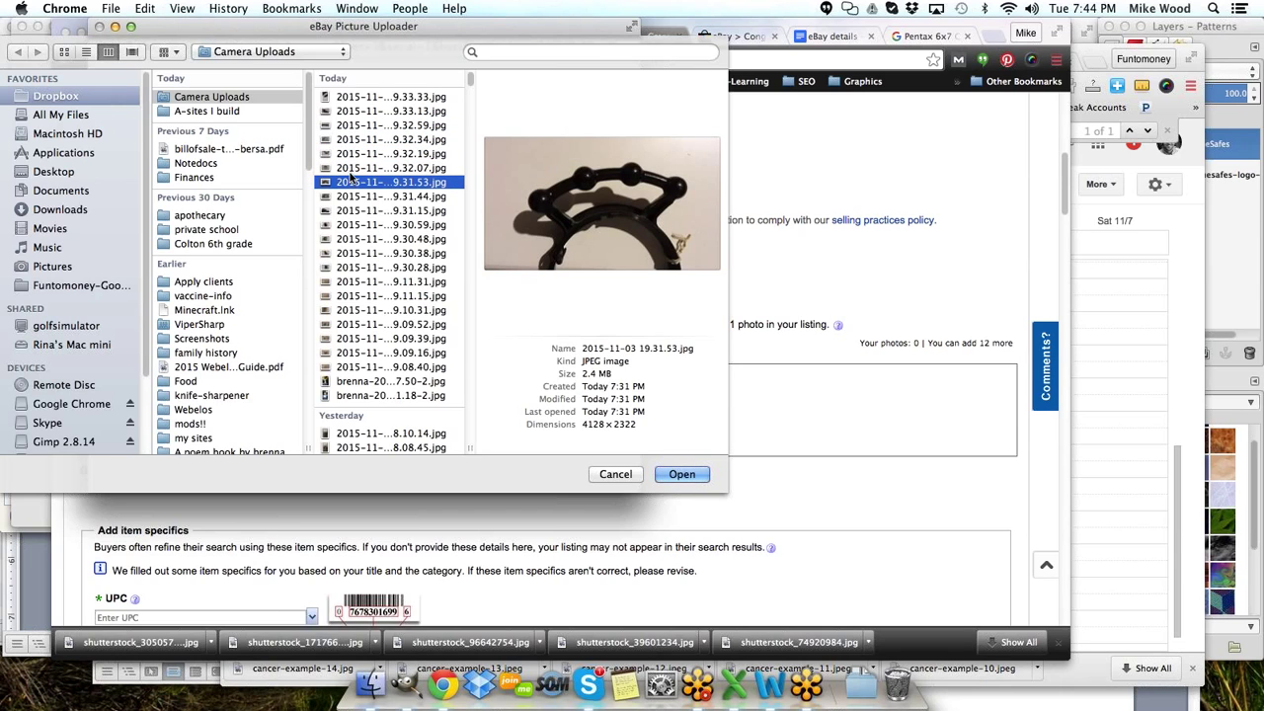
pyautogui.click(352, 196)
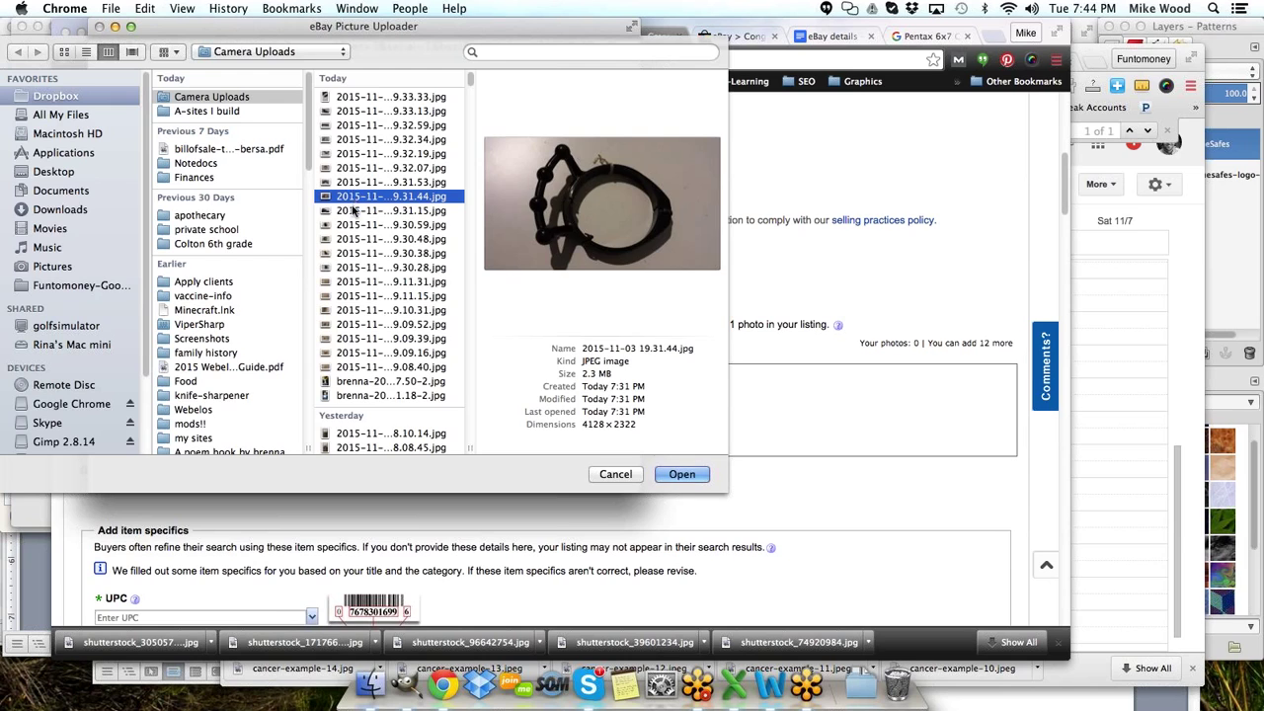
pyautogui.click(354, 211)
pyautogui.click(352, 195)
pyautogui.keyDown('shift'); pyautogui.click(345, 144); pyautogui.keyUp('shift')
pyautogui.press('Return')
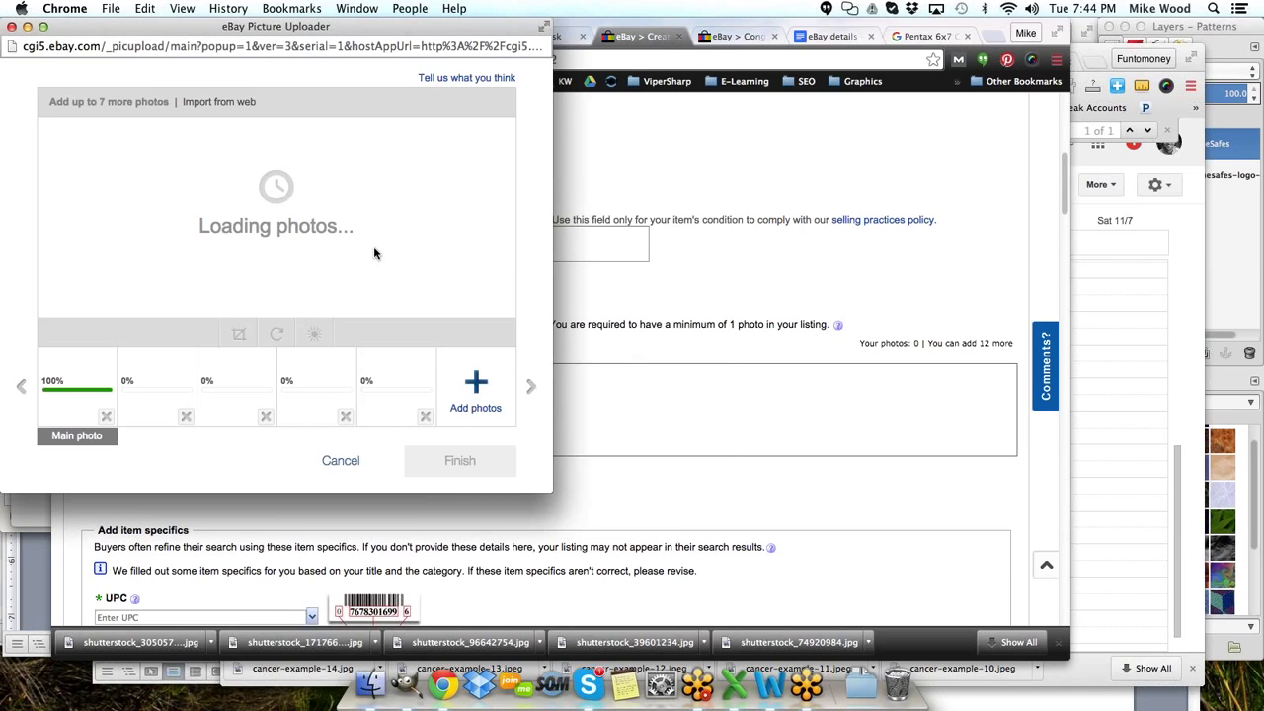
# - Remove the first uploaded photo and make the photo of the whole ring with its knobbed handle on the side the main photo
pyautogui.click(107, 417)
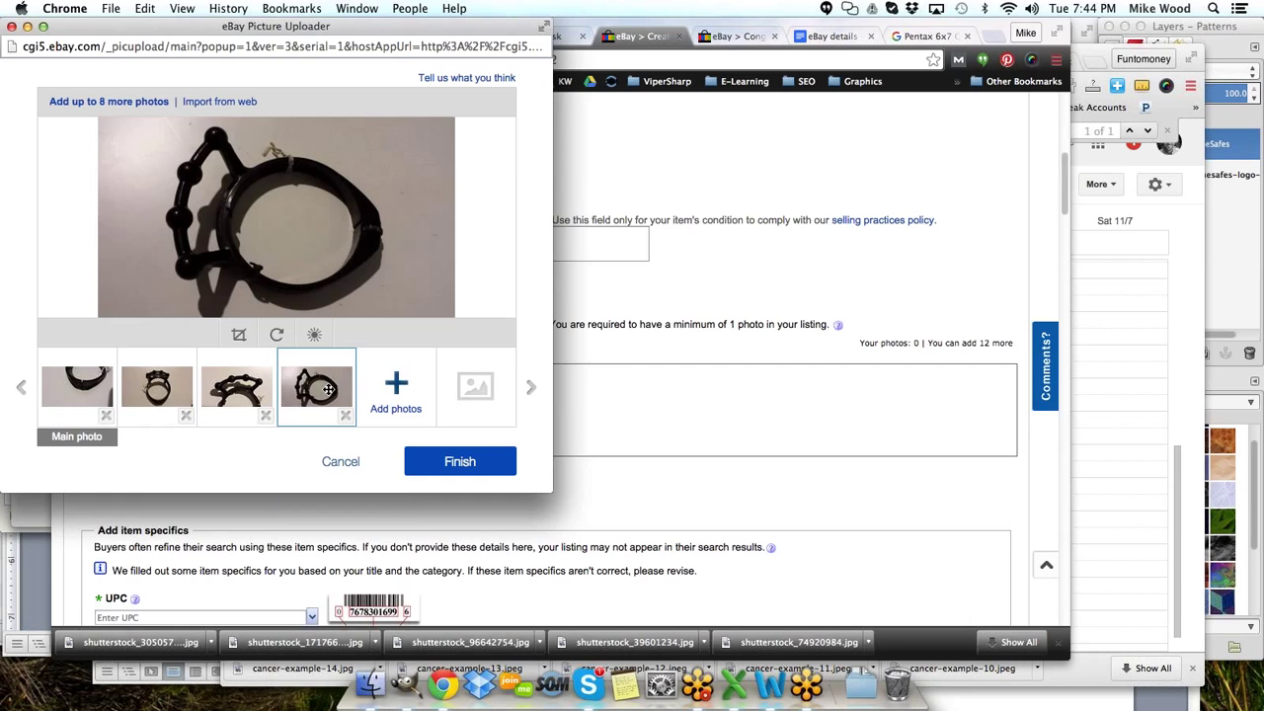
pyautogui.moveTo(328, 389); pyautogui.dragTo(77, 387)
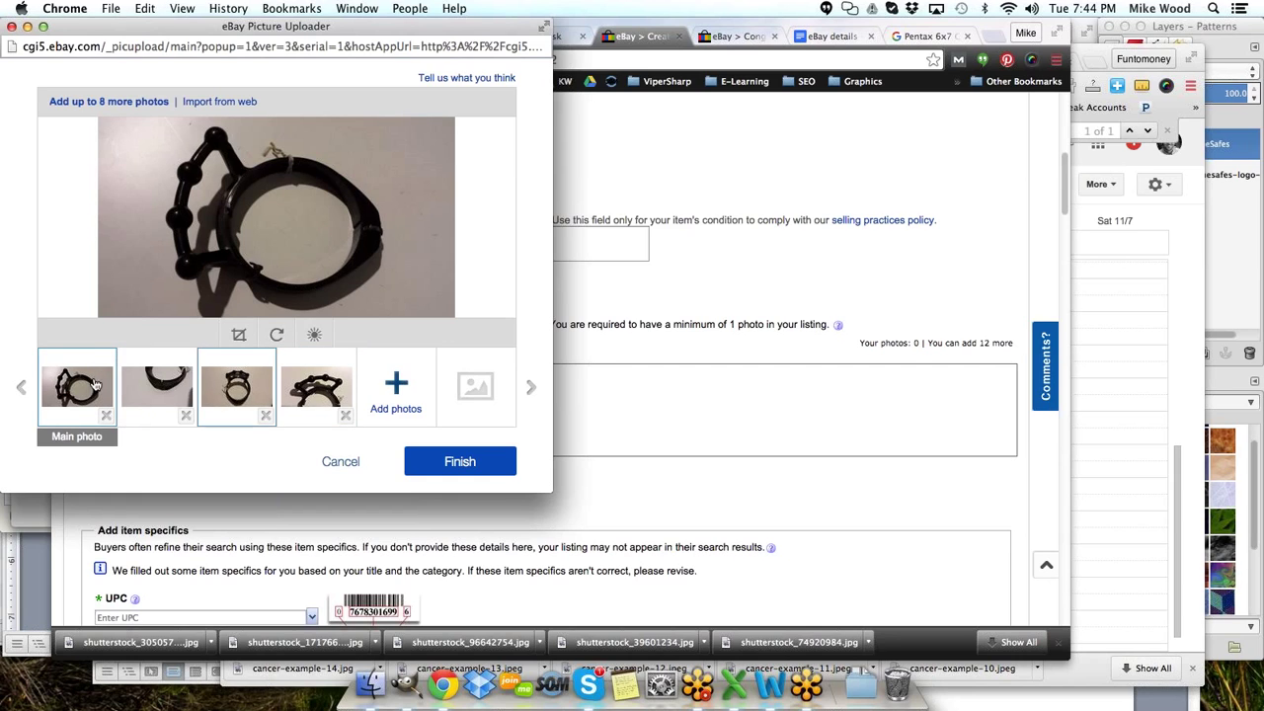
# - Crop the main photo closely around the ring and set its brightness to 68 and contrast to 64
pyautogui.click(238, 335)
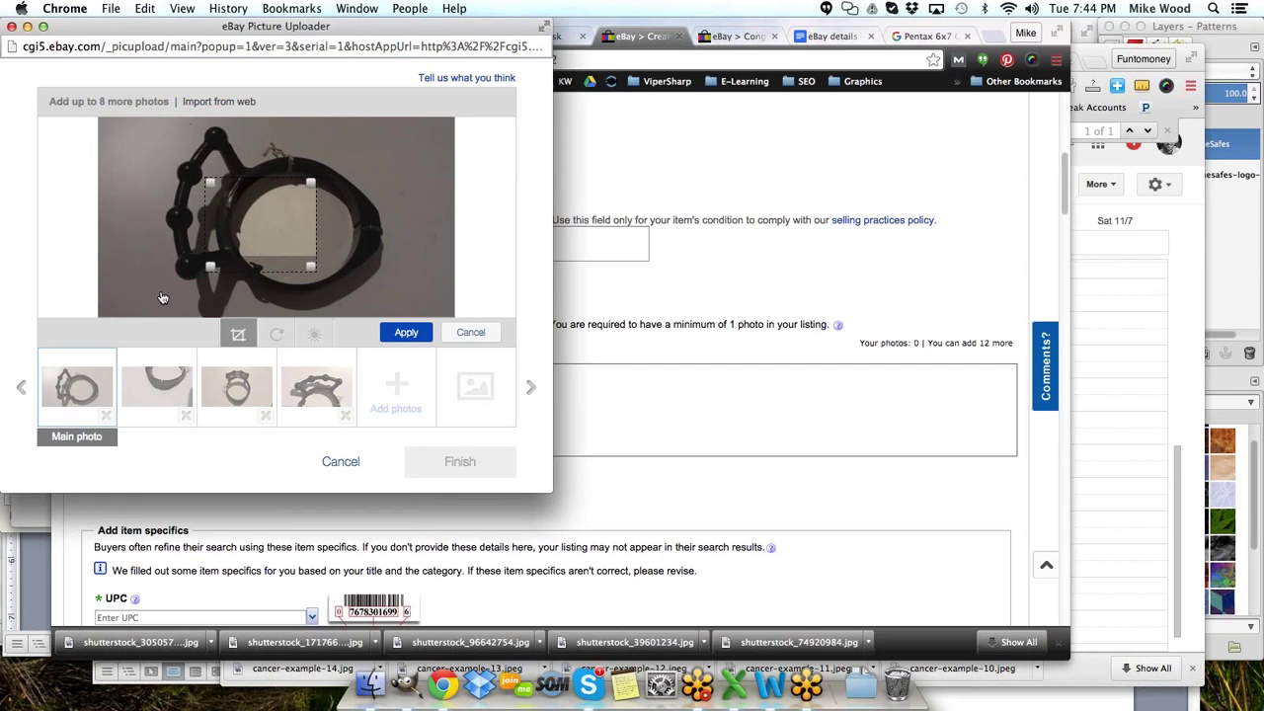
pyautogui.moveTo(163, 298); pyautogui.dragTo(163, 329)
pyautogui.moveTo(323, 178); pyautogui.dragTo(389, 83)
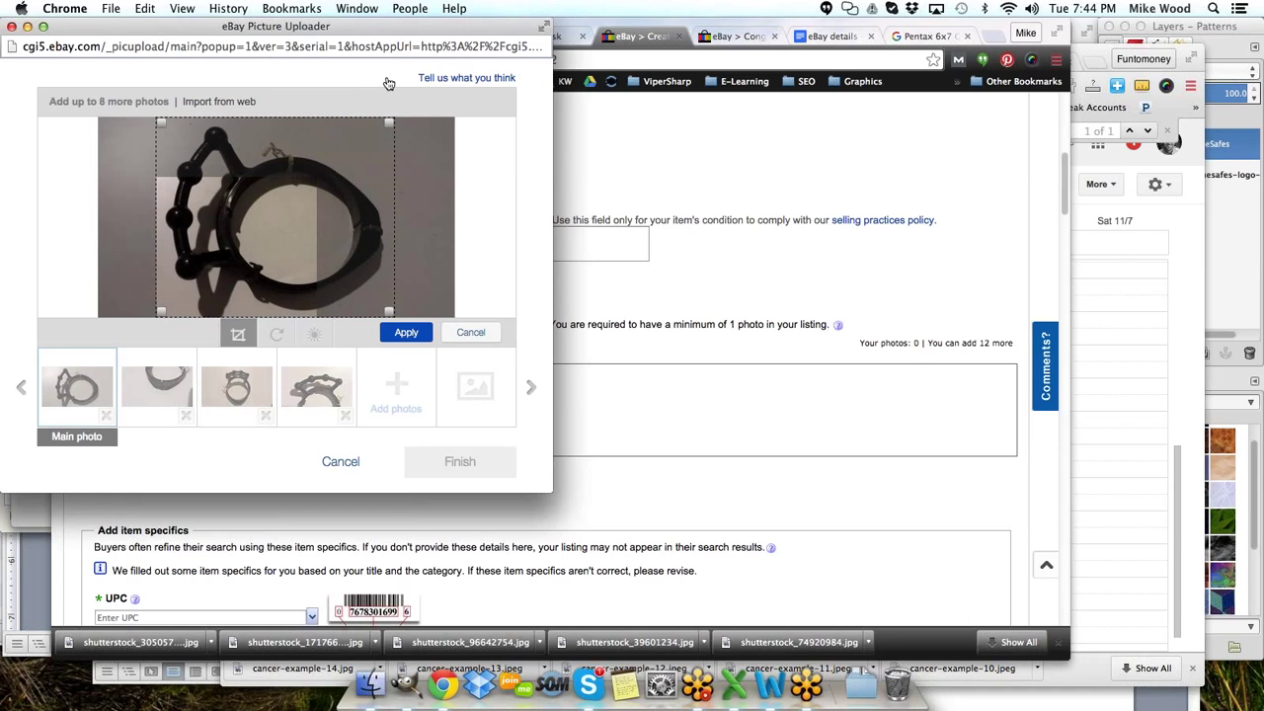
pyautogui.click(405, 336)
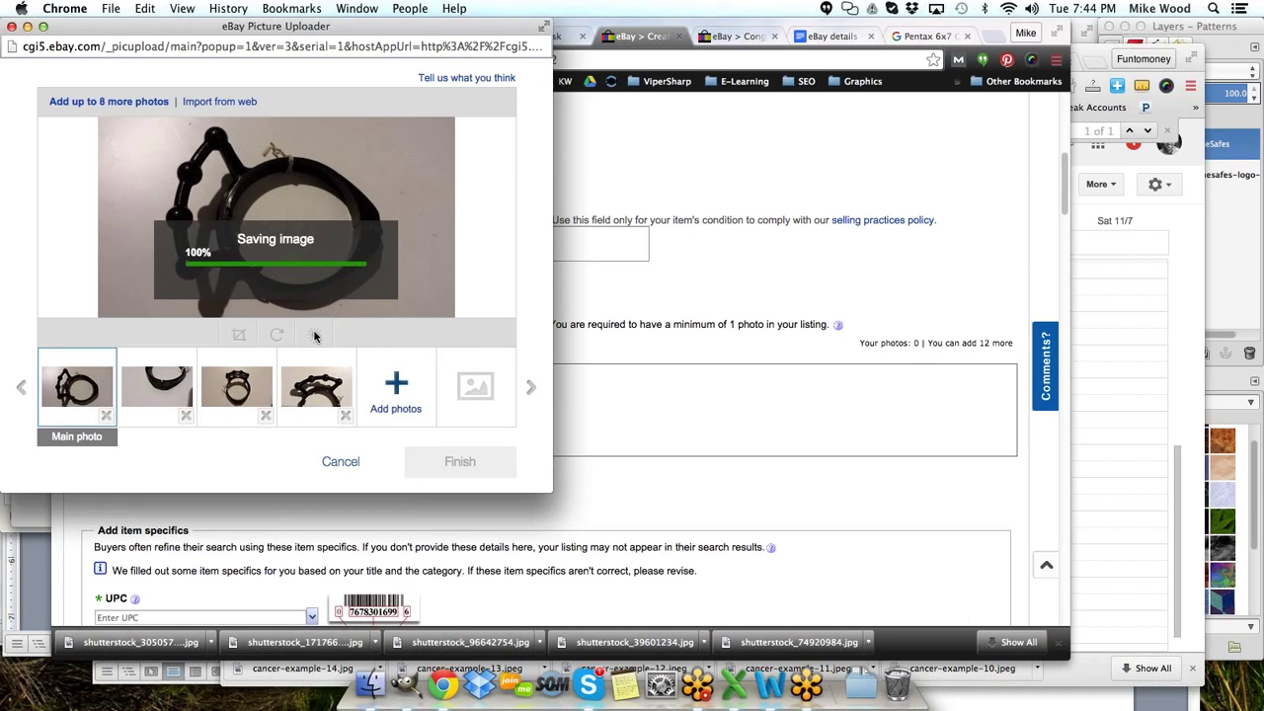
pyautogui.click(314, 335)
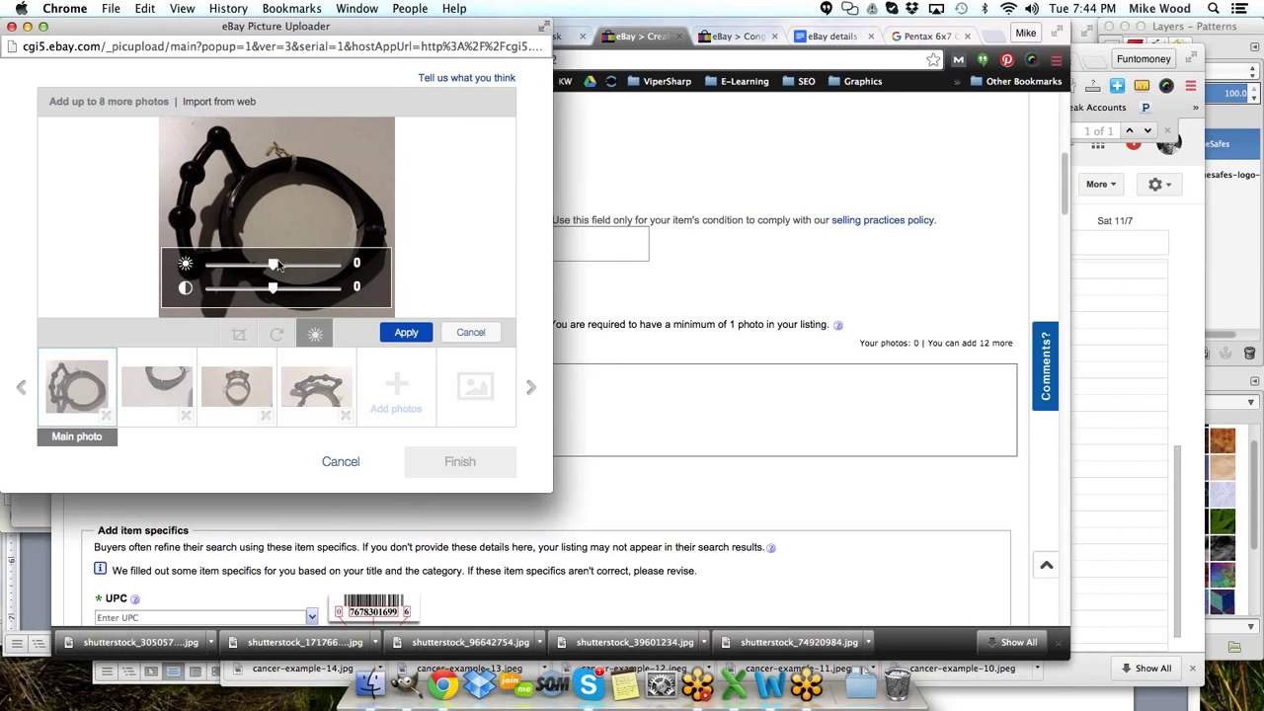
pyautogui.moveTo(274, 268); pyautogui.dragTo(324, 294)
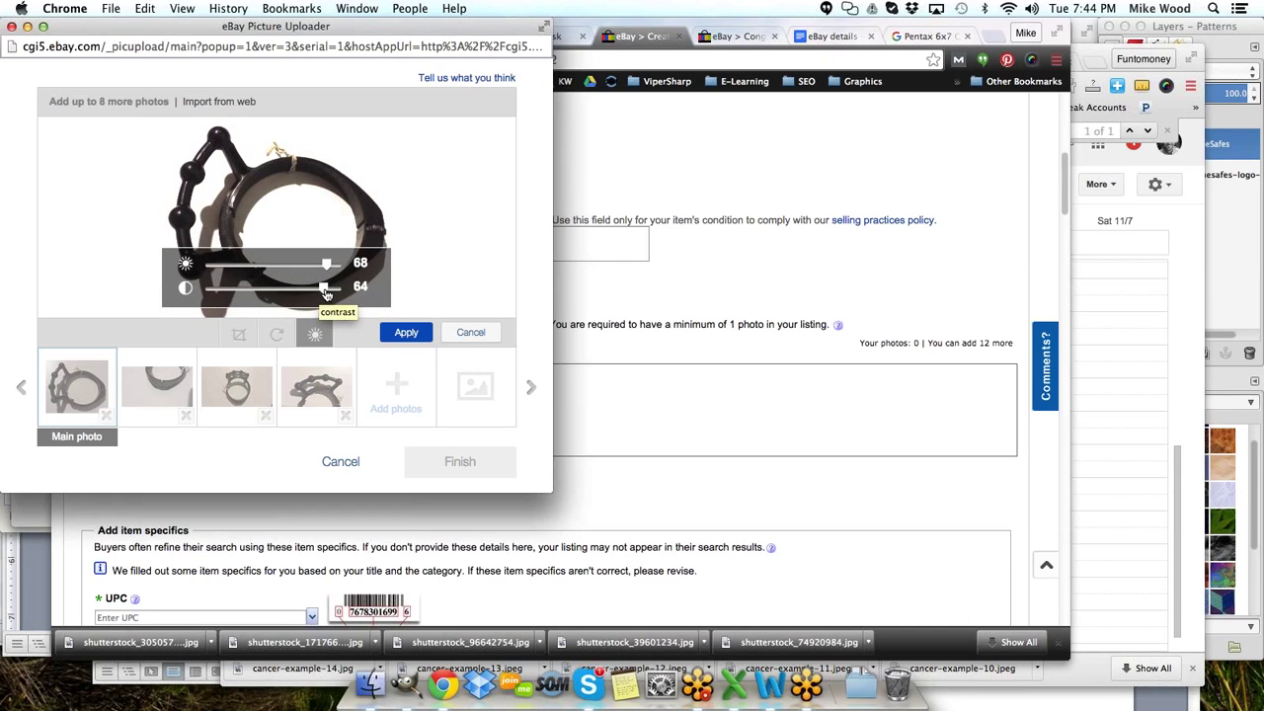
pyautogui.click(406, 332)
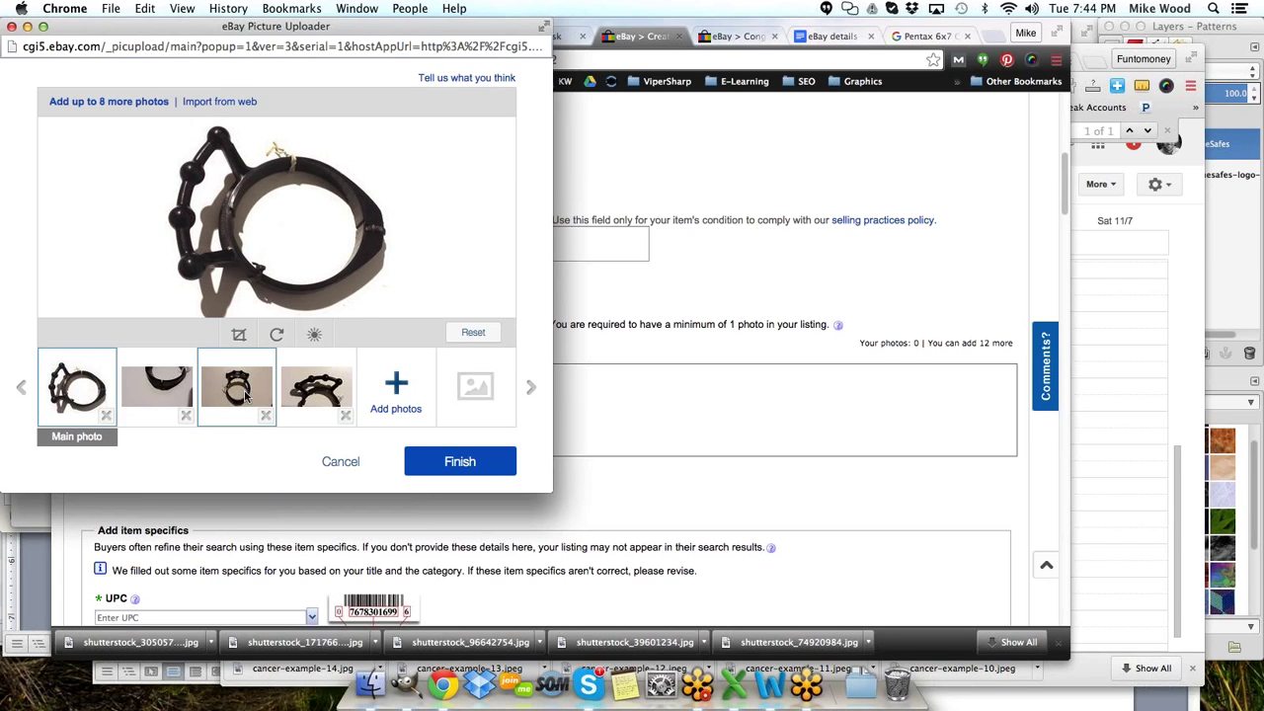
# - Reorder the photo of the upright ring to second place and crop it closely around the ring
pyautogui.moveTo(246, 395); pyautogui.dragTo(167, 388)
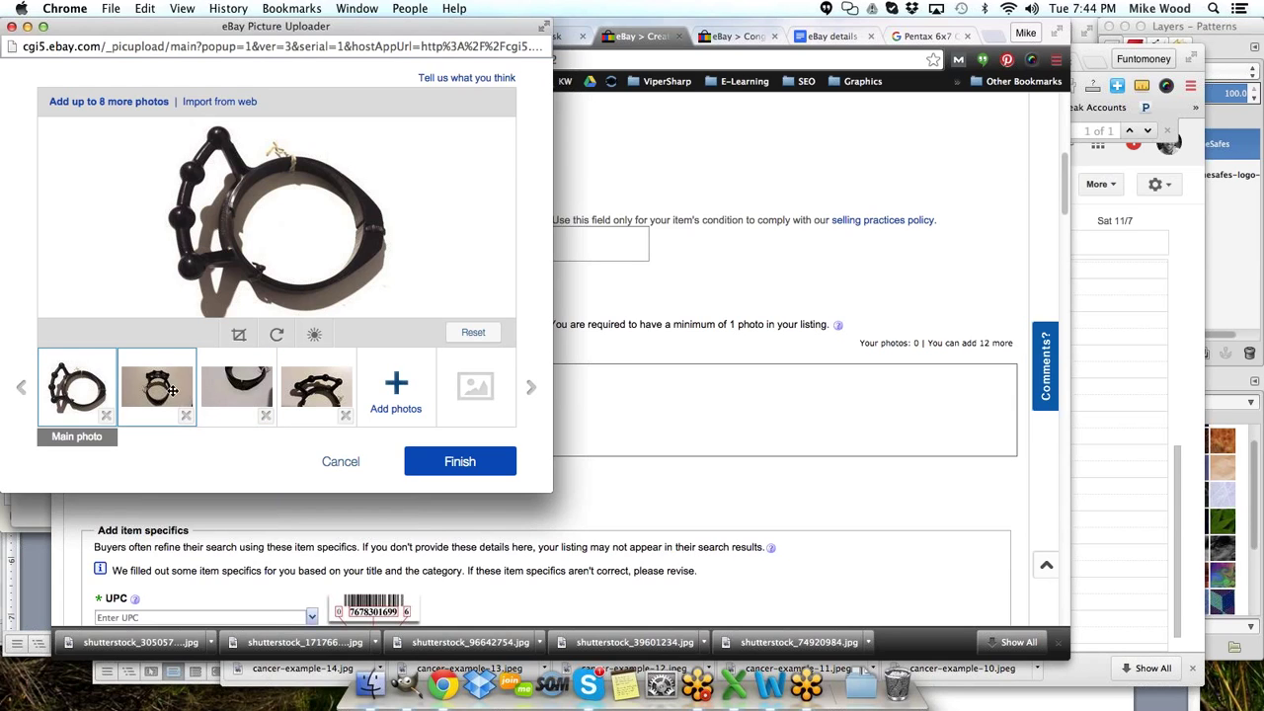
pyautogui.click(163, 387)
pyautogui.click(238, 334)
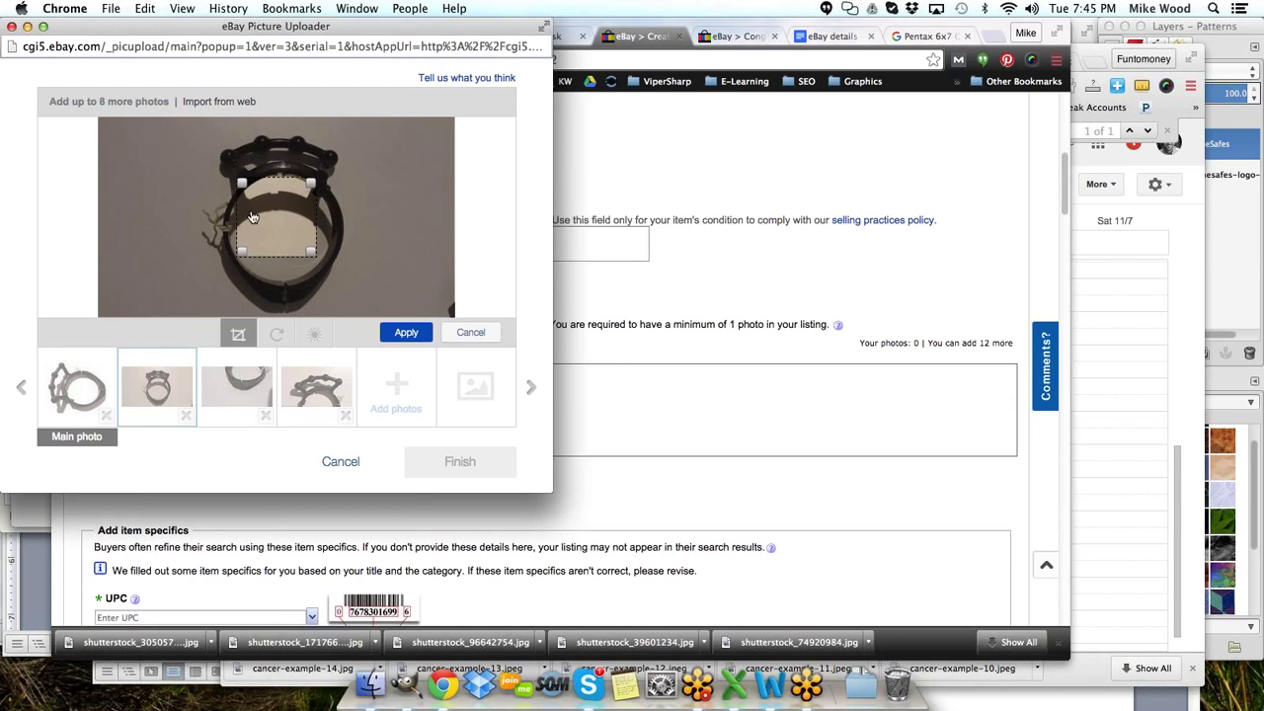
pyautogui.moveTo(243, 254); pyautogui.dragTo(193, 312)
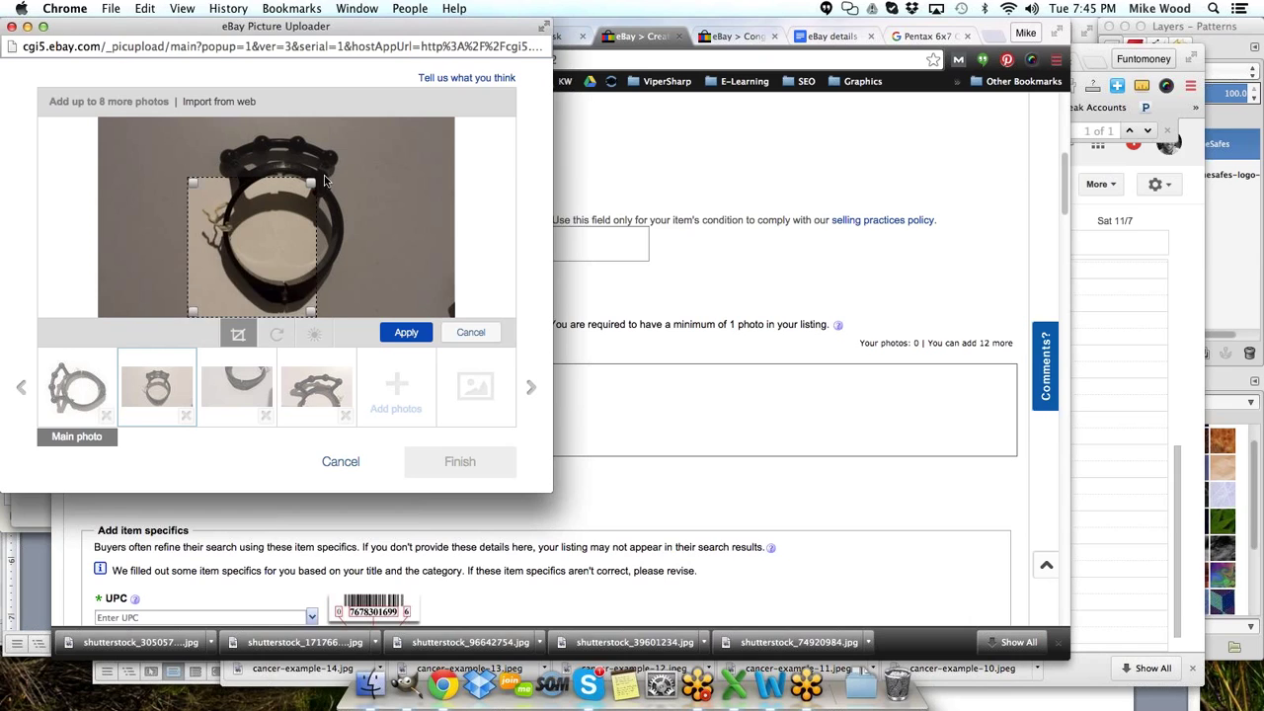
pyautogui.moveTo(311, 186); pyautogui.dragTo(348, 147)
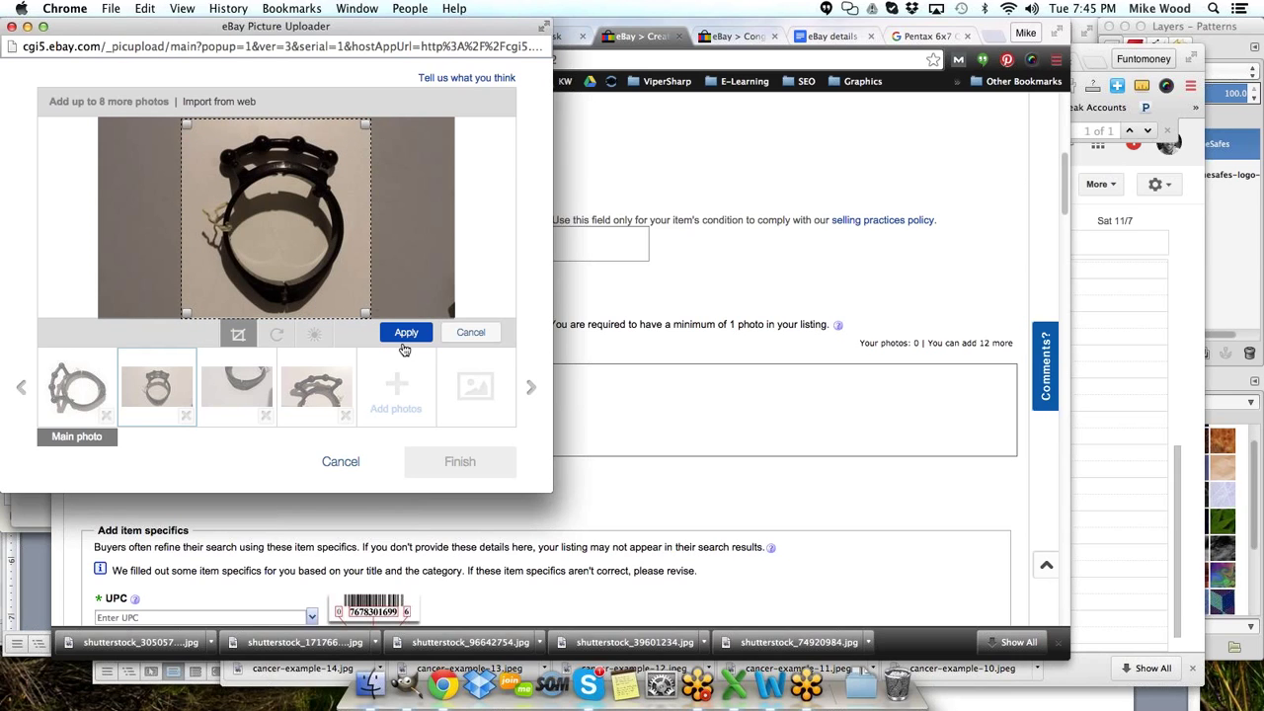
pyautogui.click(405, 336)
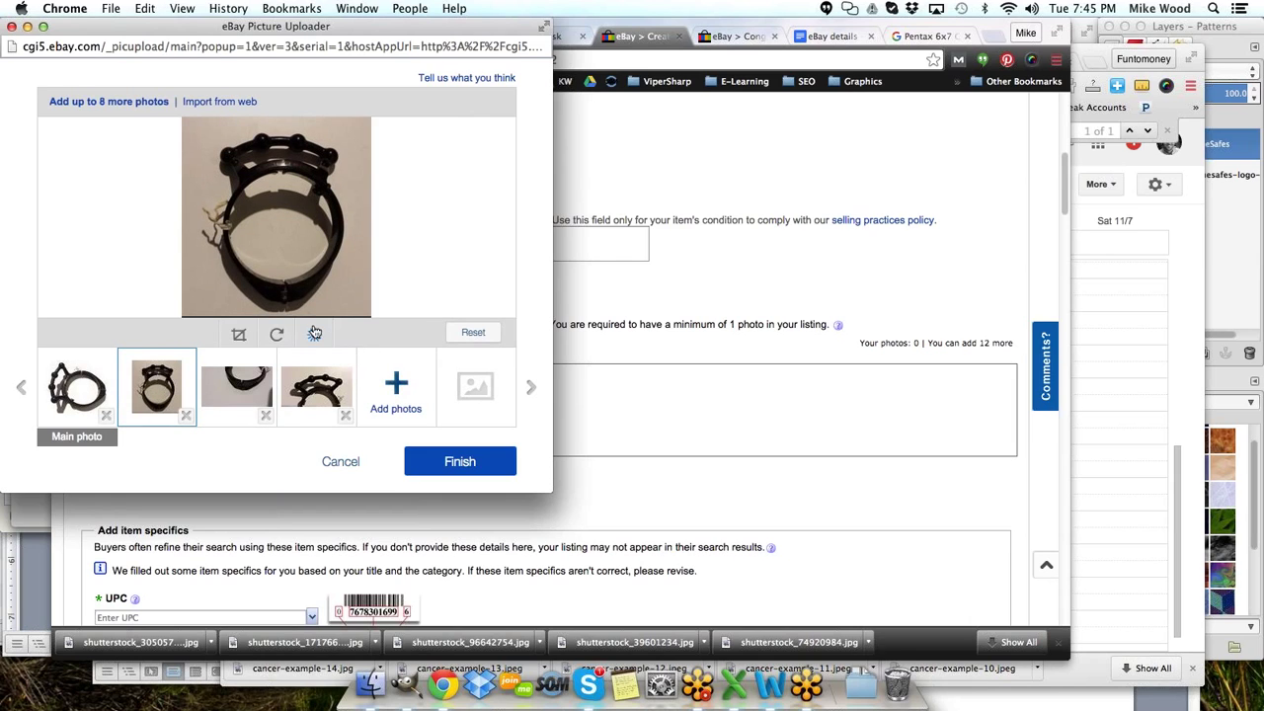
# - Increase the brightness and contrast of the second photo until its background is nearly white
pyautogui.click(314, 334)
pyautogui.moveTo(271, 264); pyautogui.dragTo(314, 294)
pyautogui.click(401, 333)
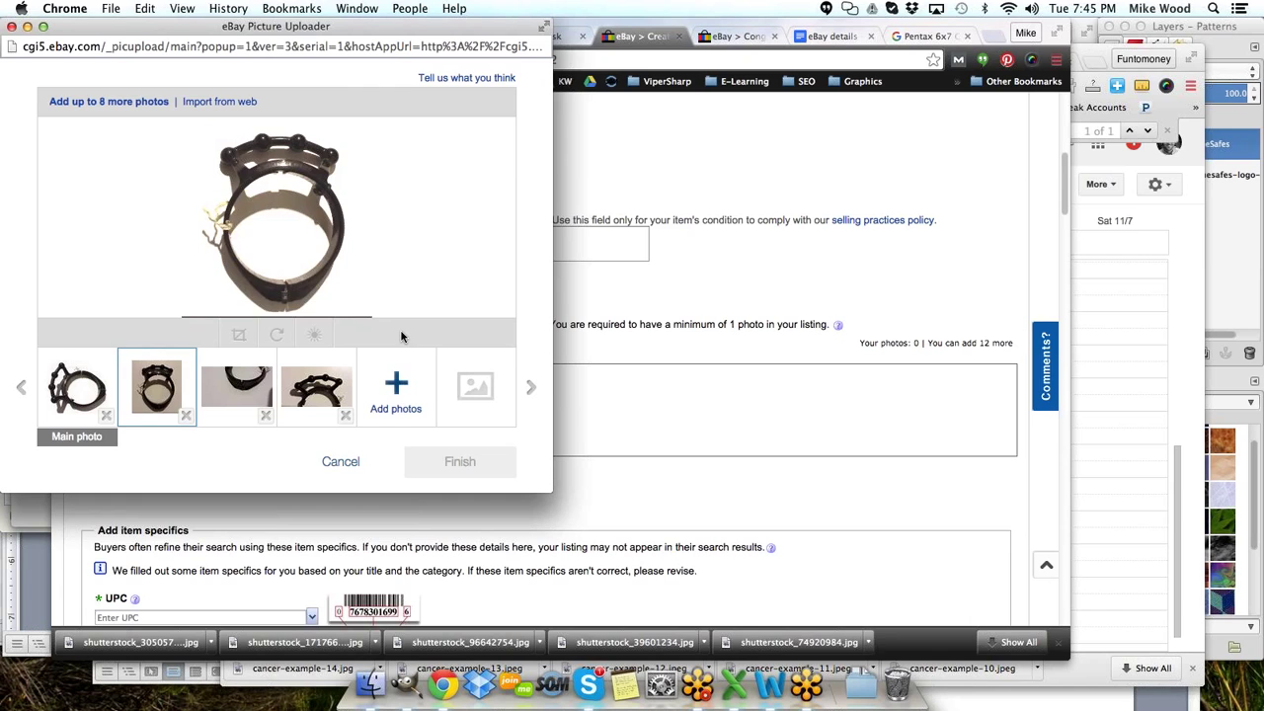
# - Crop the third photo around the clasp section of the ring
pyautogui.click(254, 385)
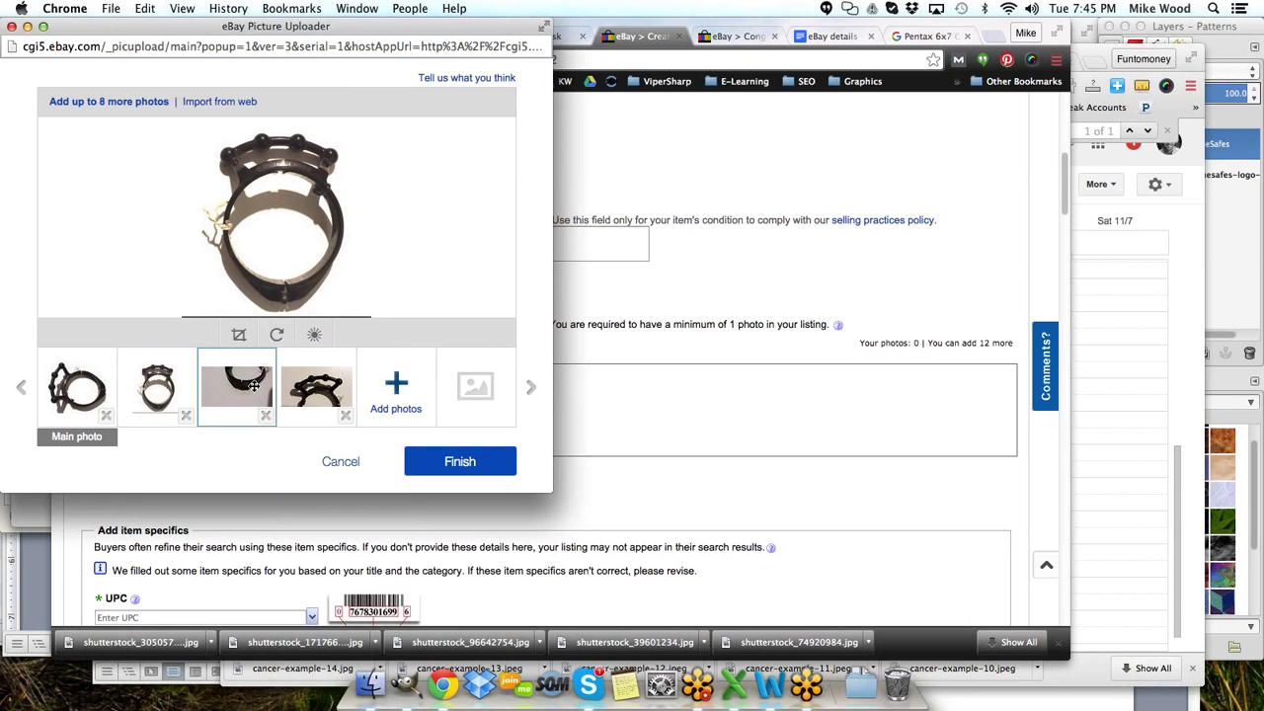
pyautogui.click(238, 335)
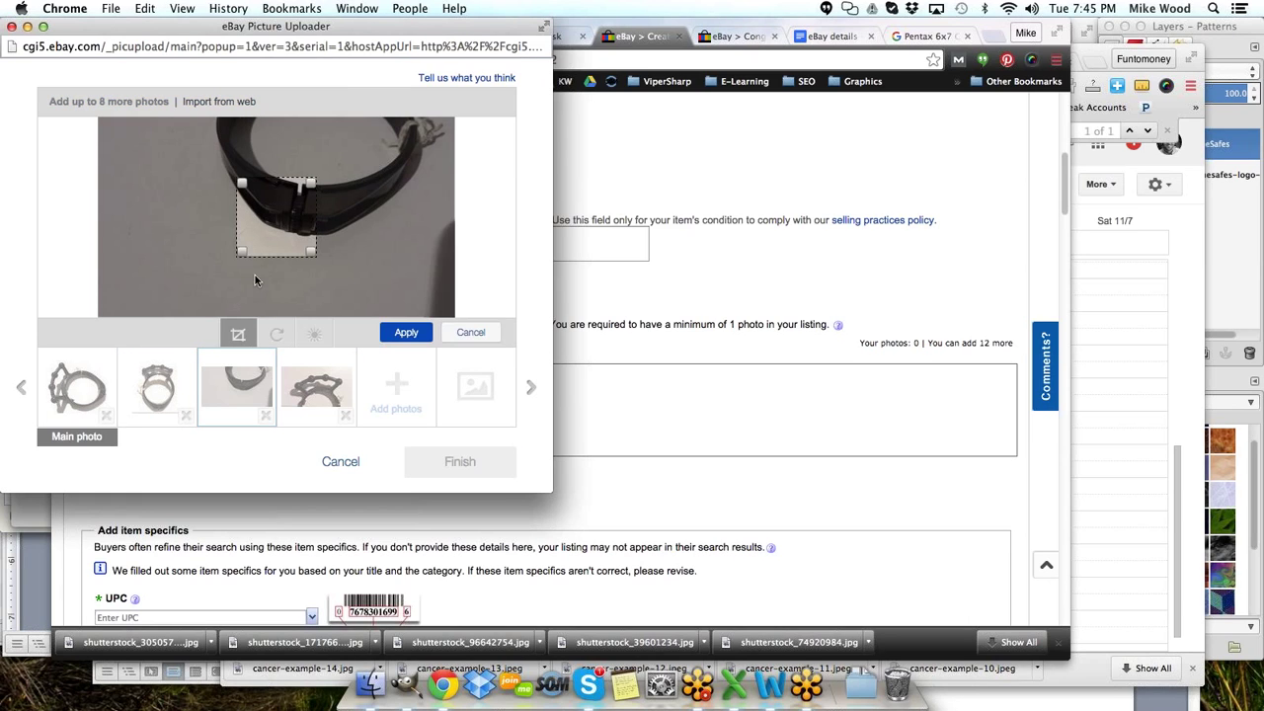
pyautogui.moveTo(240, 251); pyautogui.dragTo(195, 262)
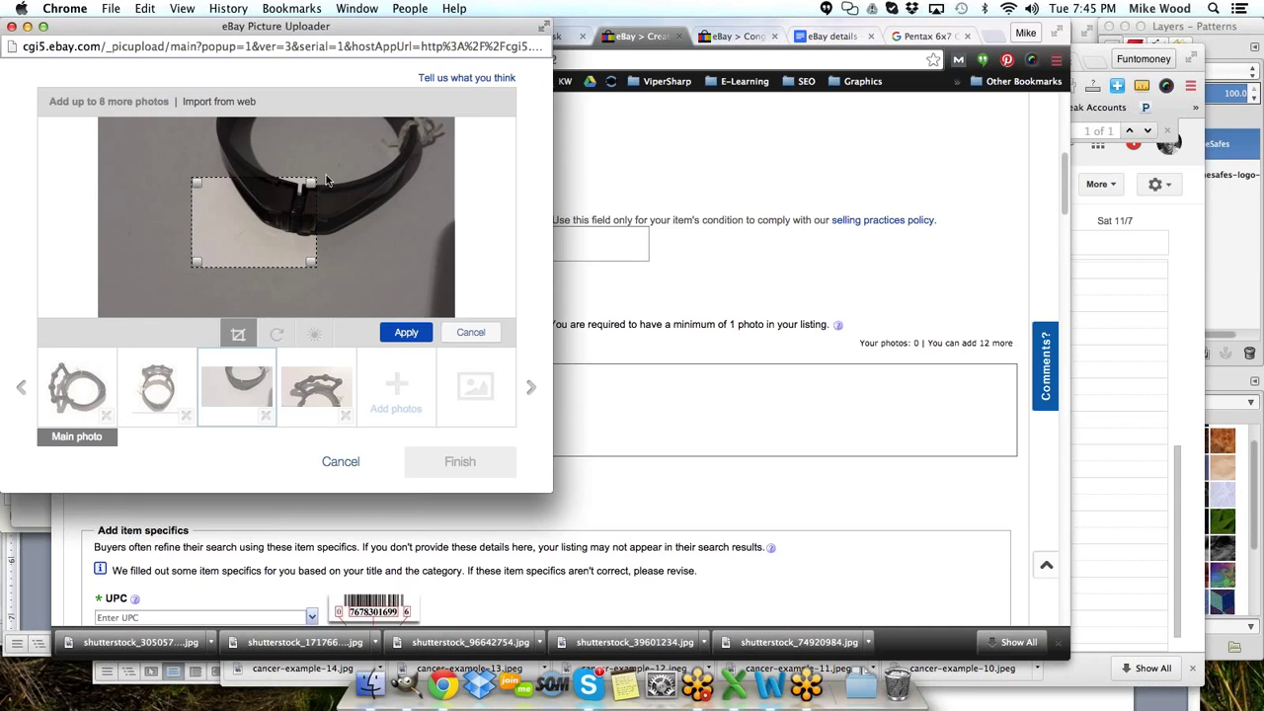
pyautogui.moveTo(308, 181); pyautogui.dragTo(393, 146)
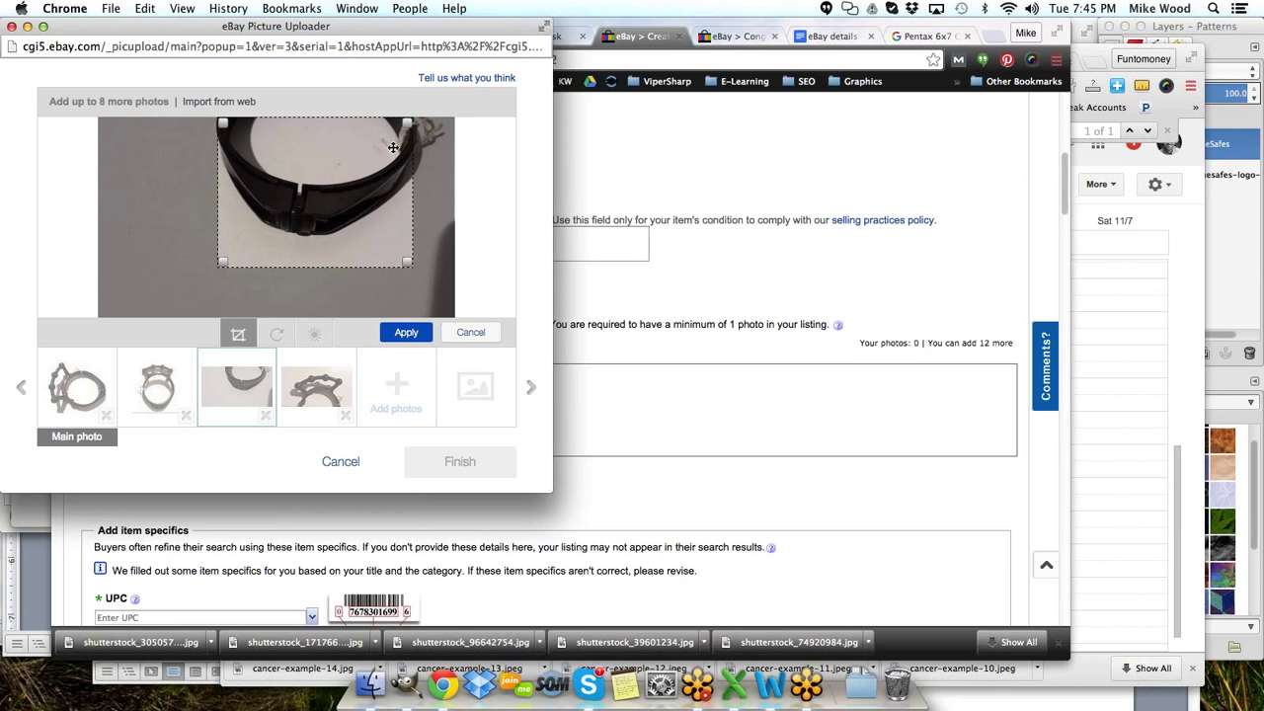
pyautogui.moveTo(408, 264); pyautogui.dragTo(391, 236)
pyautogui.click(402, 334)
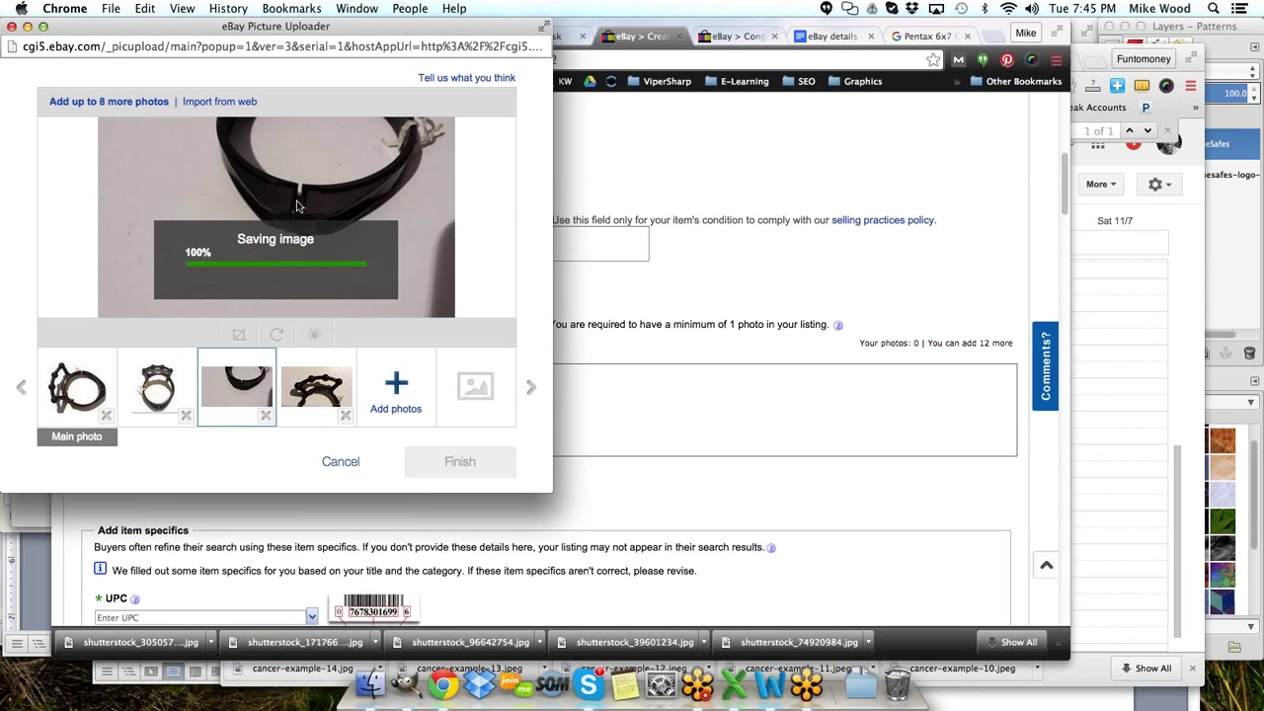
# - Set the third photo's brightness to 69 and its contrast to 43
pyautogui.click(314, 336)
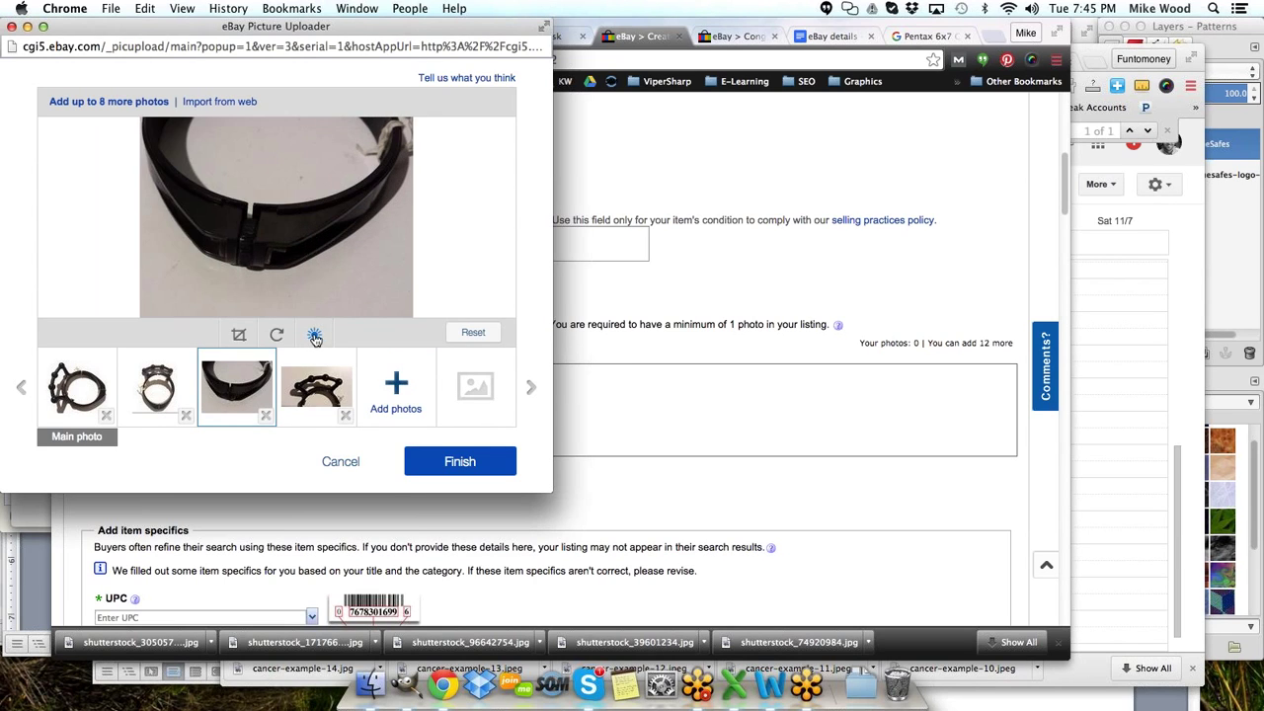
pyautogui.moveTo(274, 266); pyautogui.dragTo(276, 295)
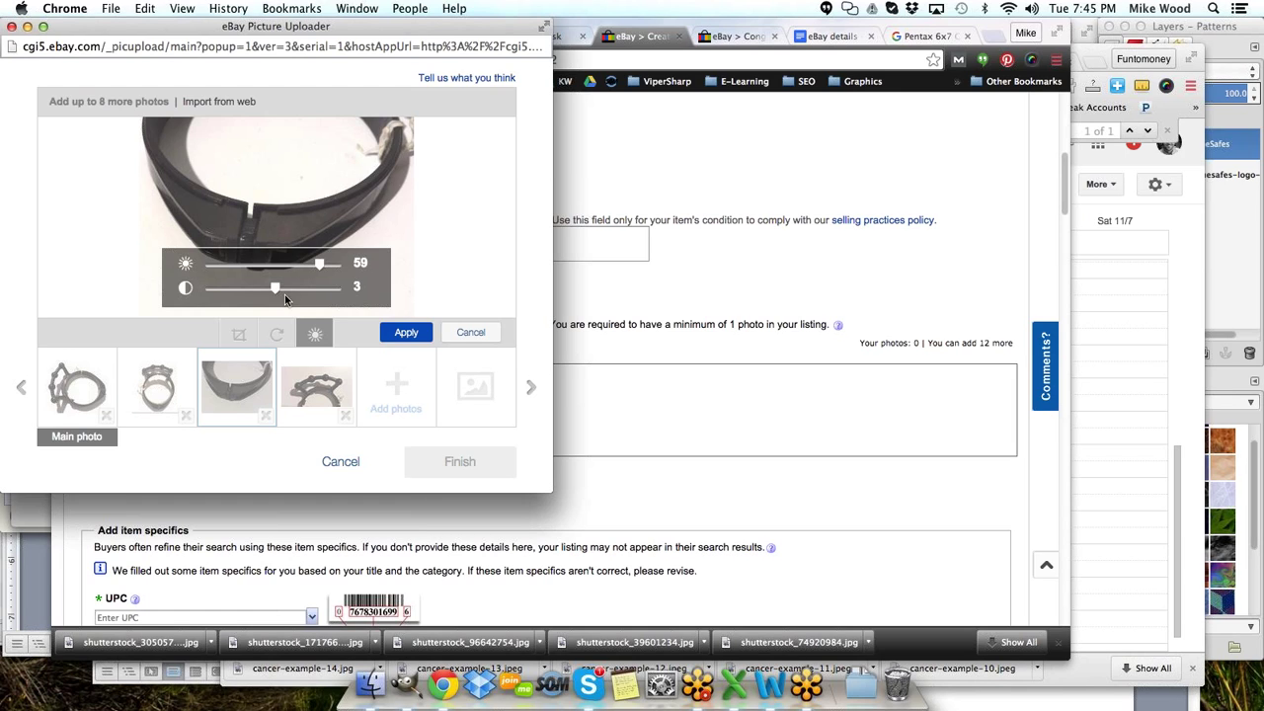
pyautogui.moveTo(274, 288); pyautogui.dragTo(306, 293)
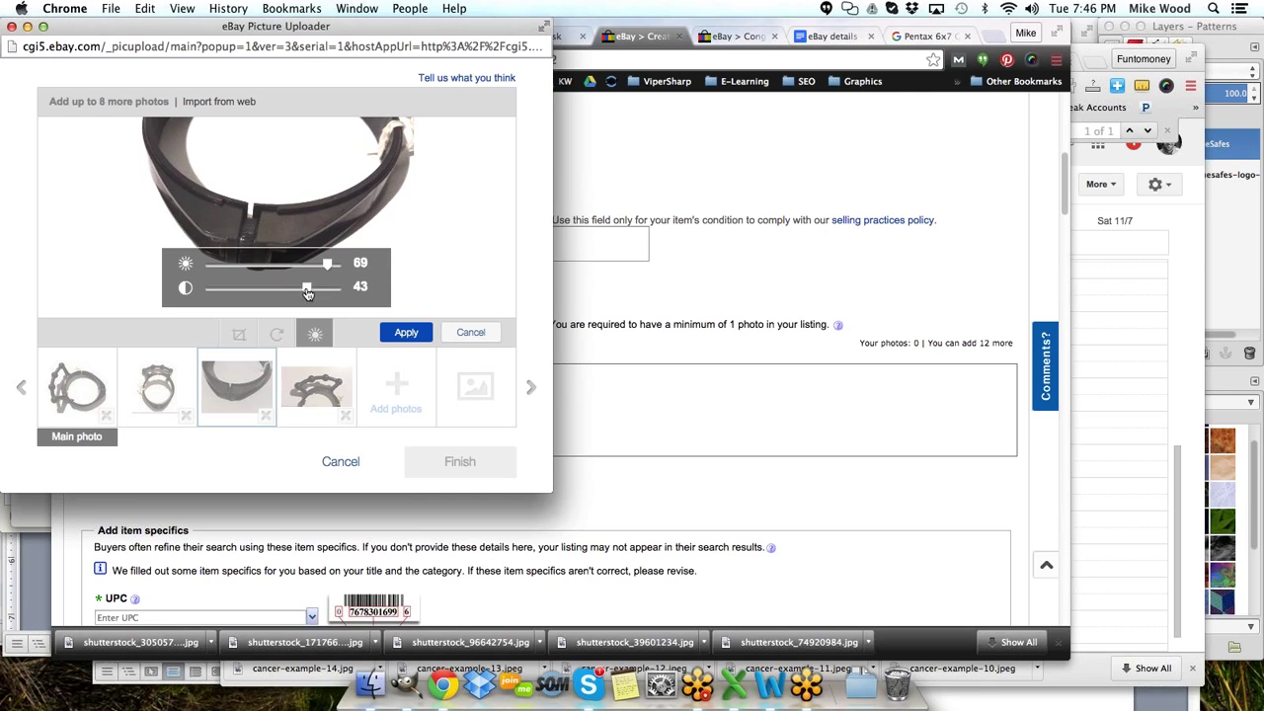
pyautogui.click(405, 334)
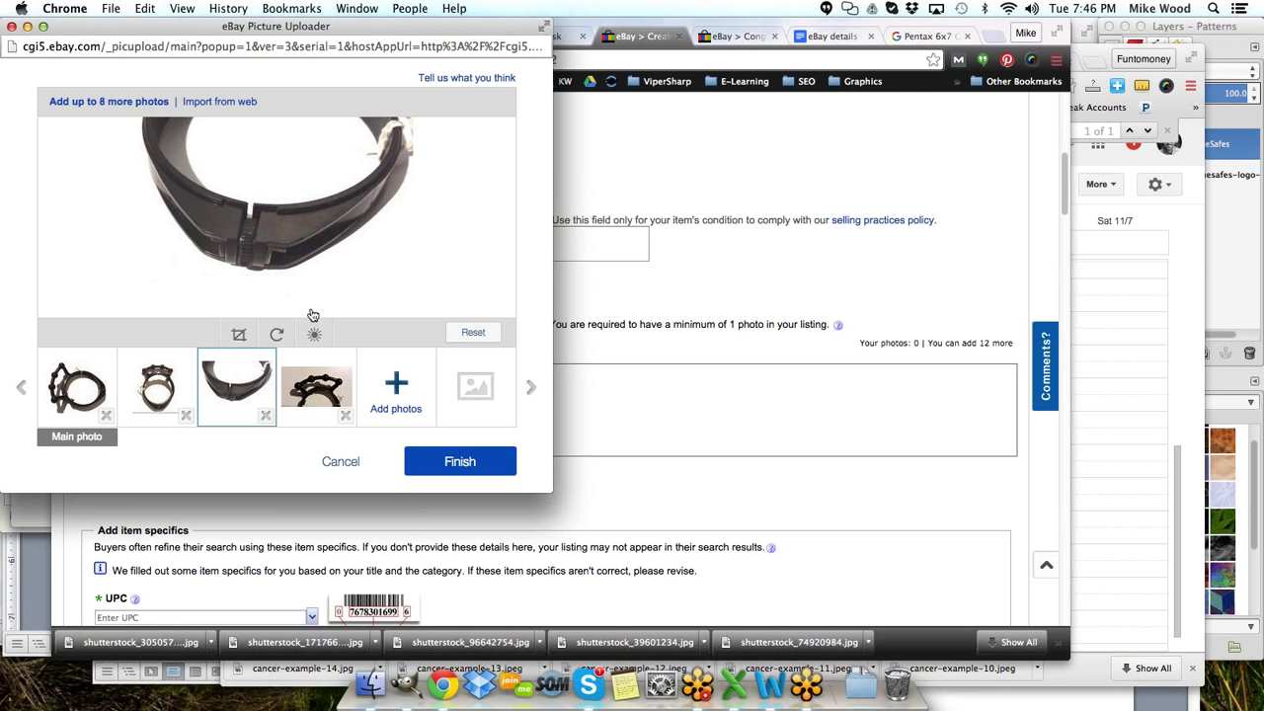
# - Crop the fourth photo around the ring's four-knob handle, trimming the empty background on both sides
pyautogui.click(318, 393)
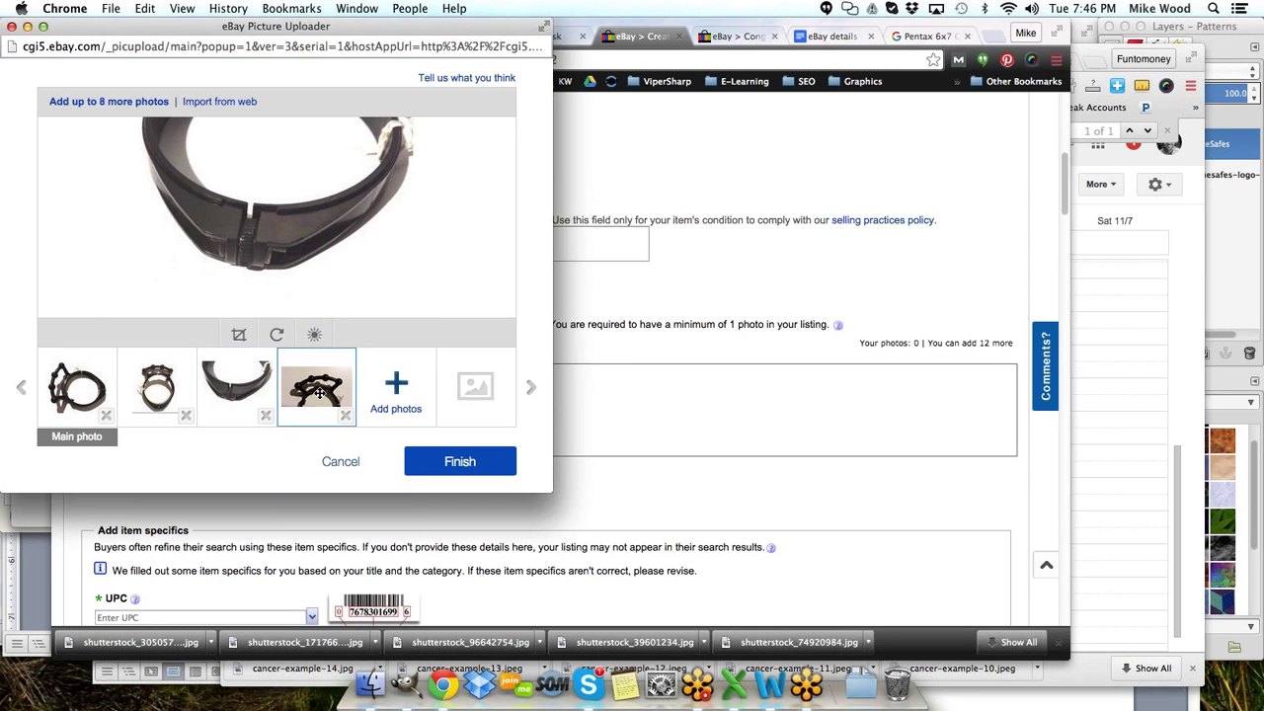
pyautogui.click(238, 335)
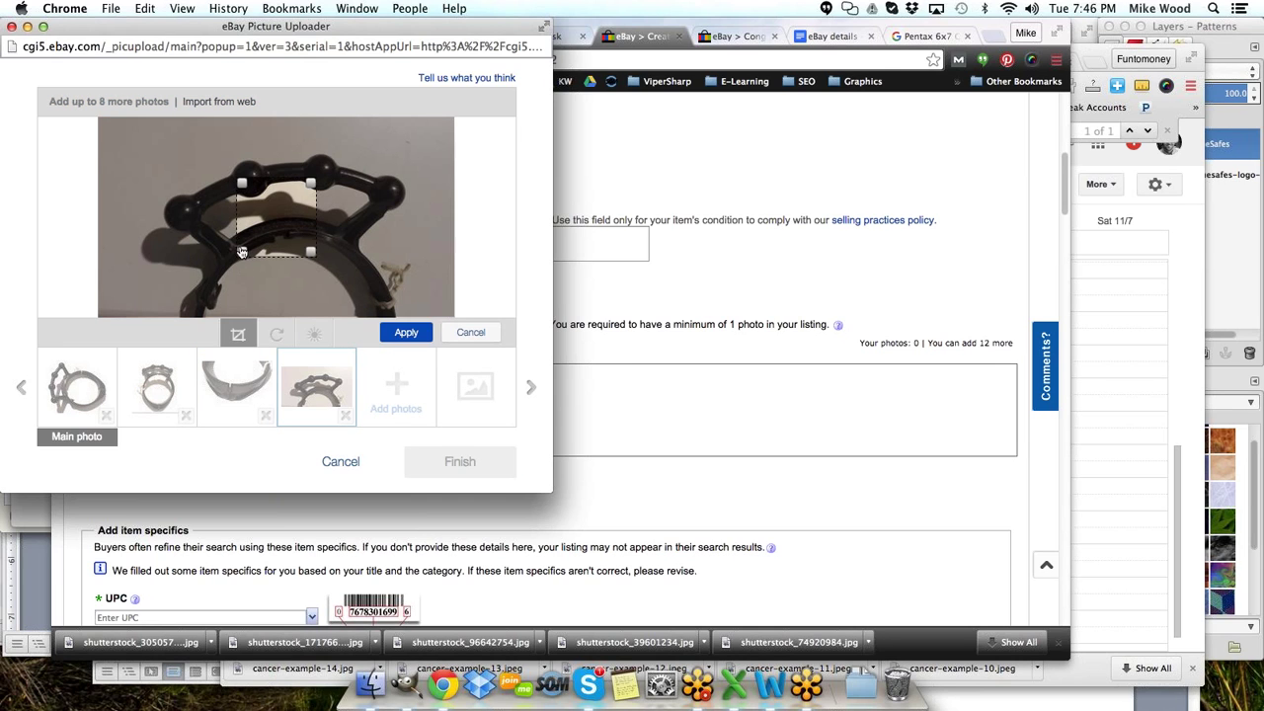
pyautogui.moveTo(241, 252); pyautogui.dragTo(164, 337)
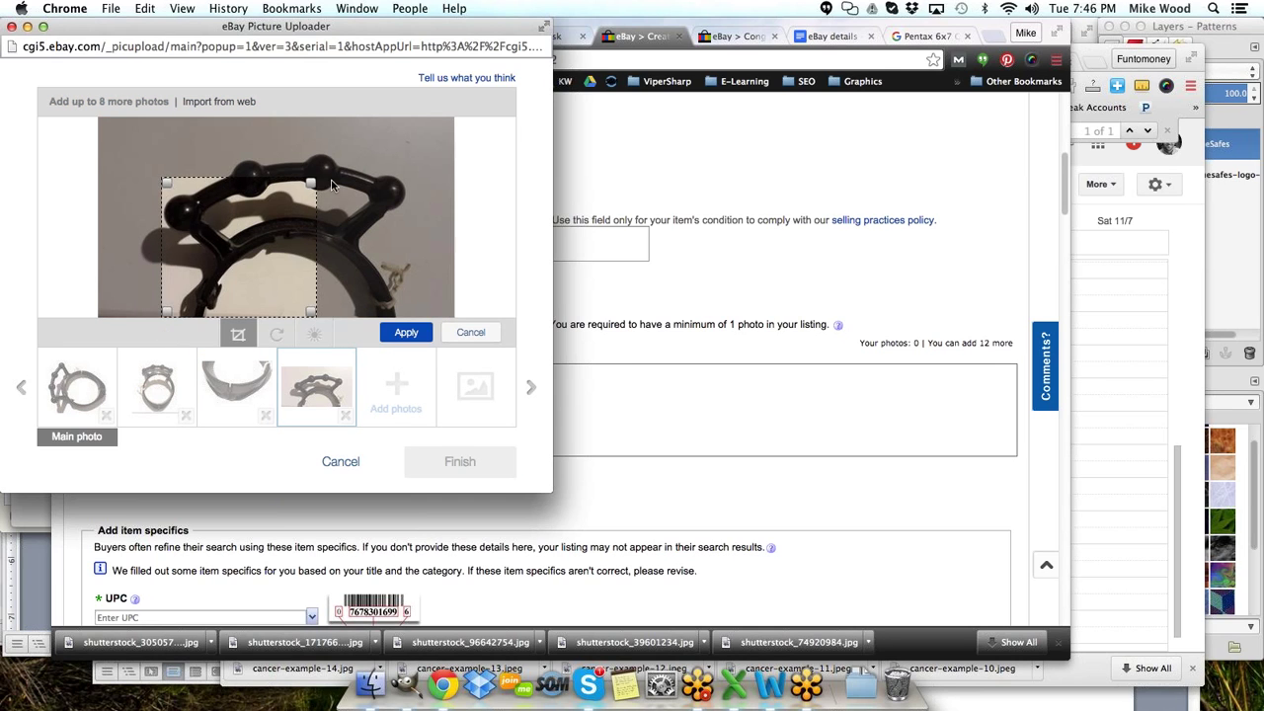
pyautogui.moveTo(318, 188); pyautogui.dragTo(403, 120)
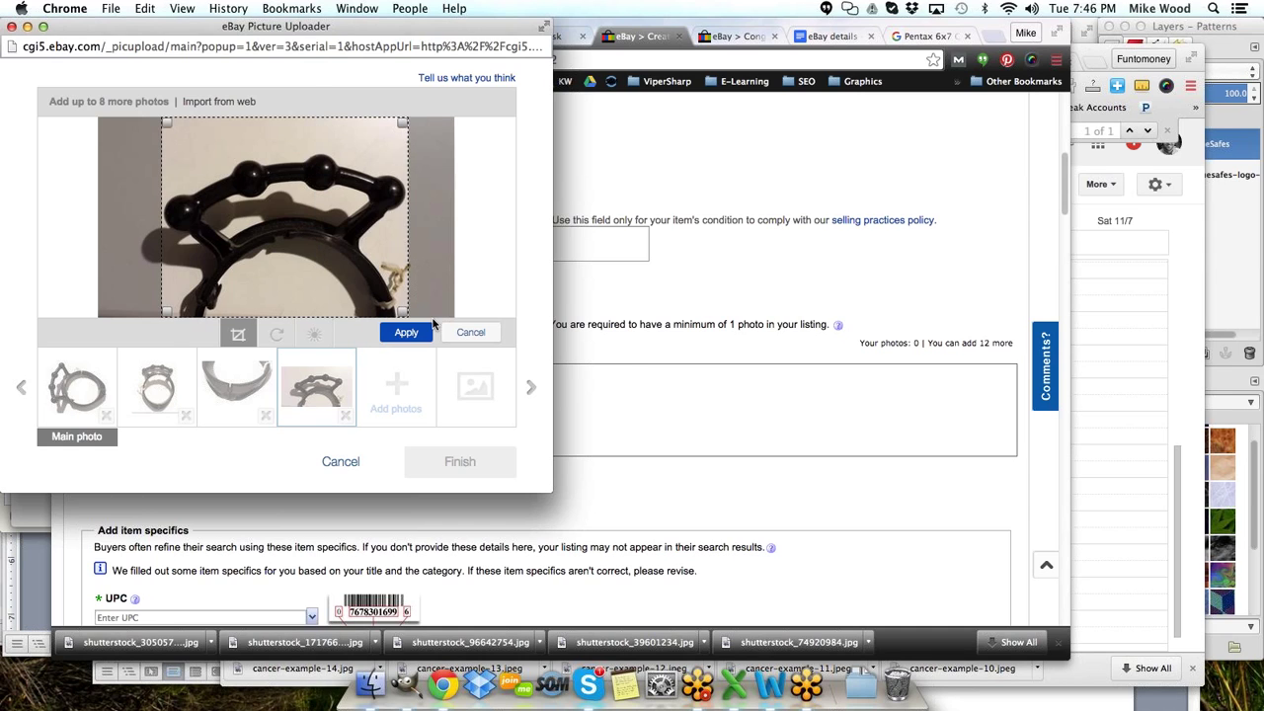
pyautogui.click(407, 334)
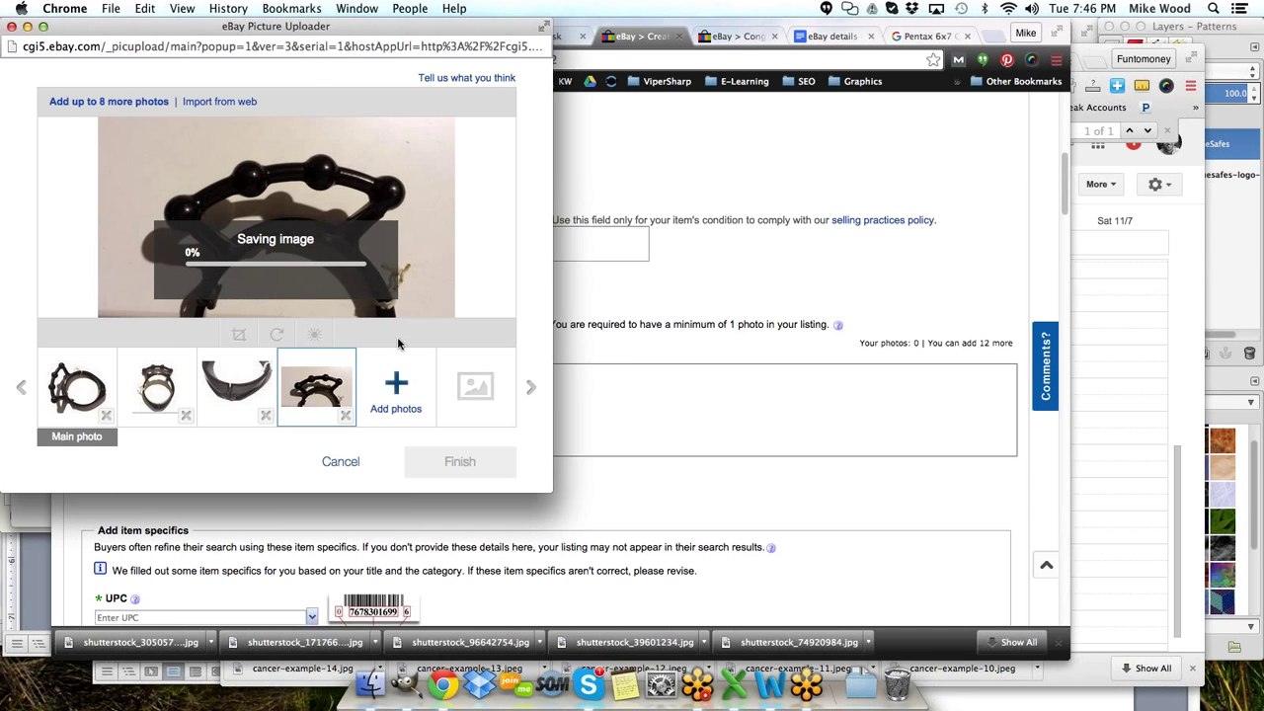
# - Set the fourth photo's brightness to 50 and its contrast to 37
pyautogui.click(315, 335)
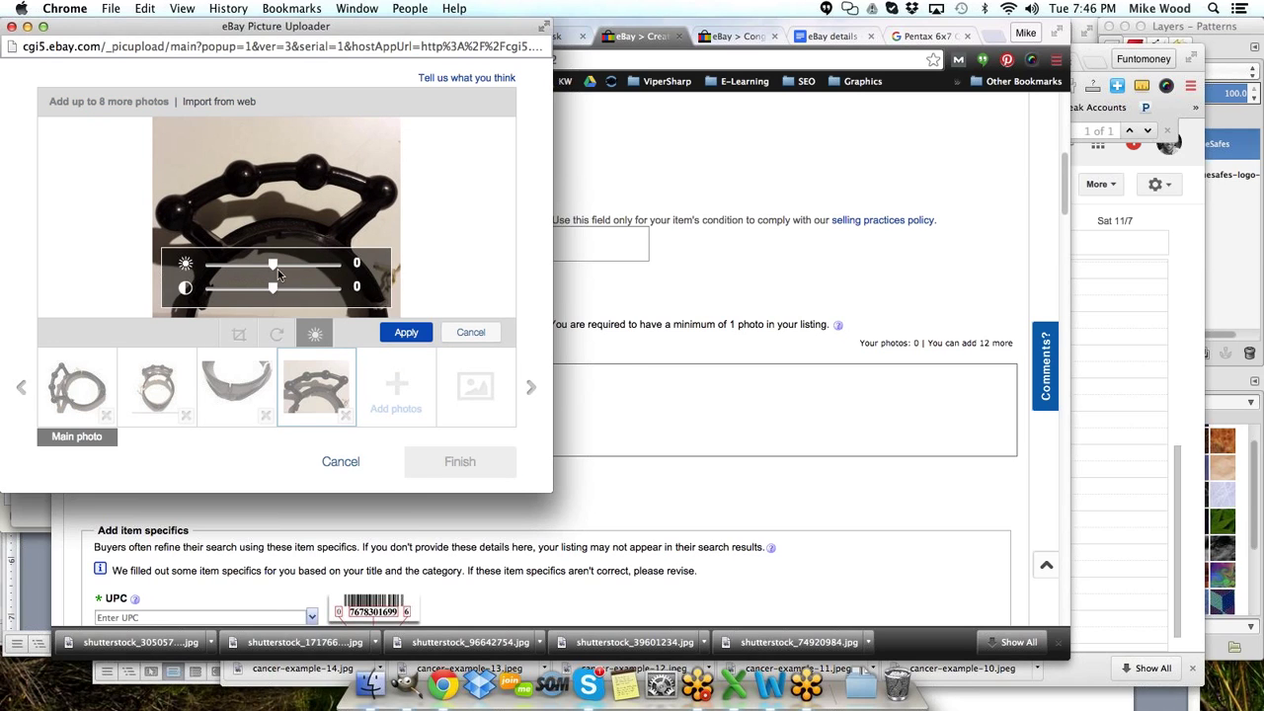
pyautogui.moveTo(278, 269); pyautogui.dragTo(303, 293)
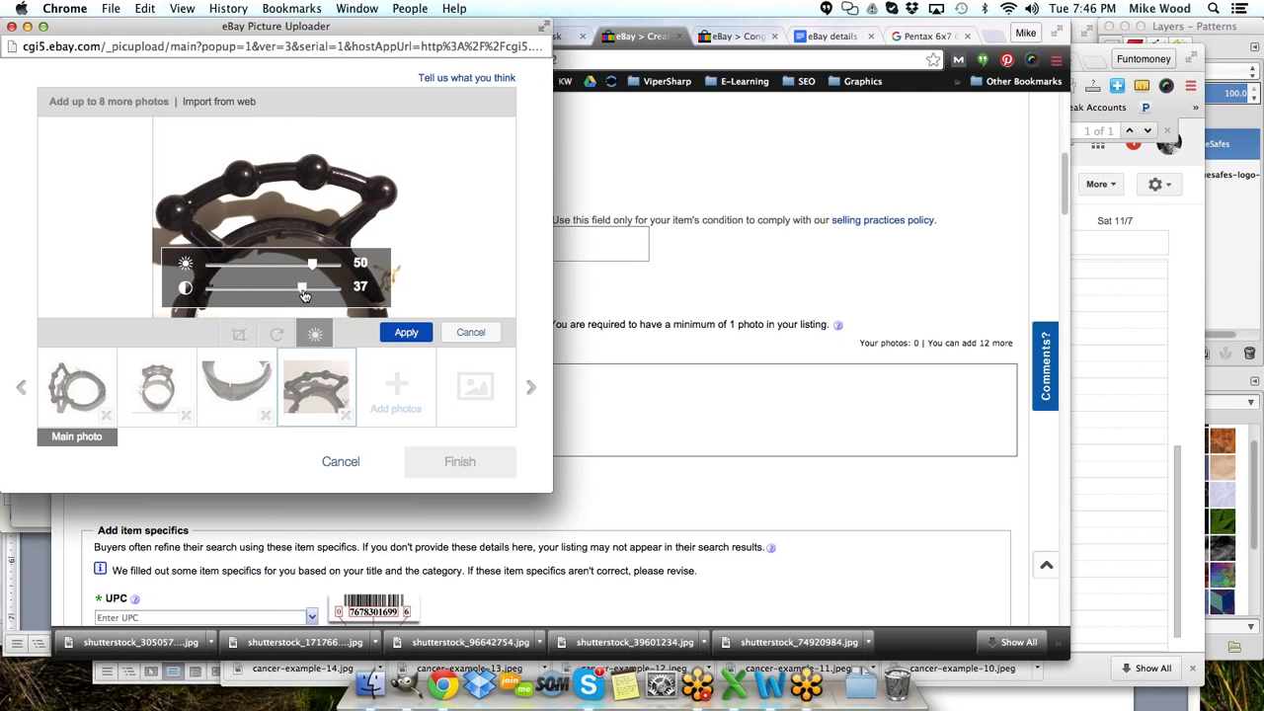
pyautogui.click(406, 334)
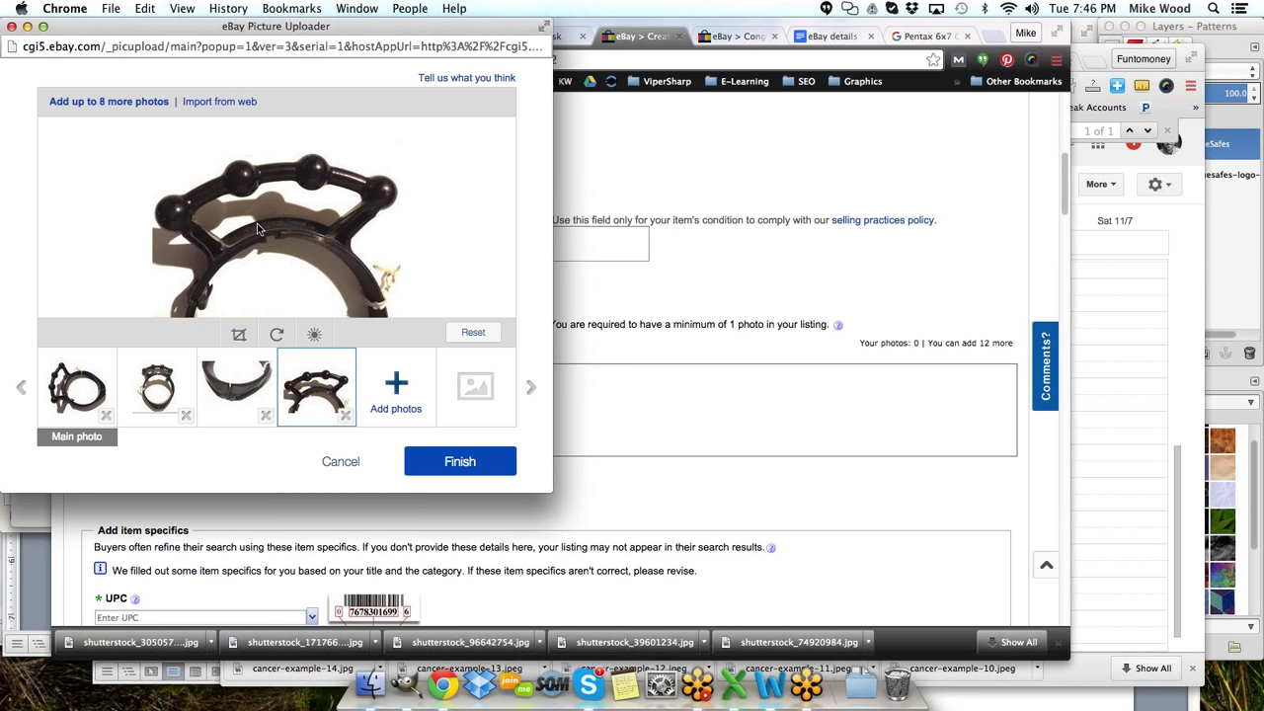
# - Preview the recent camera uploads and add 2015-11-03 19.31.53.jpg as the fifth listing photo
pyautogui.click(396, 388)
pyautogui.click(345, 126)
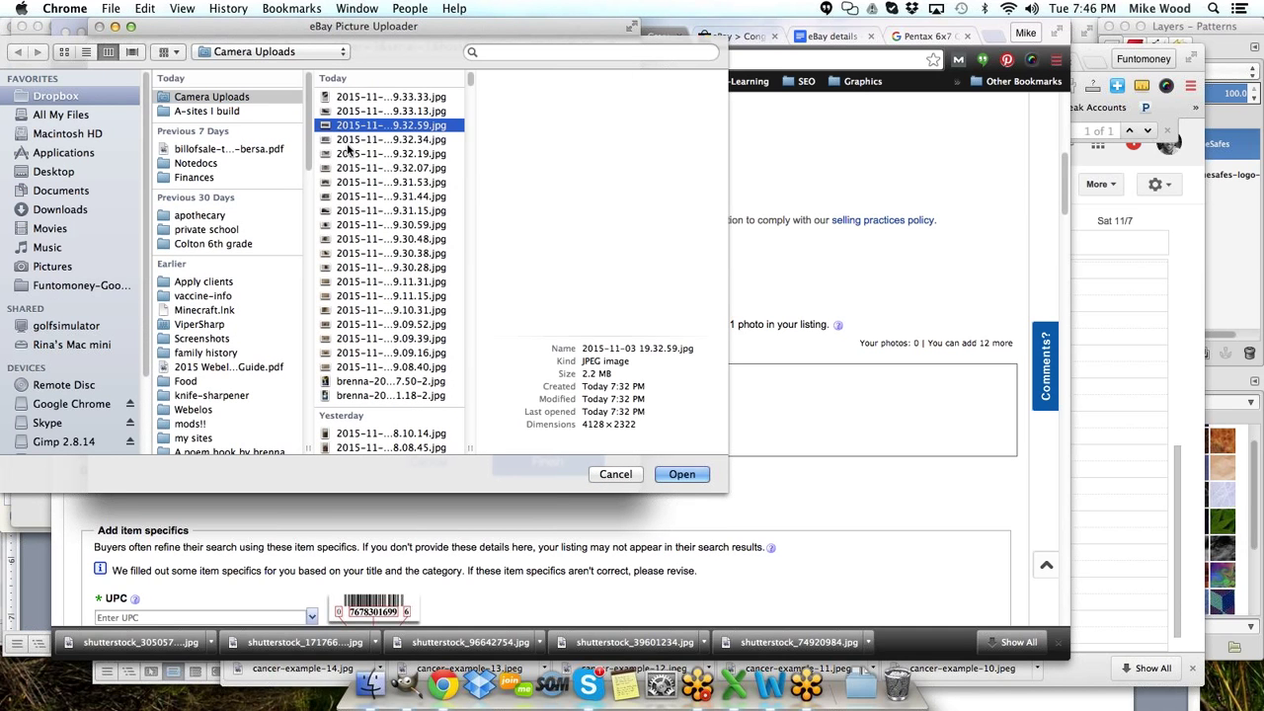
pyautogui.click(350, 139)
pyautogui.click(351, 155)
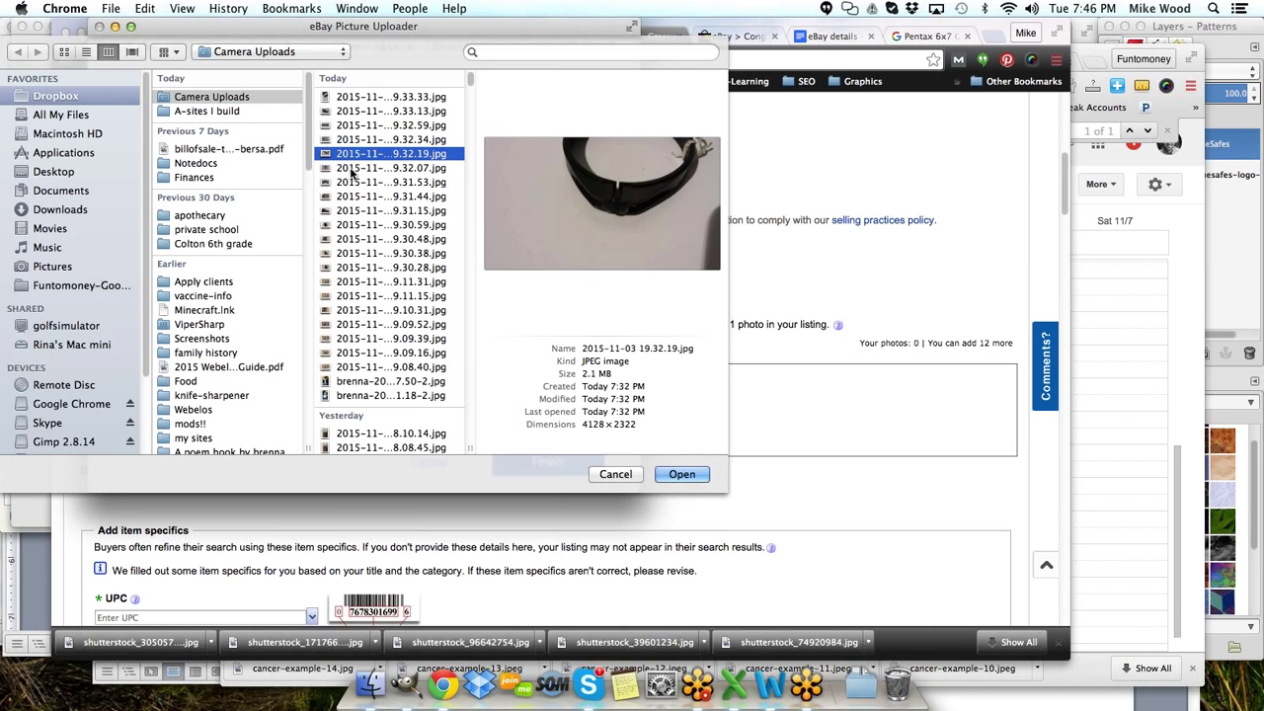
pyautogui.click(353, 169)
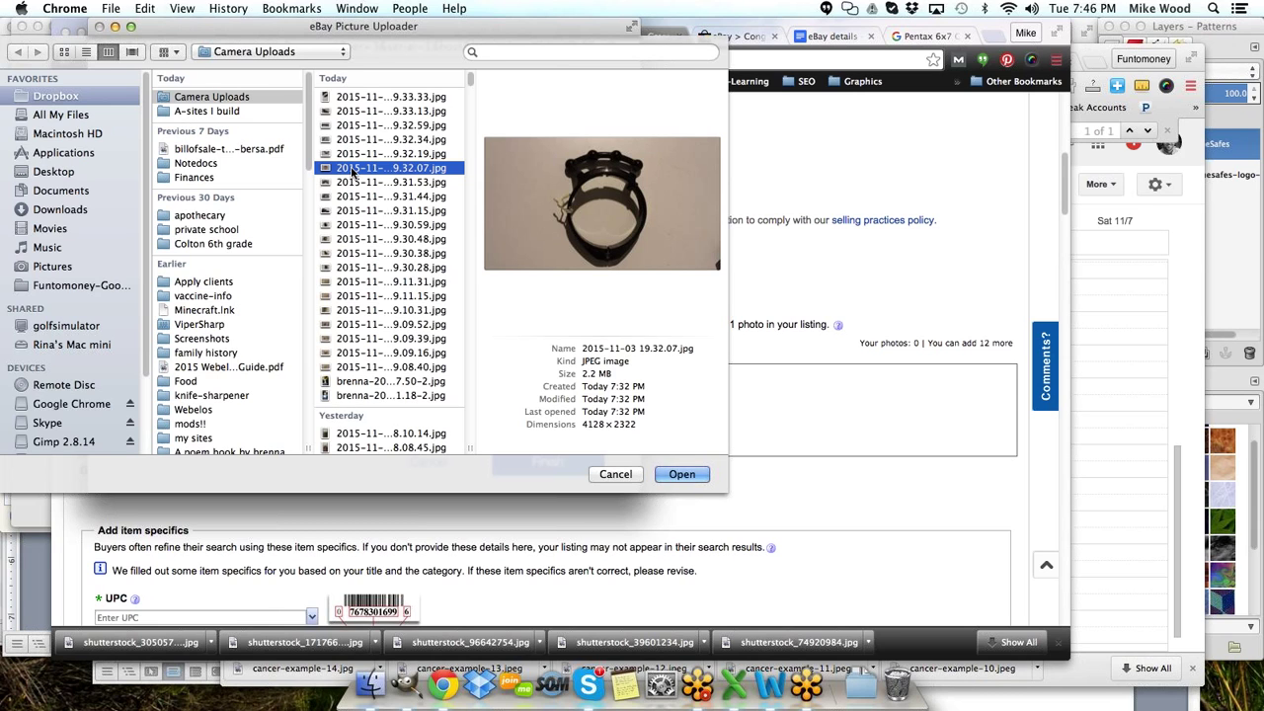
pyautogui.click(353, 183)
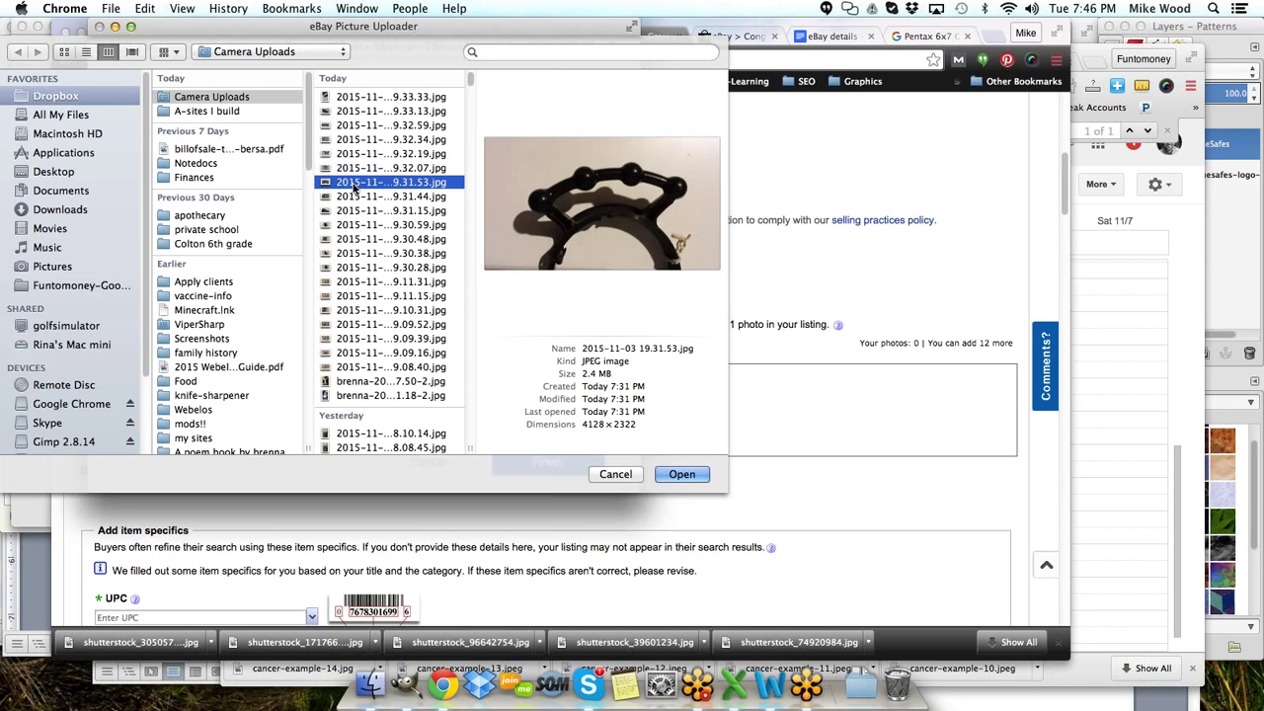
pyautogui.doubleClick(354, 184)
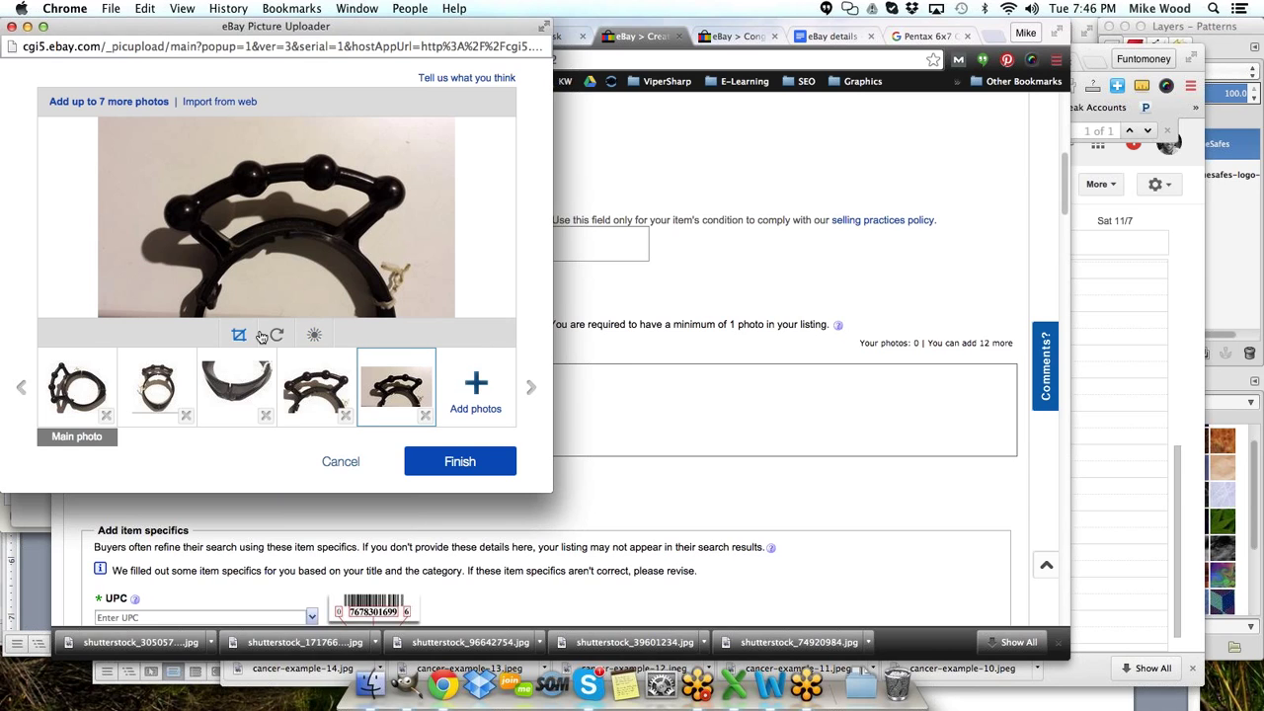
# - Crop the fifth photo to a close-up of the two middle knobs and the ring edge below them
pyautogui.click(239, 335)
pyautogui.moveTo(245, 253); pyautogui.dragTo(271, 225)
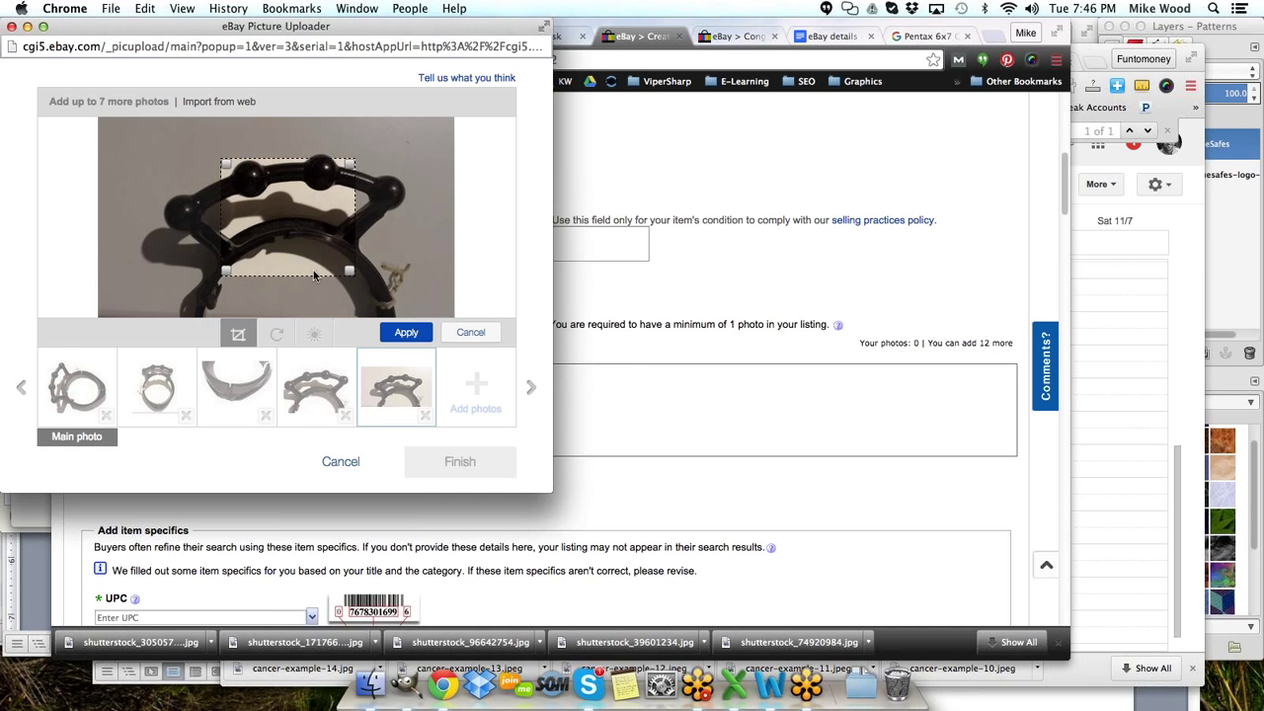
pyautogui.click(405, 333)
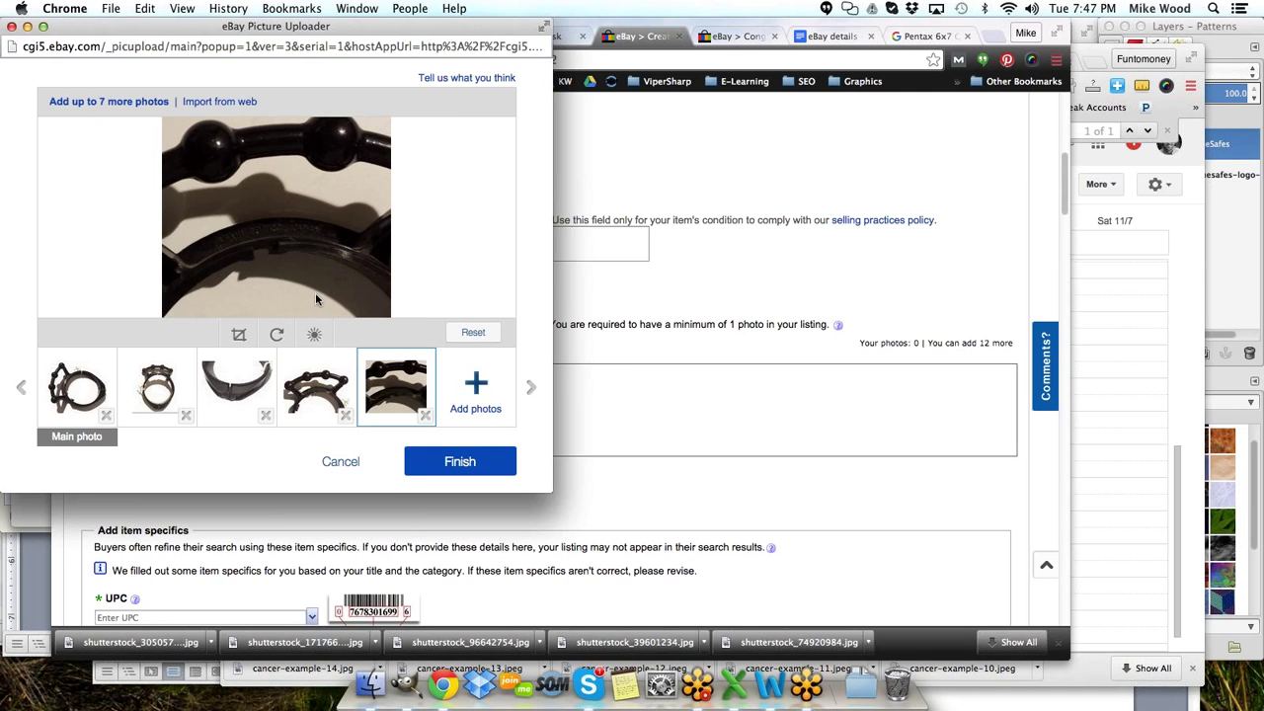
# - Set the fifth photo's brightness to 60 and contrast to 49, and finish the upload to the listing
pyautogui.click(314, 334)
pyautogui.moveTo(273, 265); pyautogui.dragTo(312, 294)
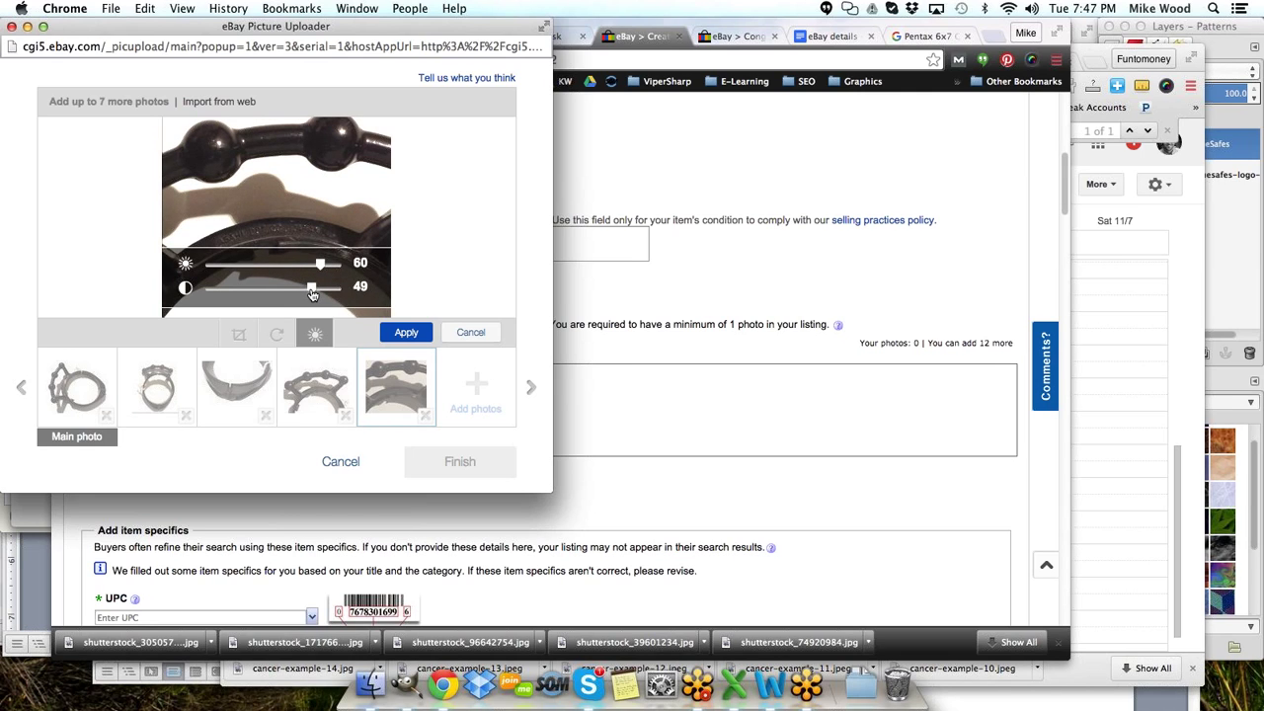
pyautogui.click(396, 337)
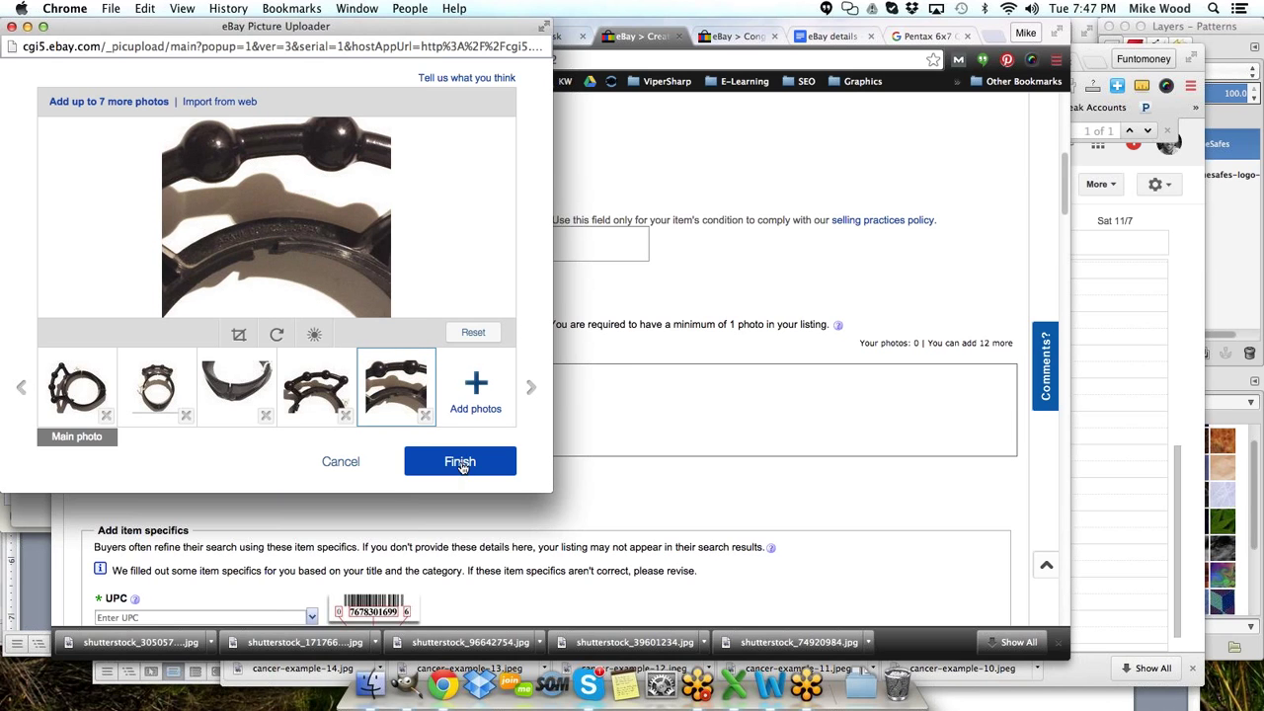
pyautogui.click(461, 464)
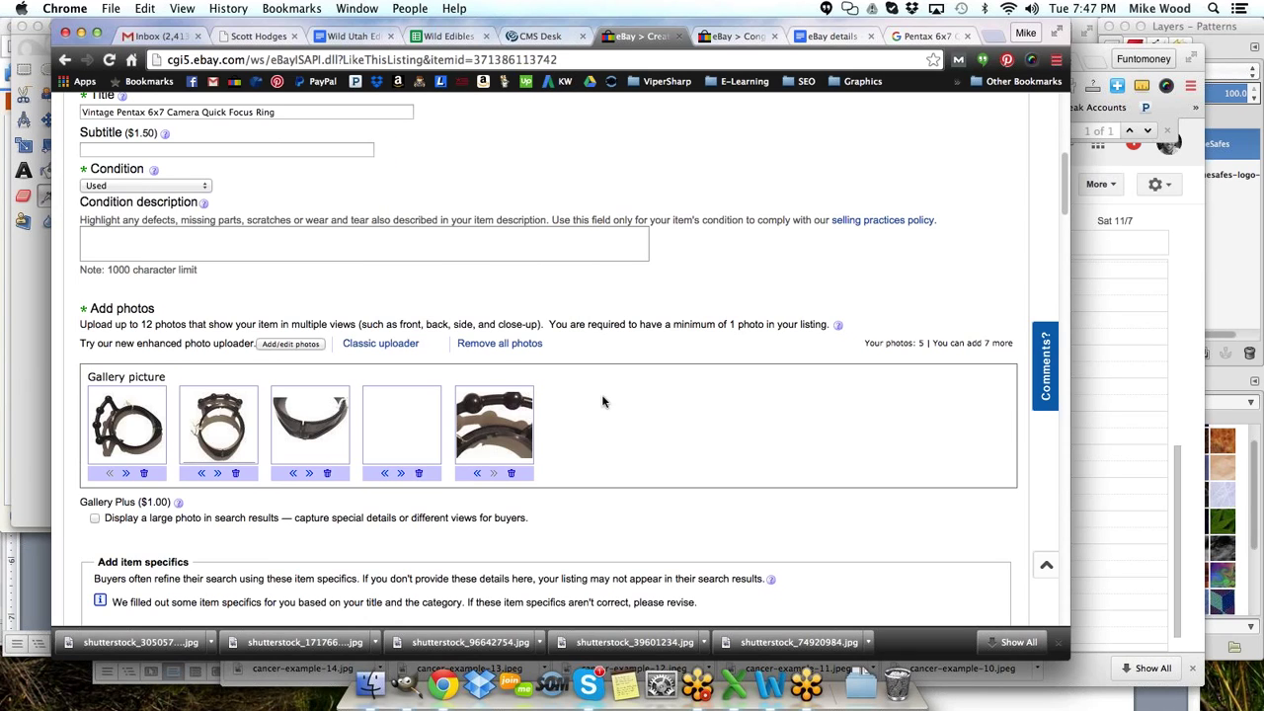
# - Enter N/A as the UPC in the item specifics
pyautogui.scroll(-4, 601, 401)
pyautogui.scroll(-4, 568, 289)
pyautogui.scroll(2, 553, 283)
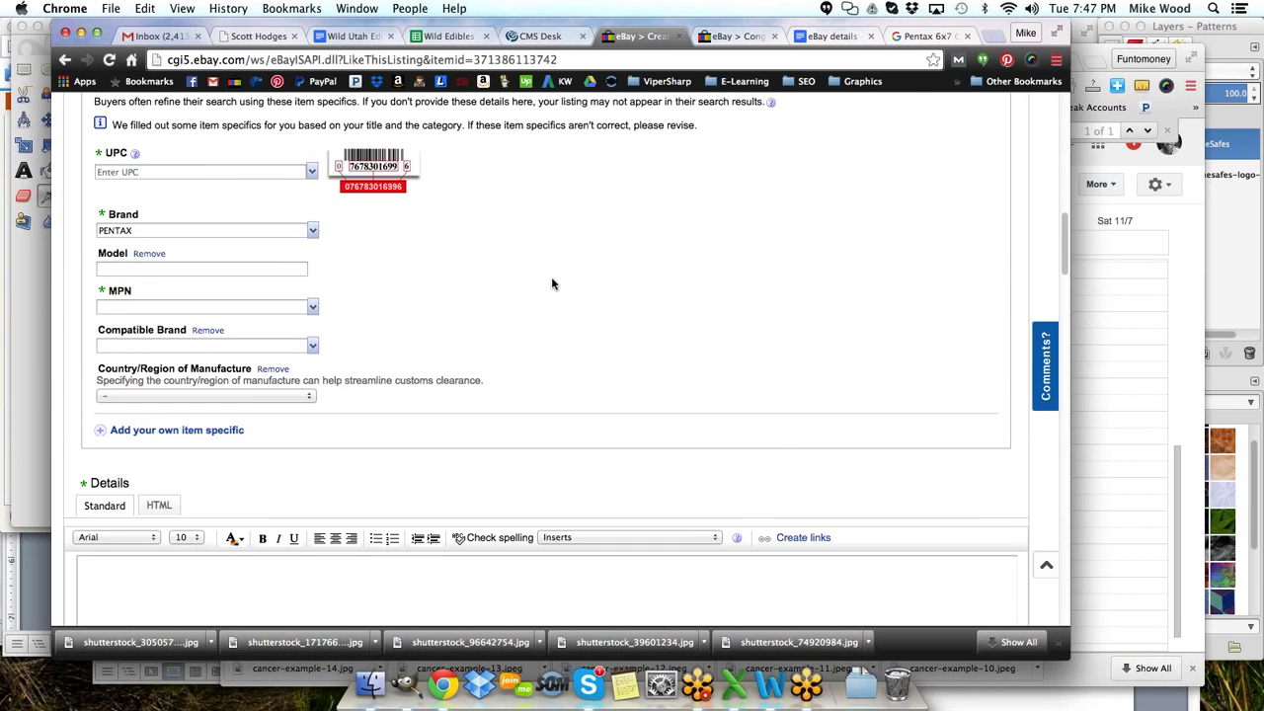
pyautogui.click(143, 229)
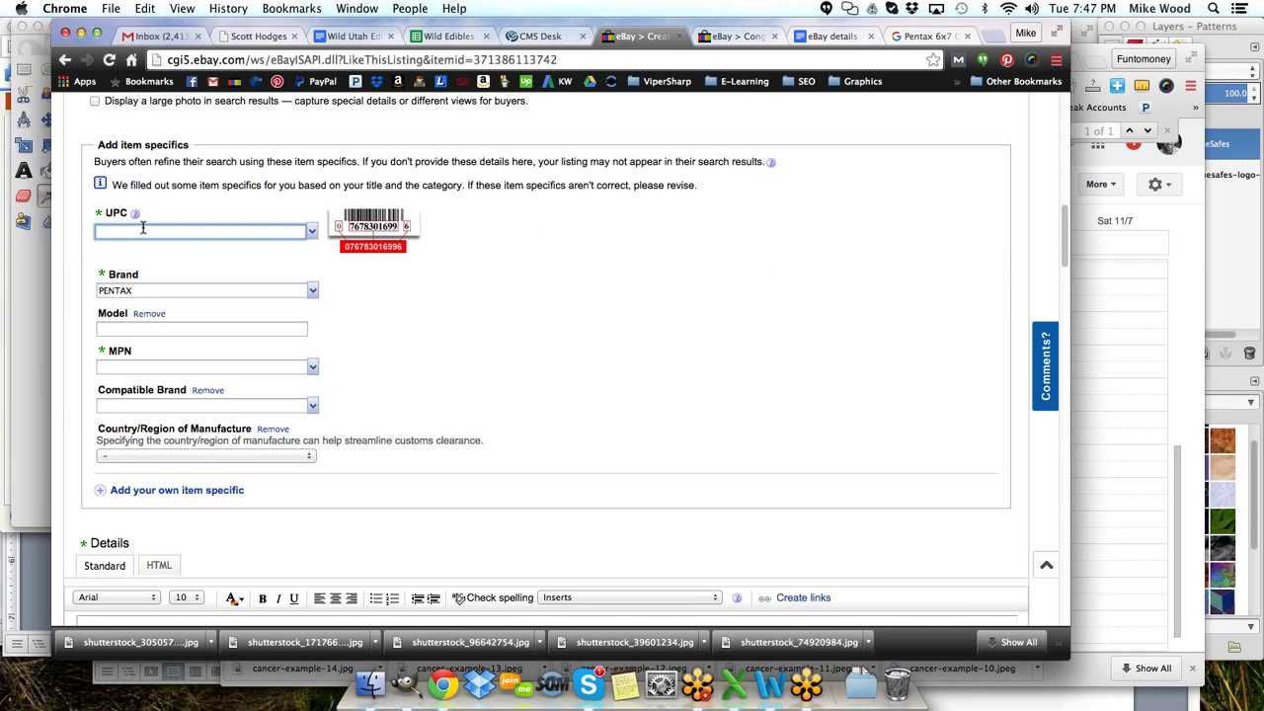
pyautogui.write('N/A')
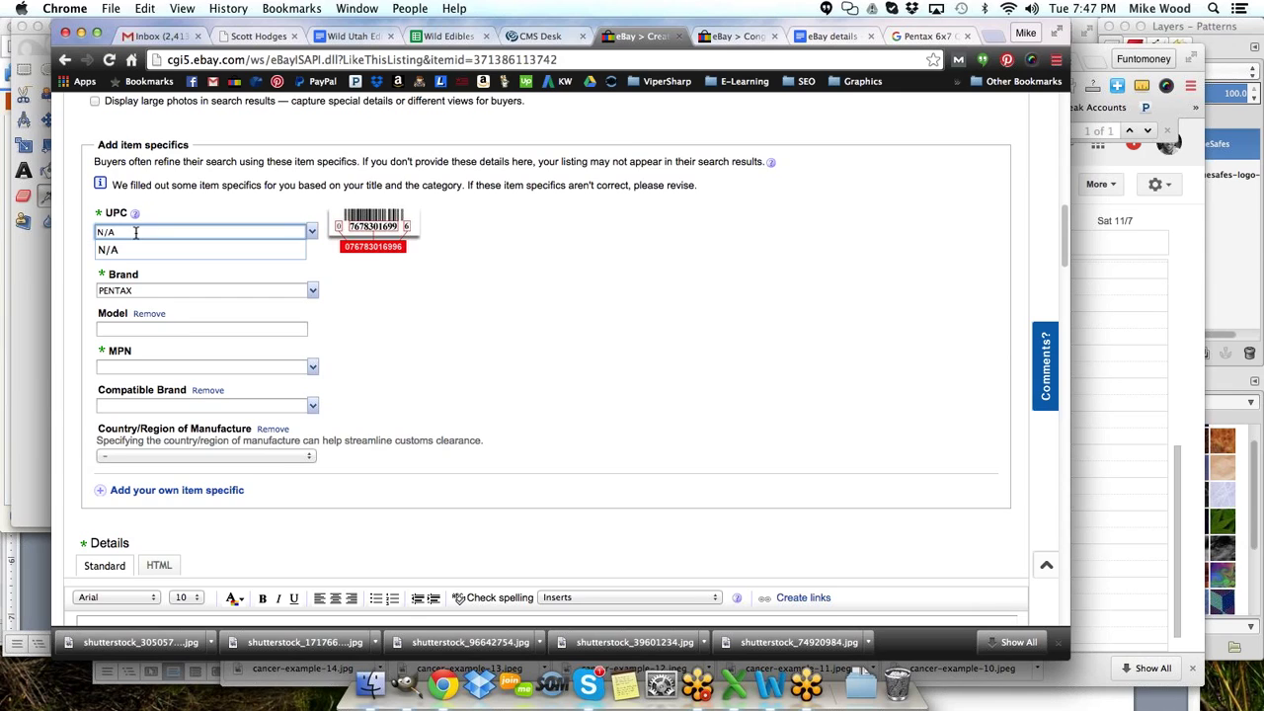
pyautogui.click(135, 250)
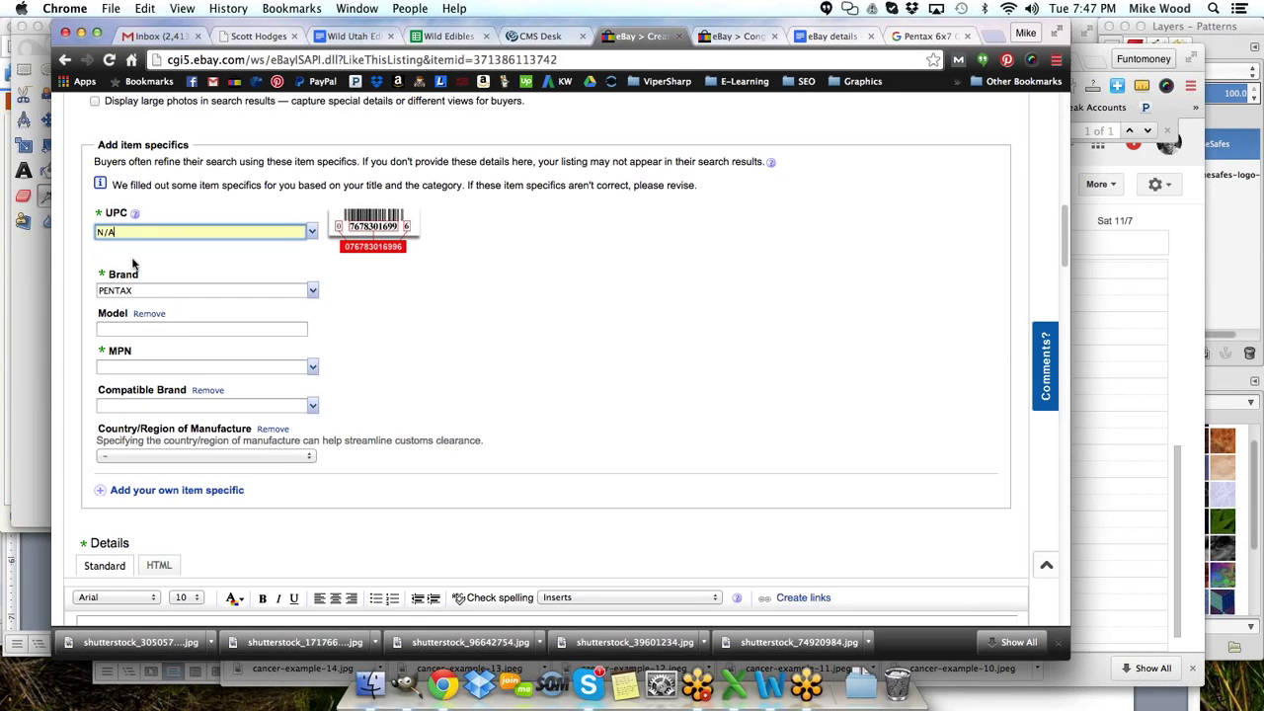
# - Remove the Model and Compatible Brand item specifics and set the MPN to N/A
pyautogui.click(149, 316)
pyautogui.click(154, 327)
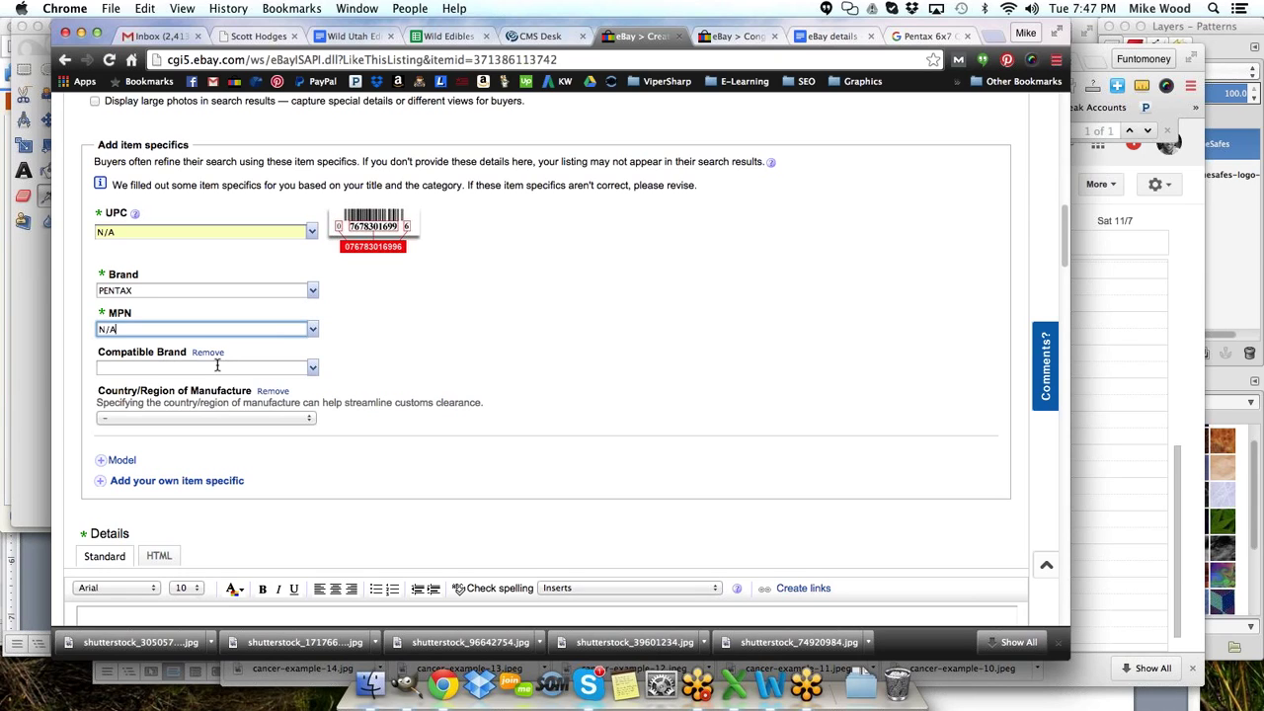
pyautogui.click(166, 368)
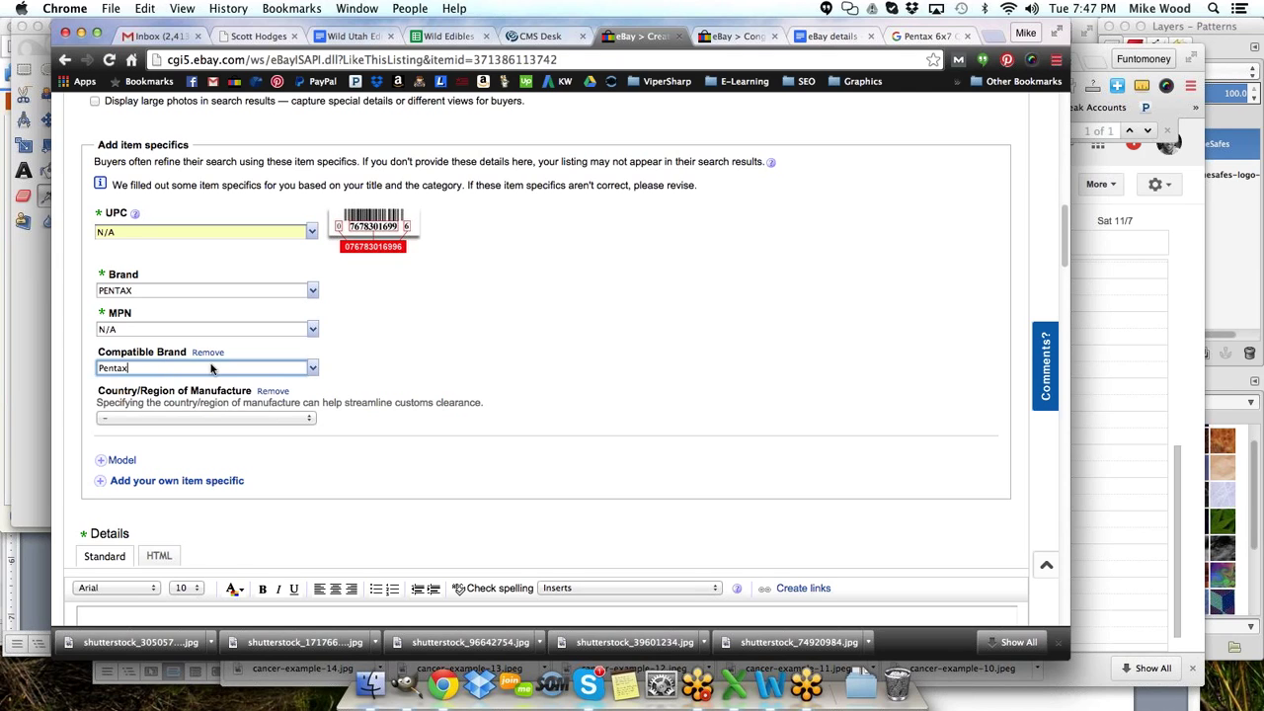
pyautogui.click(208, 353)
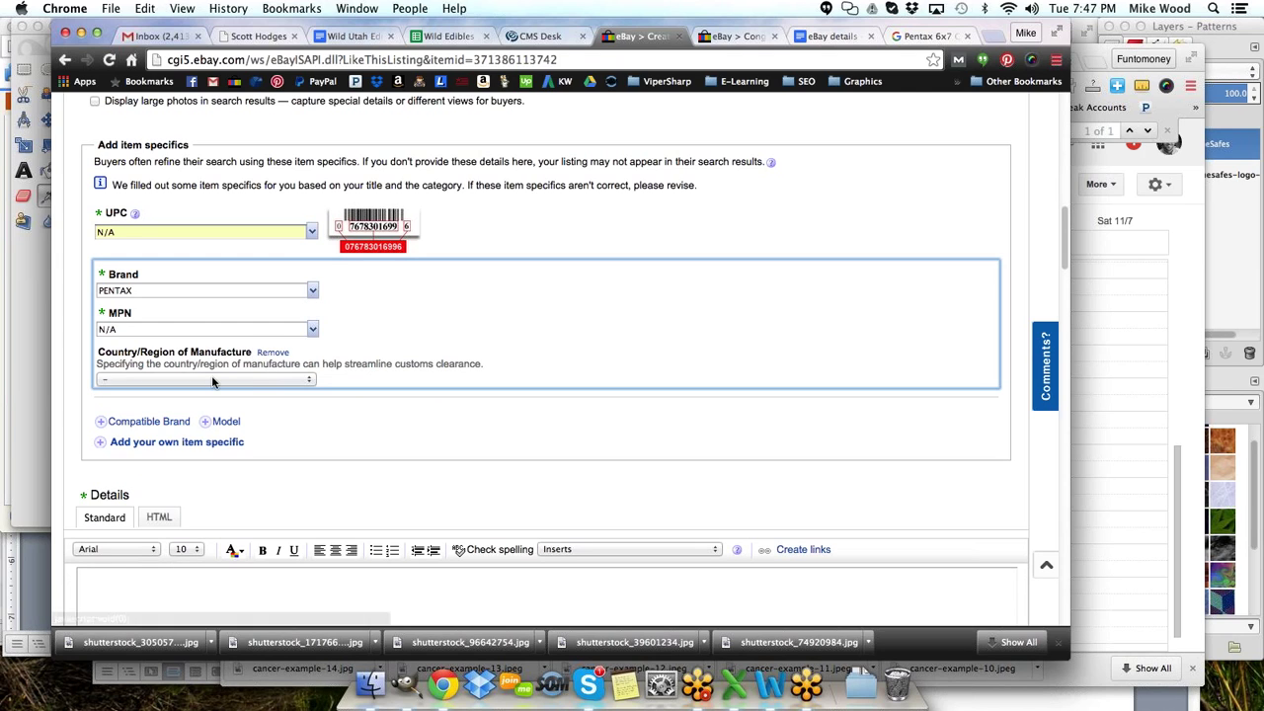
# - Set the item's country or region of manufacture to Japan
pyautogui.click(212, 380)
pyautogui.scroll(-15, 210, 389)
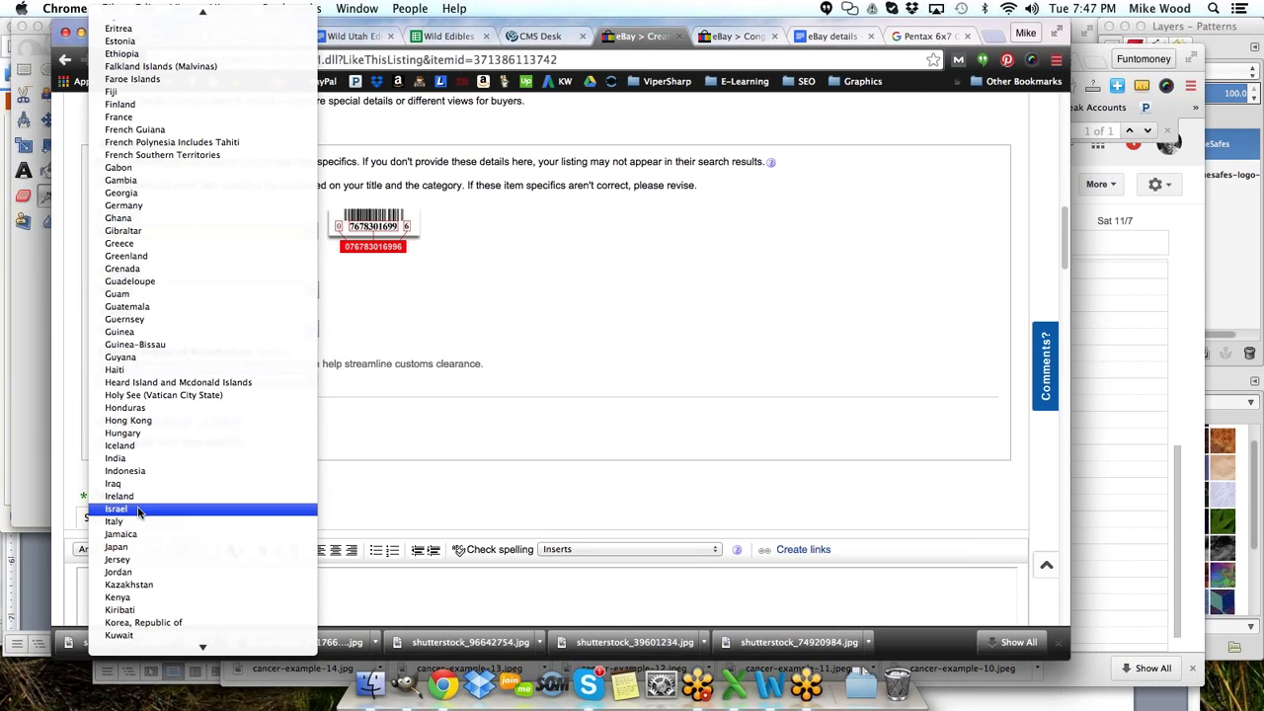
pyautogui.click(137, 549)
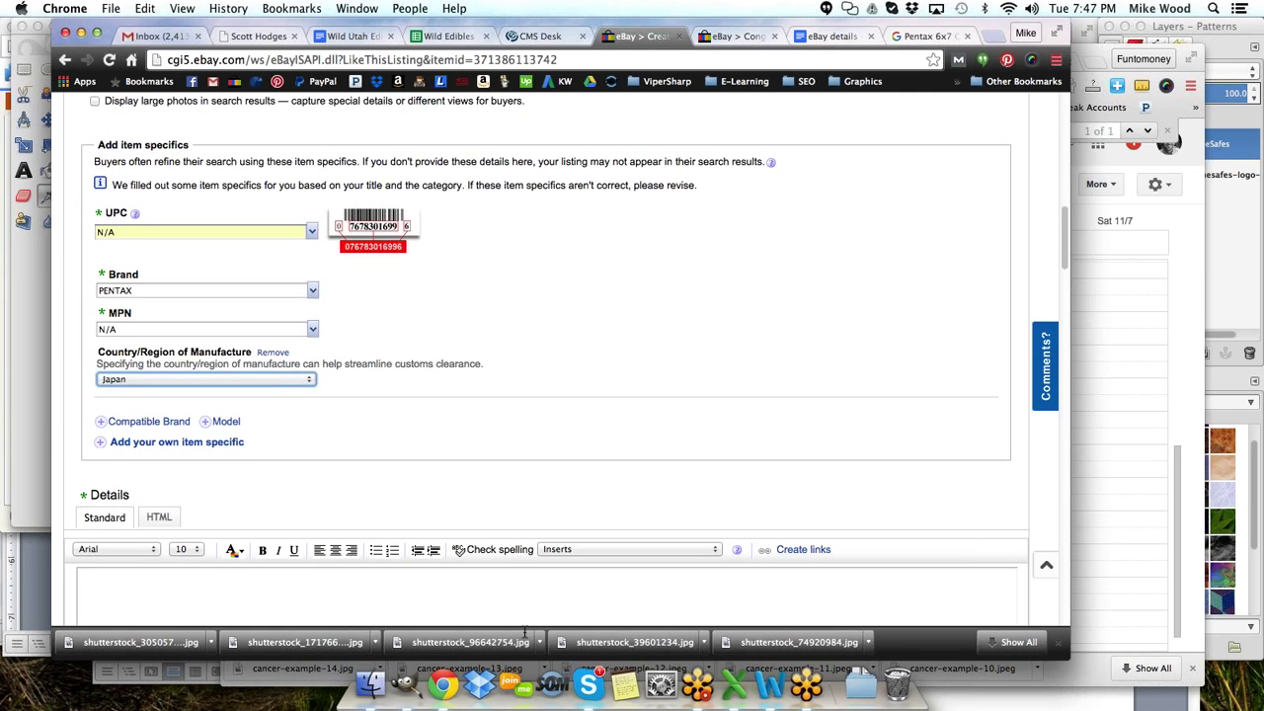
# - Copy the full template text from the eBay details Google document and paste it into the listing's Details description
pyautogui.click(829, 38)
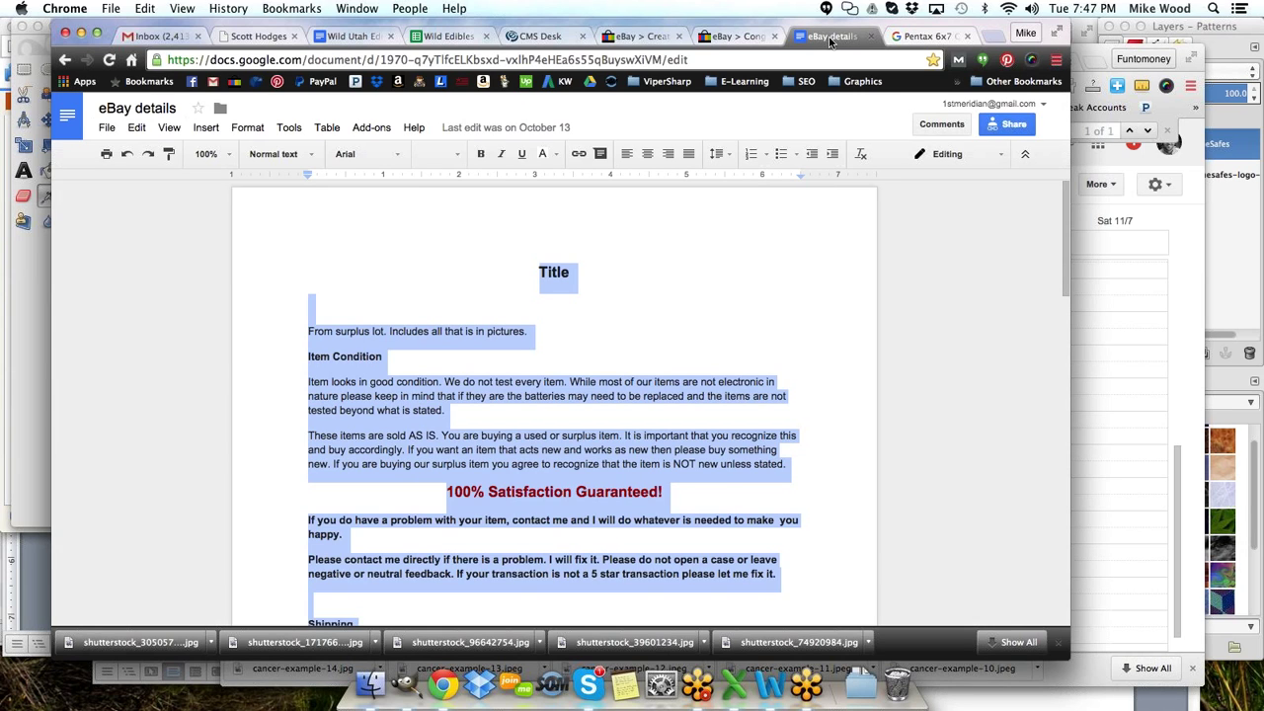
pyautogui.click(635, 38)
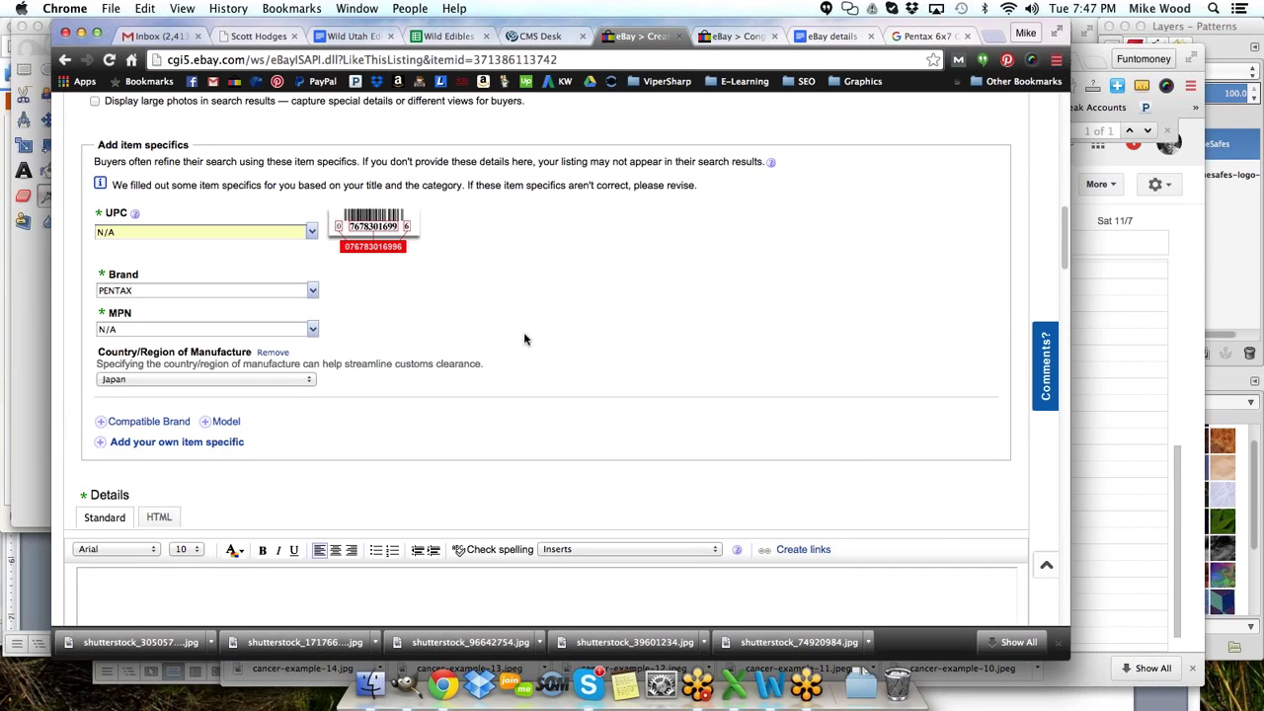
pyautogui.scroll(-15, 523, 336)
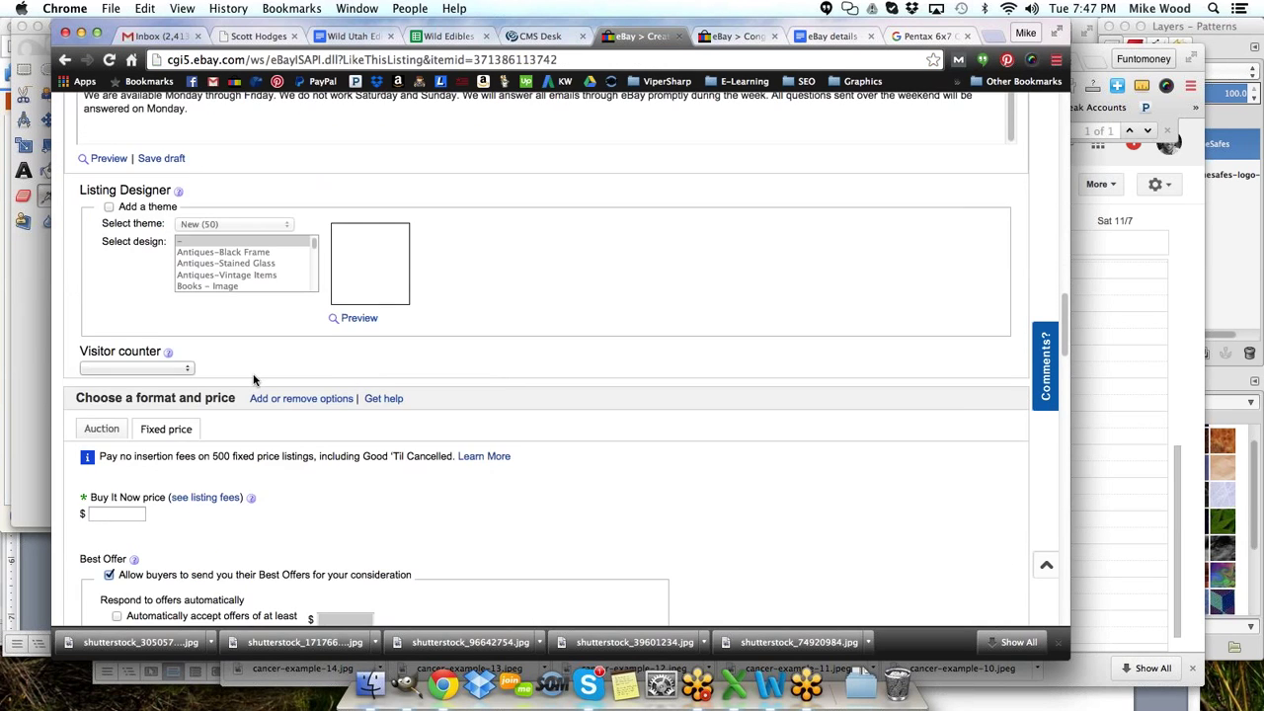
# - Set the visitor counter to Basic Style and the Buy It Now price to $35.27
pyautogui.scroll(-1, 253, 379)
pyautogui.click(138, 355)
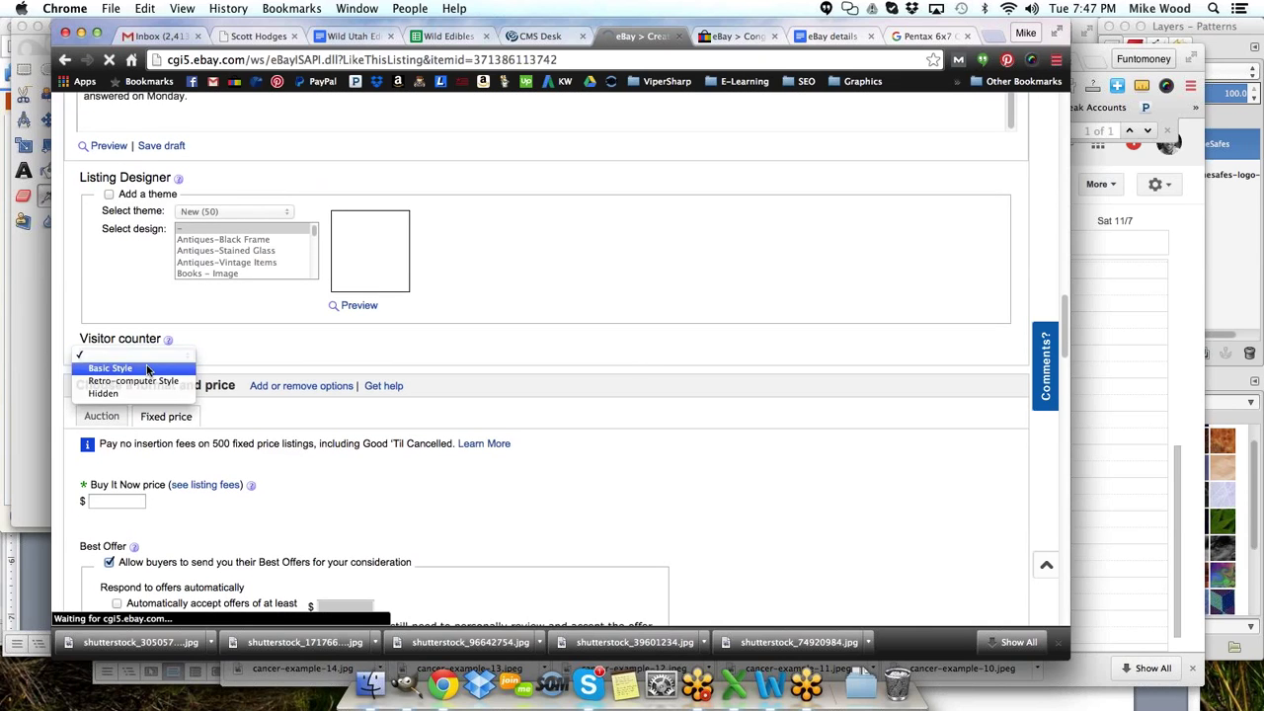
pyautogui.click(147, 367)
pyautogui.click(114, 506)
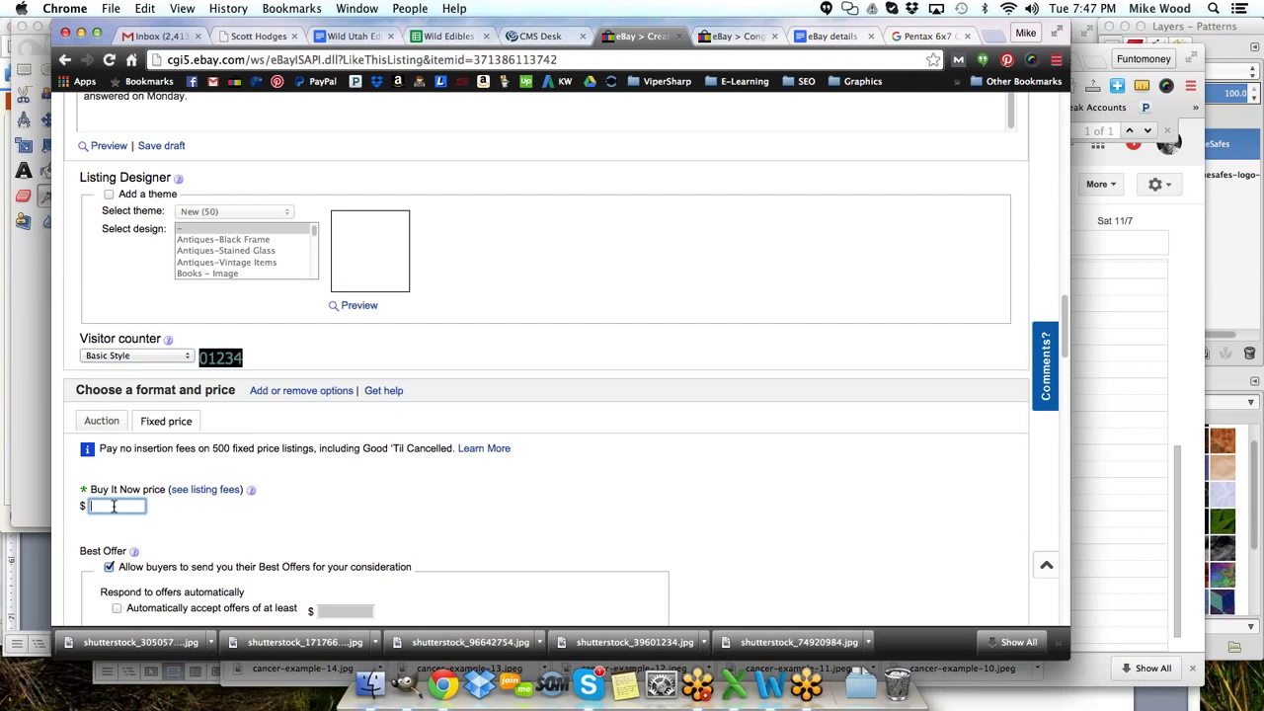
pyautogui.write('35.27')
# - Enable automatic Best Offer responses, accepting offers of at least $21 and declining offers lower than $21
pyautogui.scroll(-4, 126, 514)
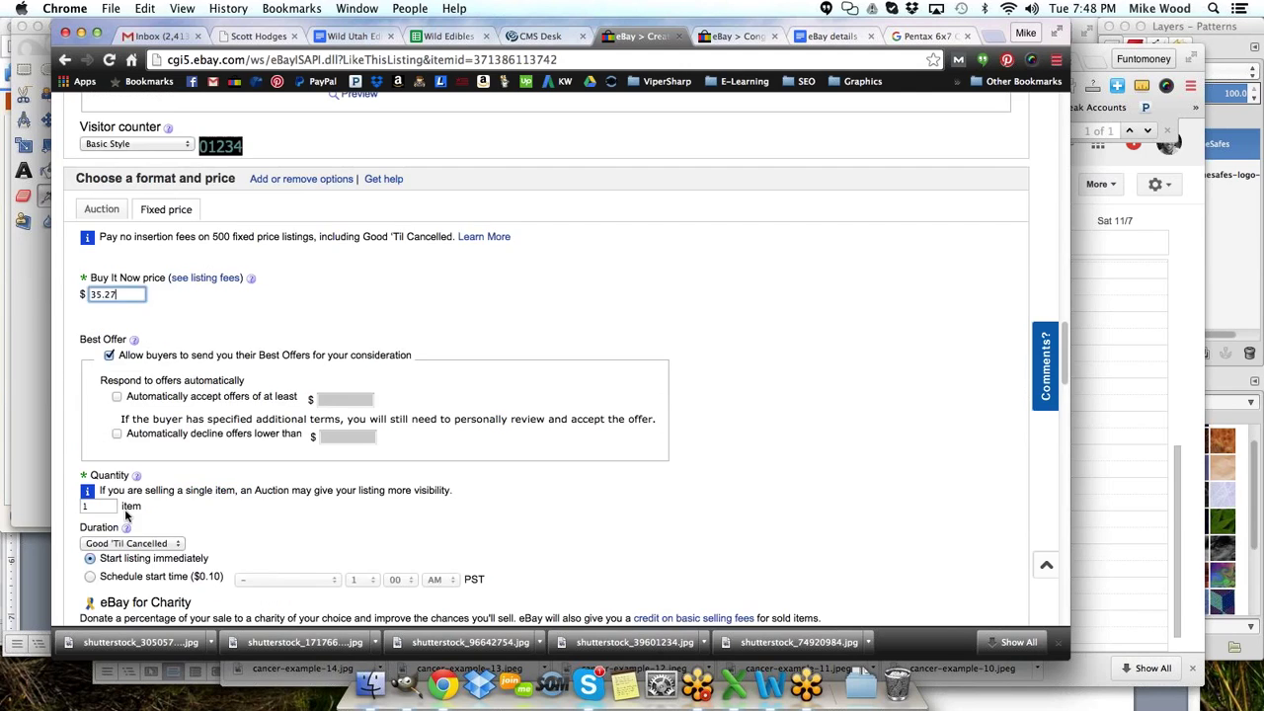
pyautogui.click(120, 398)
pyautogui.click(116, 409)
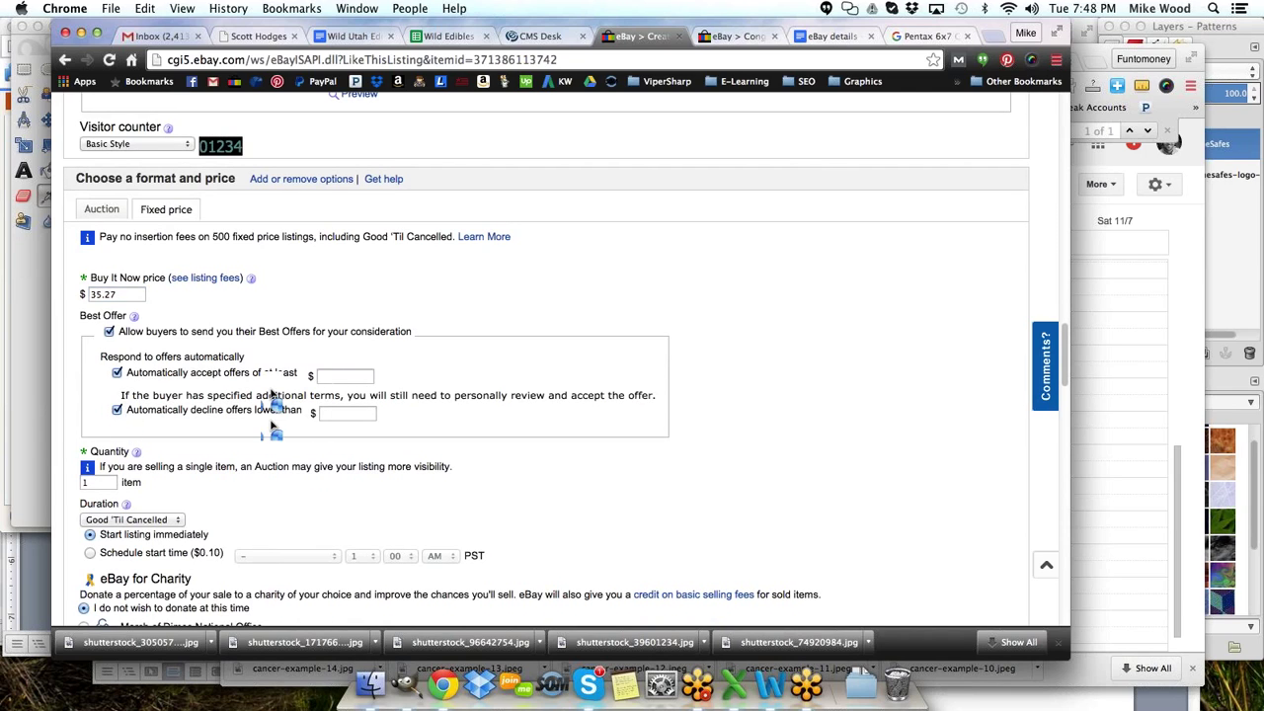
pyautogui.click(327, 374)
pyautogui.write('21')
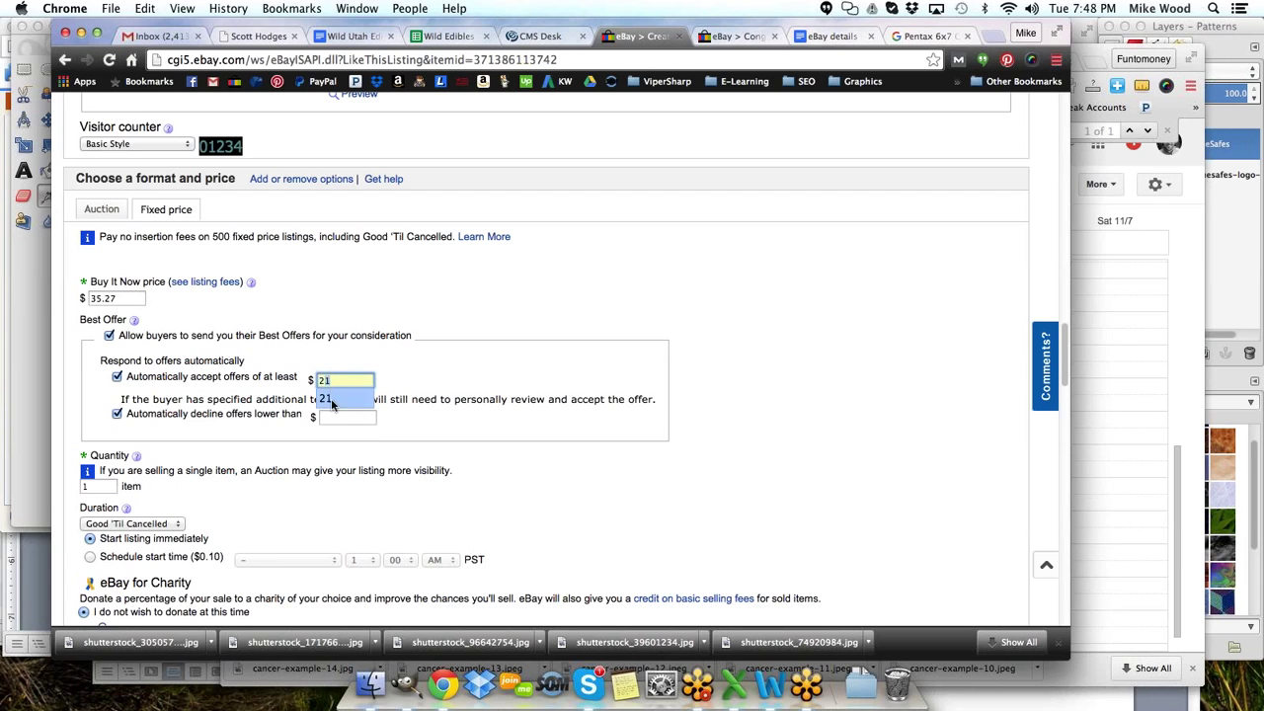
pyautogui.click(328, 399)
pyautogui.click(341, 416)
pyautogui.write('2')
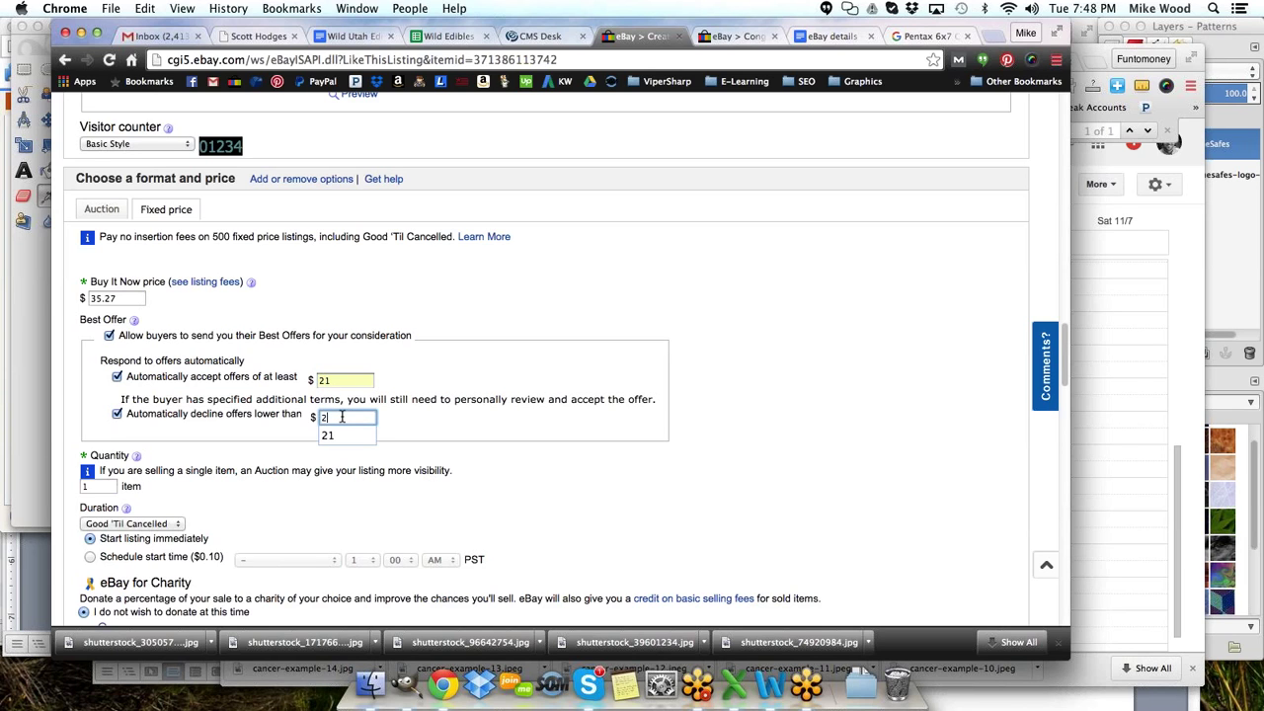
pyautogui.click(336, 431)
# - Set the U.S. shipping service to USPS First Class Package (2 to 6 business days)
pyautogui.scroll(-5, 372, 423)
pyautogui.scroll(-6, 372, 423)
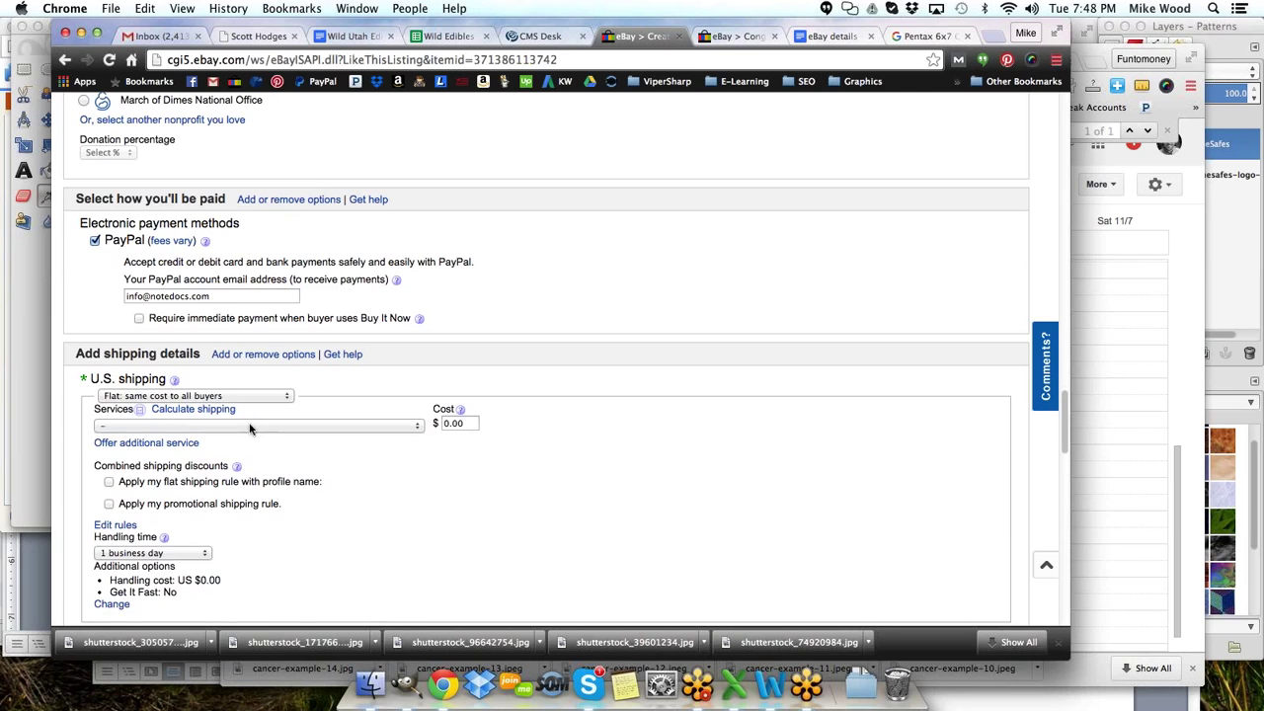
pyautogui.click(249, 427)
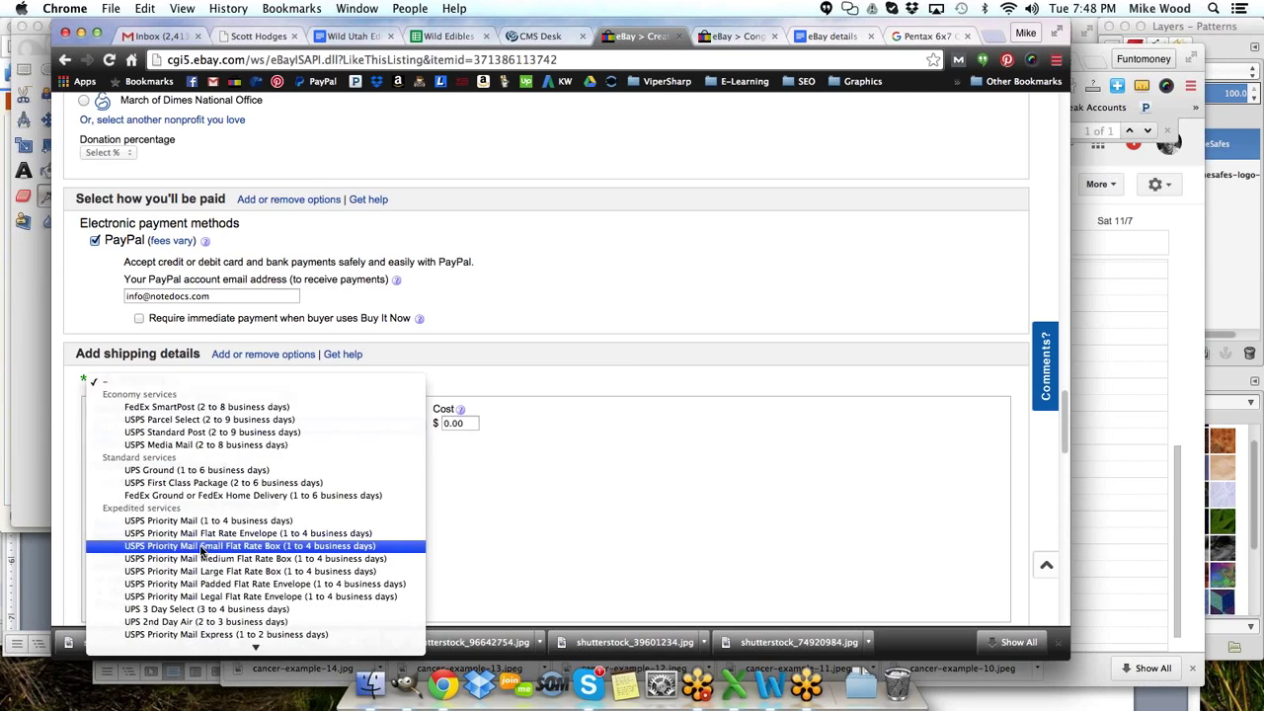
pyautogui.scroll(-5, 200, 550)
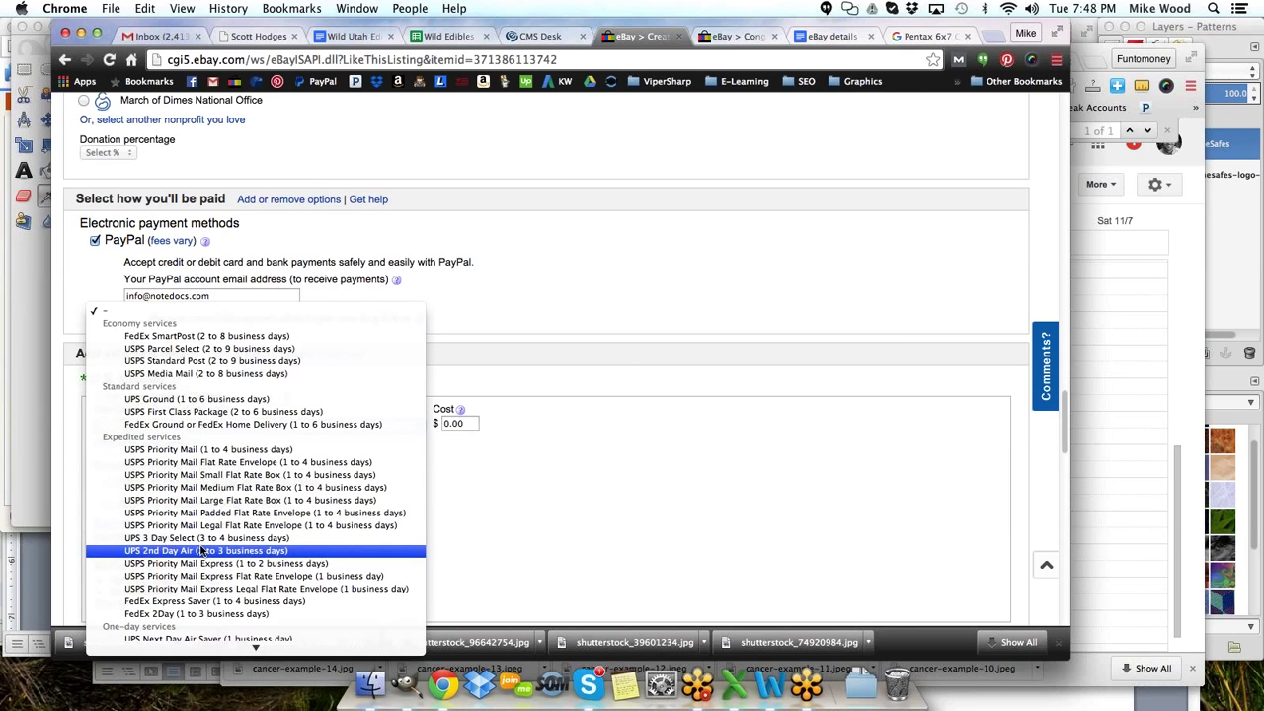
pyautogui.click(213, 412)
# - Set the international shipping costs to No alternative international shipping, keeping the Global Shipping Program enabled
pyautogui.scroll(-5, 583, 444)
pyautogui.scroll(-2, 583, 444)
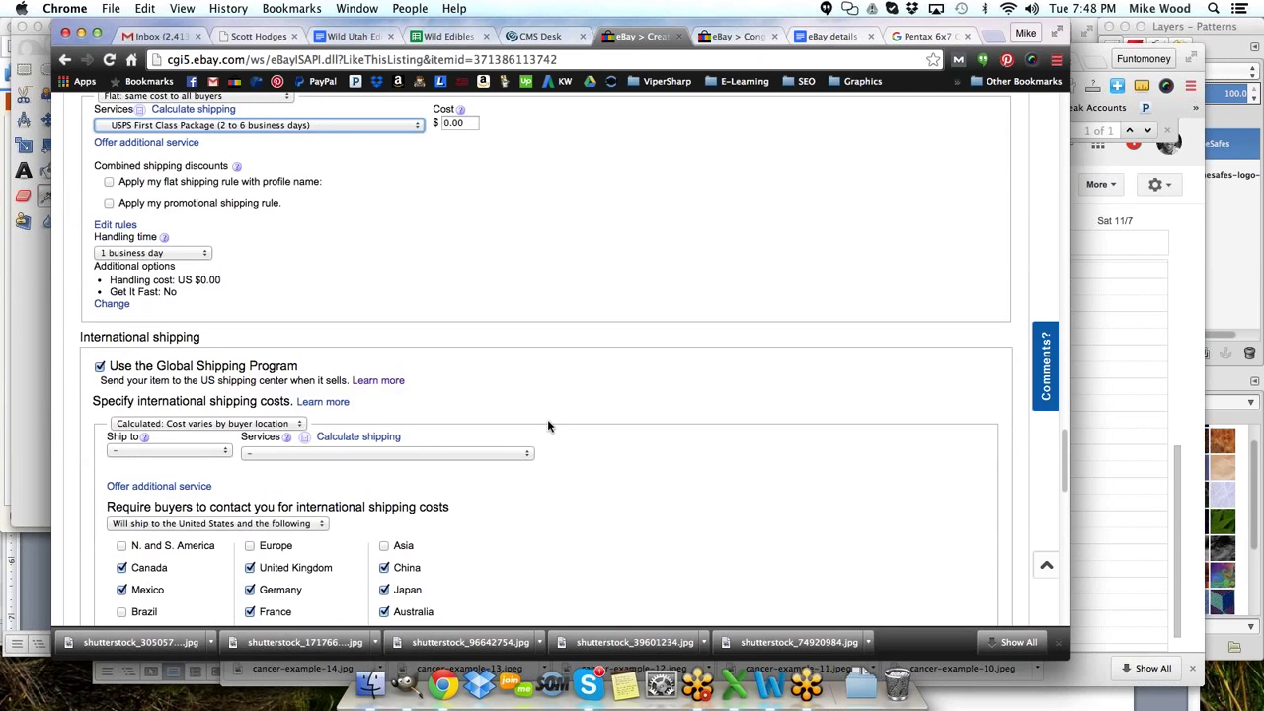
pyautogui.click(176, 425)
pyautogui.click(176, 431)
pyautogui.scroll(-2, 588, 405)
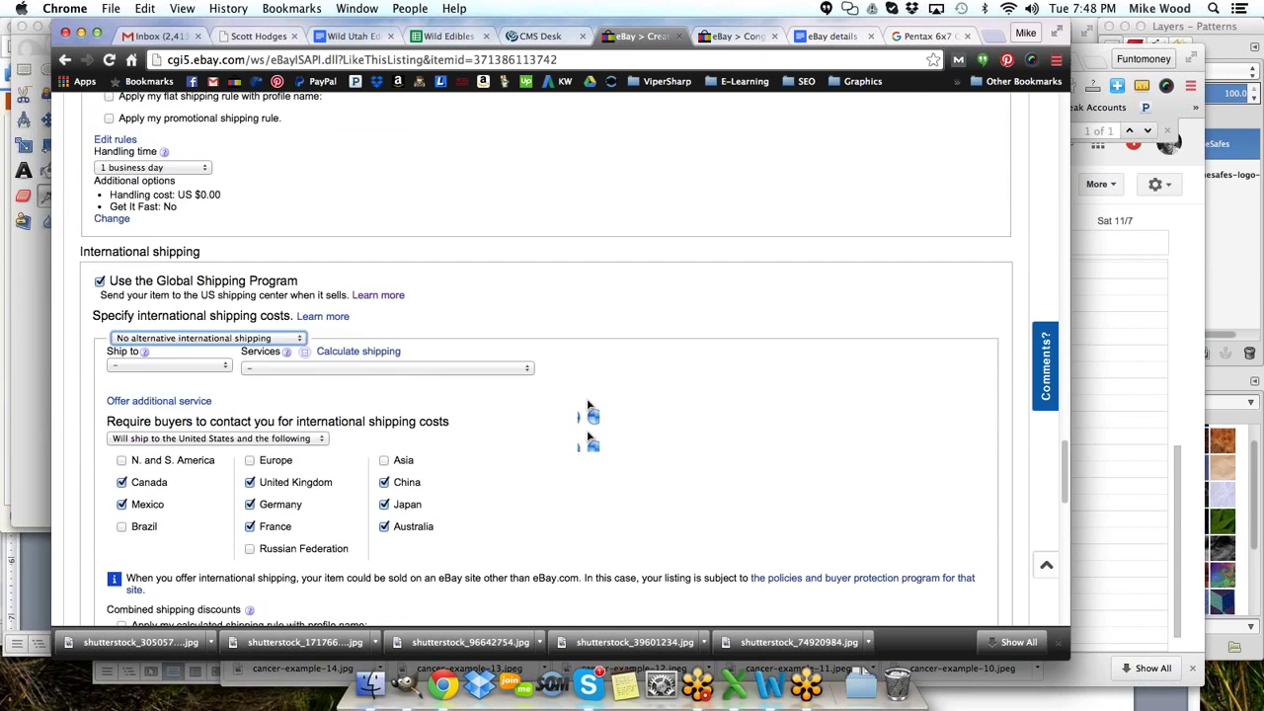
pyautogui.scroll(-3, 587, 405)
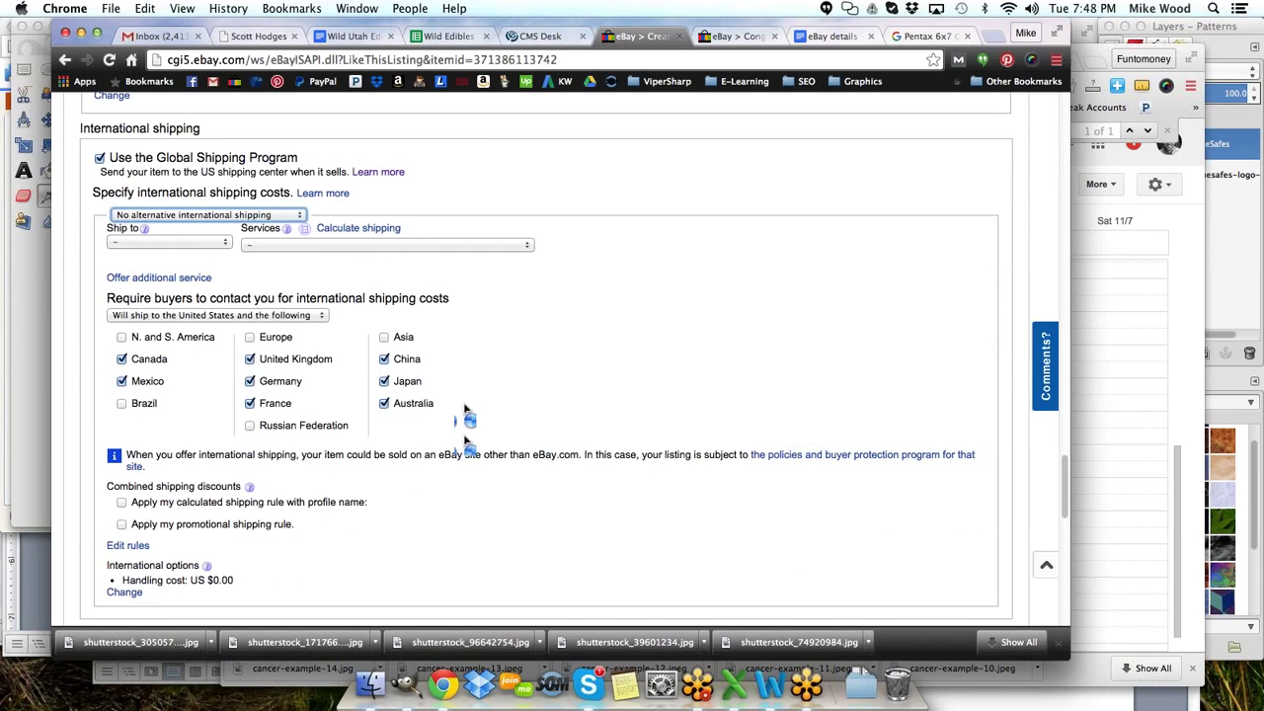
pyautogui.scroll(-4, 301, 357)
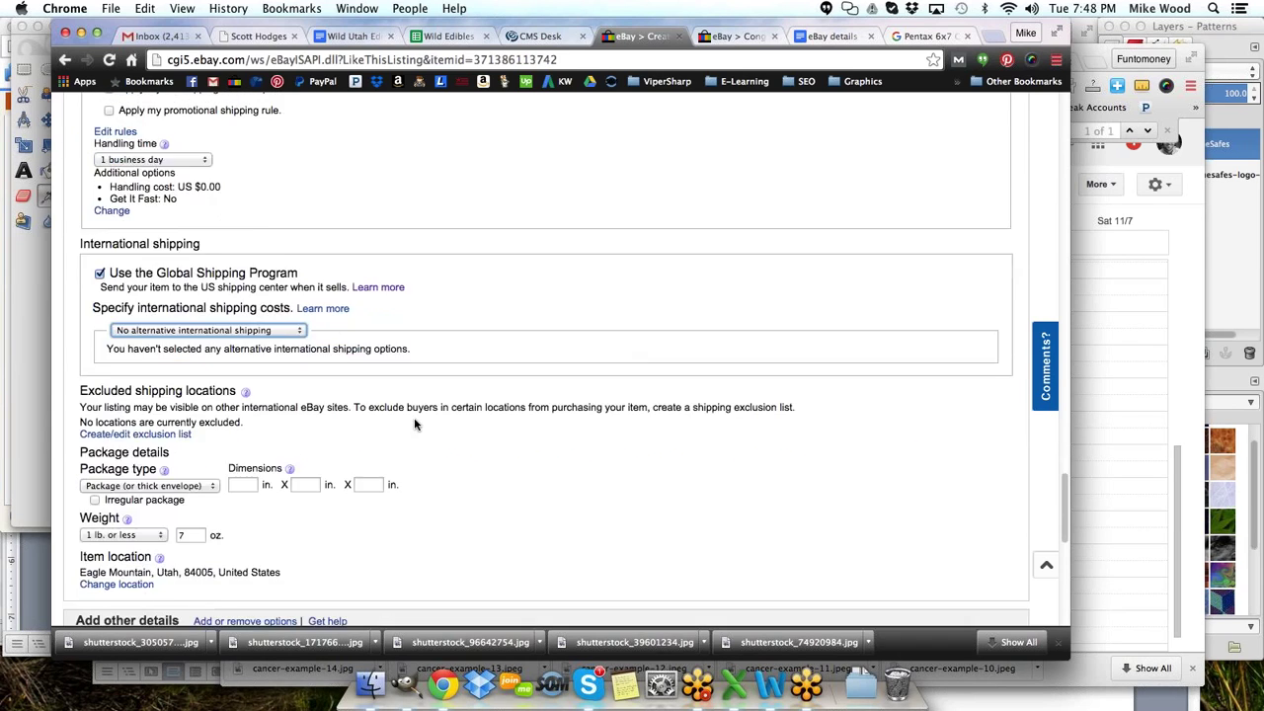
# - Enter package dimensions of 6 x 6 x 2 in. and set the package weight to 4 oz
pyautogui.click(244, 327)
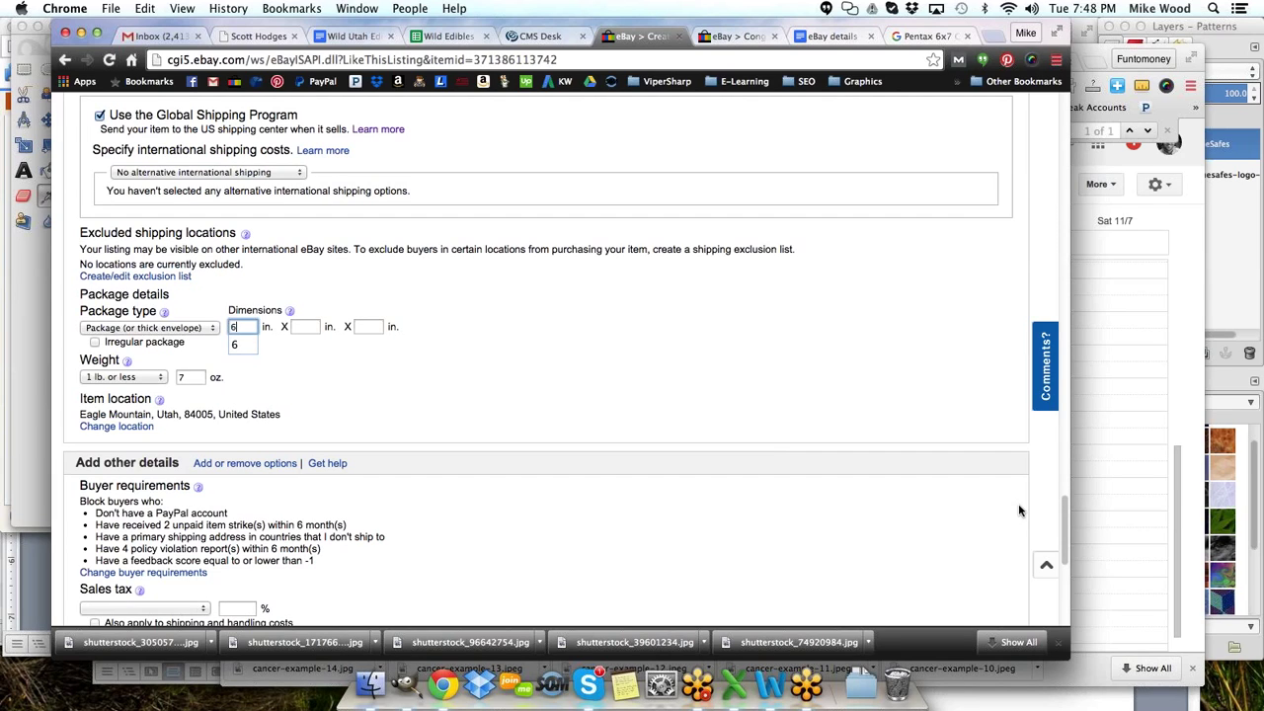
pyautogui.write('66')
pyautogui.press('BackSpace')
pyautogui.press('BackSpace')
pyautogui.press('Tab')
pyautogui.write('6')
pyautogui.press('Tab')
pyautogui.write('2')
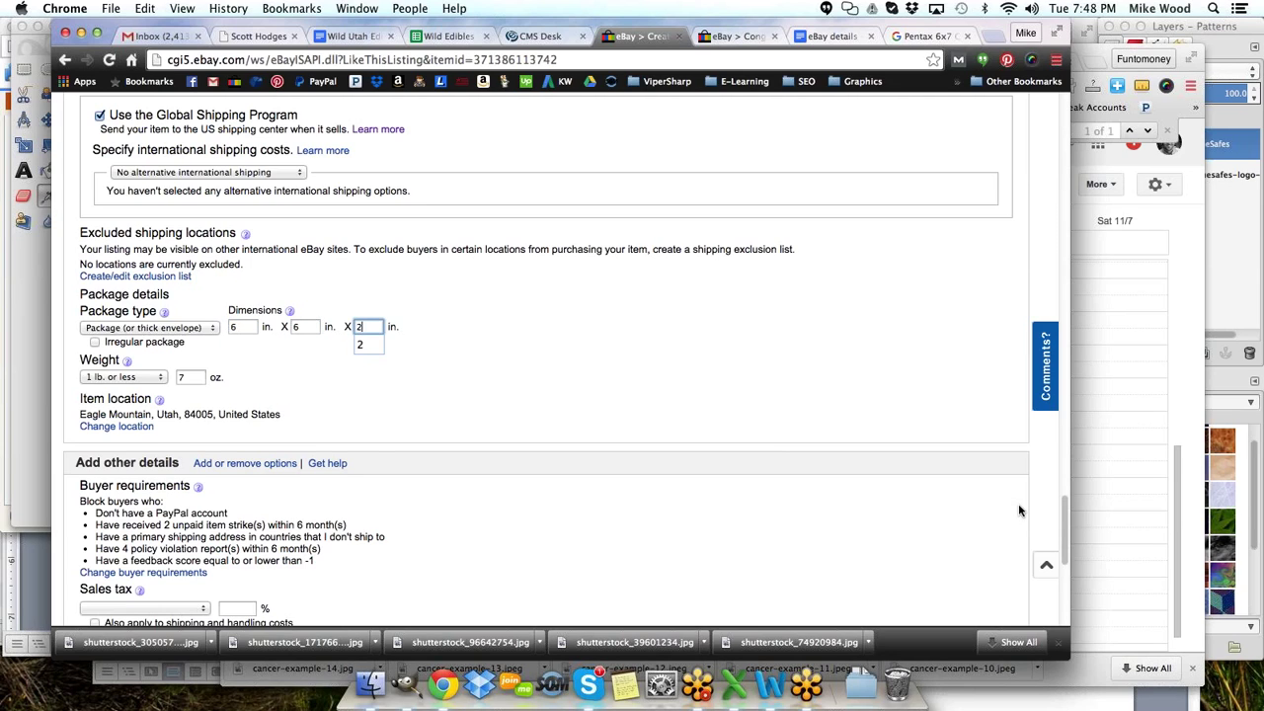
pyautogui.click(181, 381)
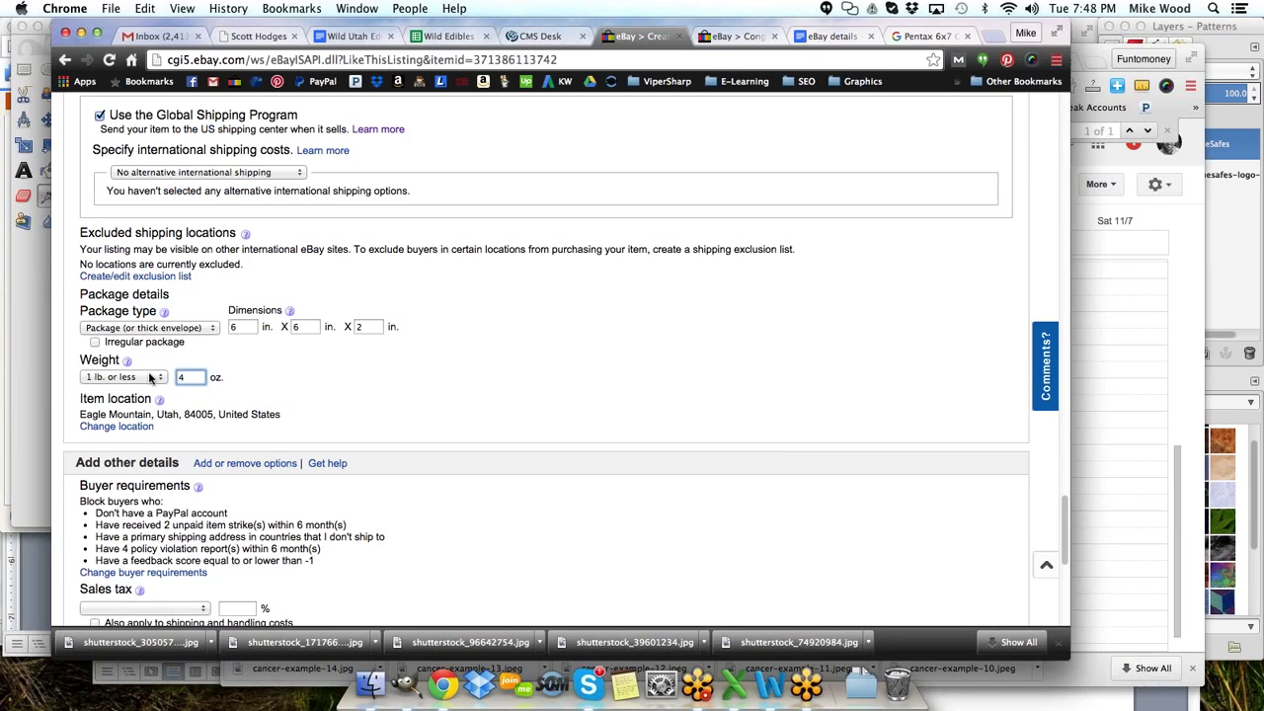
# - Set the return policy to Returns Accepted and continue to the listing review
pyautogui.scroll(-5, 481, 394)
pyautogui.click(168, 507)
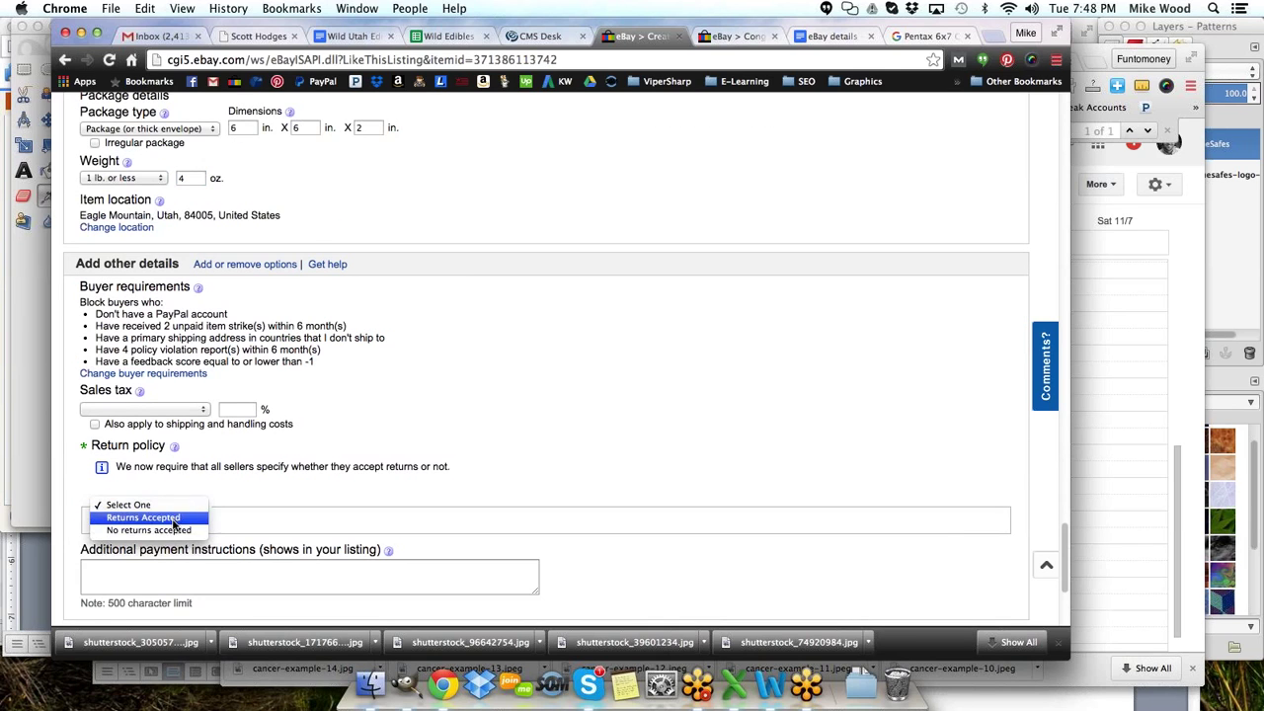
pyautogui.click(173, 519)
pyautogui.scroll(-5, 305, 424)
pyautogui.click(95, 536)
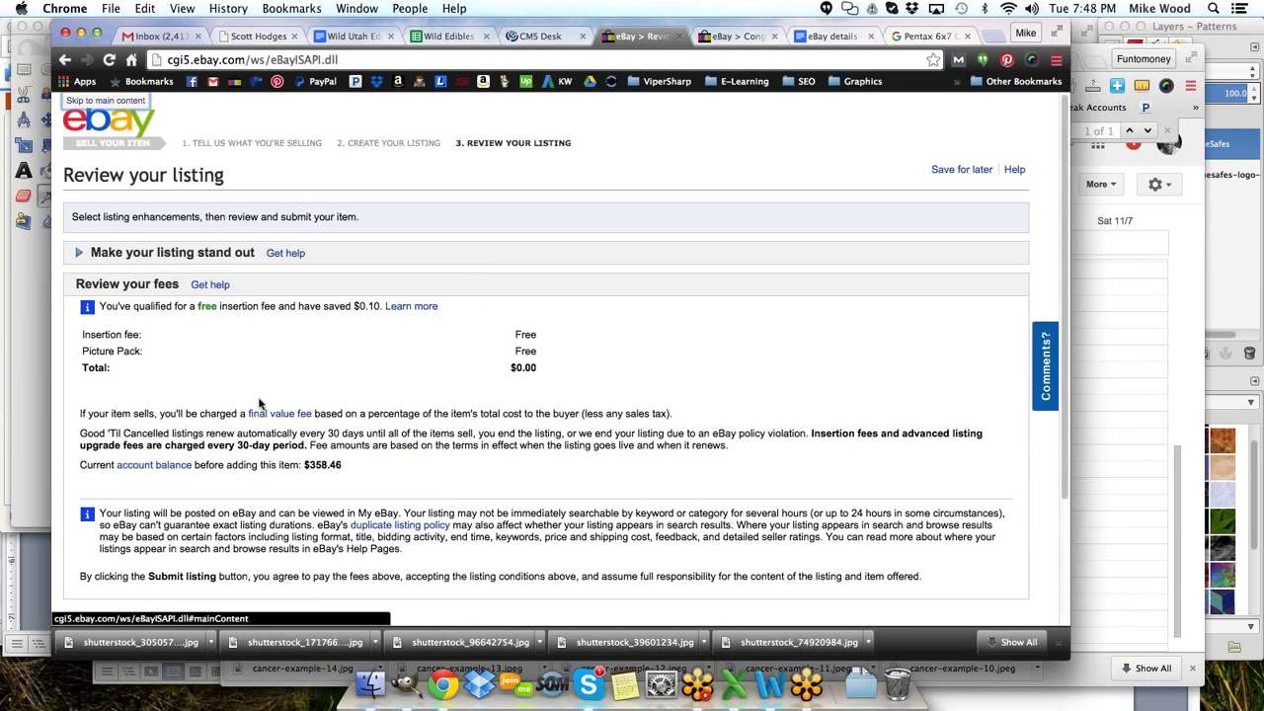
# - Reopen the listing for editing and replace the description's Title placeholder with the listing title, Vintage Pentax 6x7 Camera Quick Focus Ring
pyautogui.scroll(-4, 260, 404)
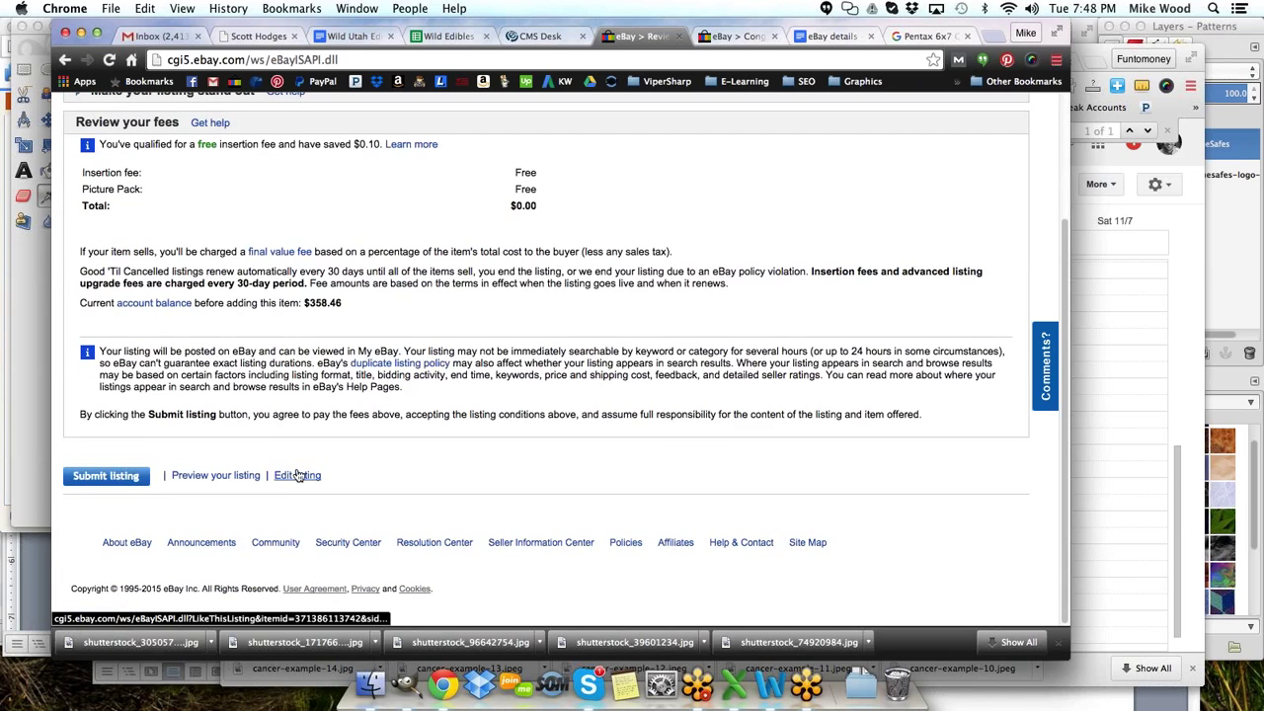
pyautogui.click(297, 476)
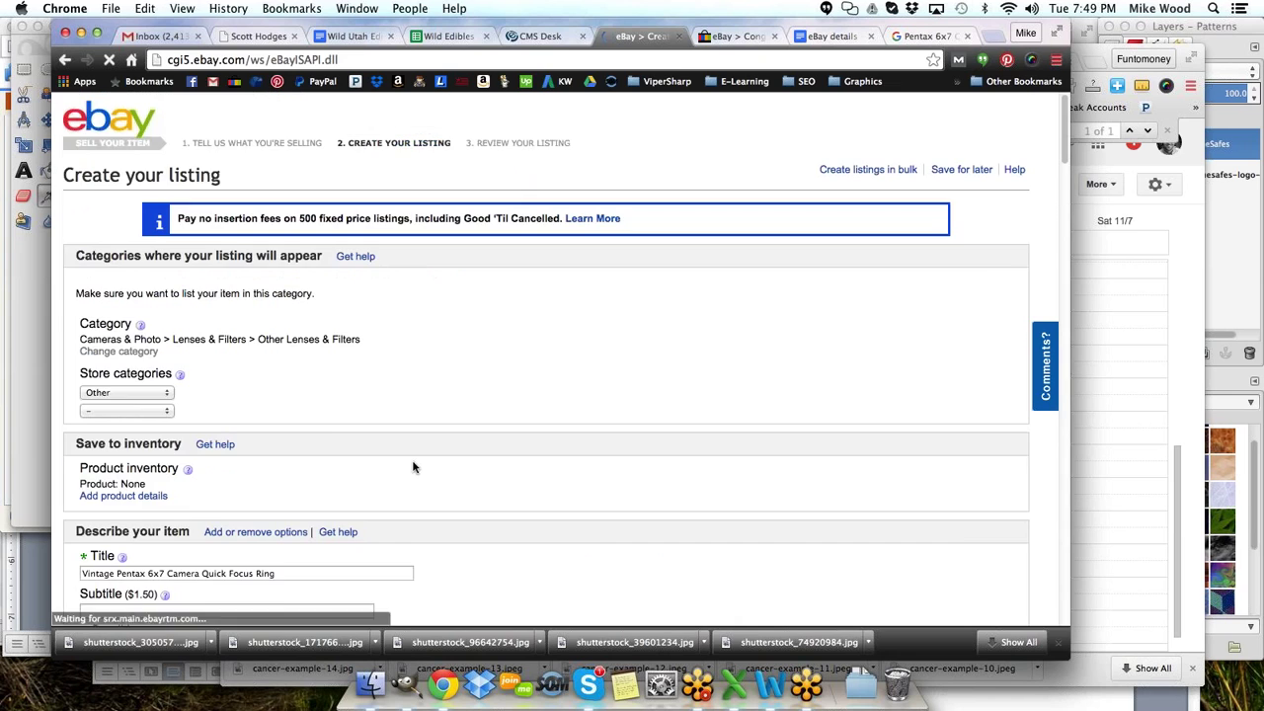
pyautogui.tripleClick(248, 573)
pyautogui.hotkey('ctrl', 'c')
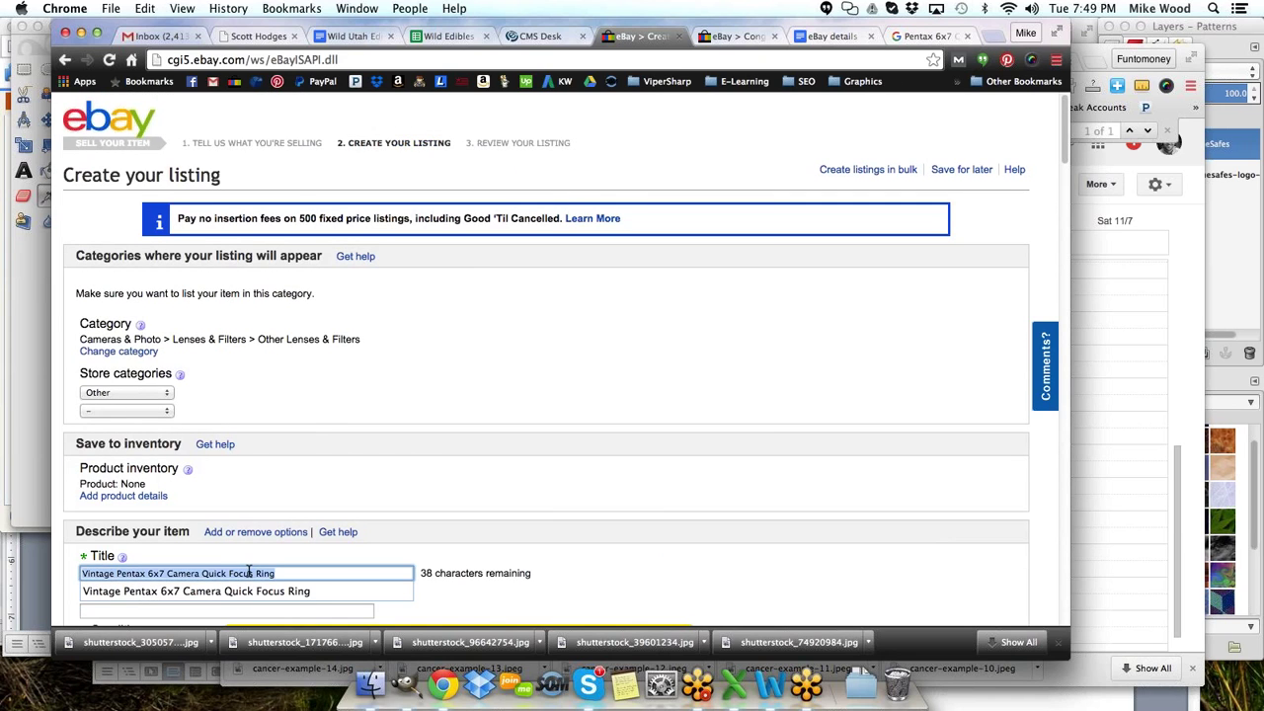
pyautogui.scroll(-15, 248, 573)
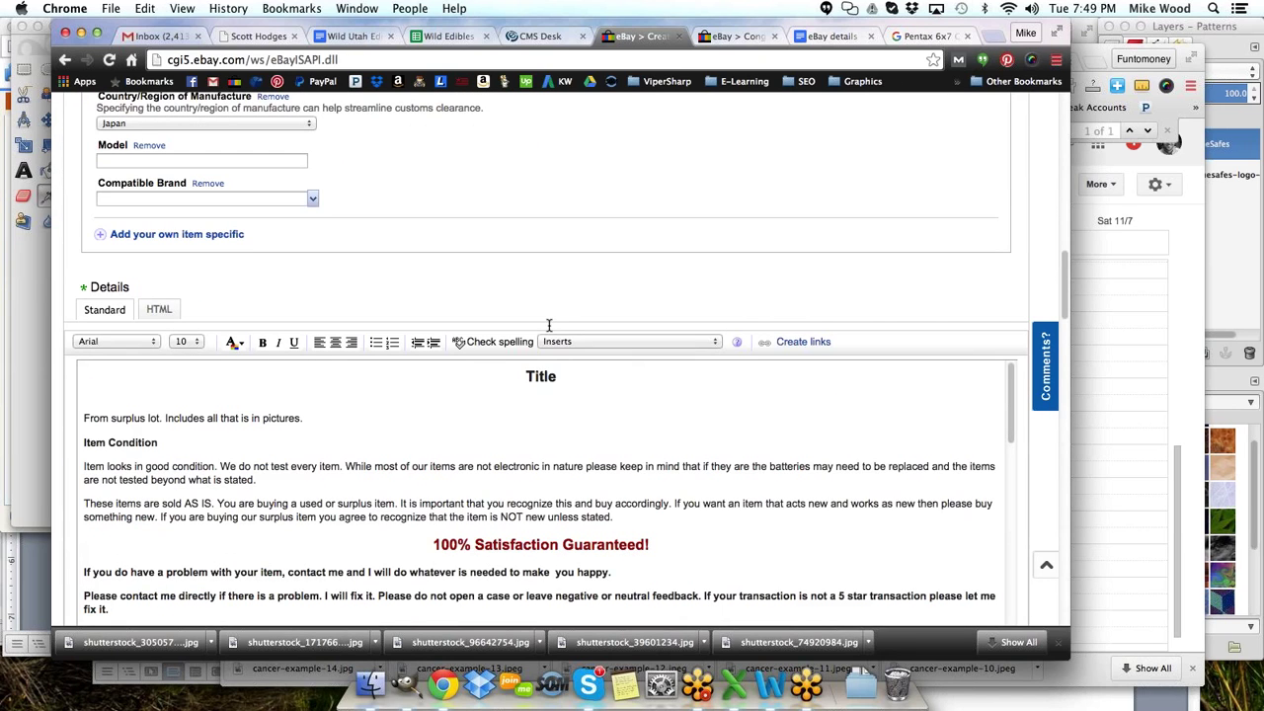
pyautogui.doubleClick(540, 377)
pyautogui.hotkey('ctrl', 'v')
# - Continue to the listing review again and submit the listing
pyautogui.scroll(-3, 573, 434)
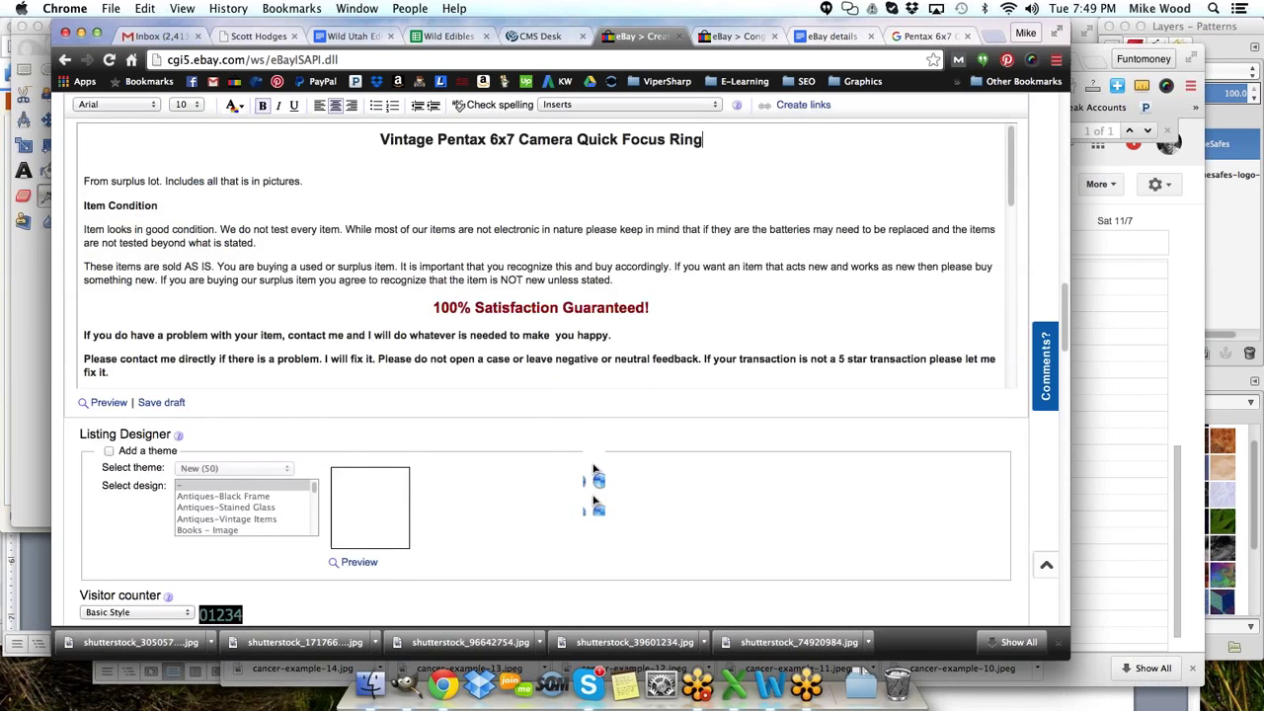
pyautogui.scroll(-20, 592, 470)
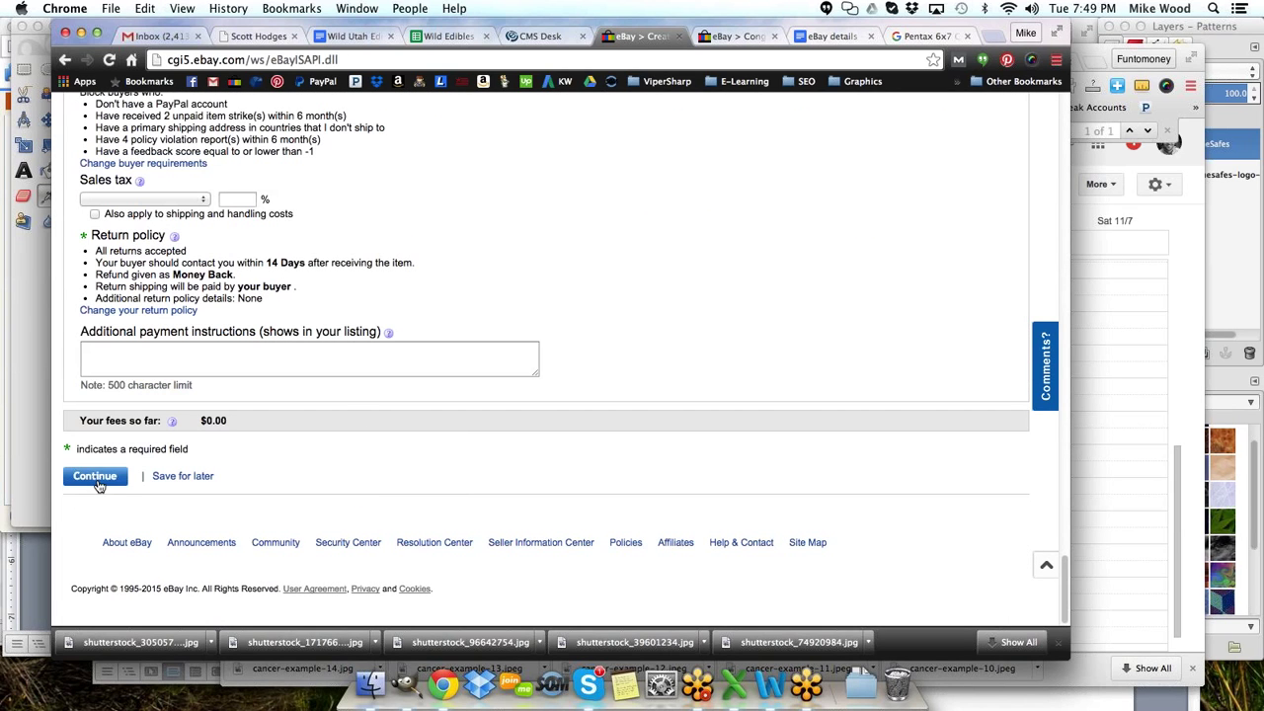
pyautogui.click(95, 478)
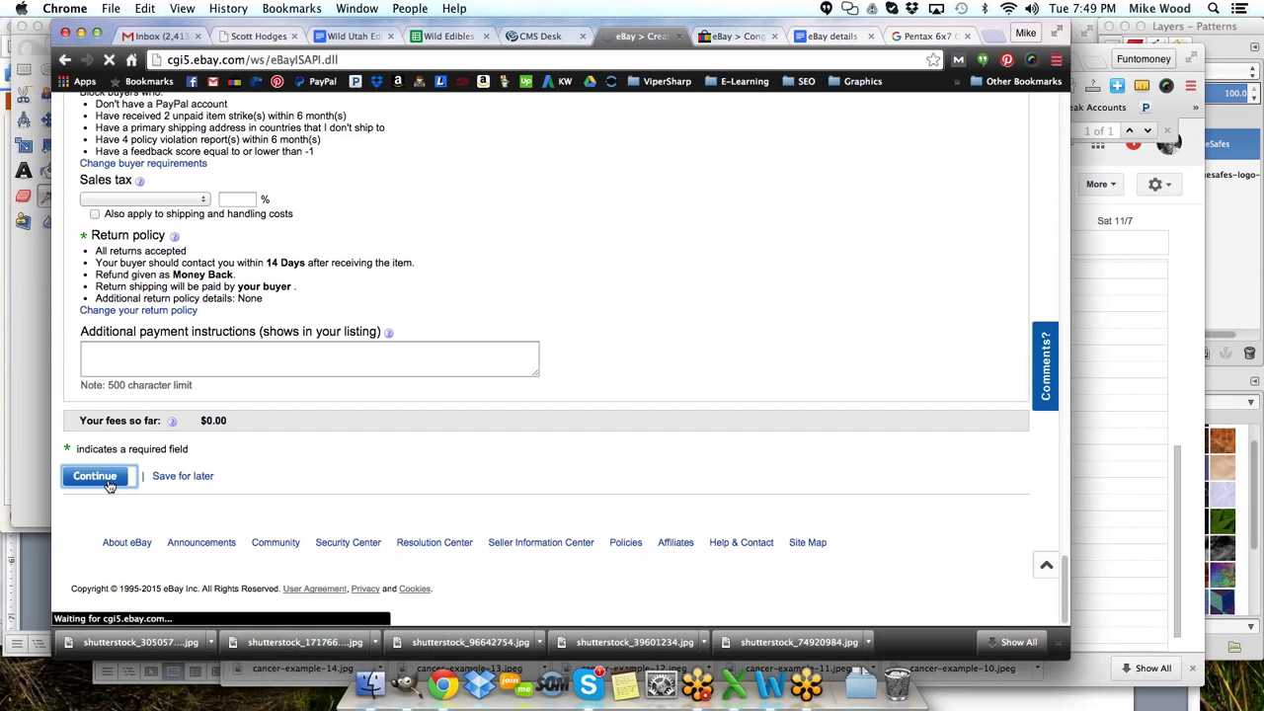
pyautogui.scroll(-4, 118, 484)
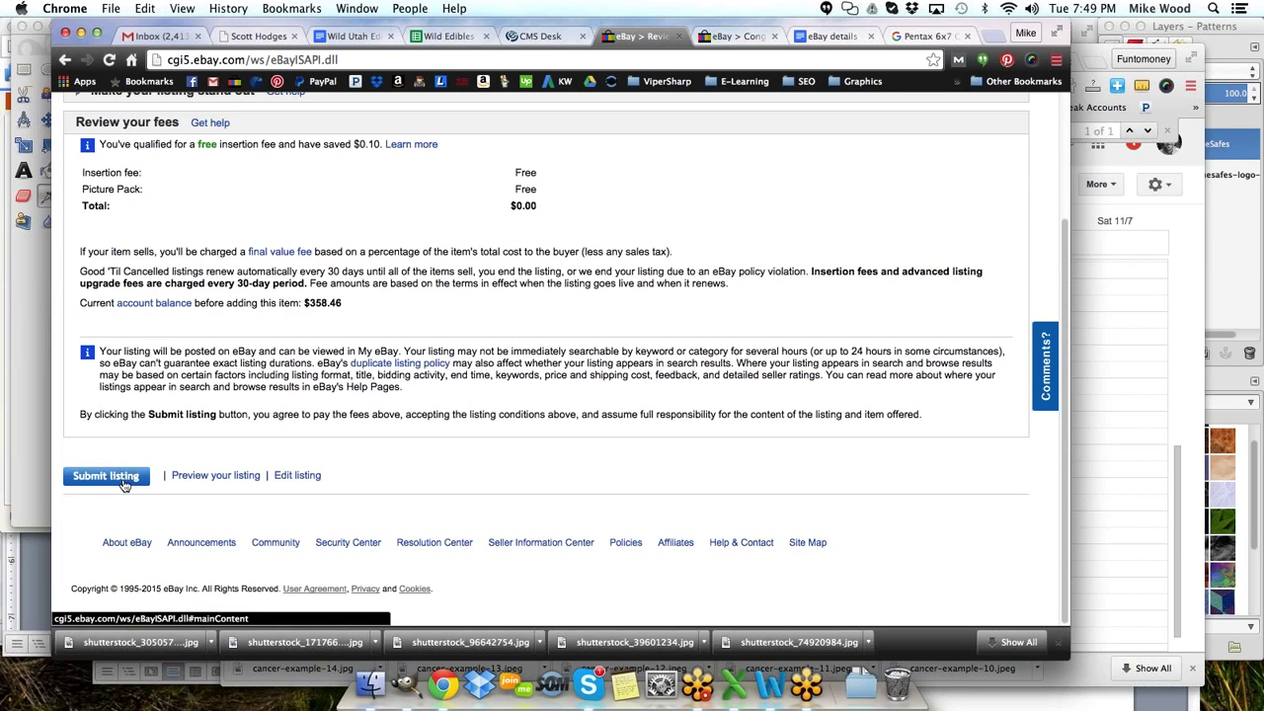
pyautogui.click(98, 478)
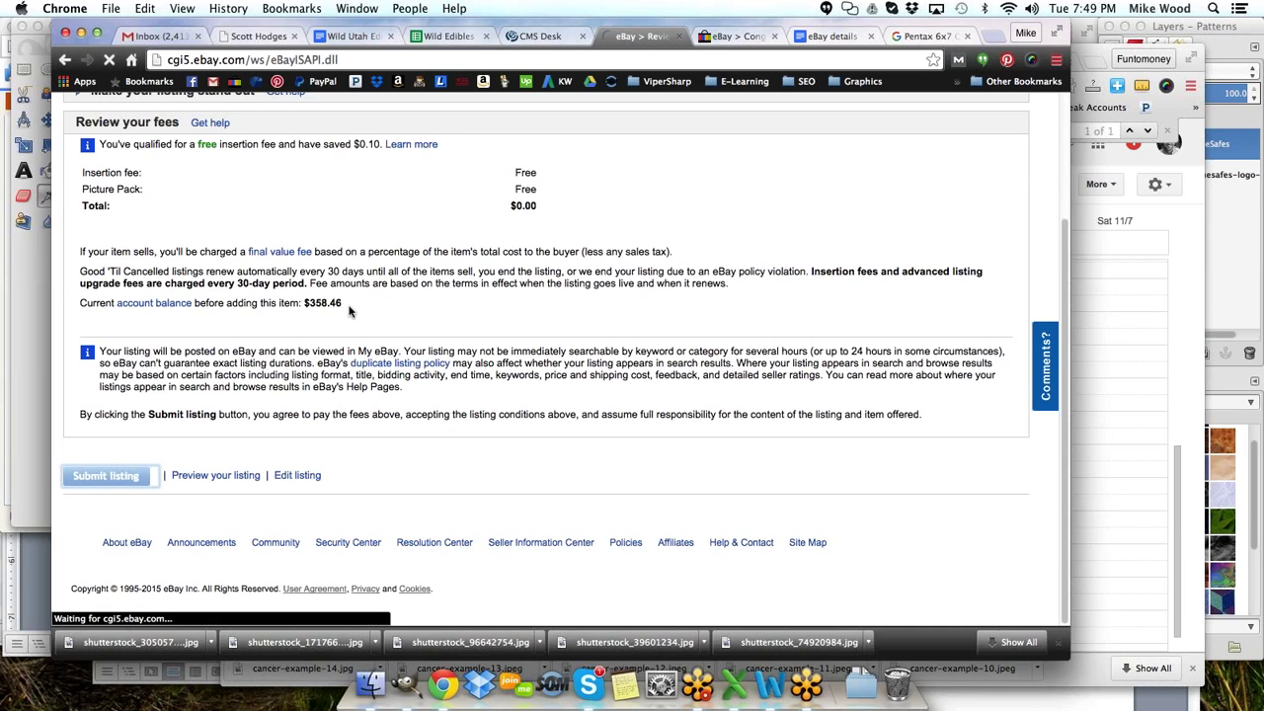
pyautogui.moveTo(348, 311); pyautogui.dragTo(302, 306)
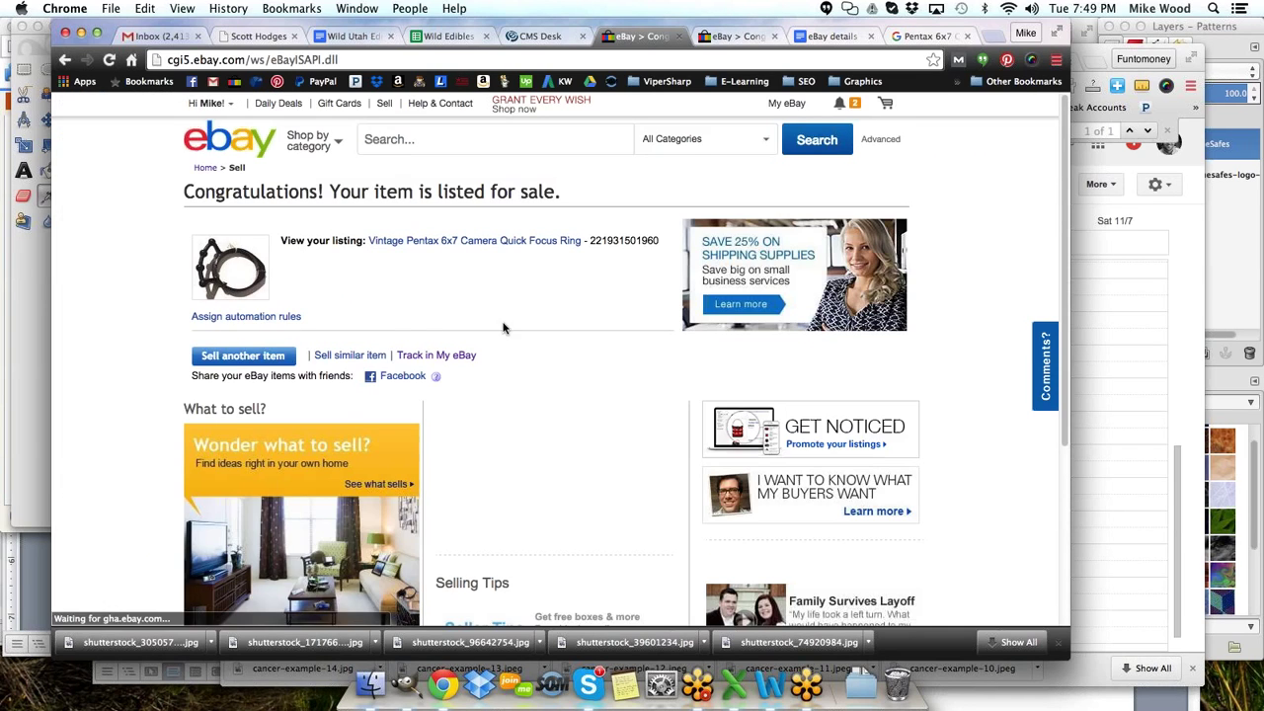
# - Search eBay for "vintage pentax camera strap" in the other eBay confirmation page
pyautogui.click(726, 37)
pyautogui.click(405, 139)
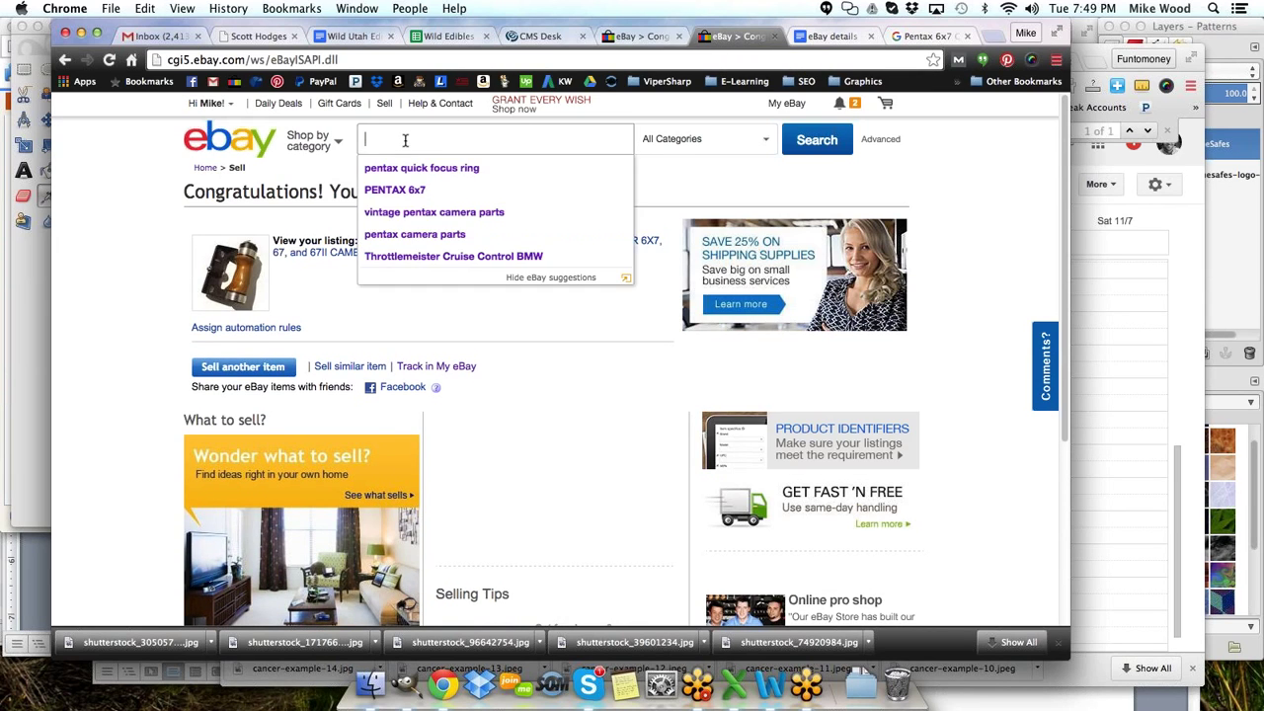
pyautogui.write('vint')
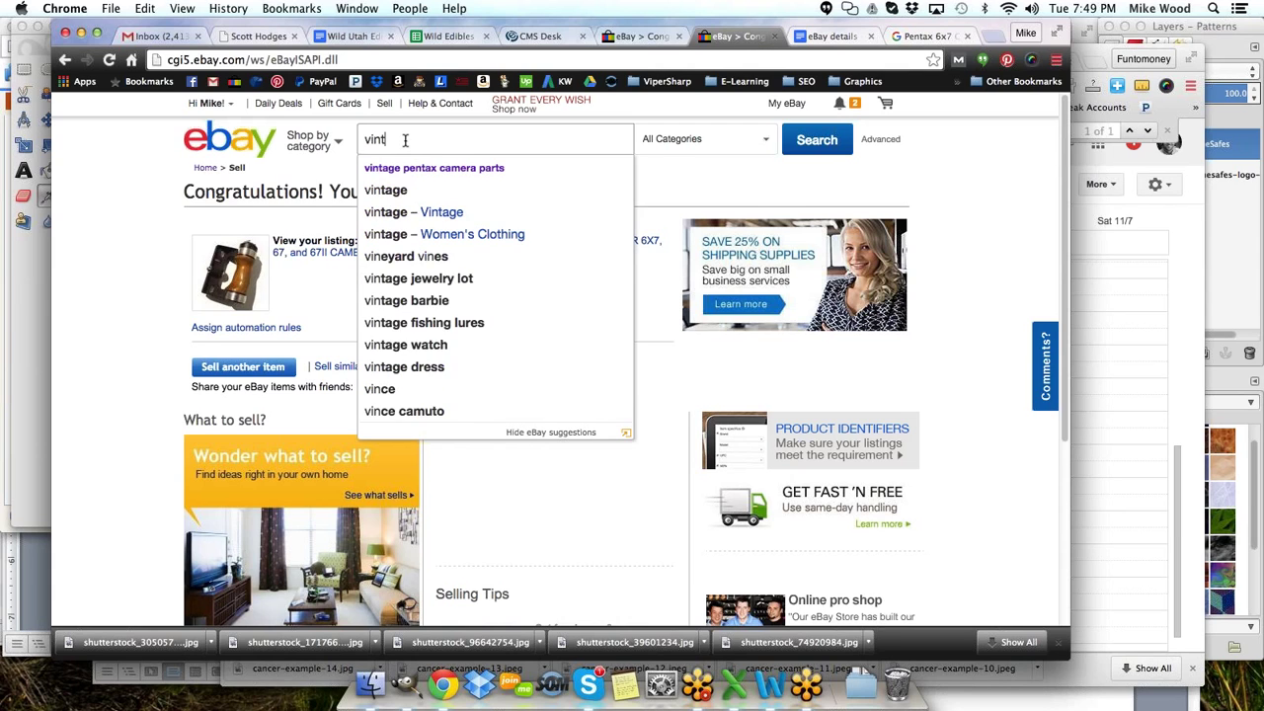
pyautogui.write('age pentax ')
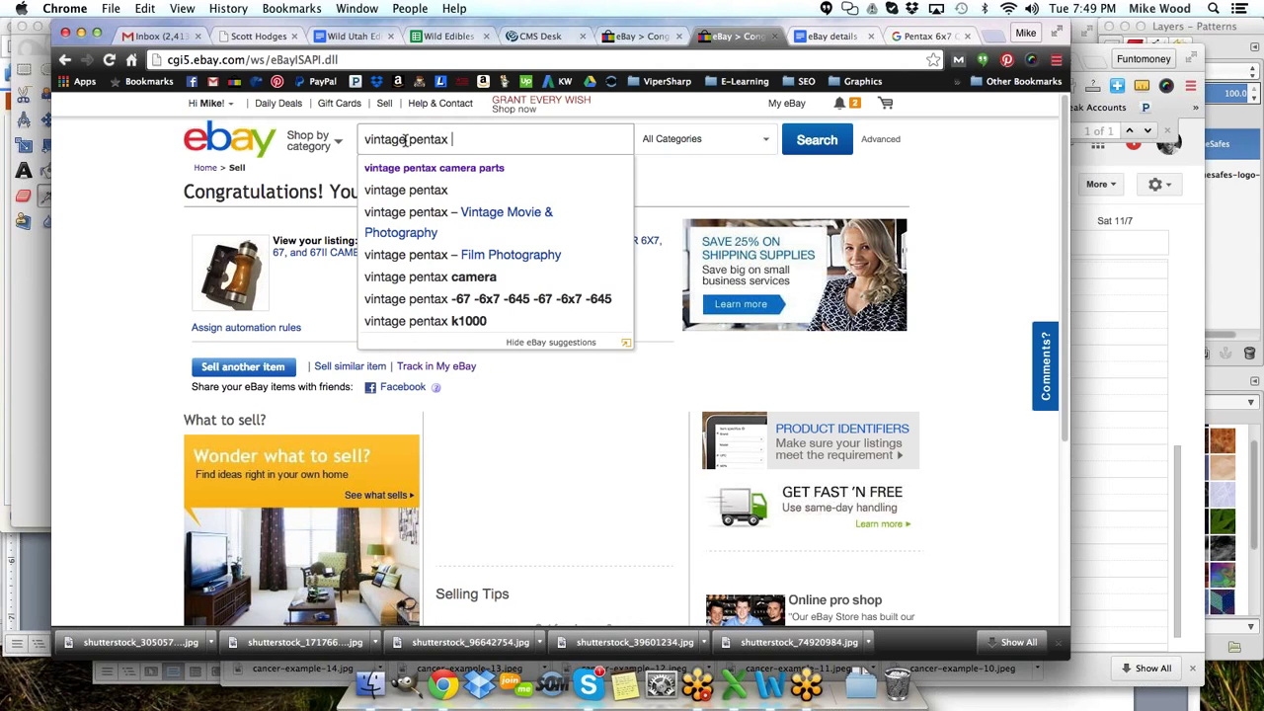
pyautogui.write('camera strap')
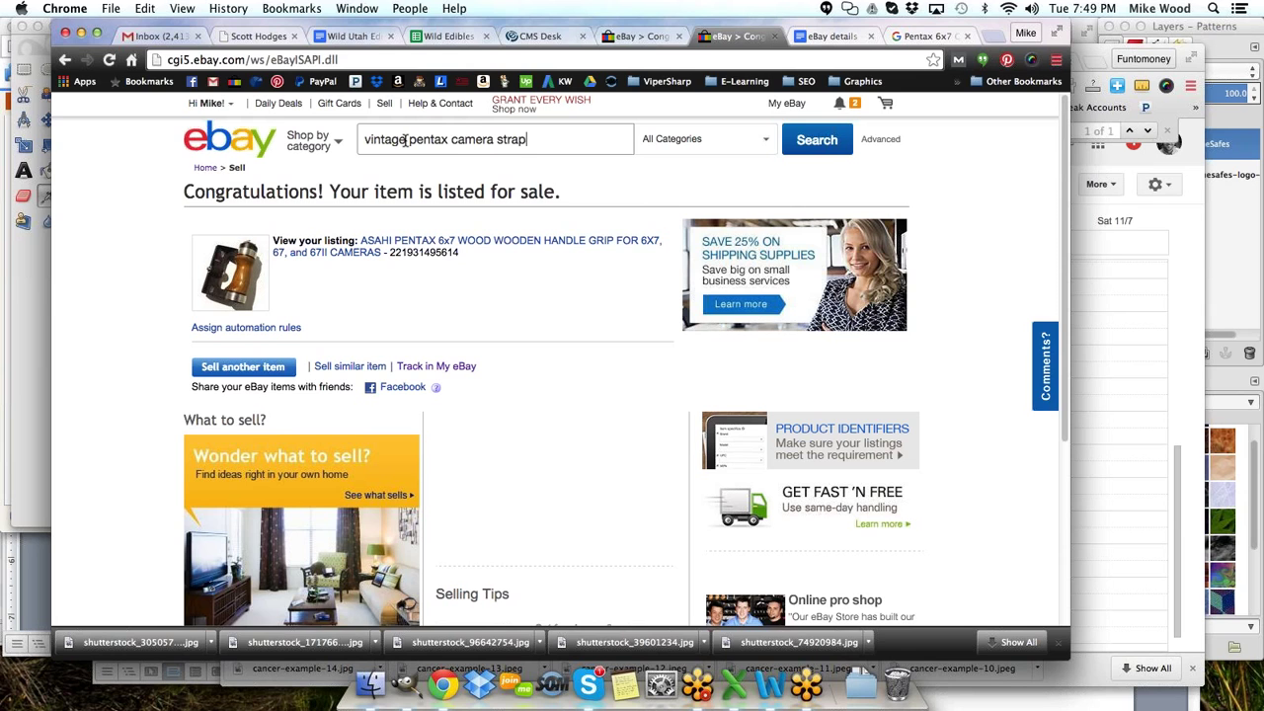
pyautogui.press('Return')
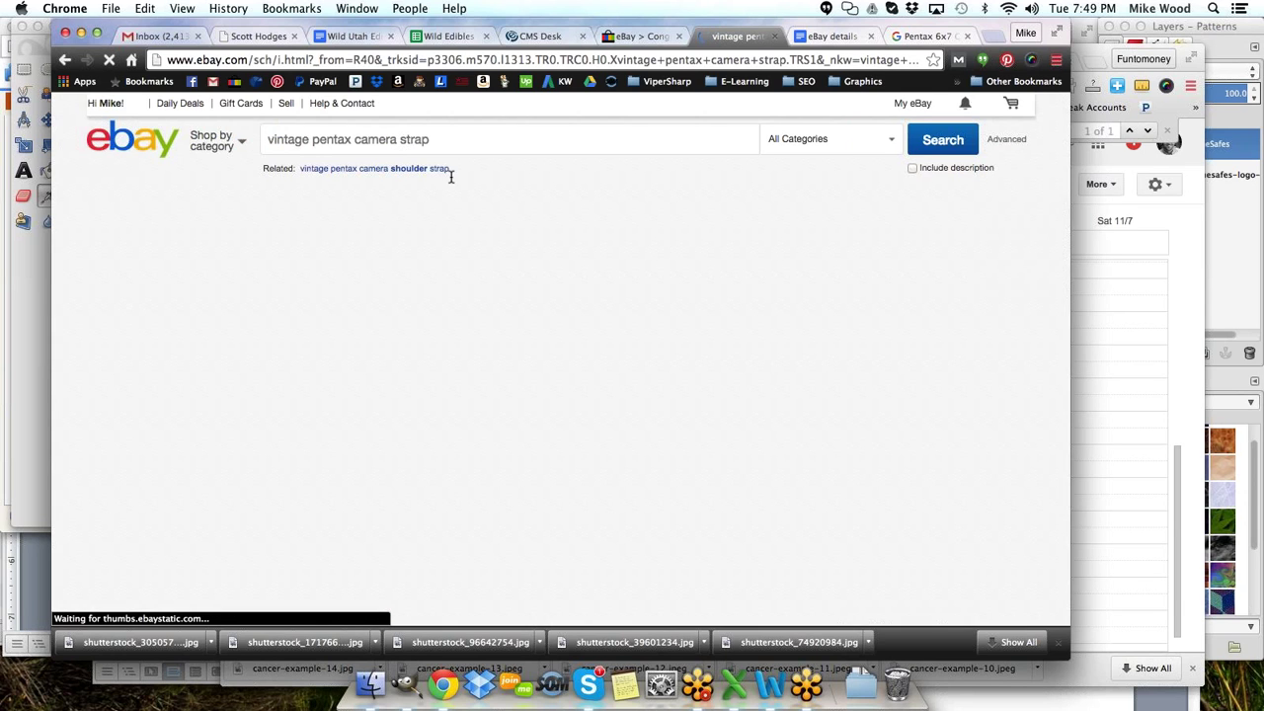
# - Look through the camera strap results and restrict them to completed listings
pyautogui.scroll(-2, 457, 208)
pyautogui.scroll(-10, 457, 207)
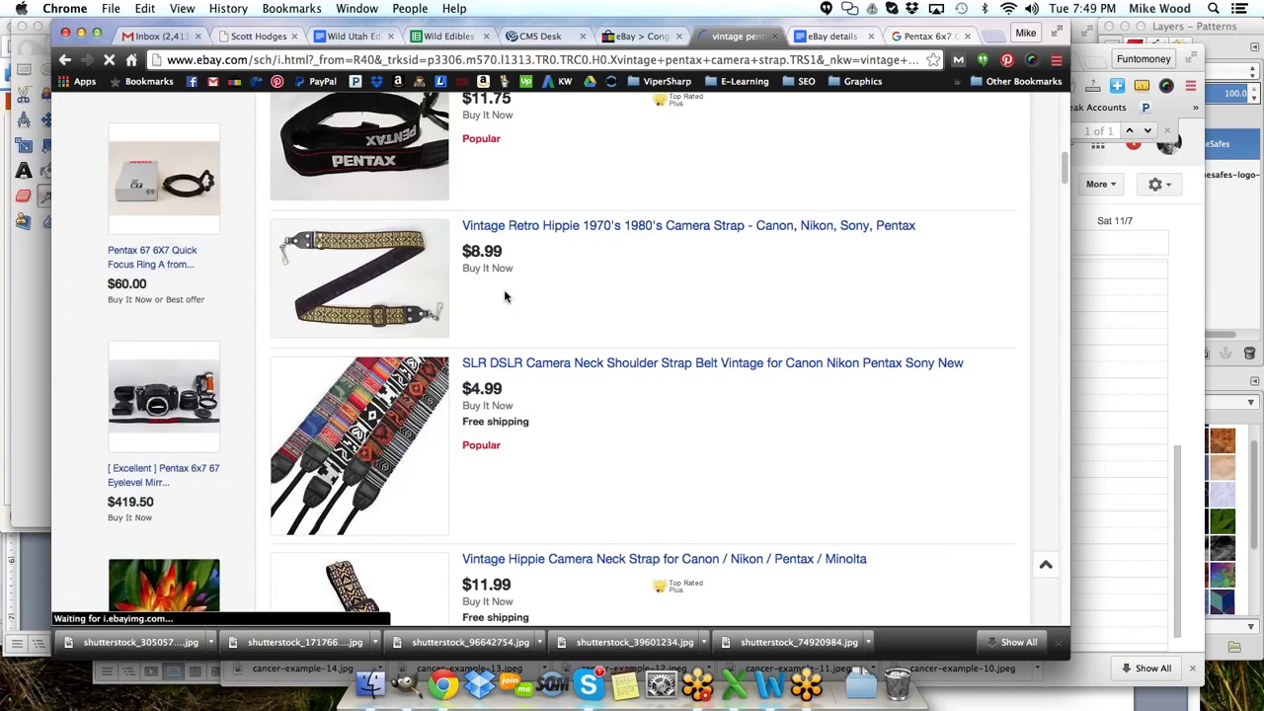
pyautogui.scroll(-6, 504, 298)
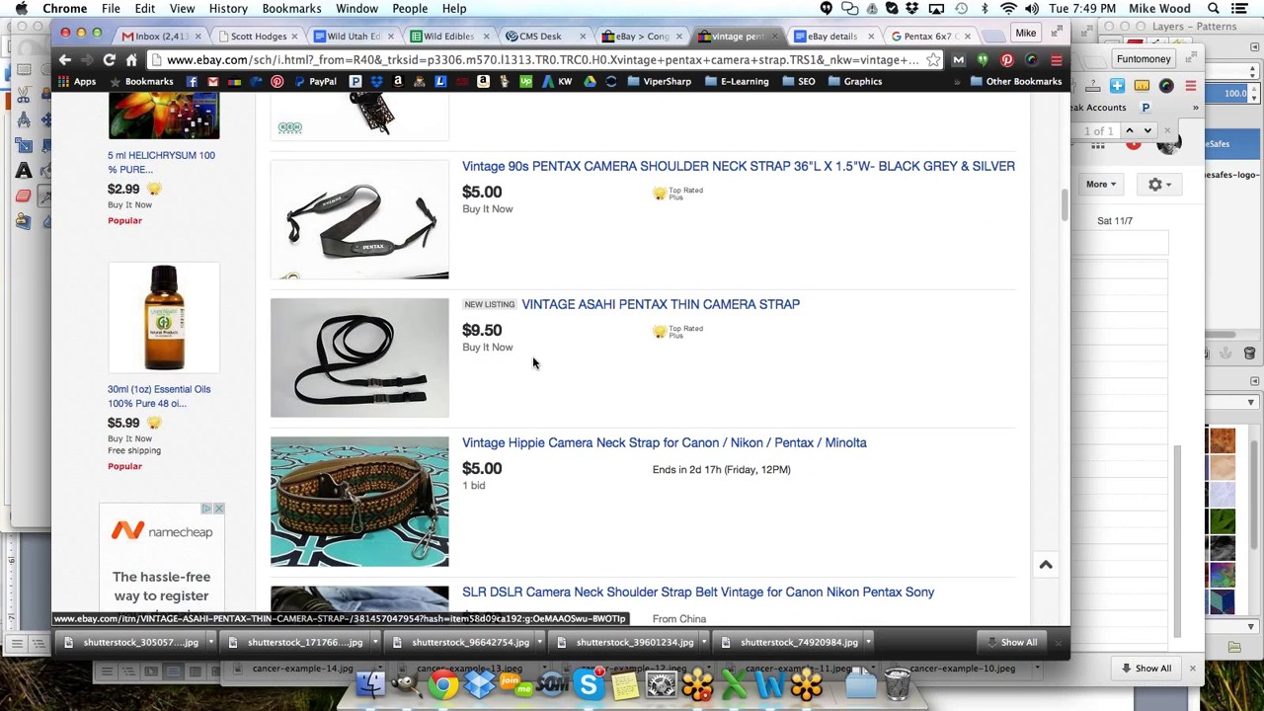
pyautogui.scroll(15, 532, 356)
pyautogui.scroll(-5, 528, 351)
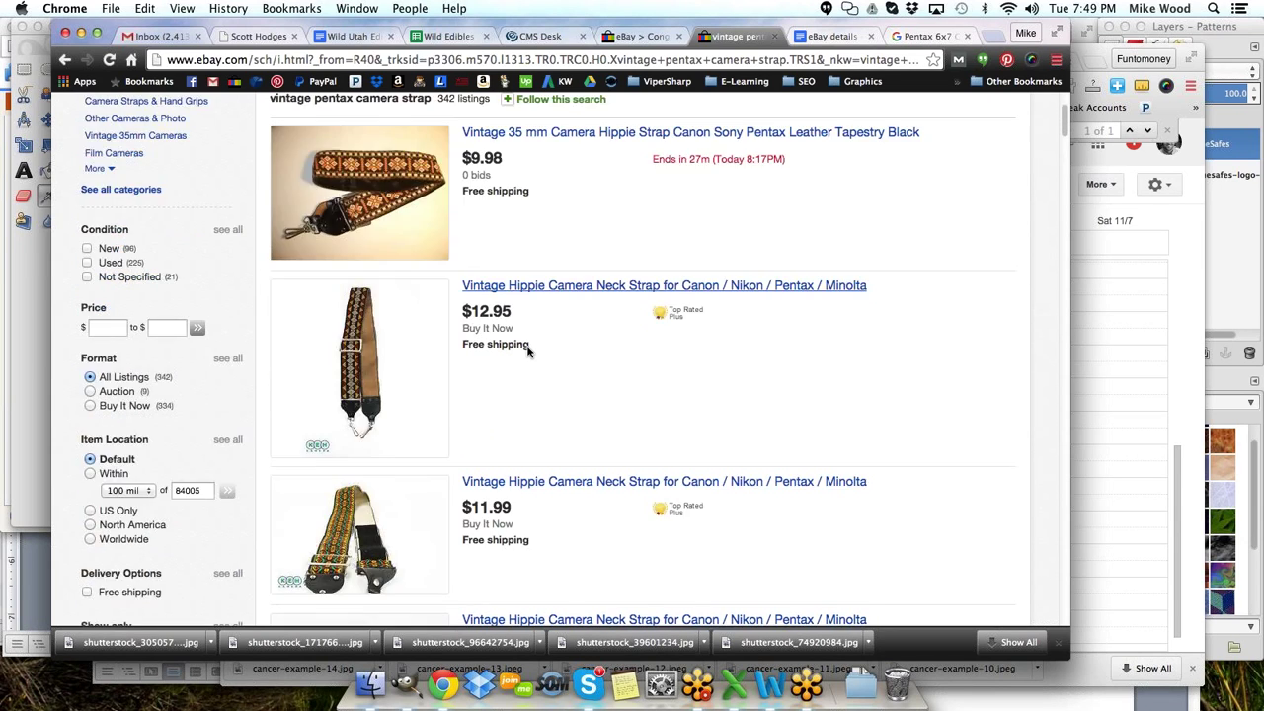
pyautogui.click(145, 219)
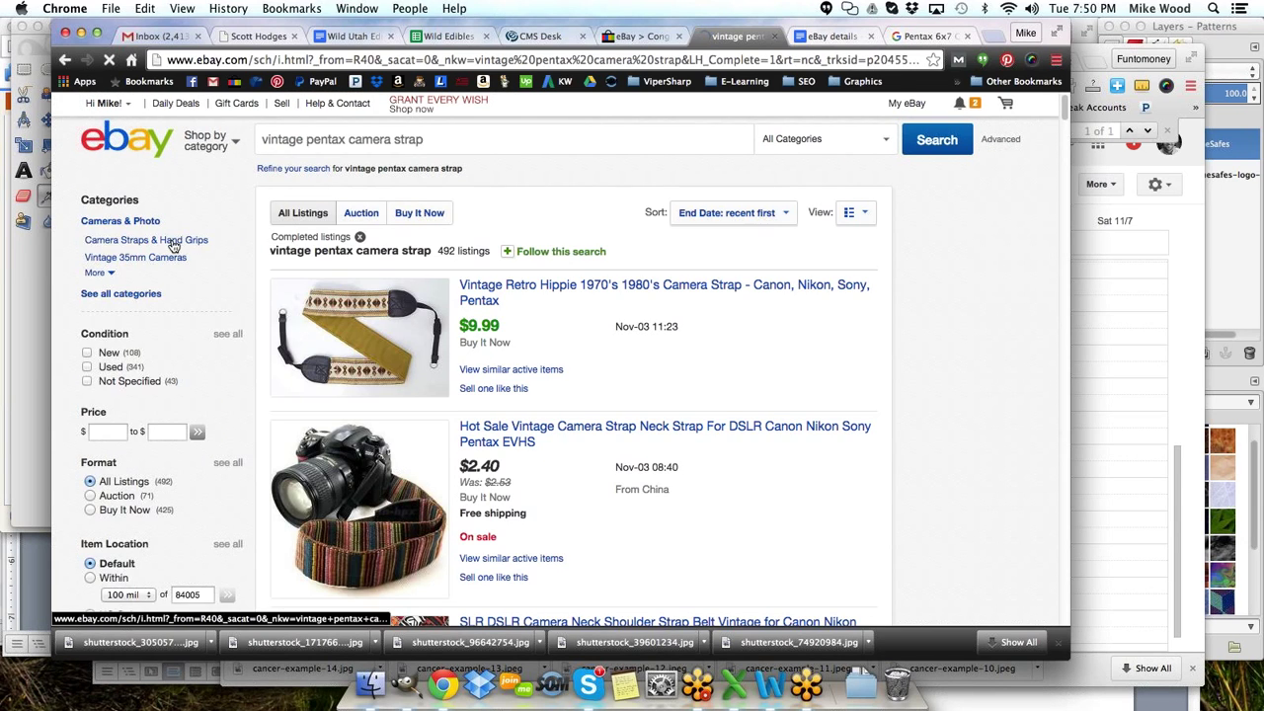
# - Examine the prices and types of straps in the completed vintage Pentax camera strap listings
pyautogui.scroll(-10, 173, 244)
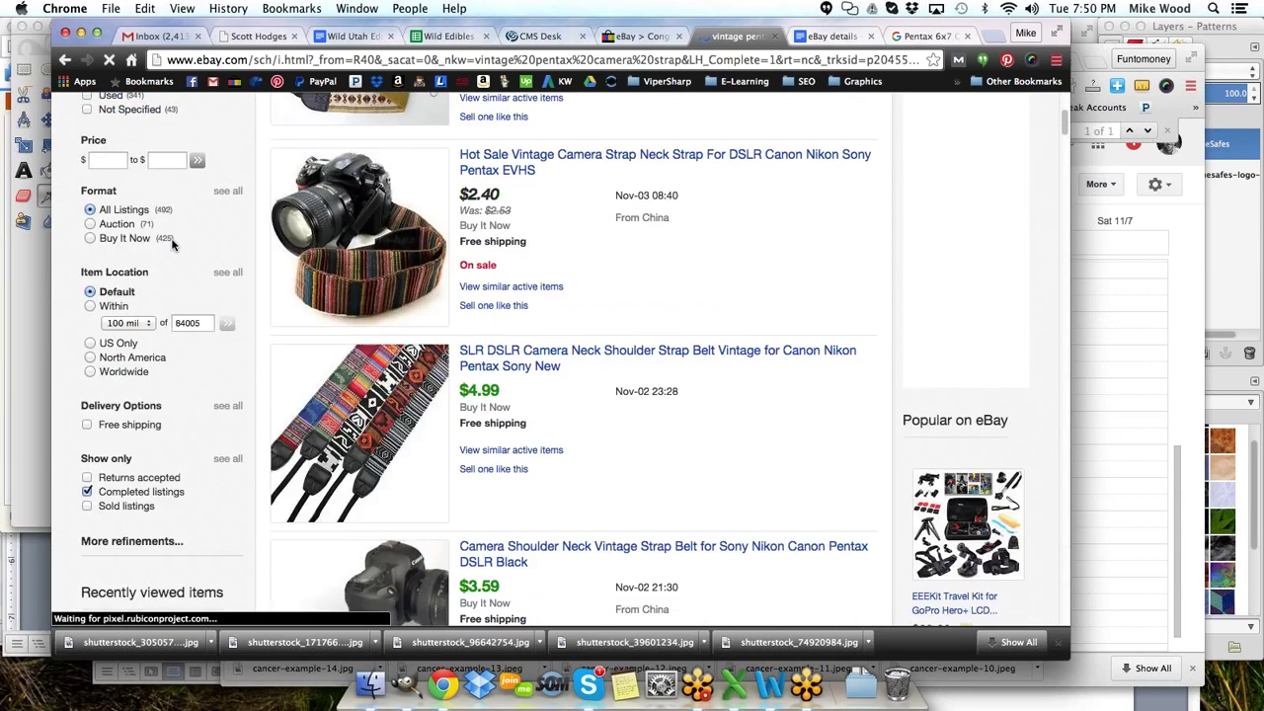
pyautogui.scroll(-15, 547, 352)
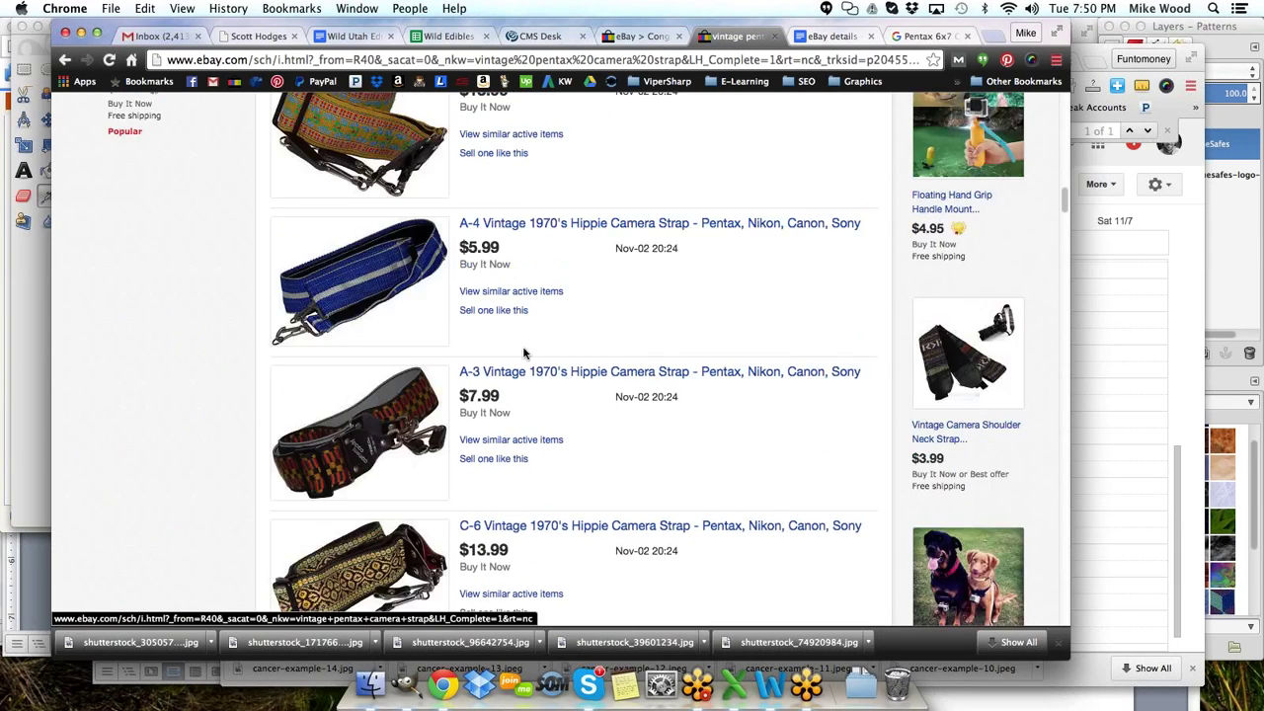
pyautogui.scroll(-15, 524, 354)
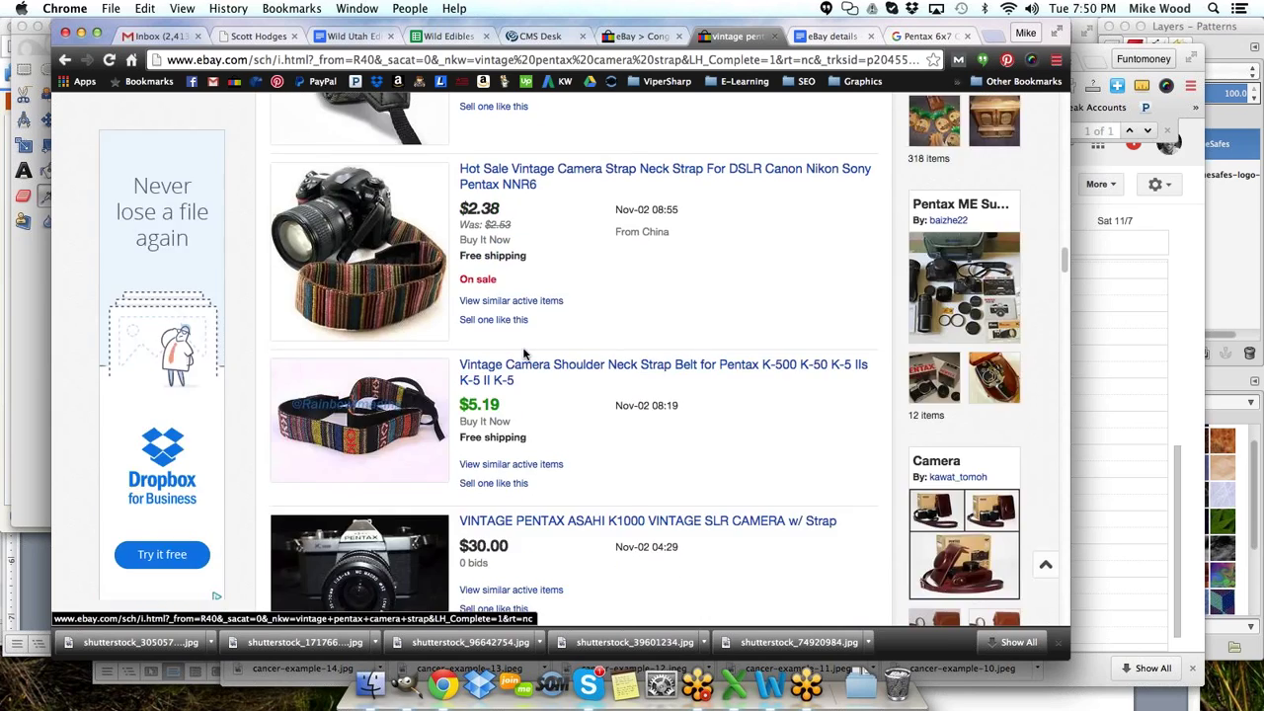
pyautogui.scroll(-8, 524, 353)
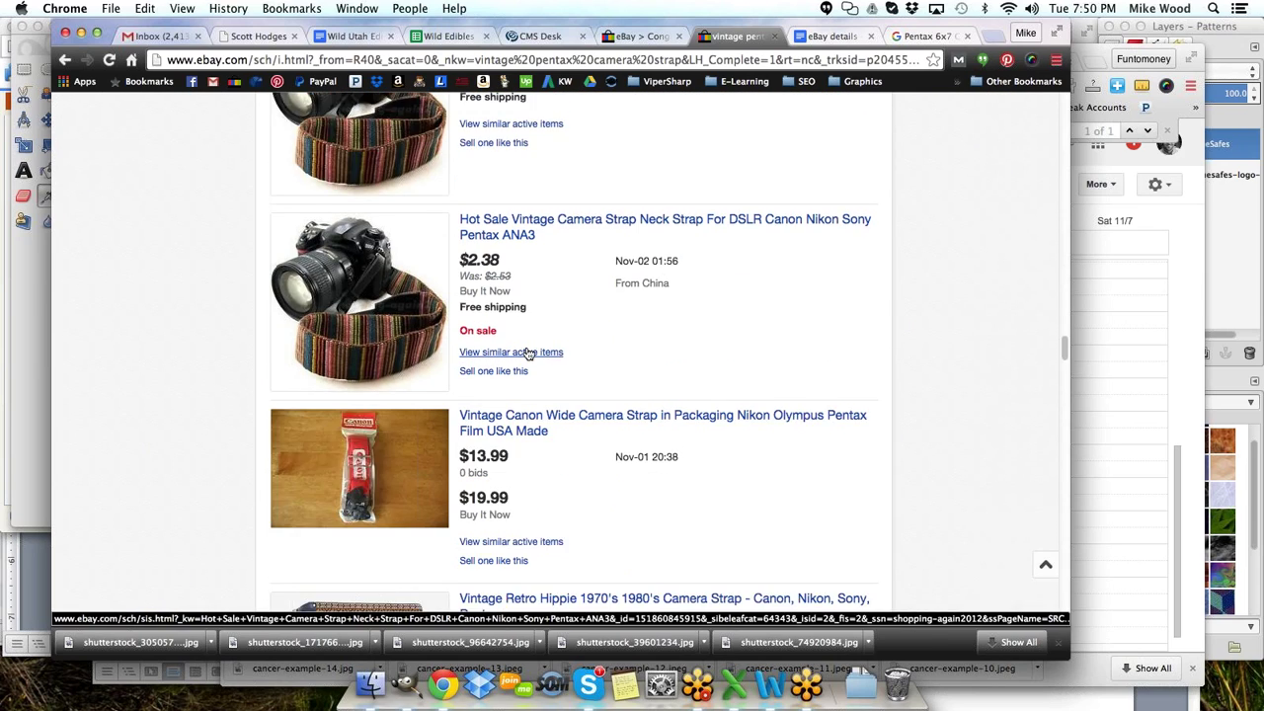
pyautogui.scroll(2, 527, 352)
pyautogui.scroll(-10, 526, 351)
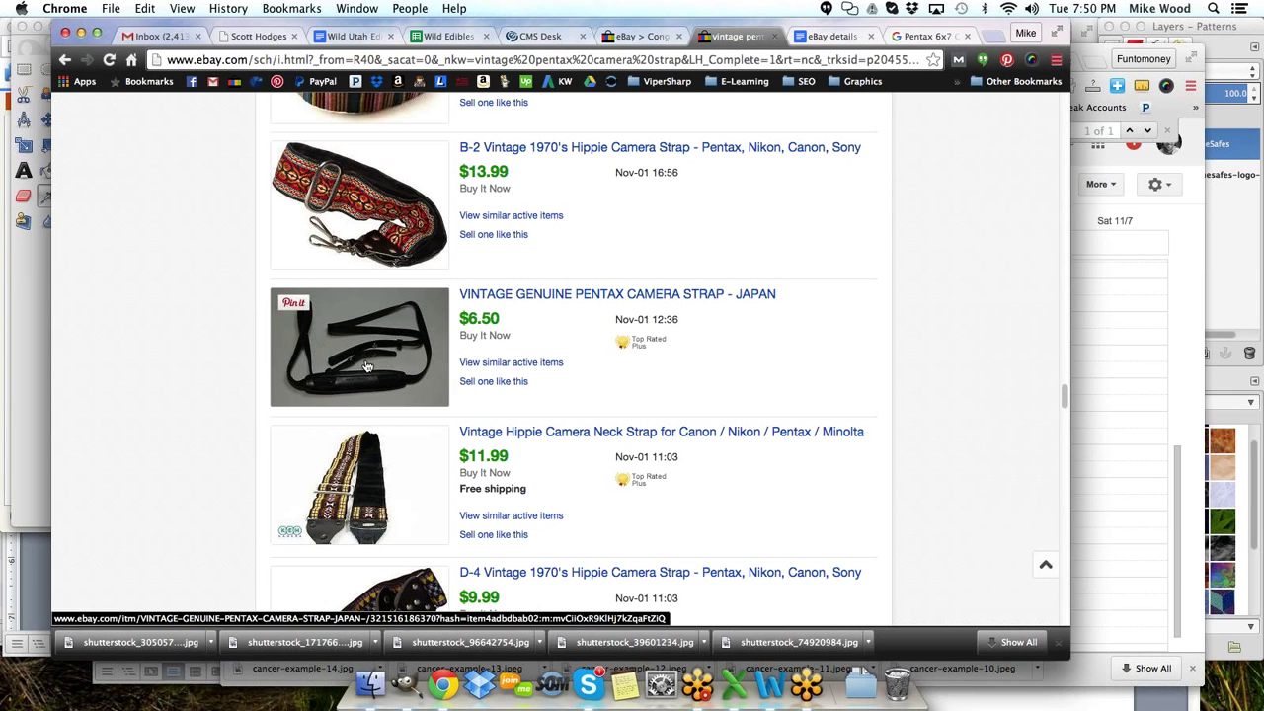
pyautogui.scroll(-5, 556, 353)
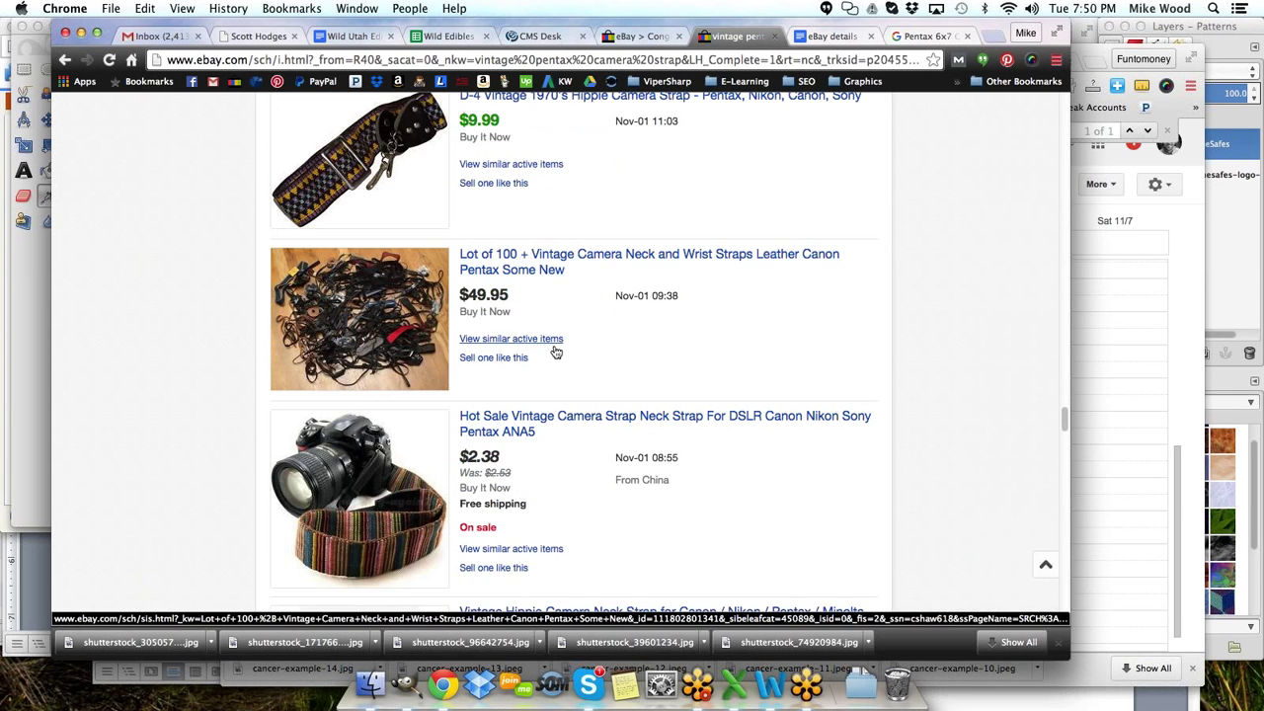
pyautogui.scroll(-6, 556, 352)
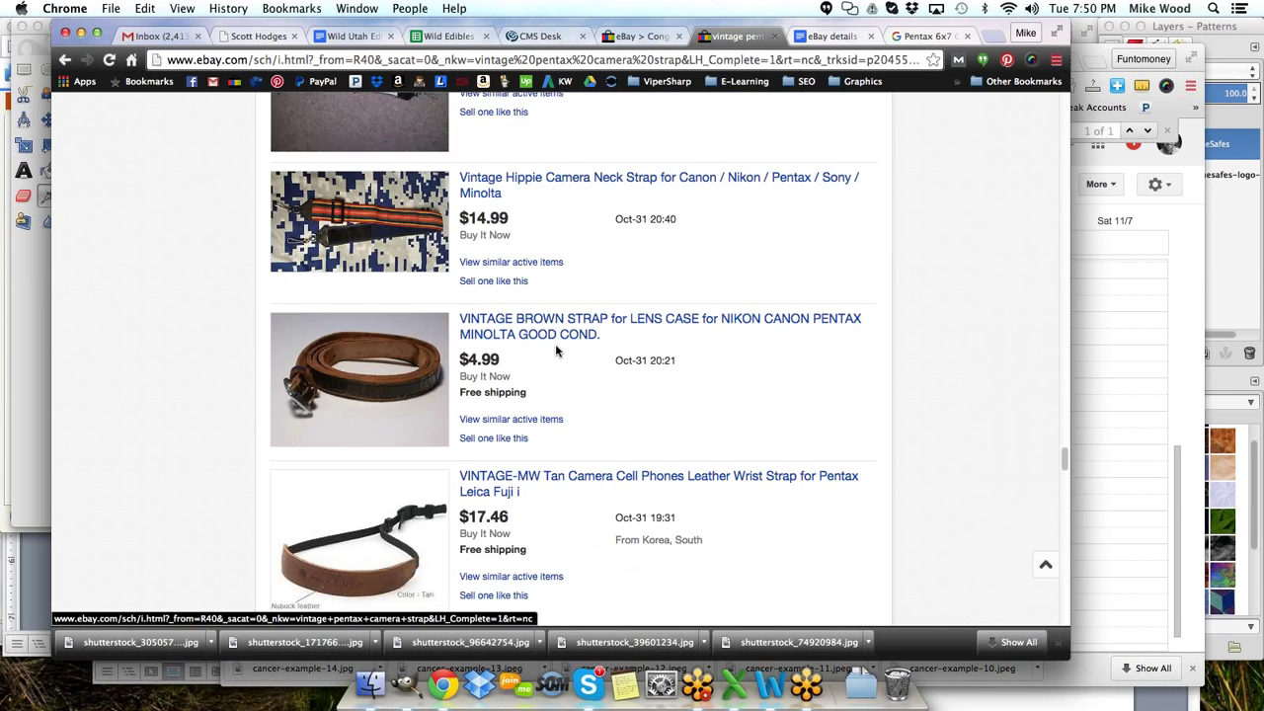
pyautogui.scroll(-10, 555, 350)
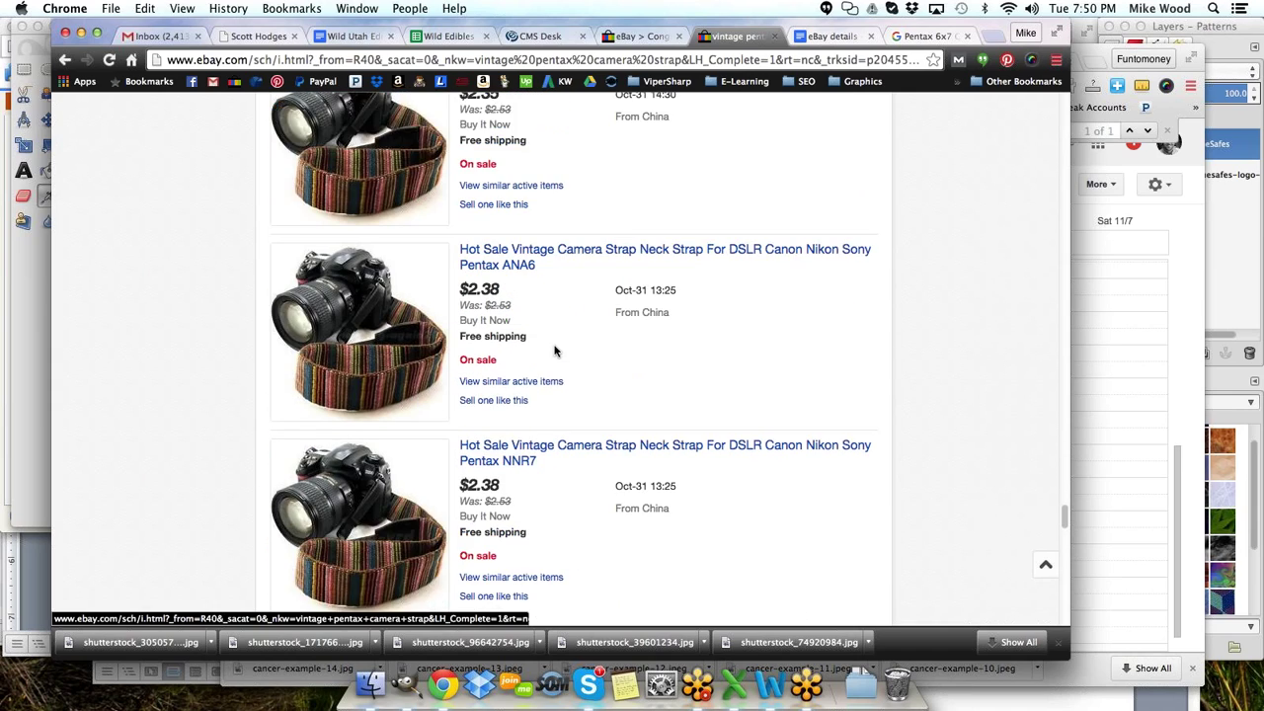
pyautogui.scroll(-8, 555, 350)
pyautogui.scroll(10, 556, 352)
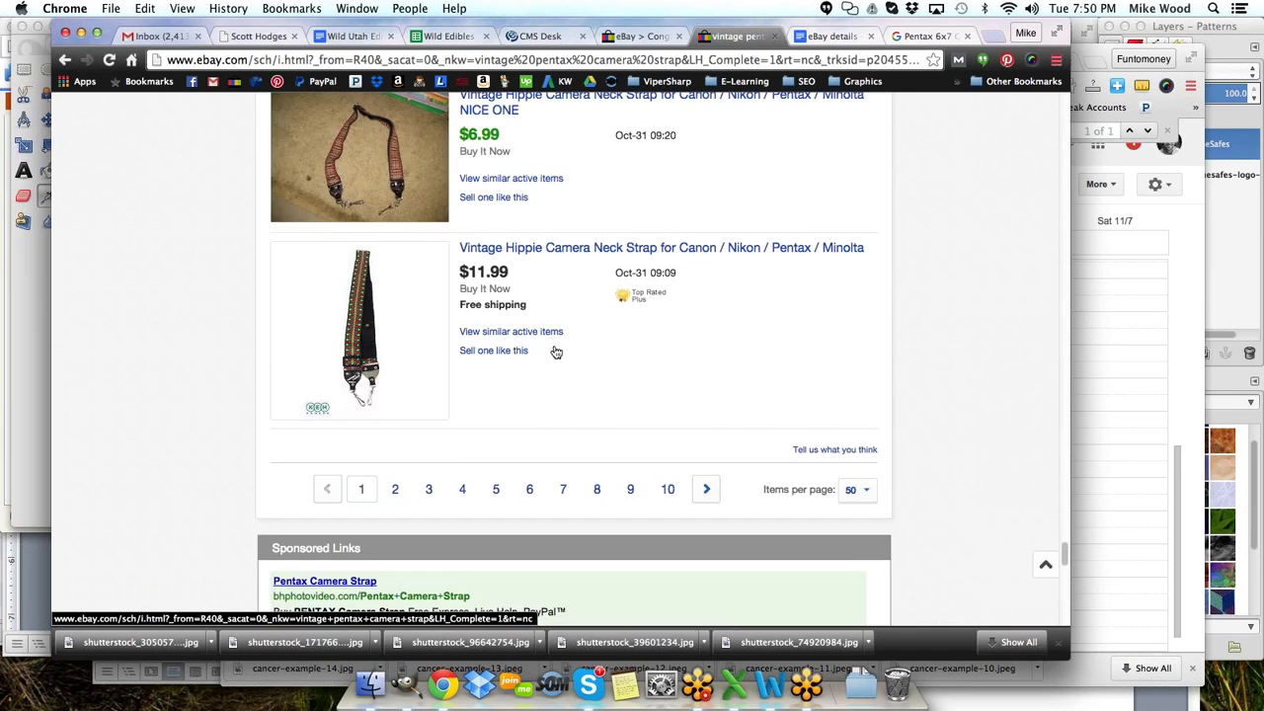
pyautogui.scroll(20, 555, 351)
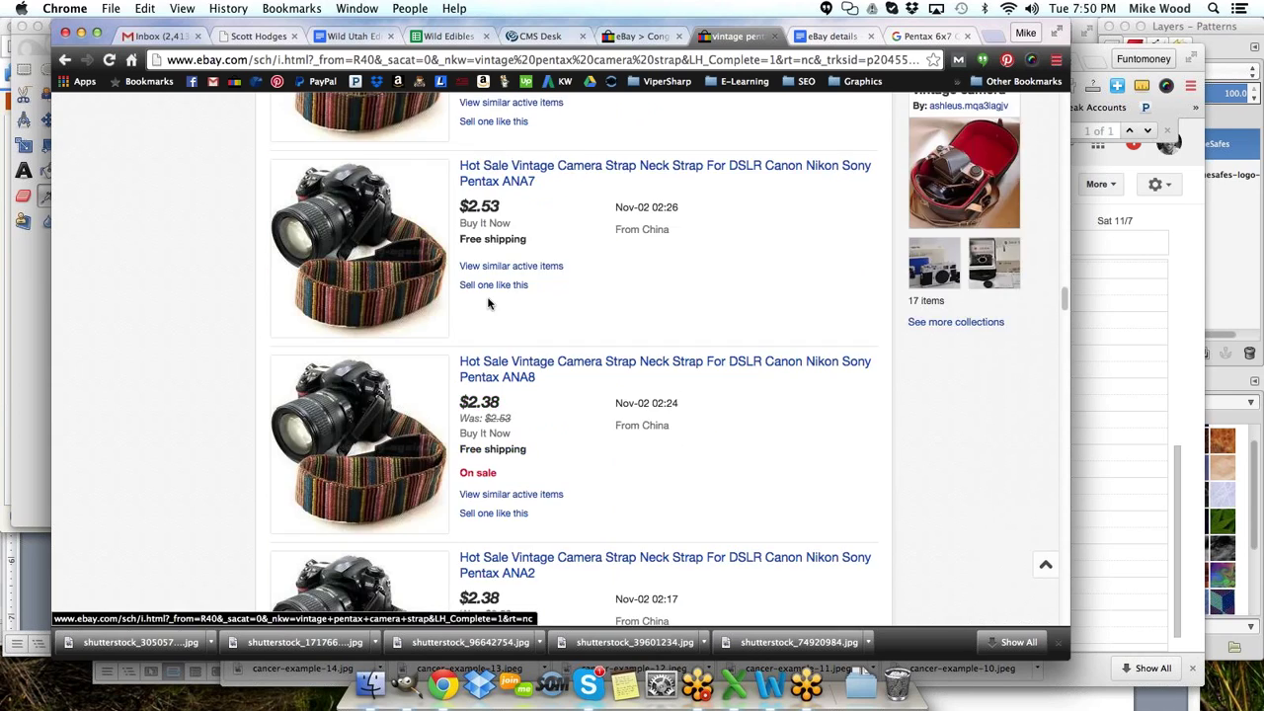
pyautogui.scroll(20, 487, 299)
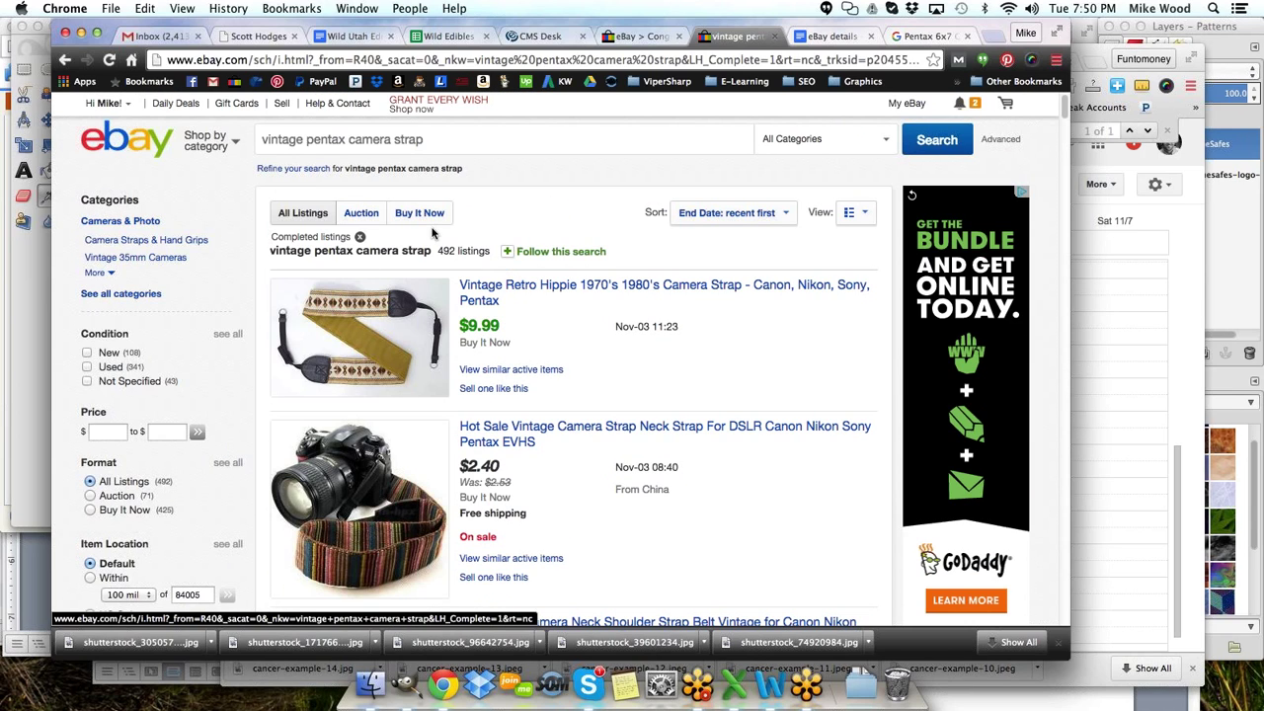
# - Open the newly published Vintage Pentax 6x7 Camera Quick Focus Ring listing from the confirmation page
pyautogui.click(640, 35)
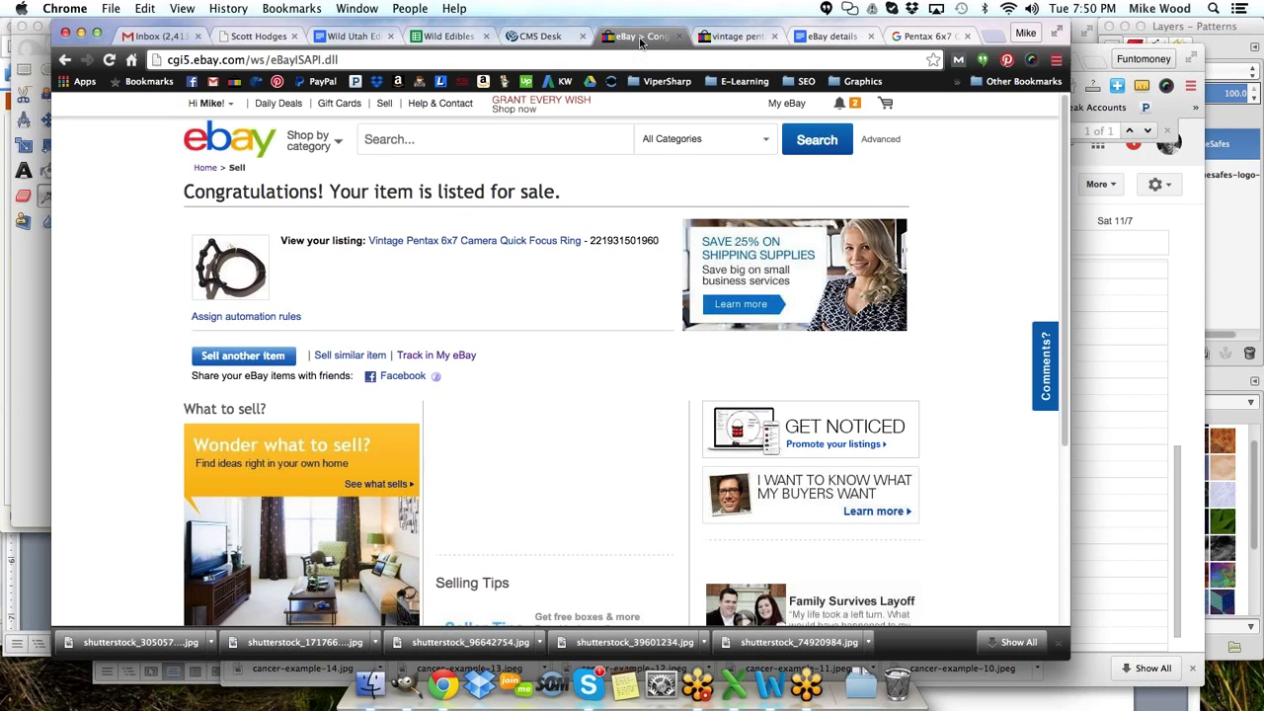
pyautogui.click(479, 247)
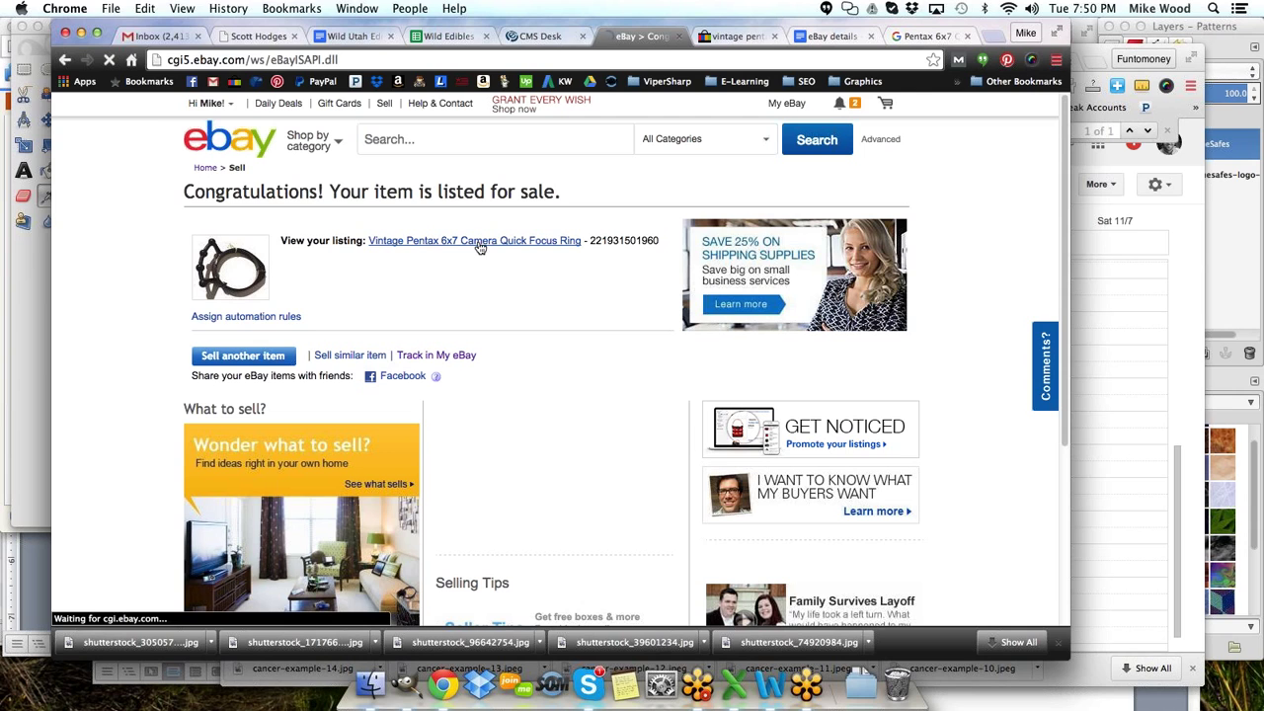
# - Go back from the camera strap search to the earlier submitted listing page and allow the form resubmission
pyautogui.click(736, 36)
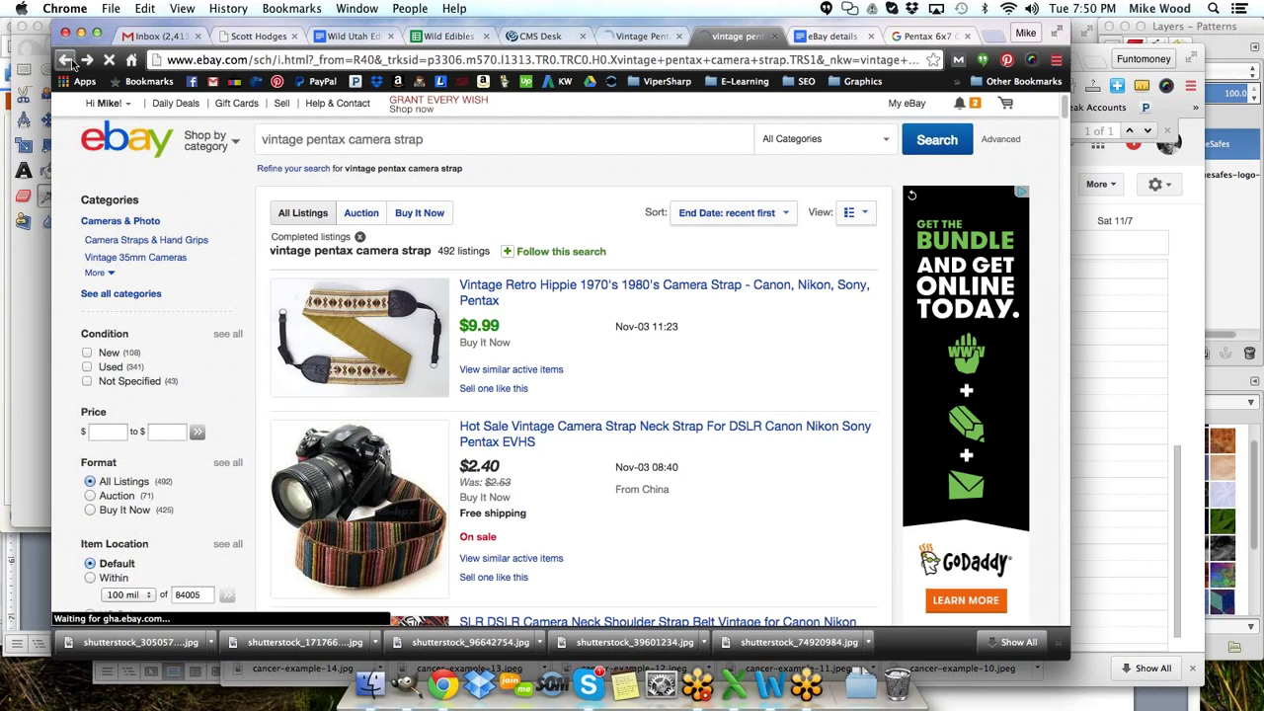
pyautogui.click(66, 61)
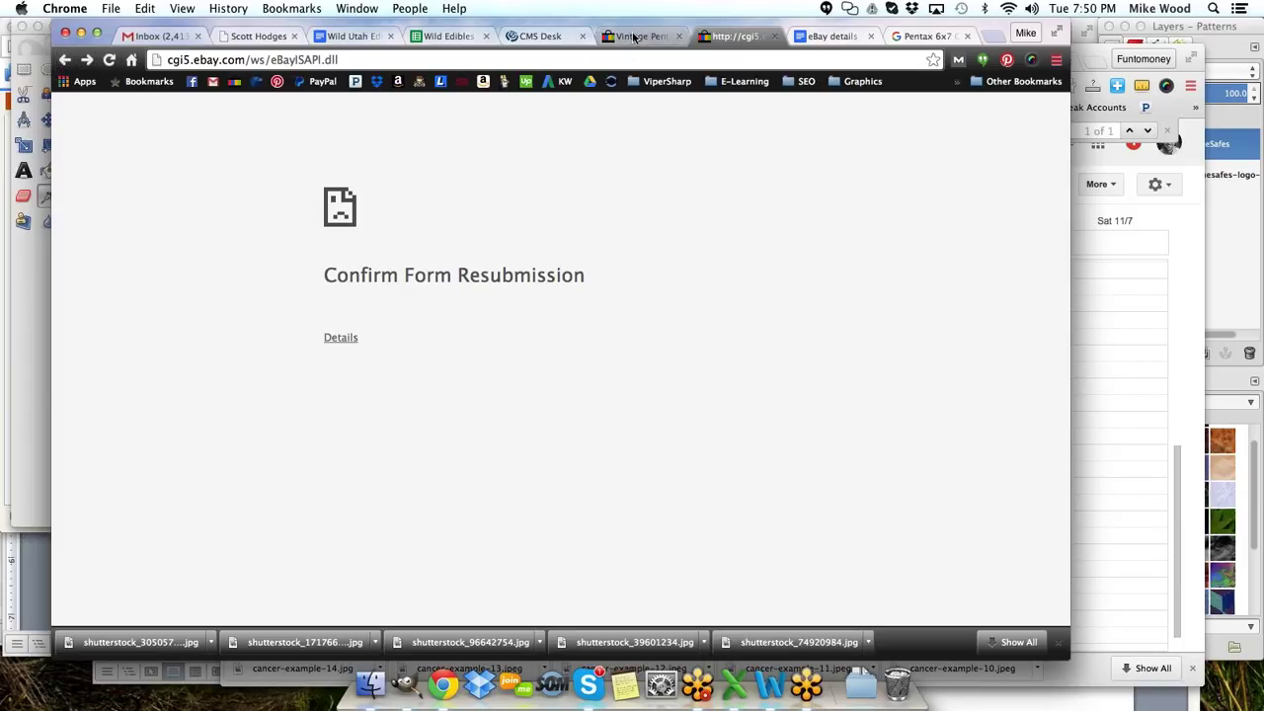
pyautogui.click(109, 59)
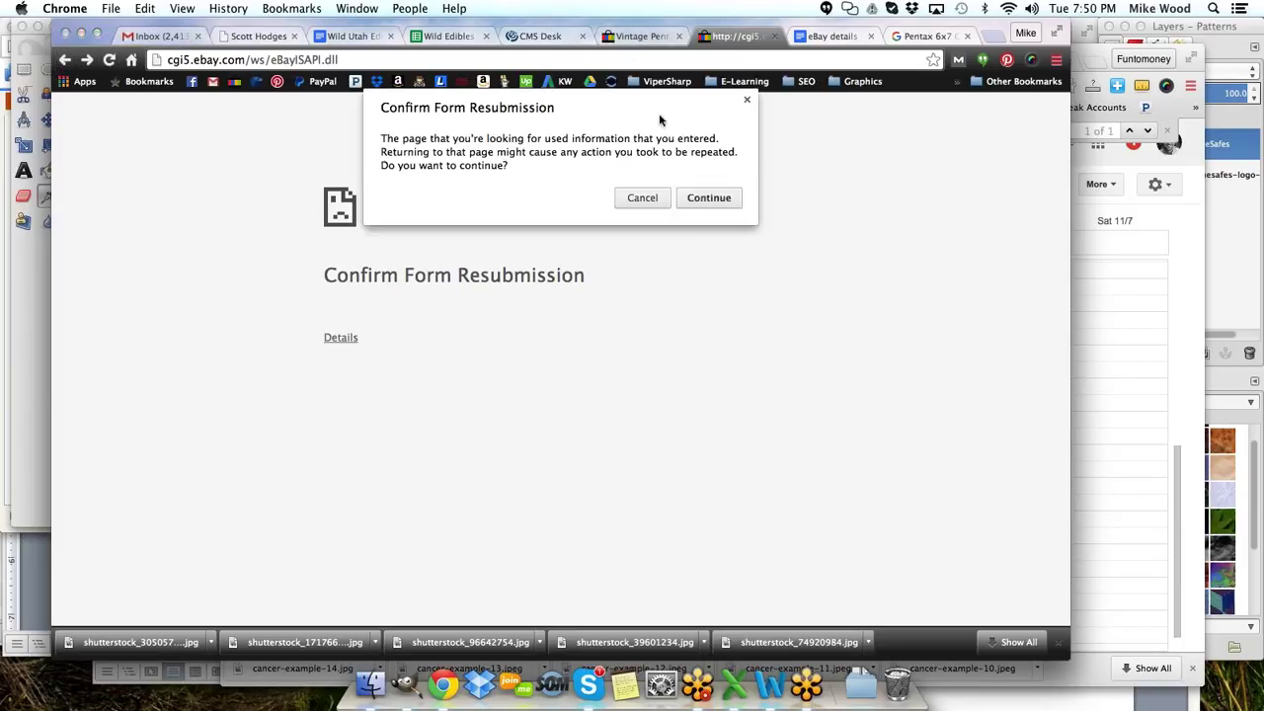
pyautogui.click(708, 198)
# - Review the published Quick Focus Ring listing, examining its photos, price, shipping and return details
pyautogui.click(643, 37)
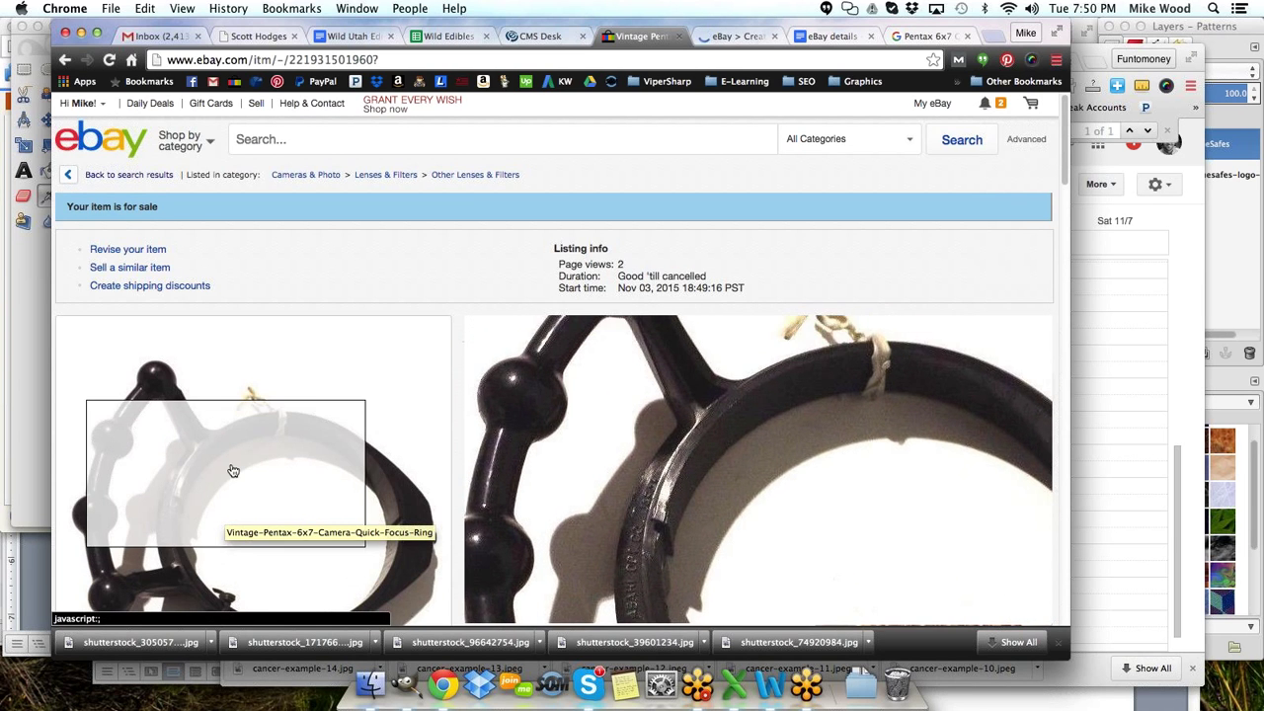
pyautogui.scroll(-1, 242, 464)
pyautogui.scroll(-4, 246, 451)
pyautogui.moveTo(374, 518)
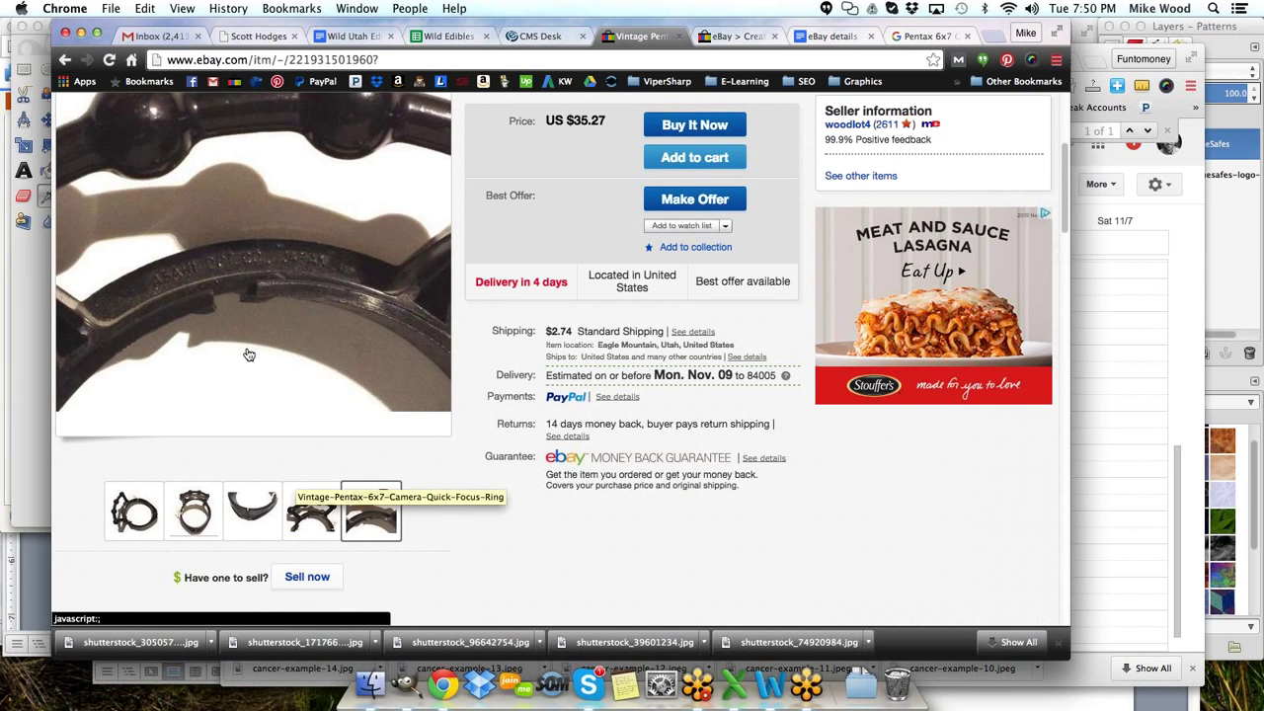
pyautogui.moveTo(312, 510)
pyautogui.moveTo(264, 273)
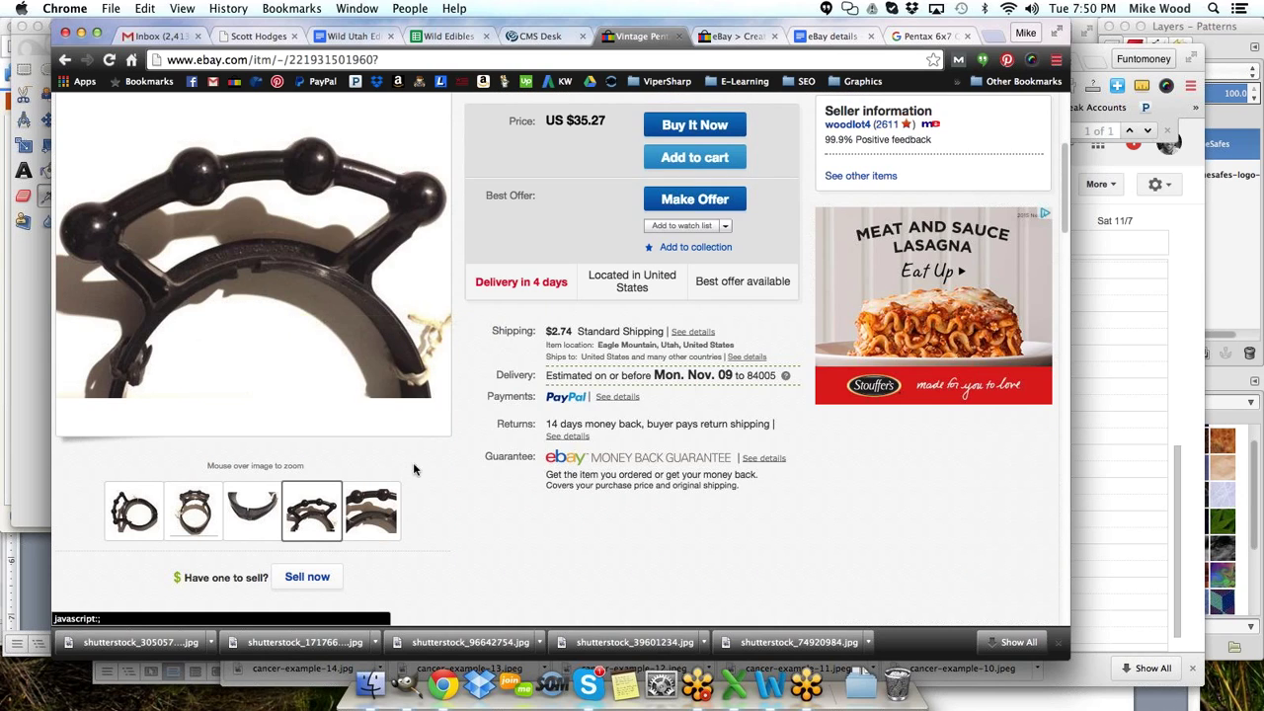
pyautogui.scroll(-1, 470, 476)
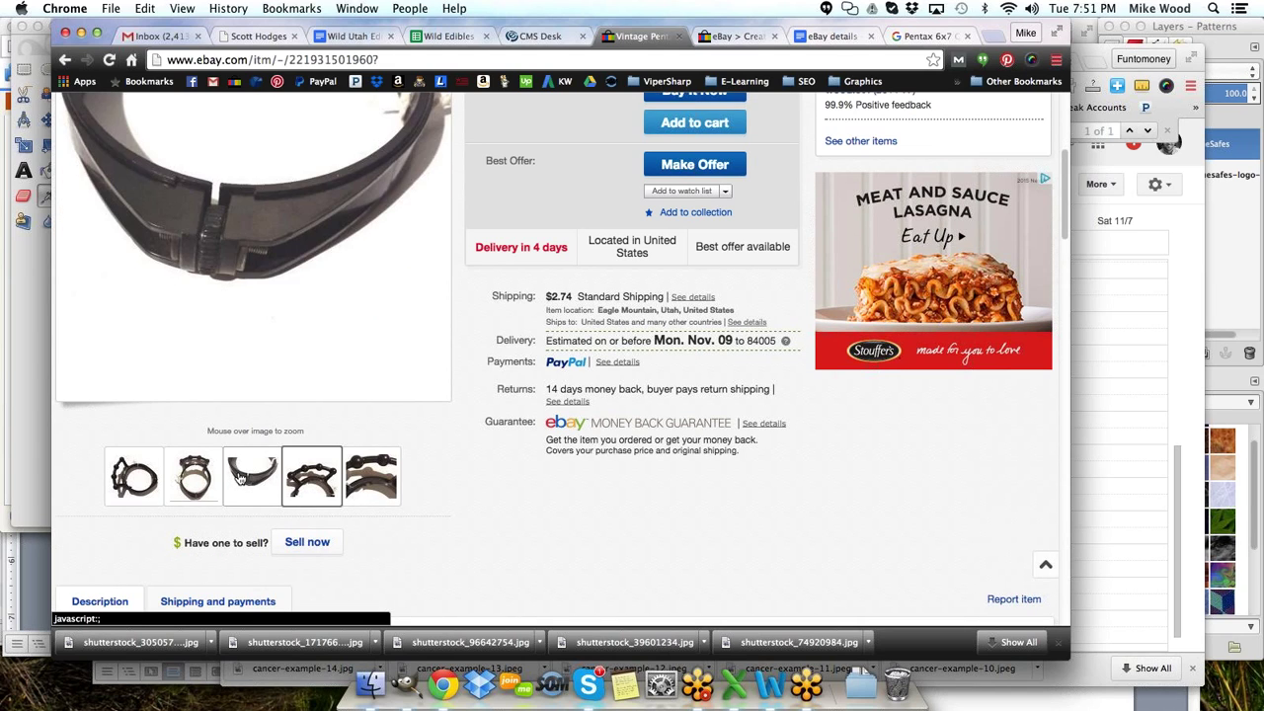
pyautogui.click(240, 478)
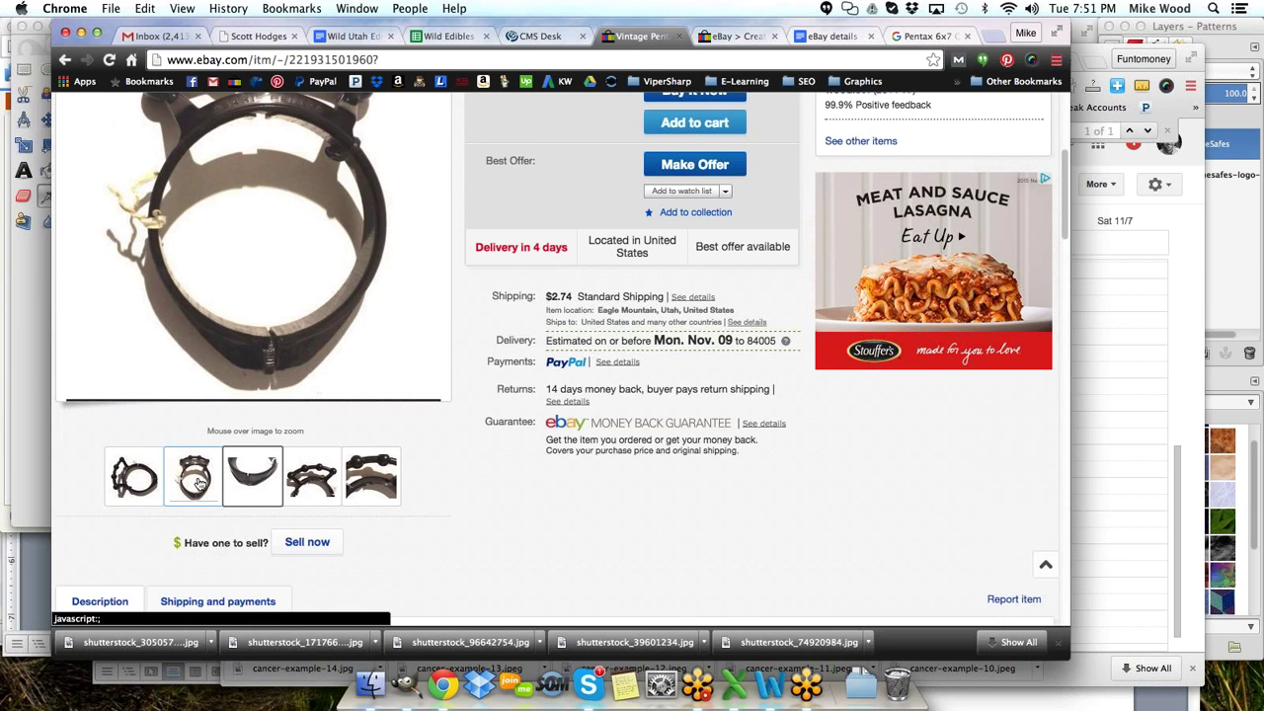
pyautogui.click(200, 482)
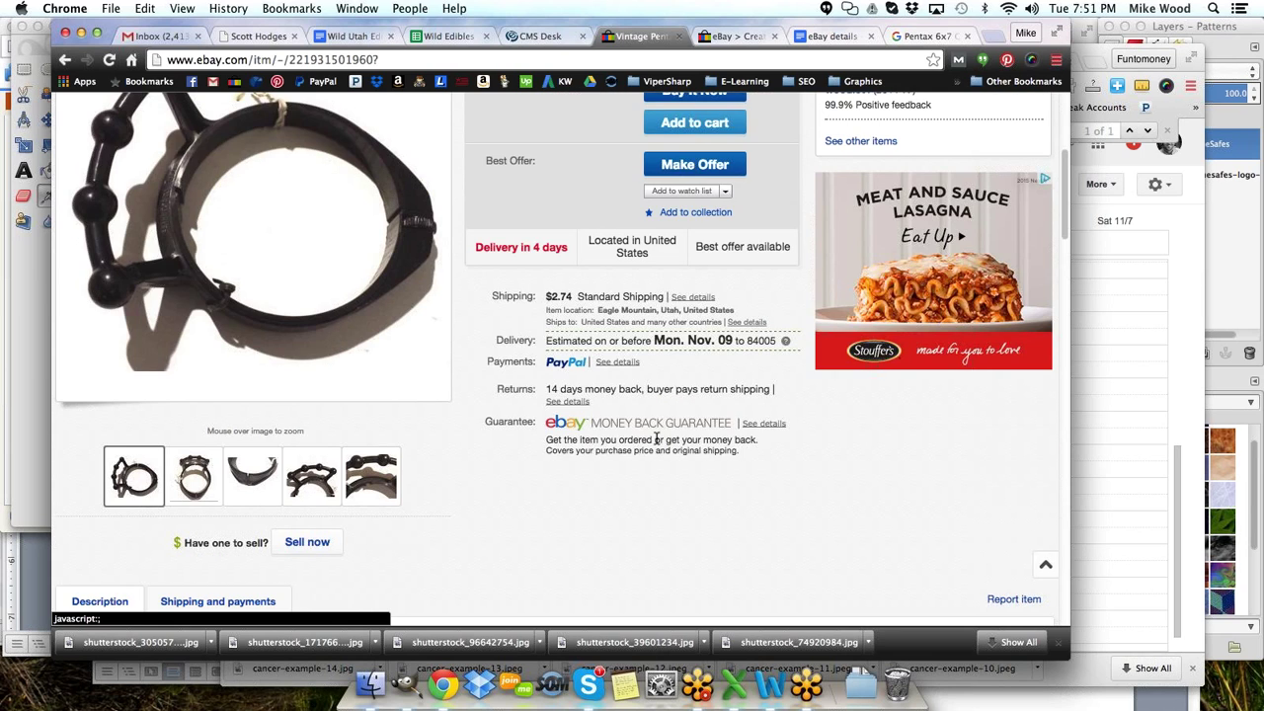
pyautogui.scroll(3, 657, 444)
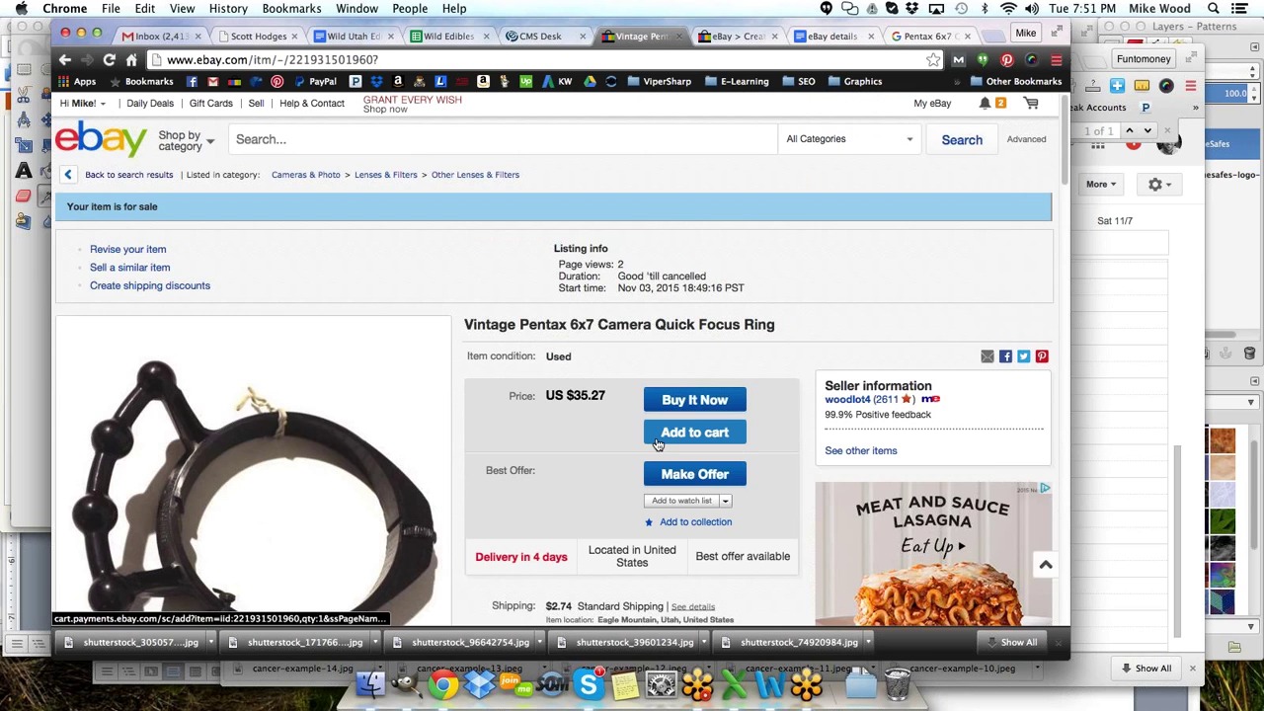
# - Abandon the duplicate wooden handle grip listing form and go to the eBay home page
pyautogui.click(732, 36)
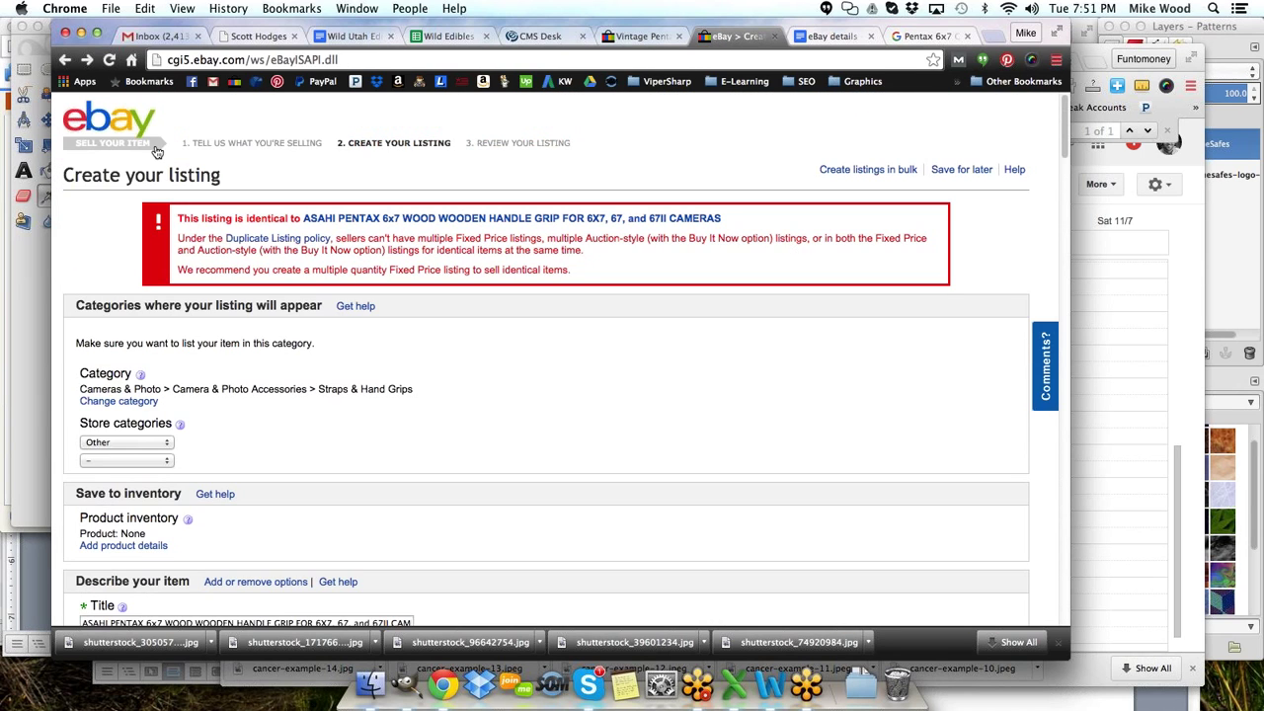
pyautogui.click(120, 117)
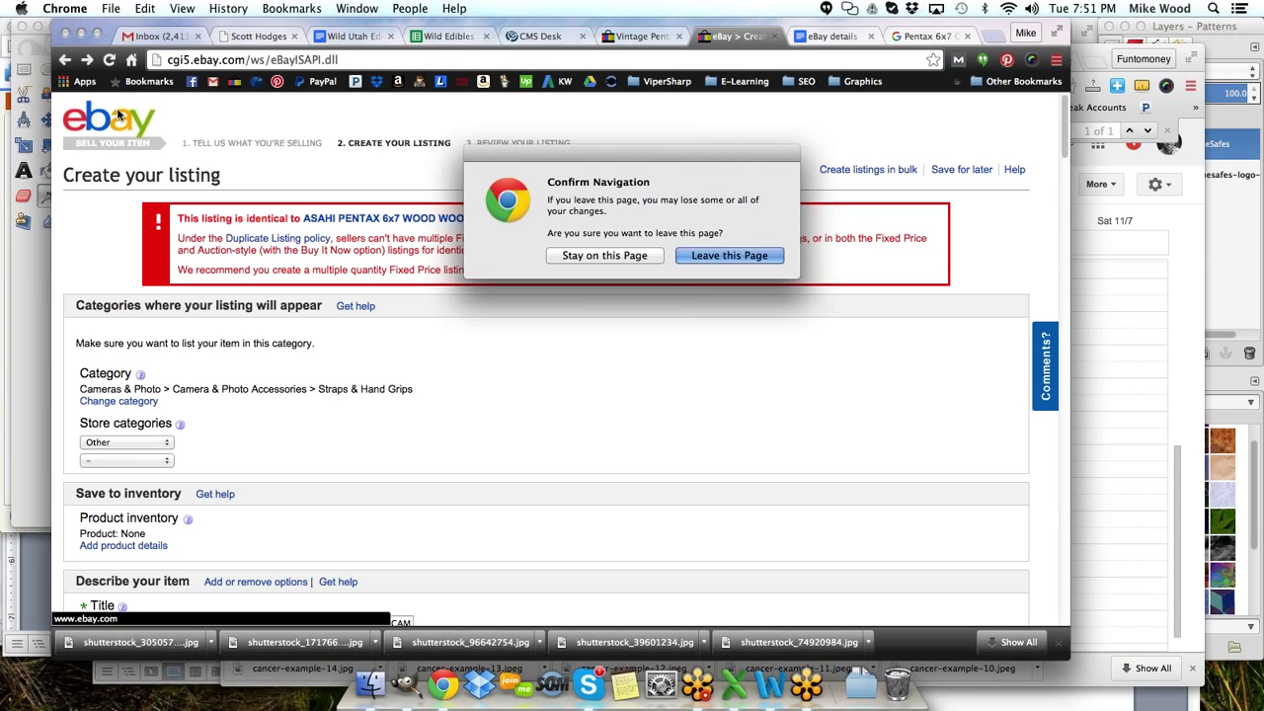
pyautogui.click(696, 255)
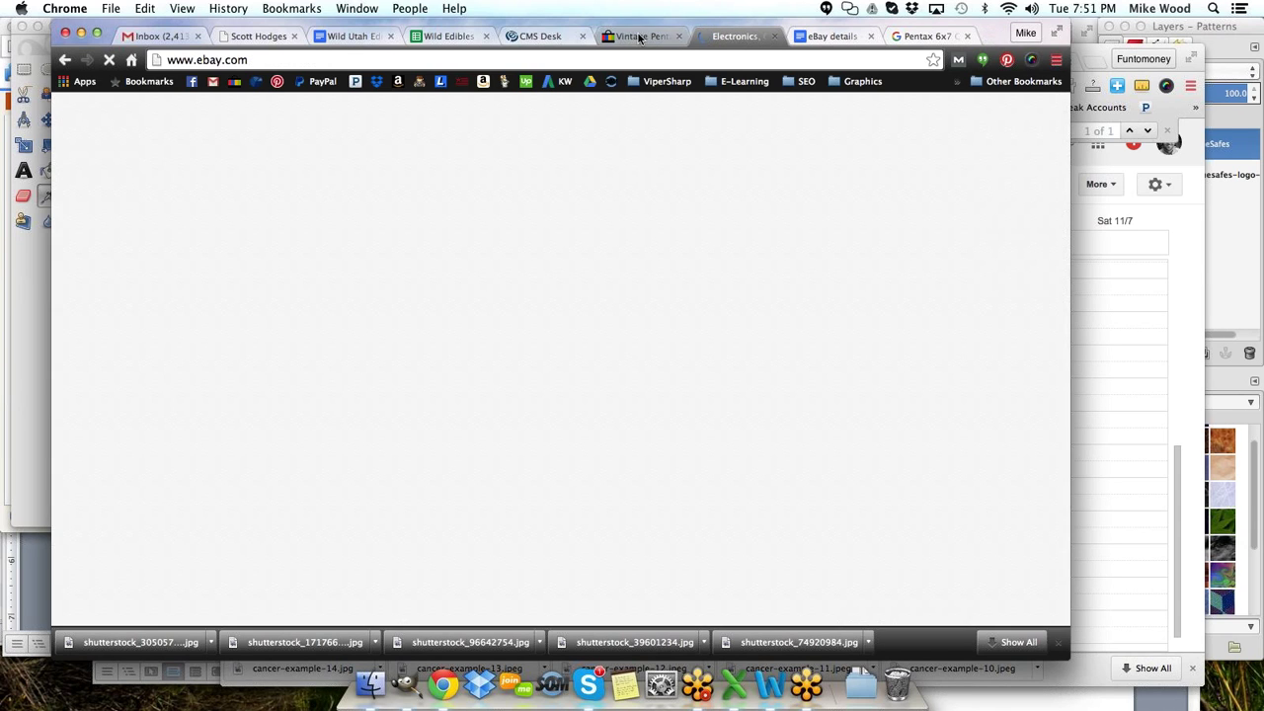
# - Open the Sell page in place of the Quick Focus Ring listing and the My eBay Selling page in place of the home page
pyautogui.click(642, 36)
pyautogui.click(257, 107)
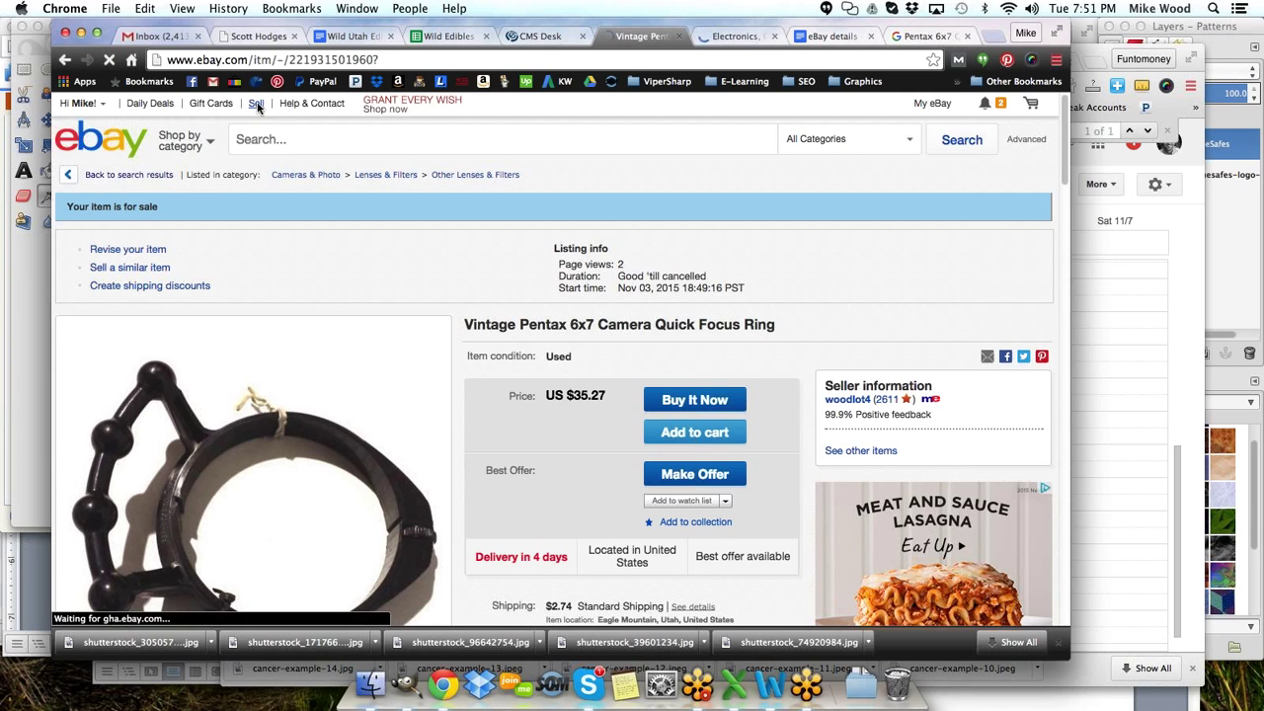
pyautogui.click(736, 36)
pyautogui.moveTo(906, 104)
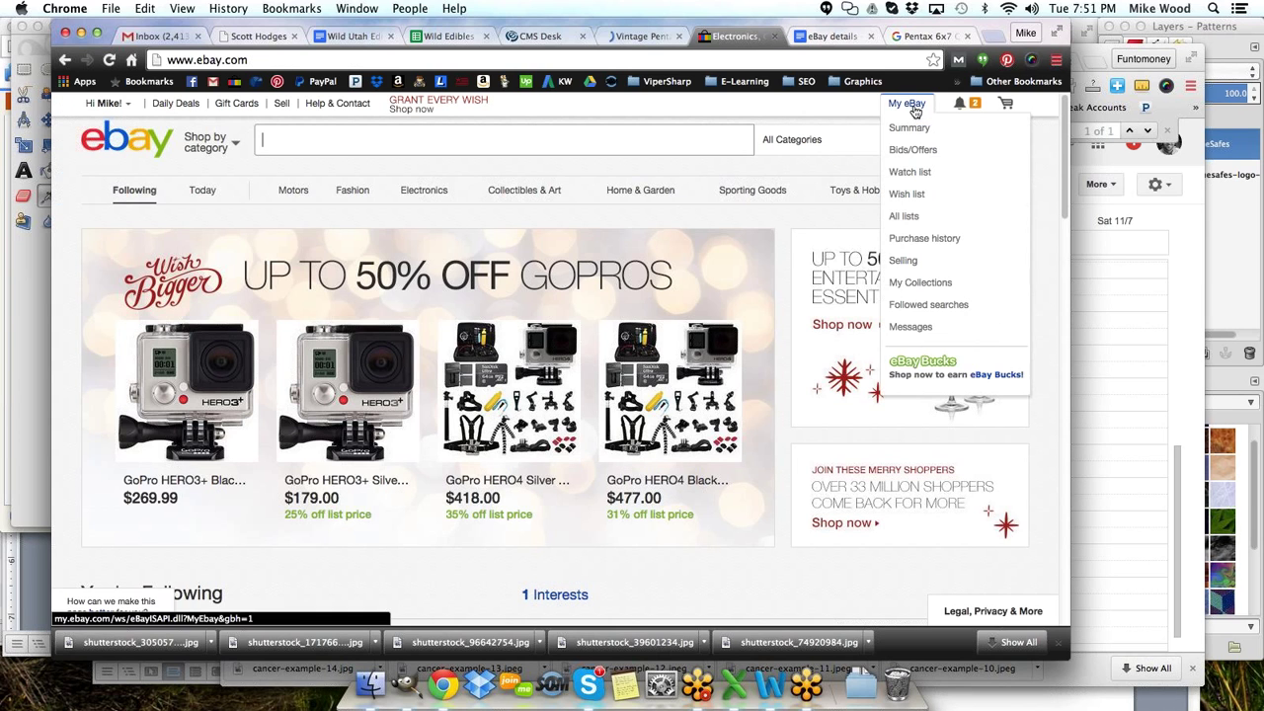
pyautogui.click(902, 261)
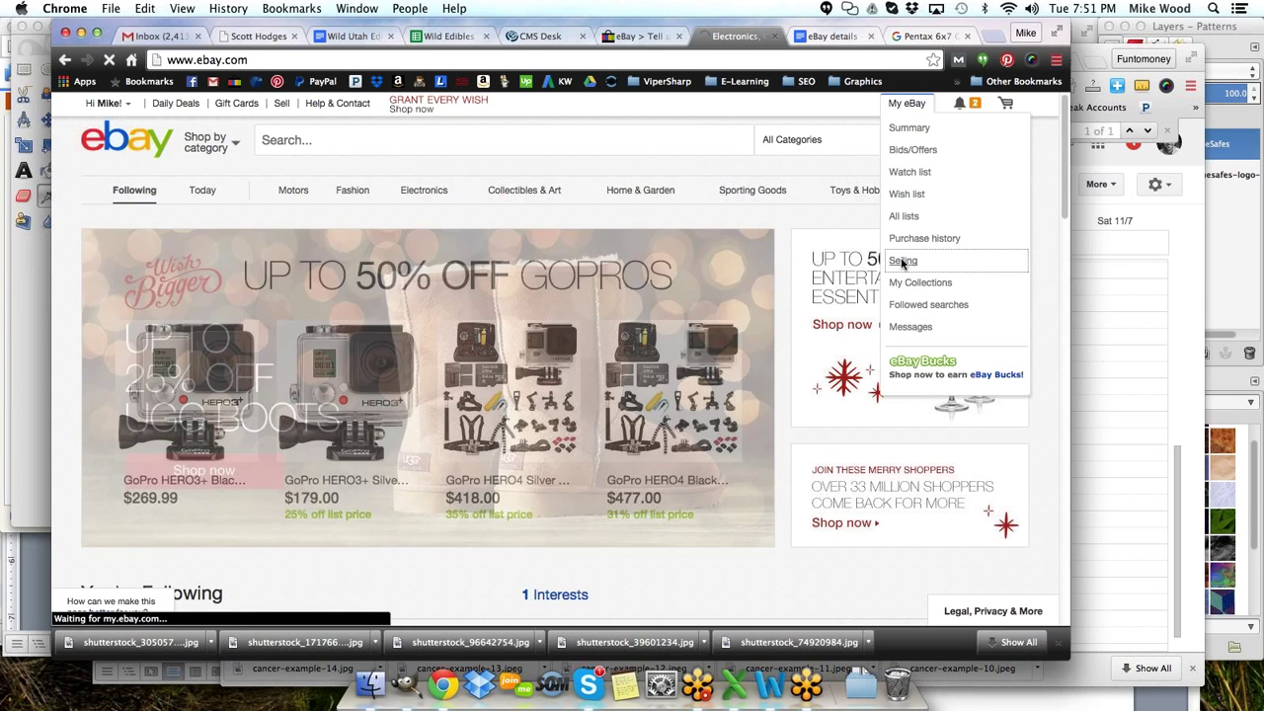
pyautogui.click(641, 35)
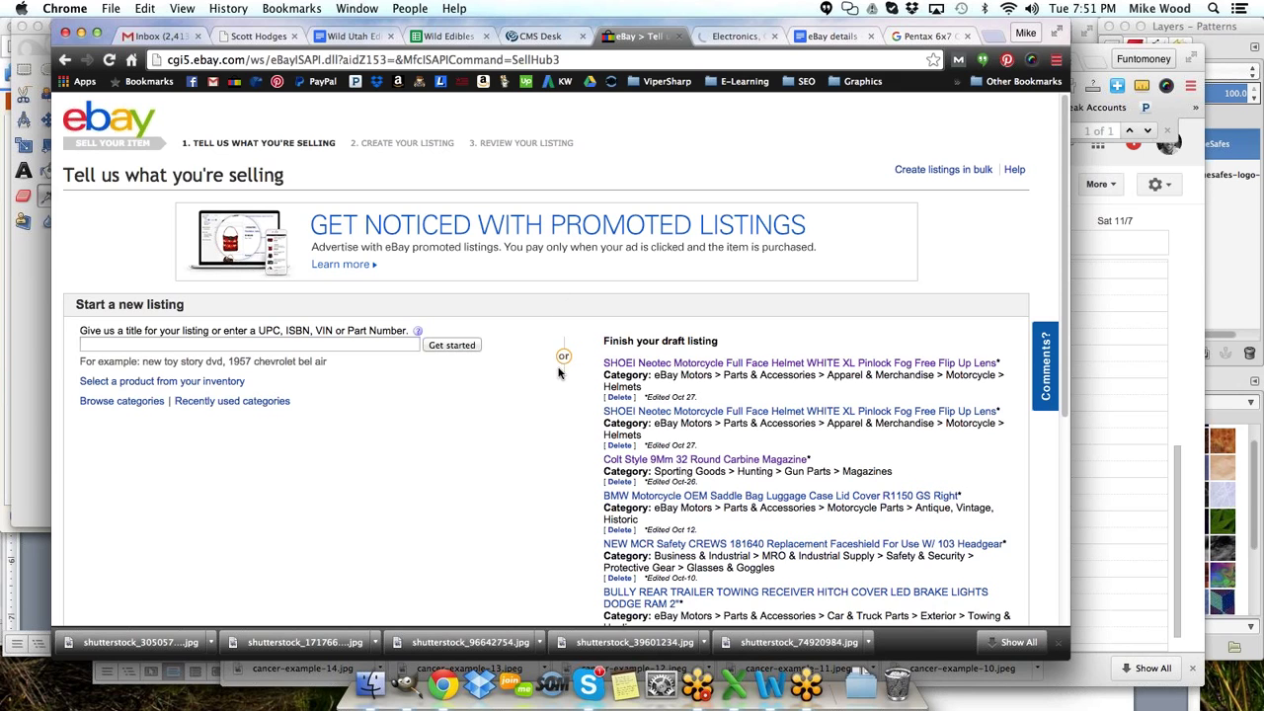
pyautogui.click(746, 39)
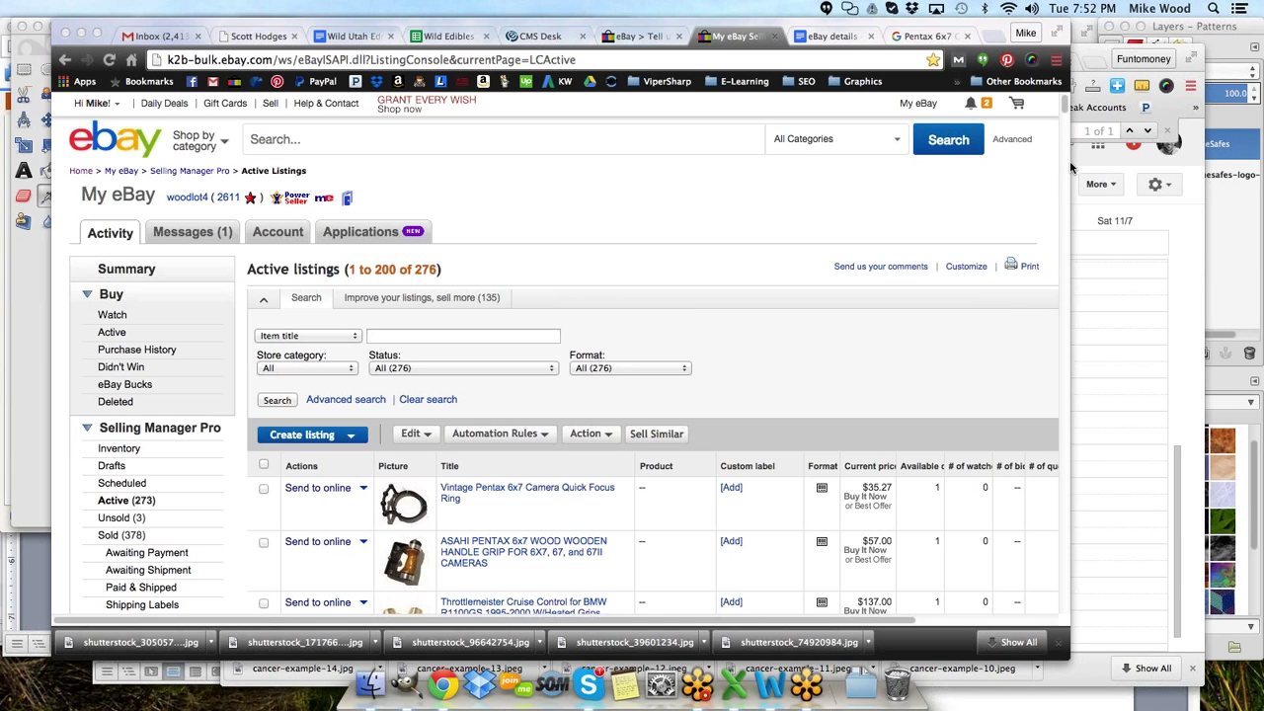
# - Open the offer for the 10 sagebrush model trees in the My eBay messages, read its details and delete the message
pyautogui.click(197, 241)
pyautogui.click(196, 235)
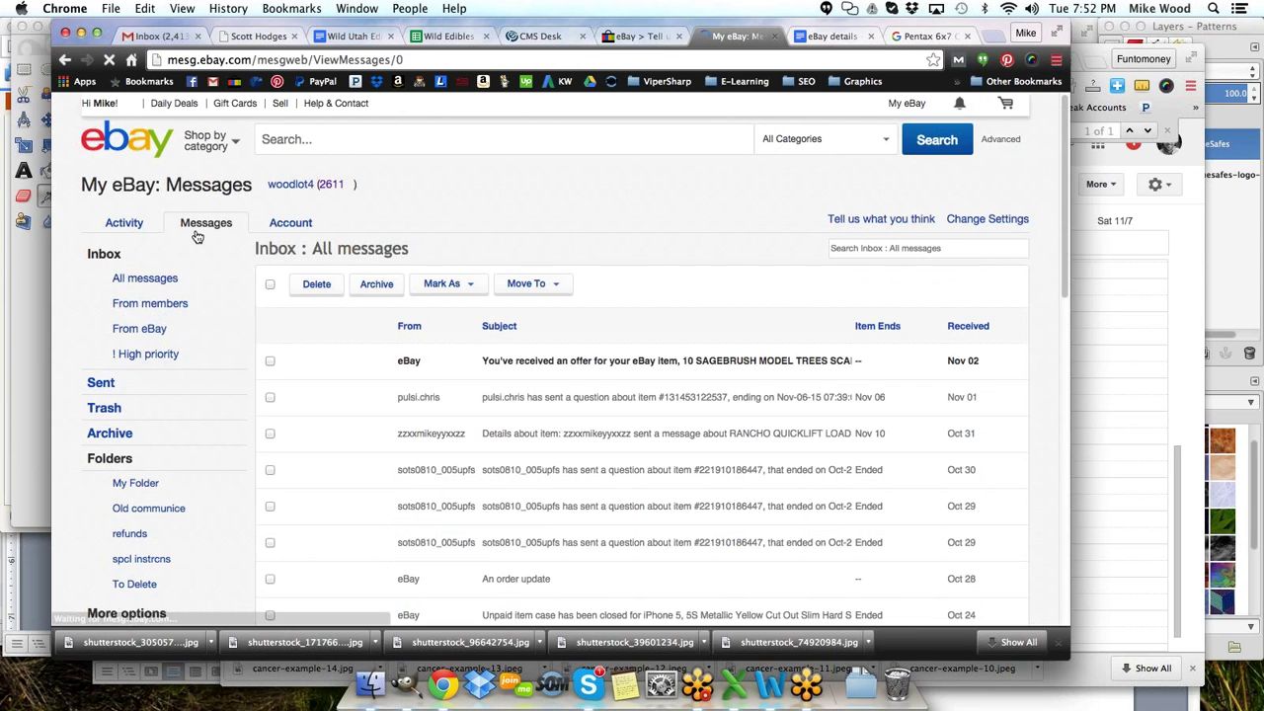
pyautogui.click(708, 402)
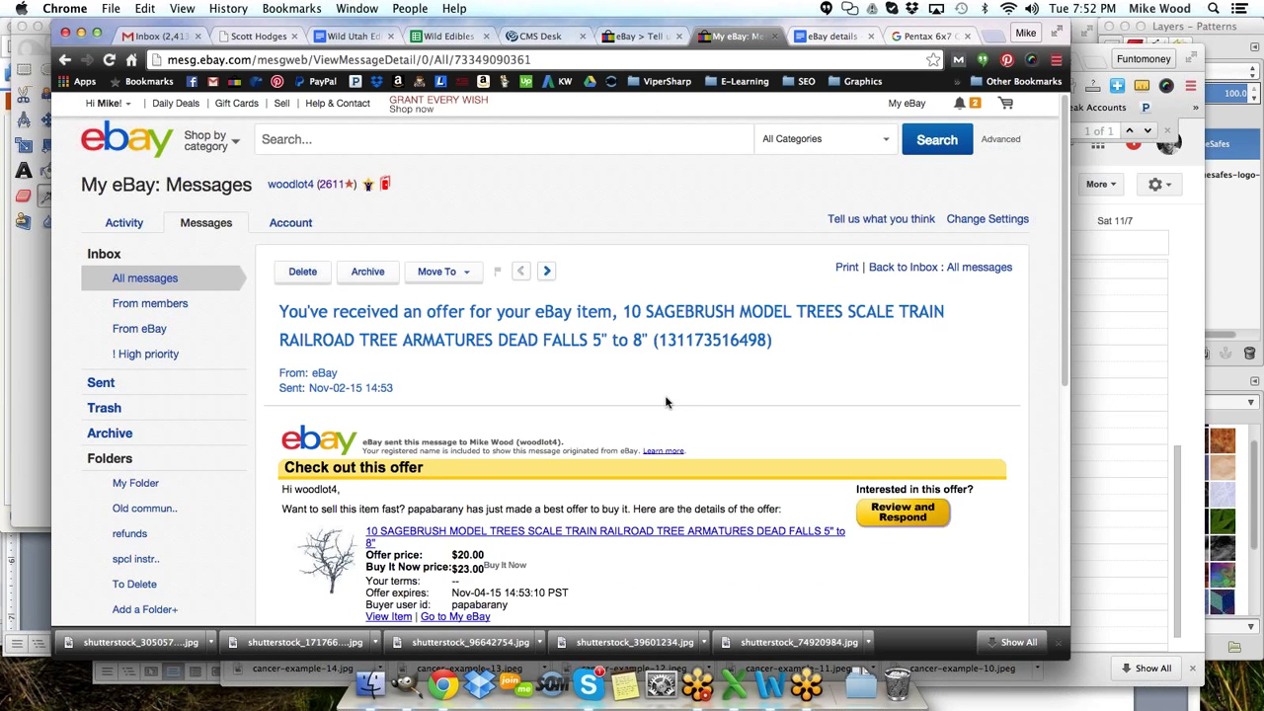
pyautogui.scroll(-3, 611, 412)
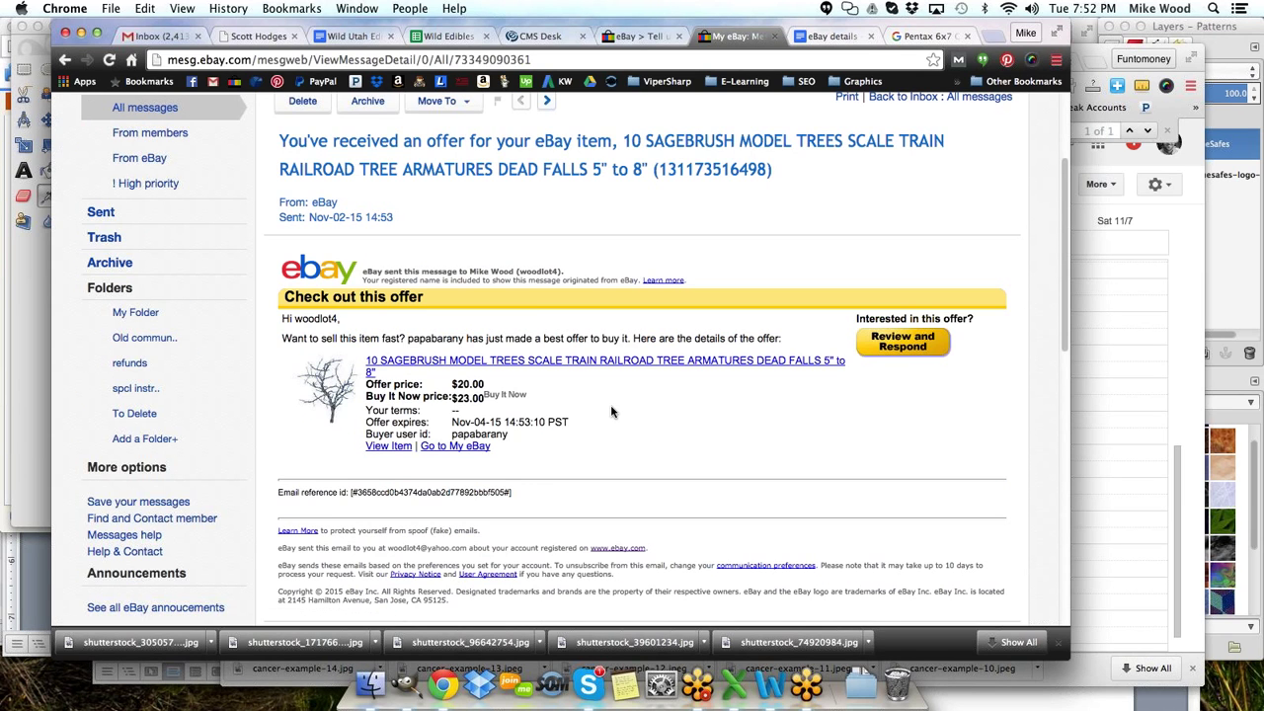
pyautogui.scroll(3, 612, 412)
pyautogui.press('Delete')
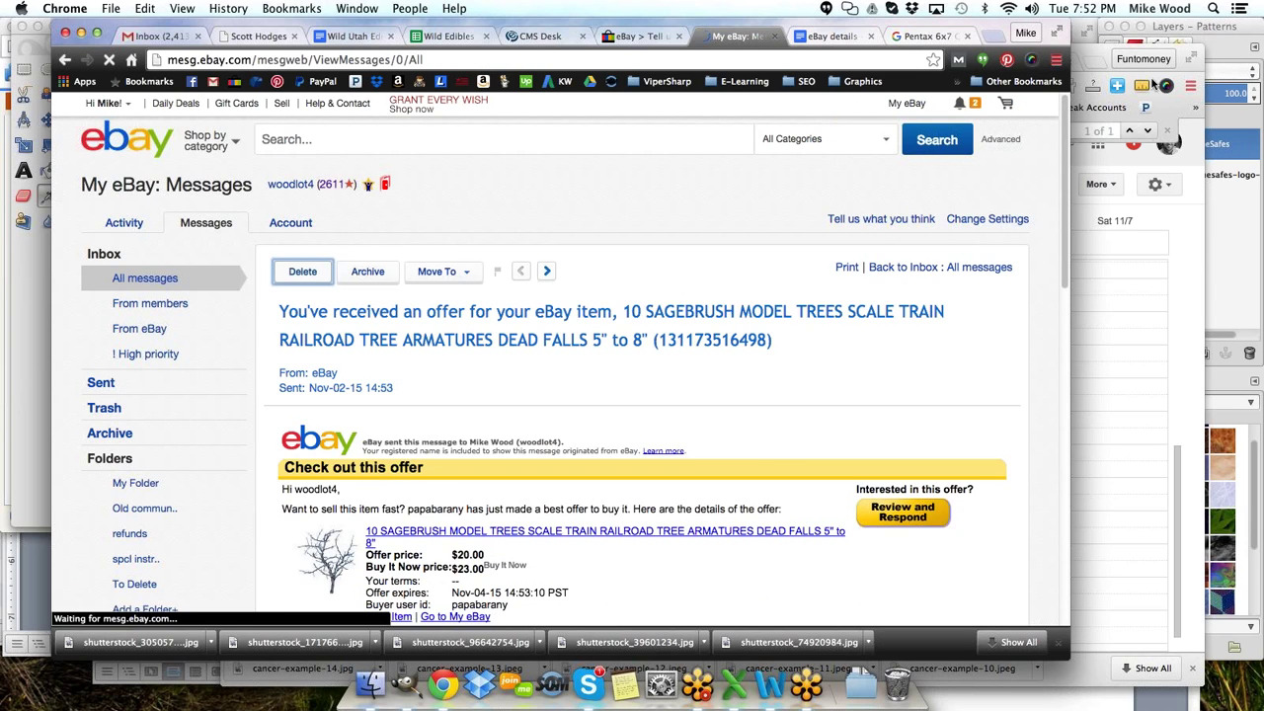